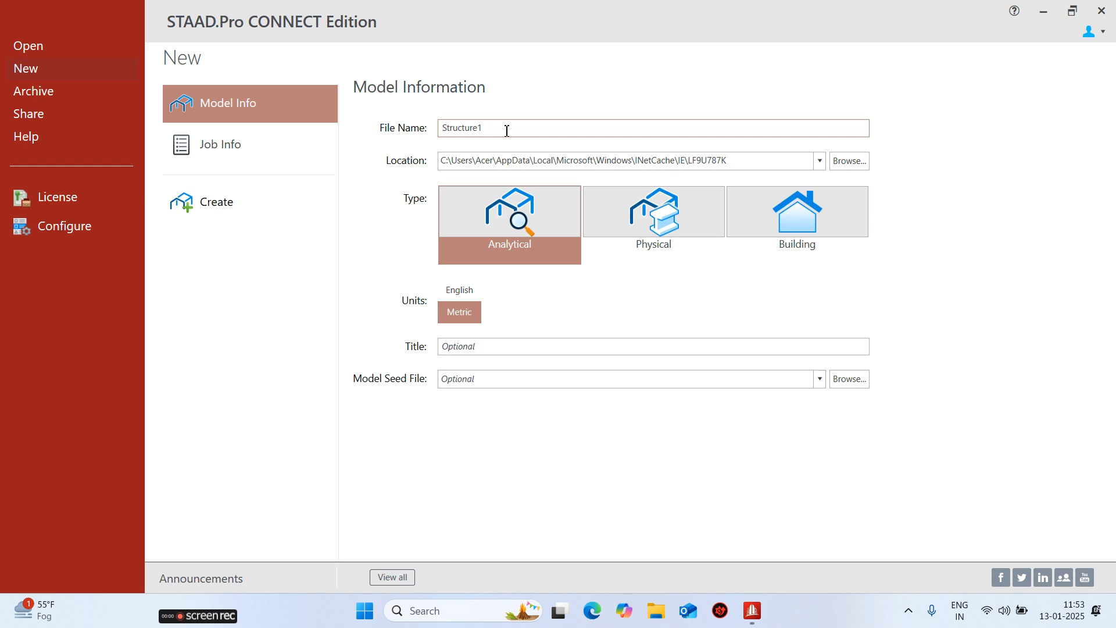
- Create a new analytical model named Structure1 in metric units, keeping the default location
{"action": "left_click_drag", "start_coordinate": [483, 128], "coordinate": [468, 128]}
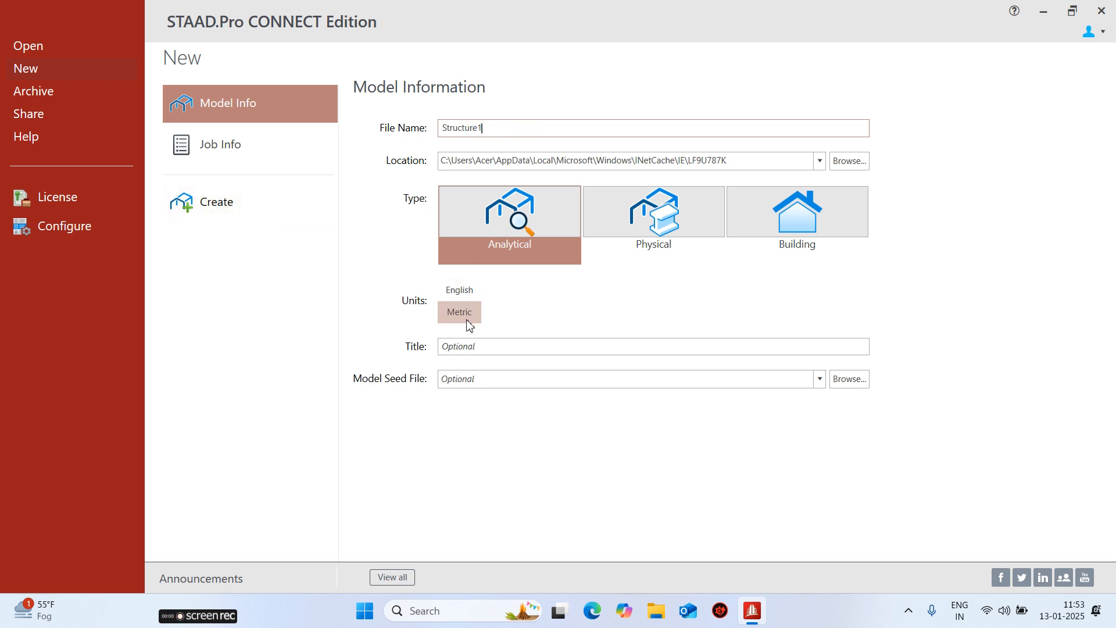
{"action": "left_click", "coordinate": [843, 163]}
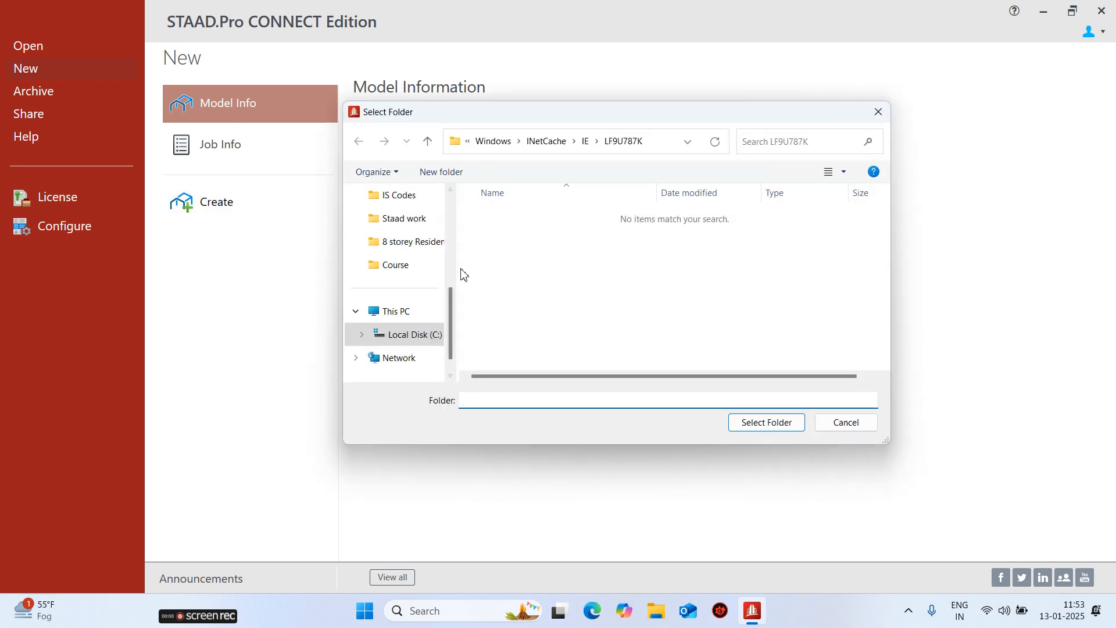
{"action": "left_click", "coordinate": [878, 111]}
{"action": "left_click", "coordinate": [244, 214]}
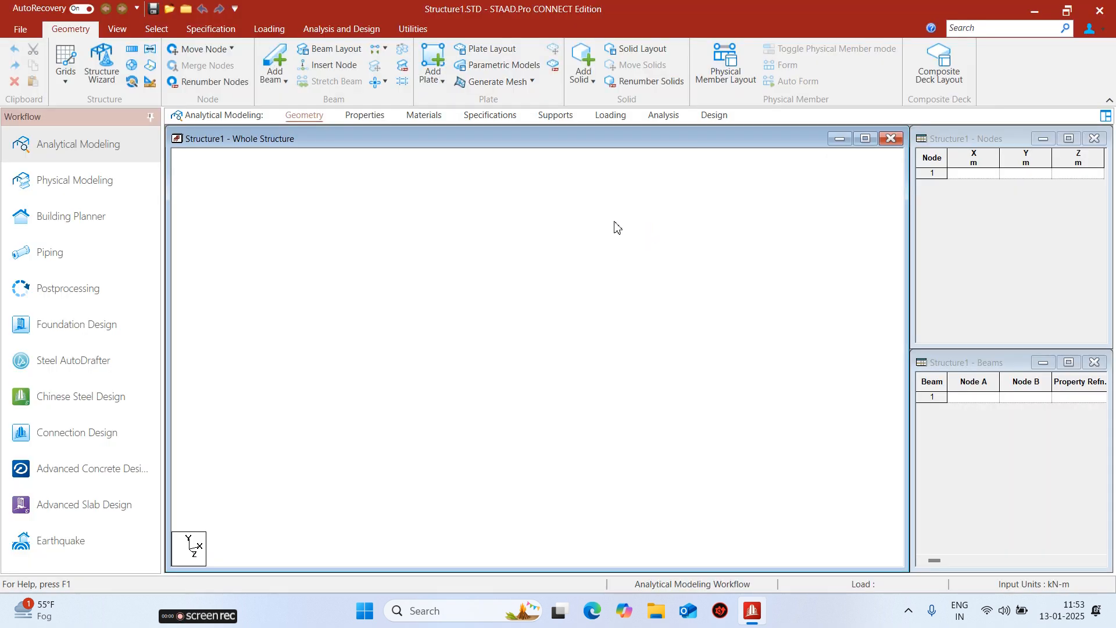
- Start the Structure Wizard and set its length unit to meters
{"action": "left_click", "coordinate": [102, 61]}
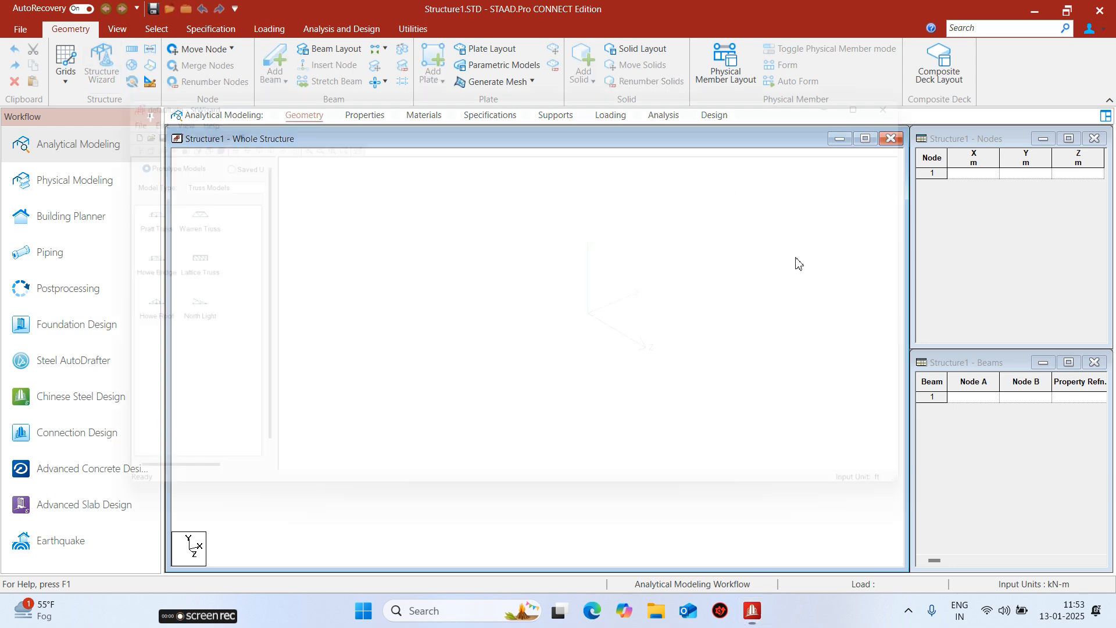
{"action": "left_click", "coordinate": [91, 105]}
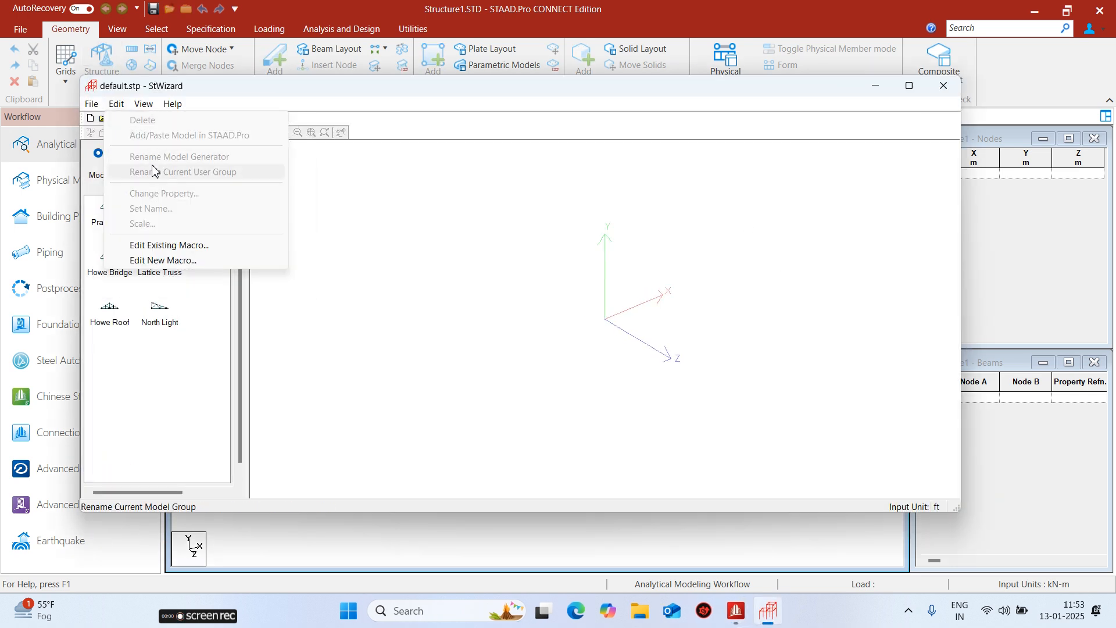
{"action": "left_click", "coordinate": [346, 250]}
{"action": "left_click", "coordinate": [102, 107]}
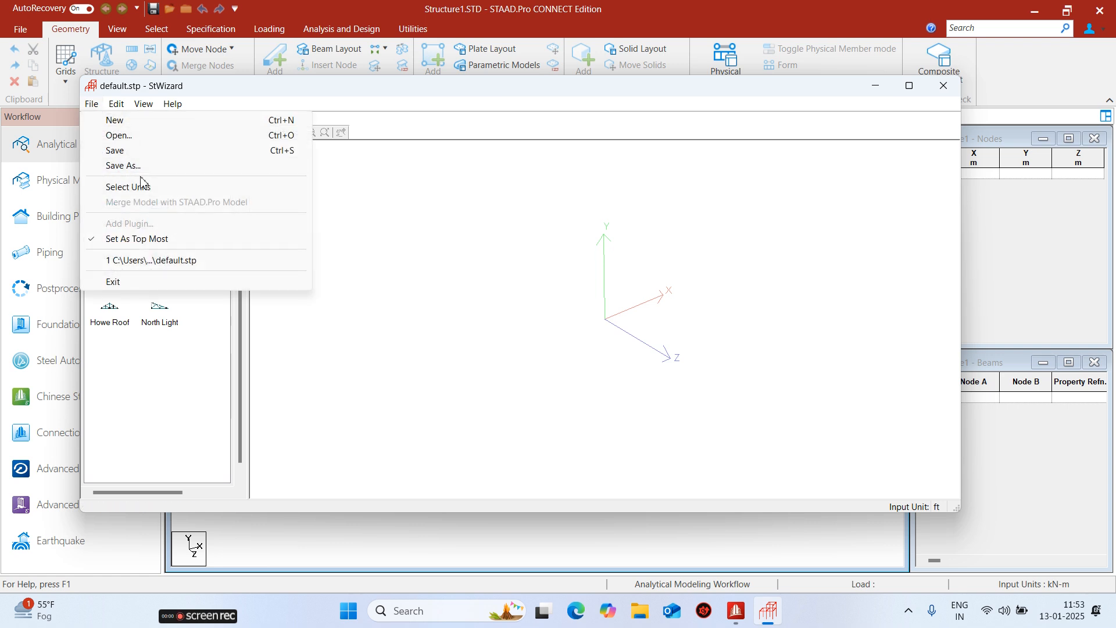
{"action": "left_click", "coordinate": [132, 184]}
{"action": "left_click", "coordinate": [540, 321]}
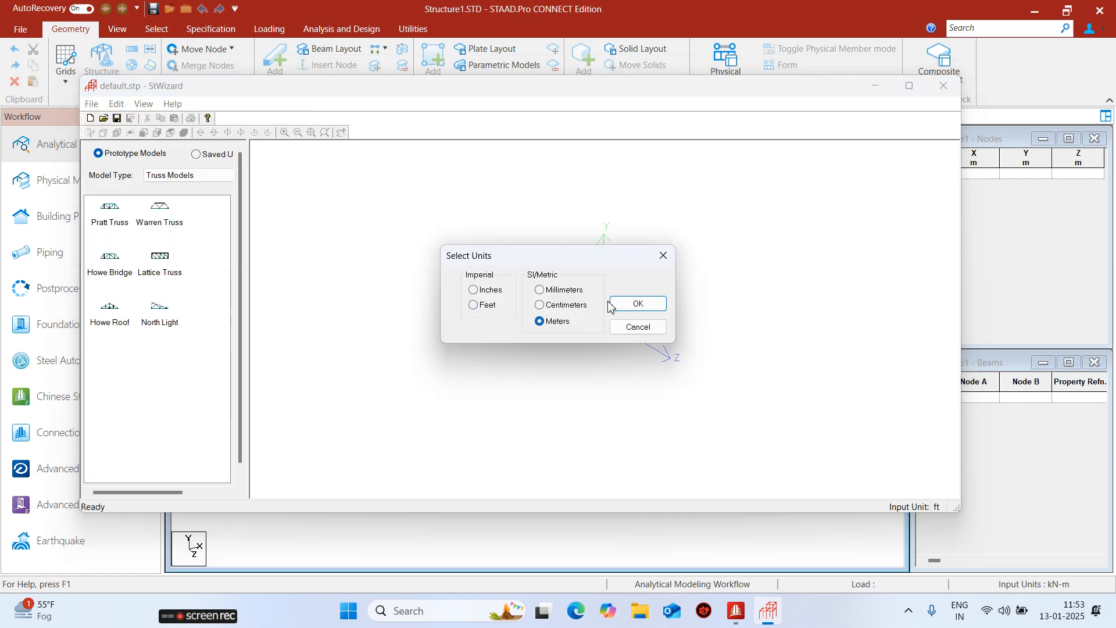
{"action": "left_click", "coordinate": [638, 303]}
- Generate a Bay Frame 12 m long, 15 m high and 12 m wide with 4, 5 and 4 bays, and merge it into the model
{"action": "left_click", "coordinate": [210, 176]}
{"action": "left_click", "coordinate": [170, 196]}
{"action": "double_click", "coordinate": [109, 211]}
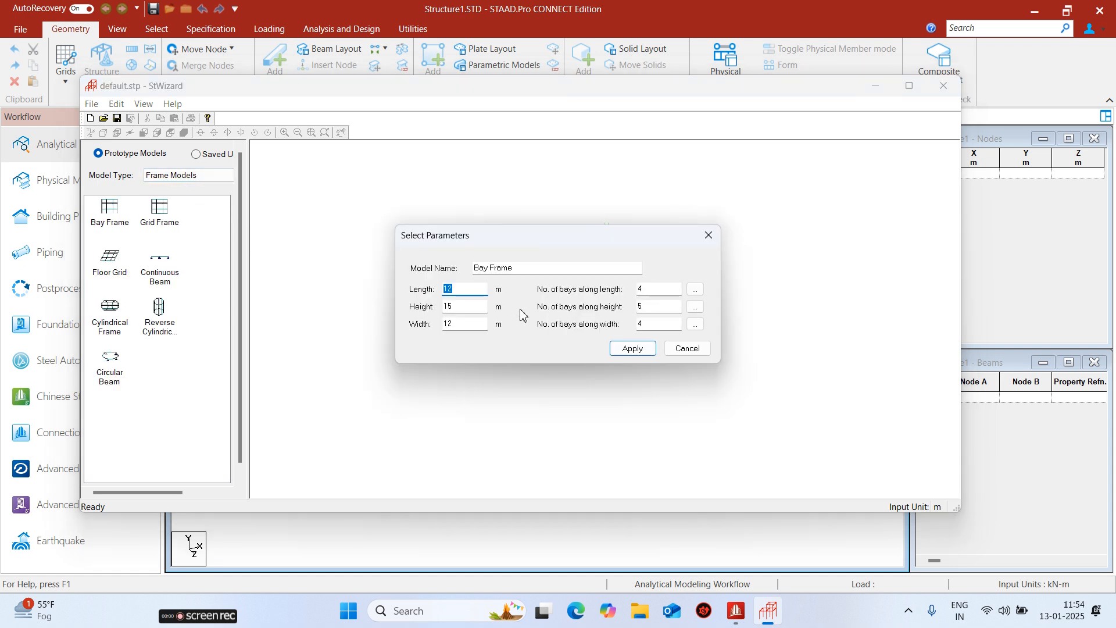
{"action": "left_click", "coordinate": [632, 348]}
{"action": "left_click", "coordinate": [943, 87]}
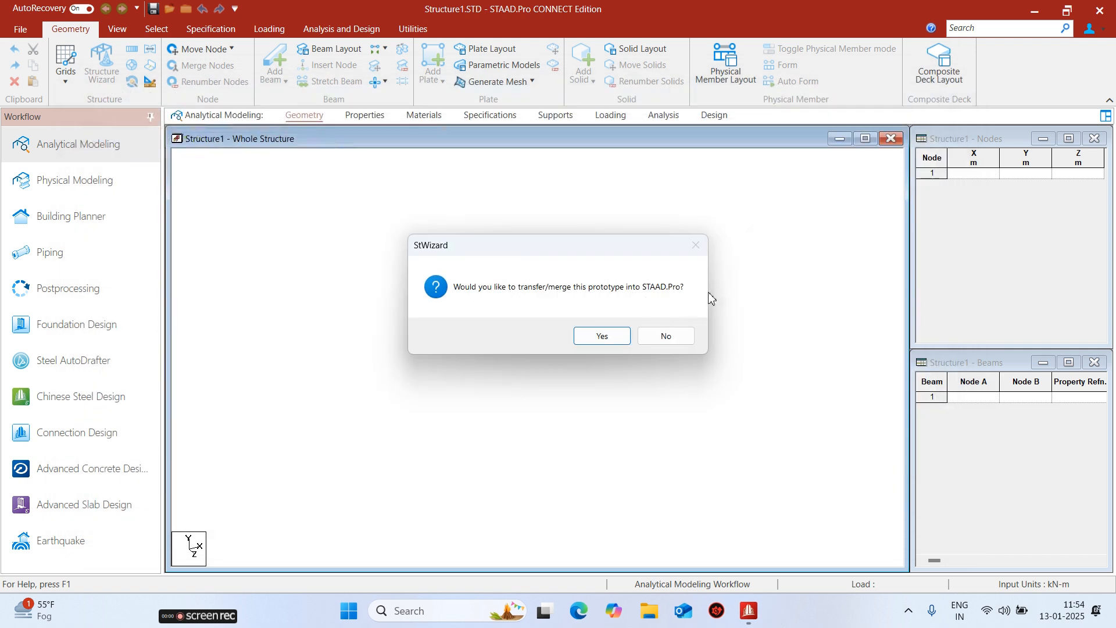
{"action": "left_click", "coordinate": [600, 335]}
{"action": "left_click", "coordinate": [726, 293]}
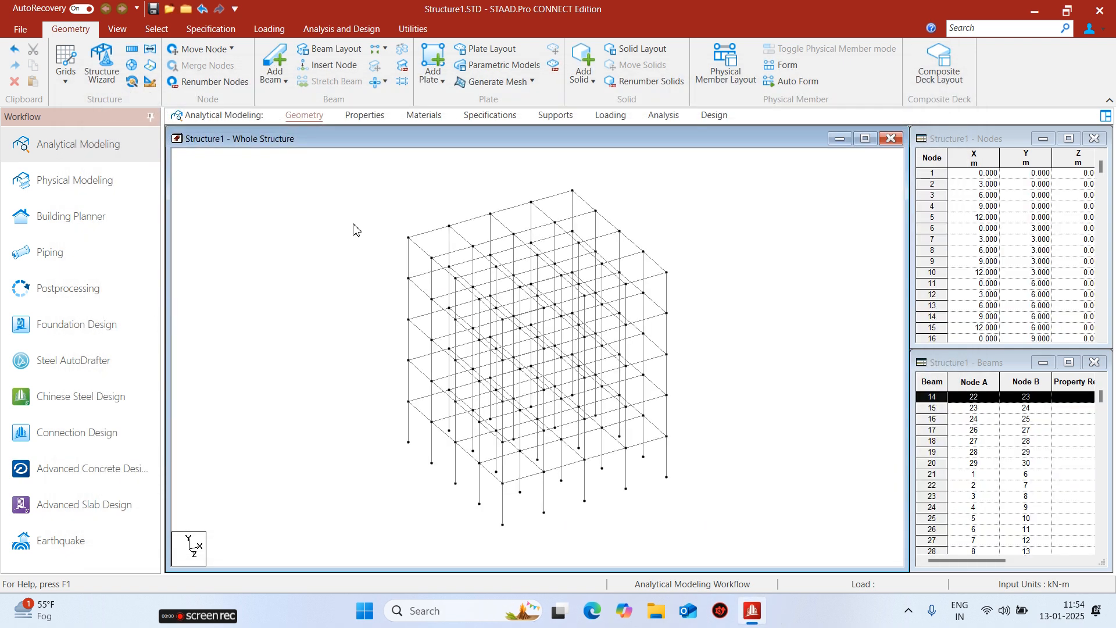
- Add a four-noded plate through the four outer corner nodes of the frame's lowest floor level
{"action": "left_click", "coordinate": [365, 115]}
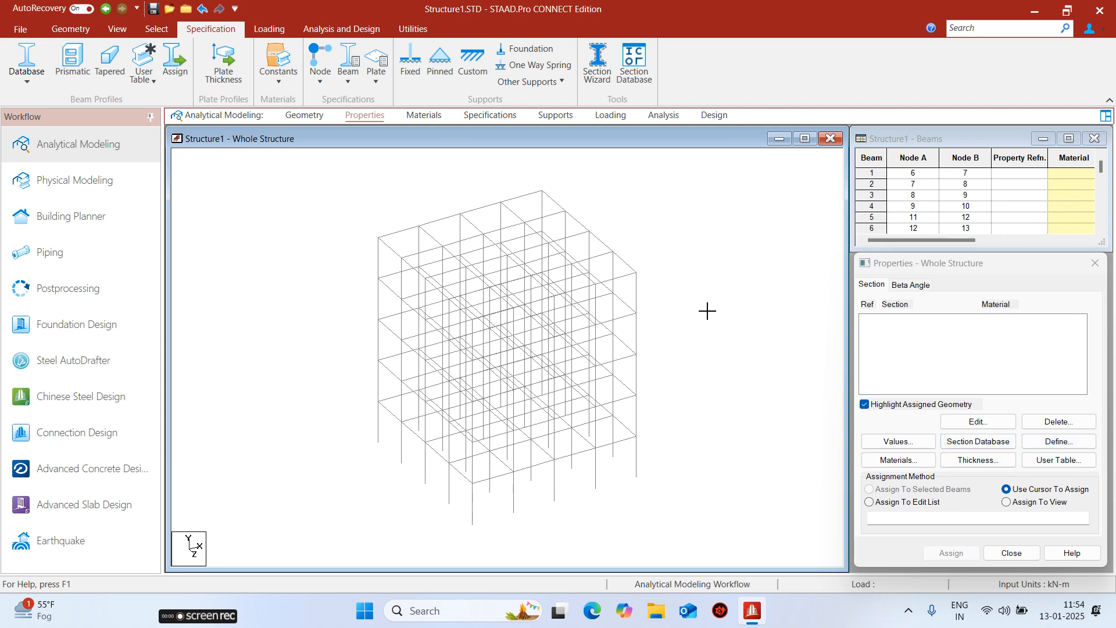
{"action": "left_click", "coordinate": [305, 116]}
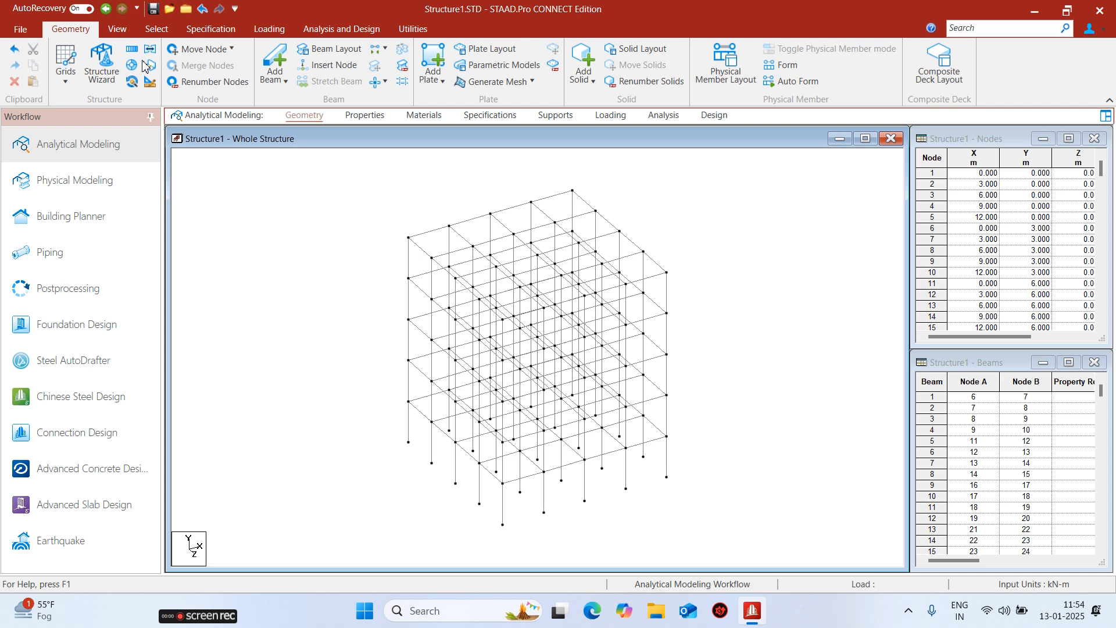
{"action": "left_click", "coordinate": [432, 61]}
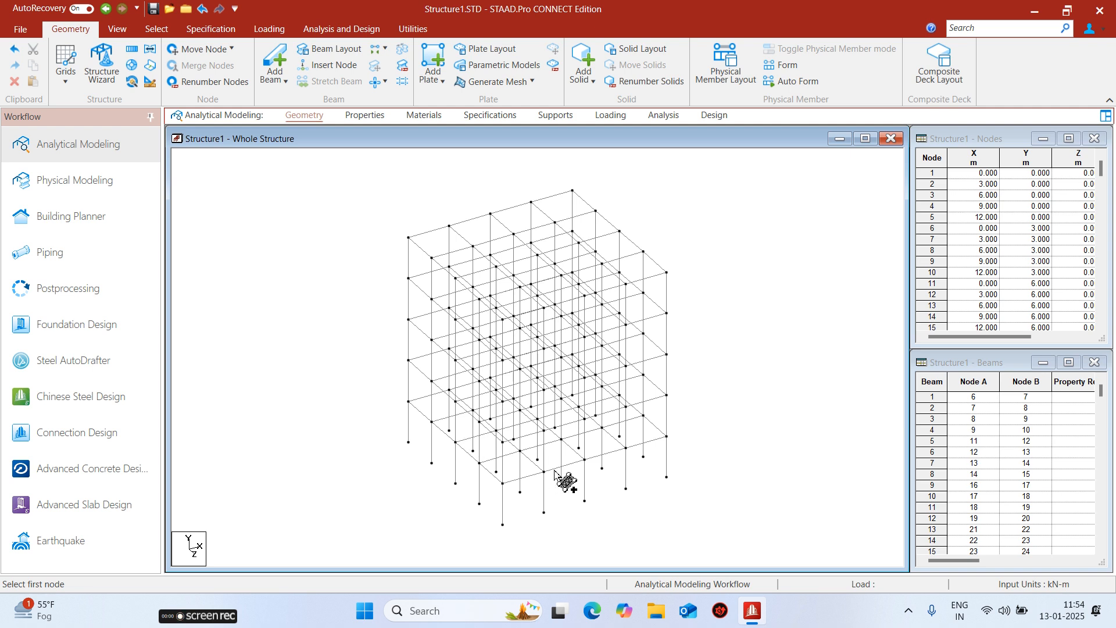
{"action": "left_click", "coordinate": [408, 401]}
{"action": "left_click", "coordinate": [573, 355]}
{"action": "left_click", "coordinate": [666, 436]}
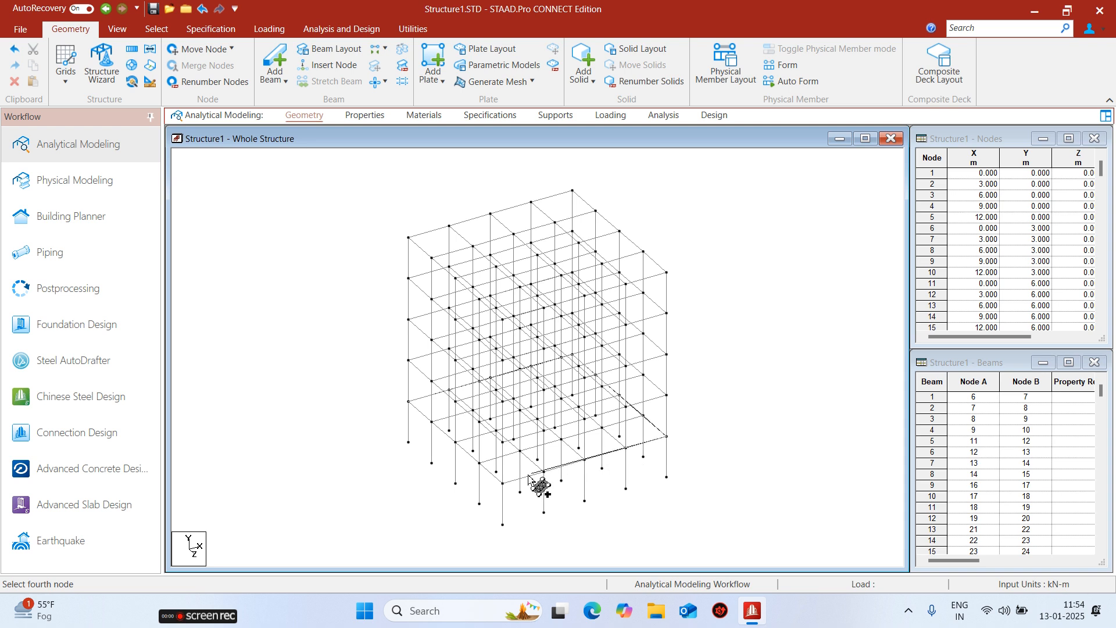
{"action": "left_click", "coordinate": [502, 482]}
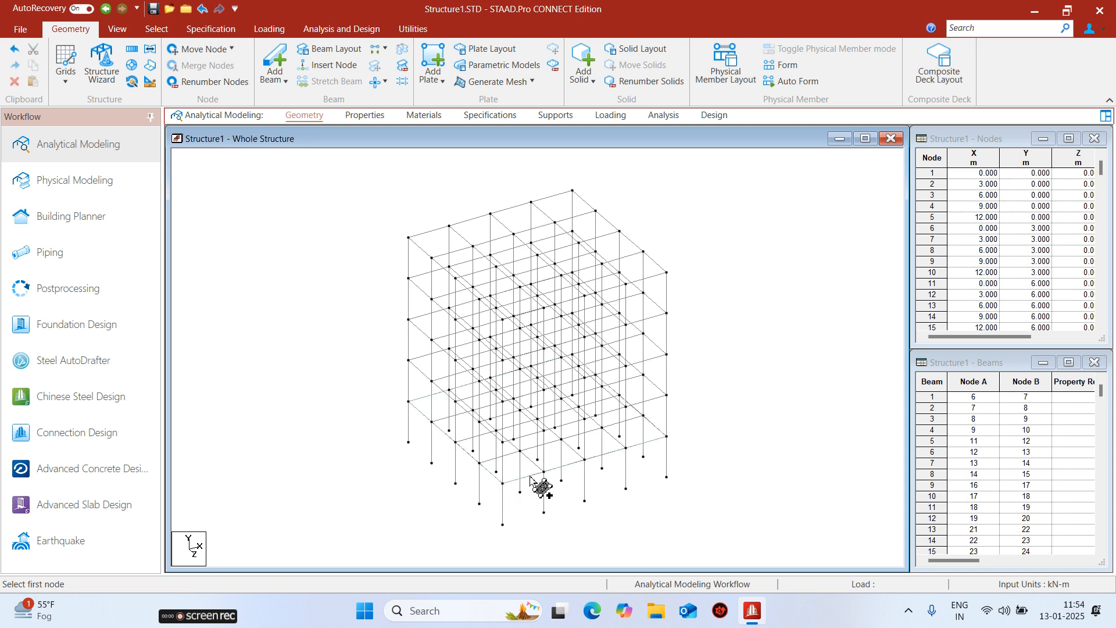
- Select the floor plate and repeat it along Y with Translational Repeat, using 4 steps at 3 m spacing
{"action": "left_click", "coordinate": [156, 29]}
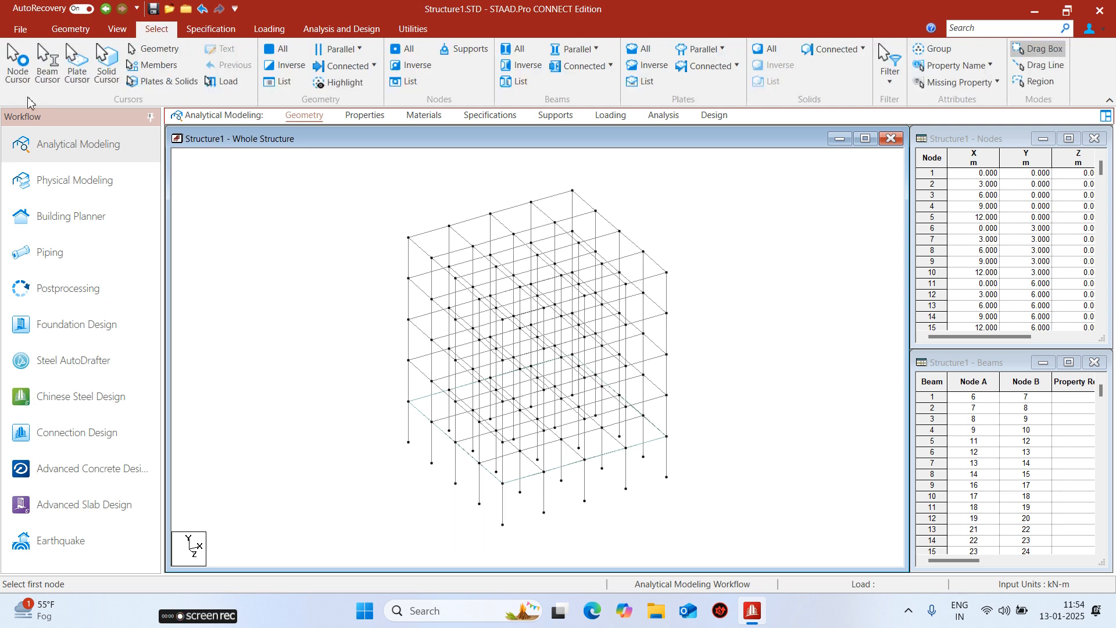
{"action": "left_click", "coordinate": [76, 65]}
{"action": "left_click", "coordinate": [524, 451]}
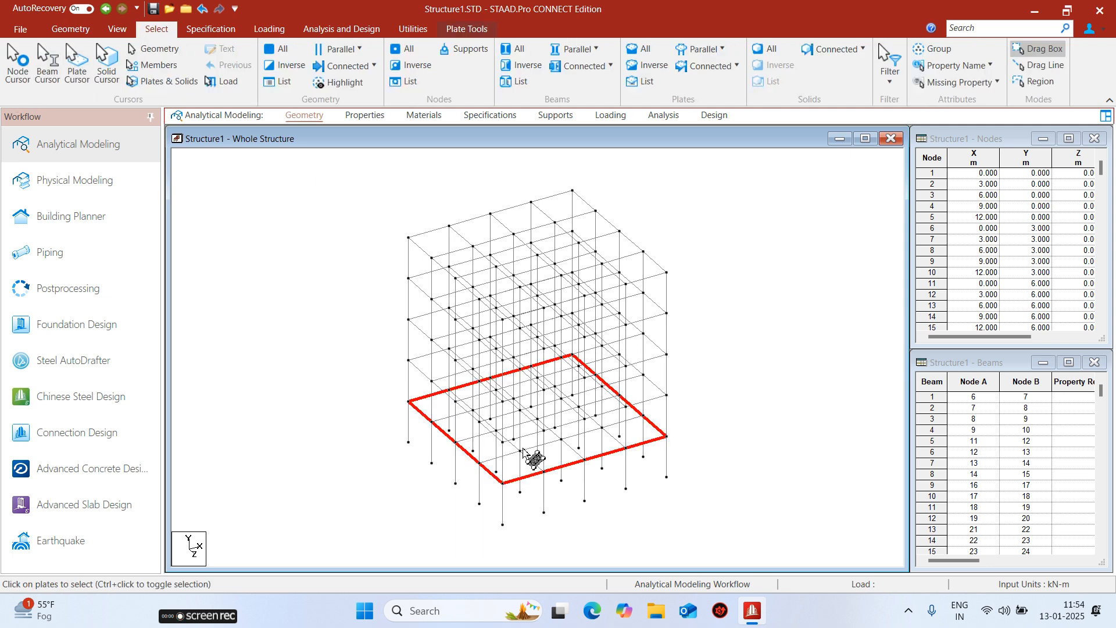
{"action": "left_click", "coordinate": [70, 29]}
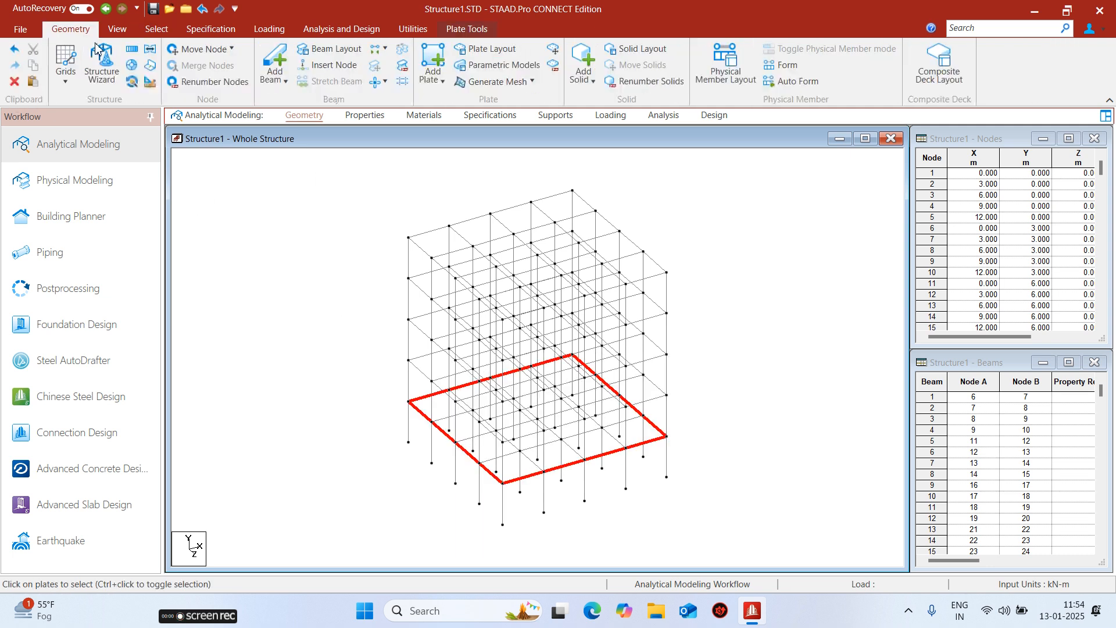
{"action": "left_click", "coordinate": [132, 49]}
{"action": "left_click", "coordinate": [480, 420]}
{"action": "type", "text": "3"}
{"action": "double_click", "coordinate": [662, 408]}
{"action": "type", "text": "4"}
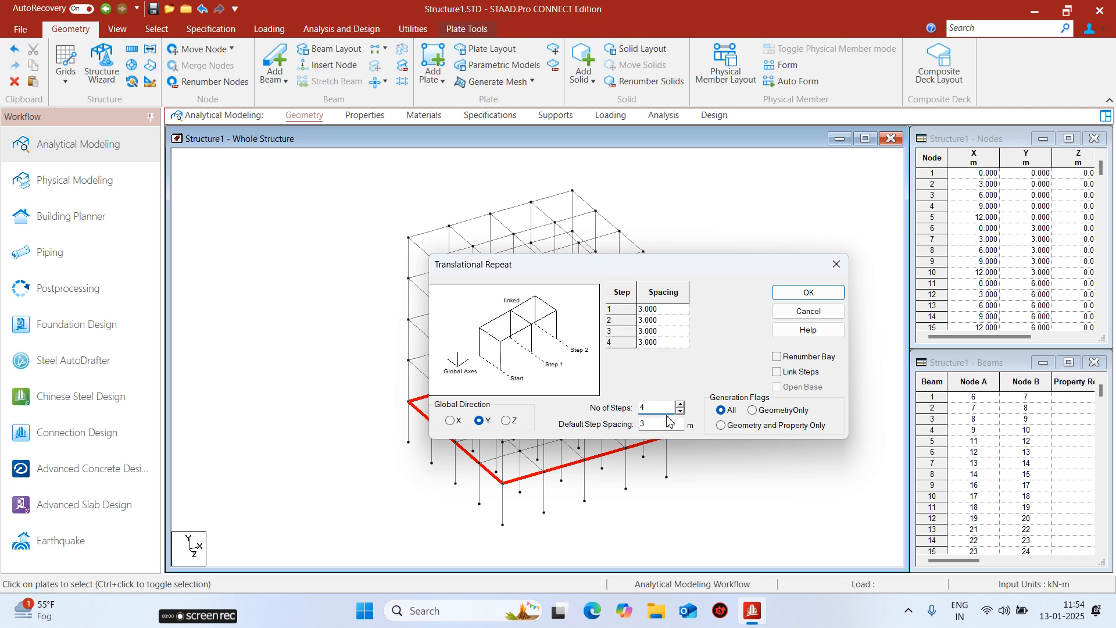
{"action": "left_click", "coordinate": [809, 292]}
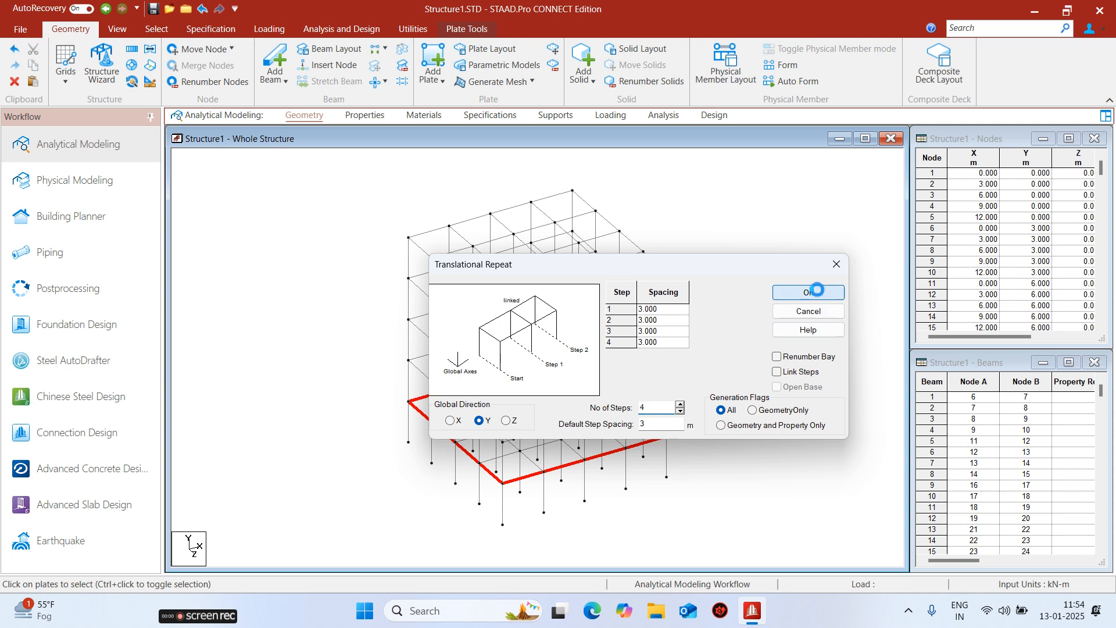
- Inspect the floor plates and the whole frame in 3D rendered views
{"action": "right_click", "coordinate": [315, 263]}
{"action": "left_click", "coordinate": [384, 565]}
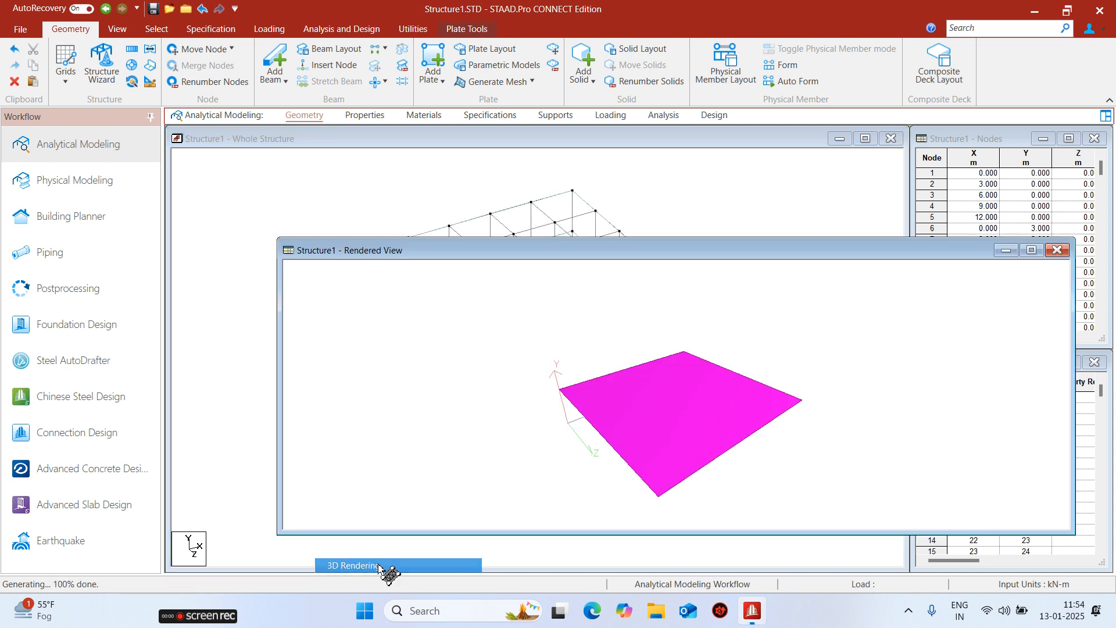
{"action": "left_click", "coordinate": [1057, 250]}
{"action": "right_click", "coordinate": [722, 196]}
{"action": "left_click", "coordinate": [784, 571]}
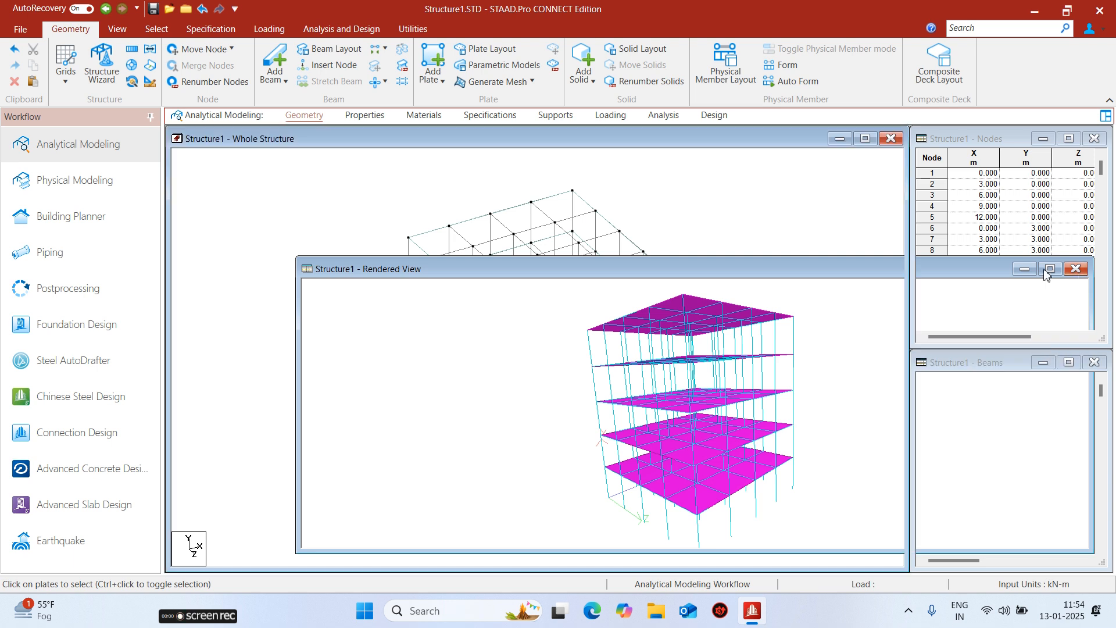
{"action": "left_click", "coordinate": [1074, 269]}
- Define a rectangular concrete section with YD 0.45 m and ZD 0.3 m
{"action": "left_click", "coordinate": [365, 115]}
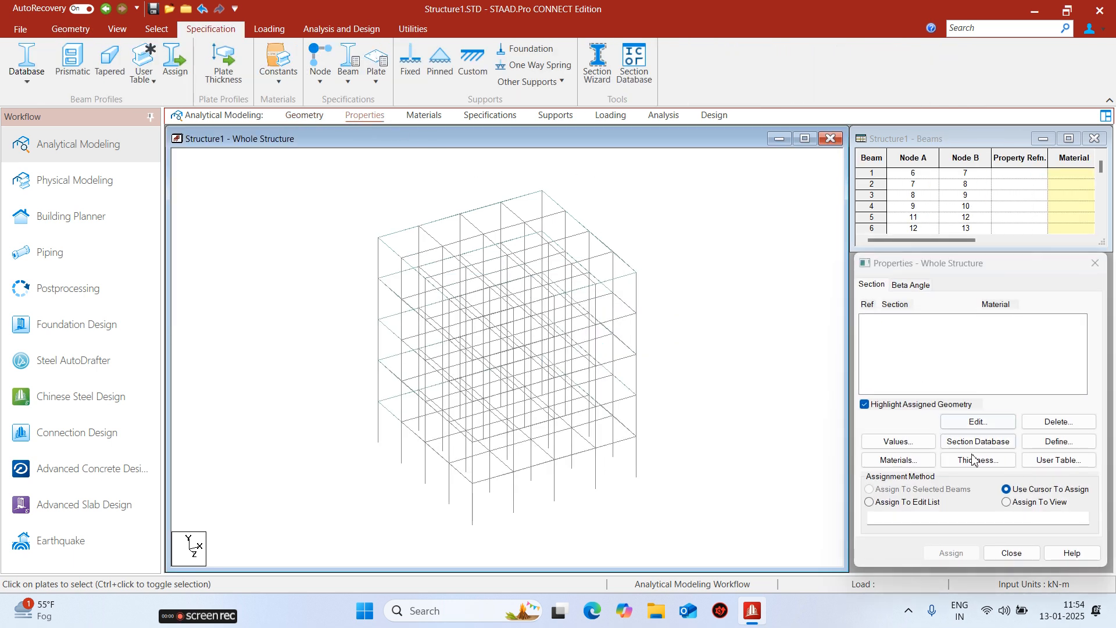
{"action": "left_click", "coordinate": [1058, 441]}
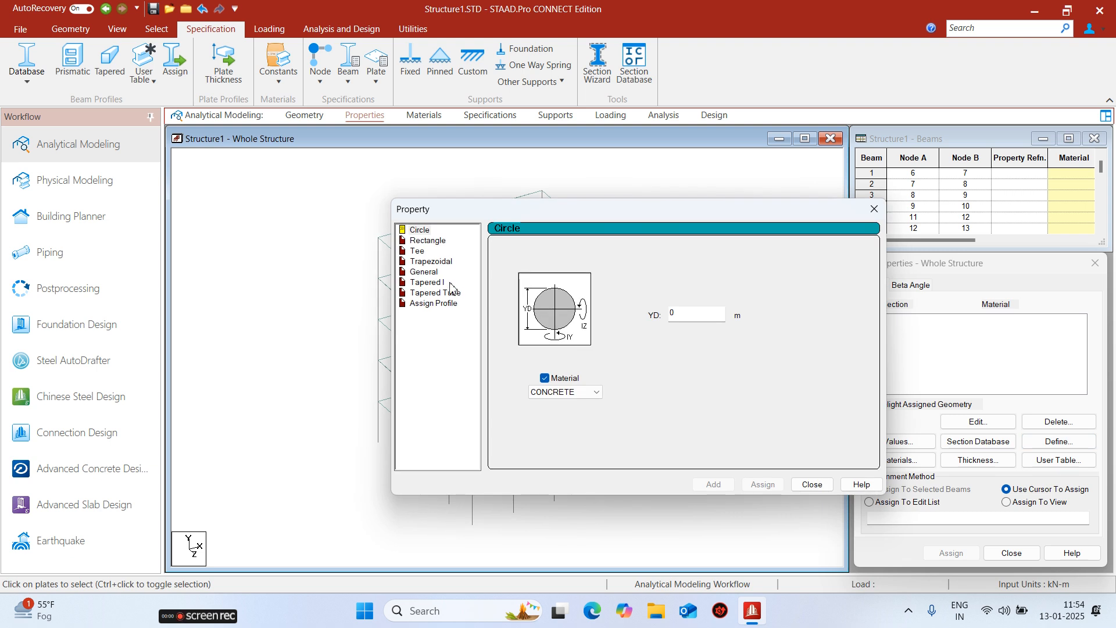
{"action": "left_click", "coordinate": [428, 240]}
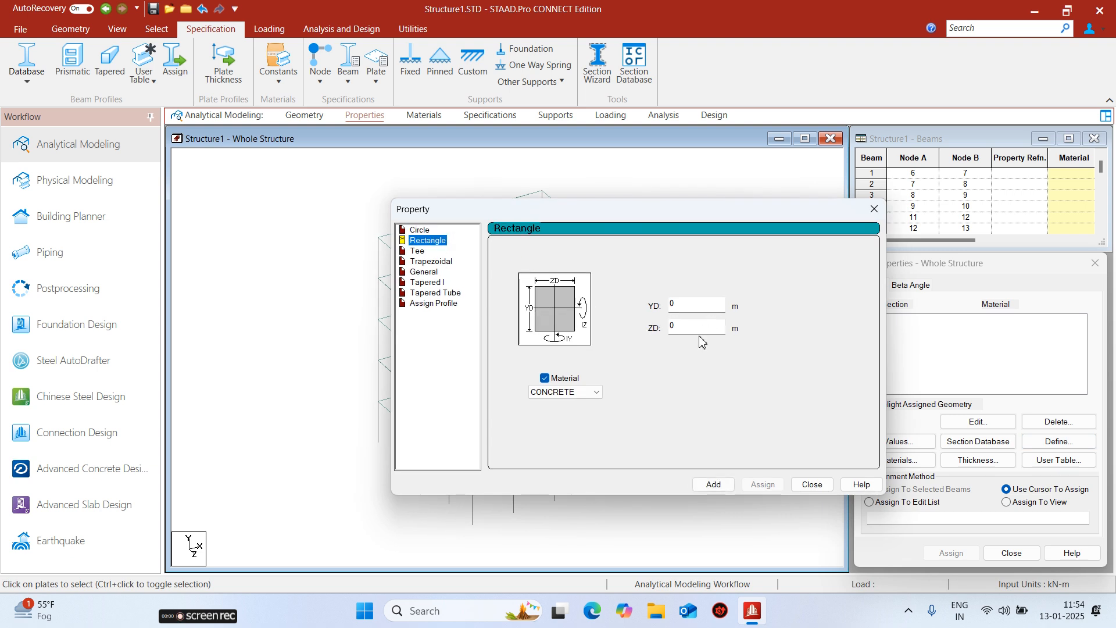
{"action": "left_click", "coordinate": [686, 329]}
{"action": "type", "text": ".3"}
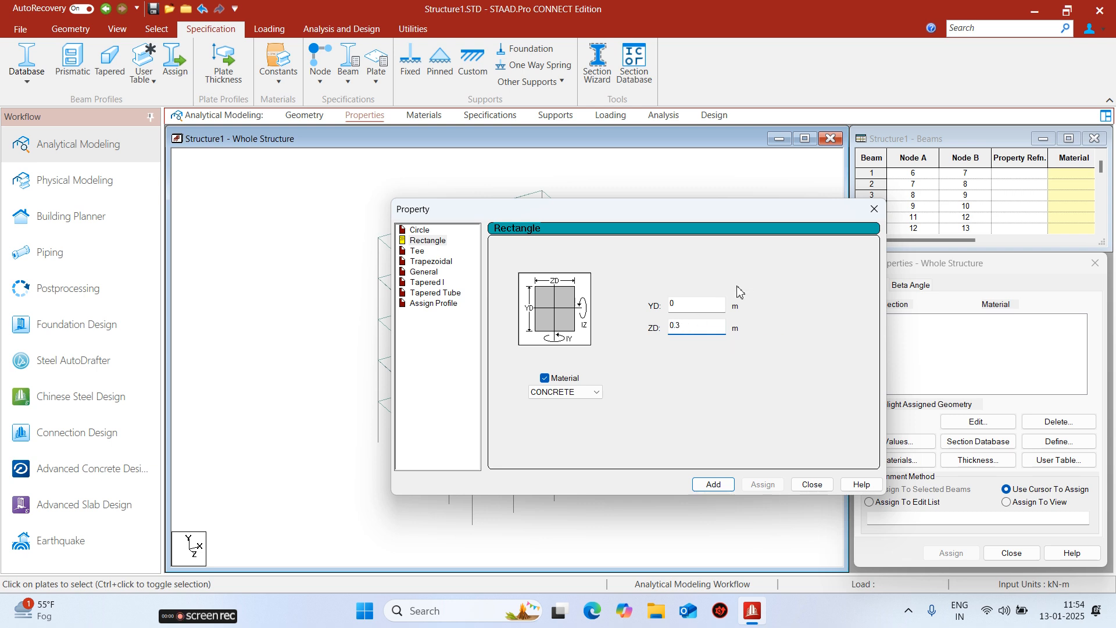
{"action": "type", "text": "45"}
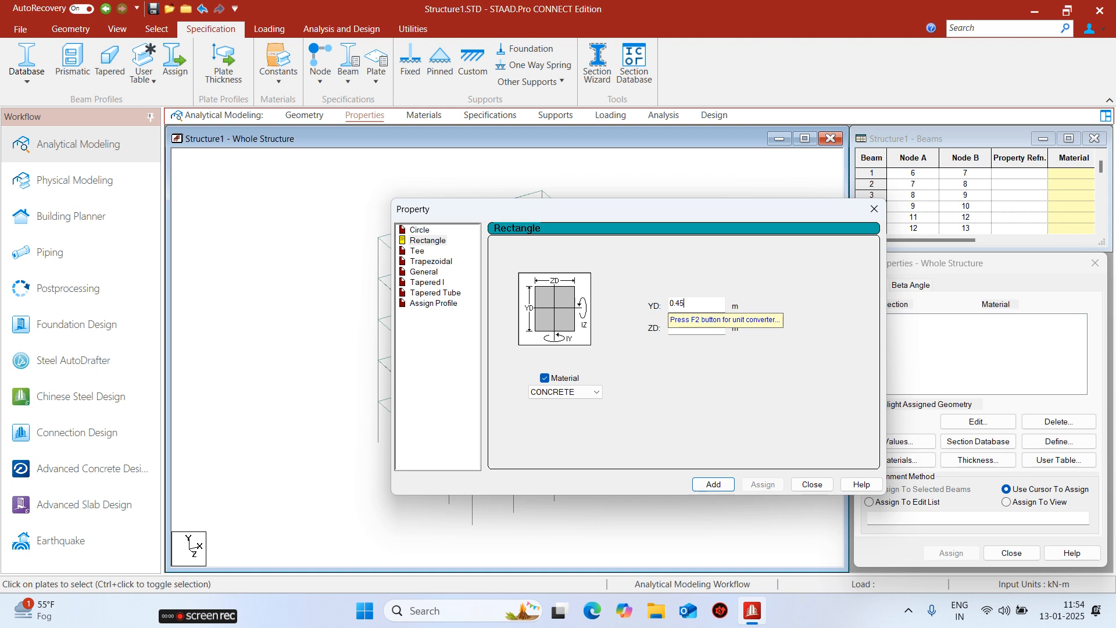
{"action": "left_click", "coordinate": [712, 485]}
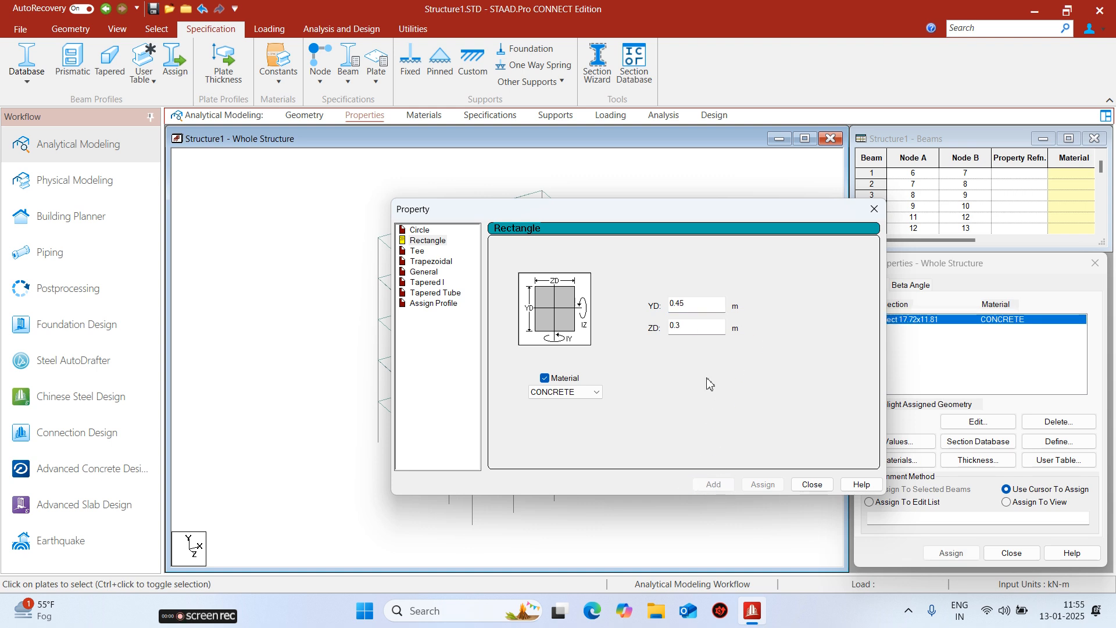
- Define a second rectangular concrete section with YD 0.4 m and ZD 0.4 m
{"action": "left_click", "coordinate": [695, 331]}
{"action": "left_click", "coordinate": [713, 484]}
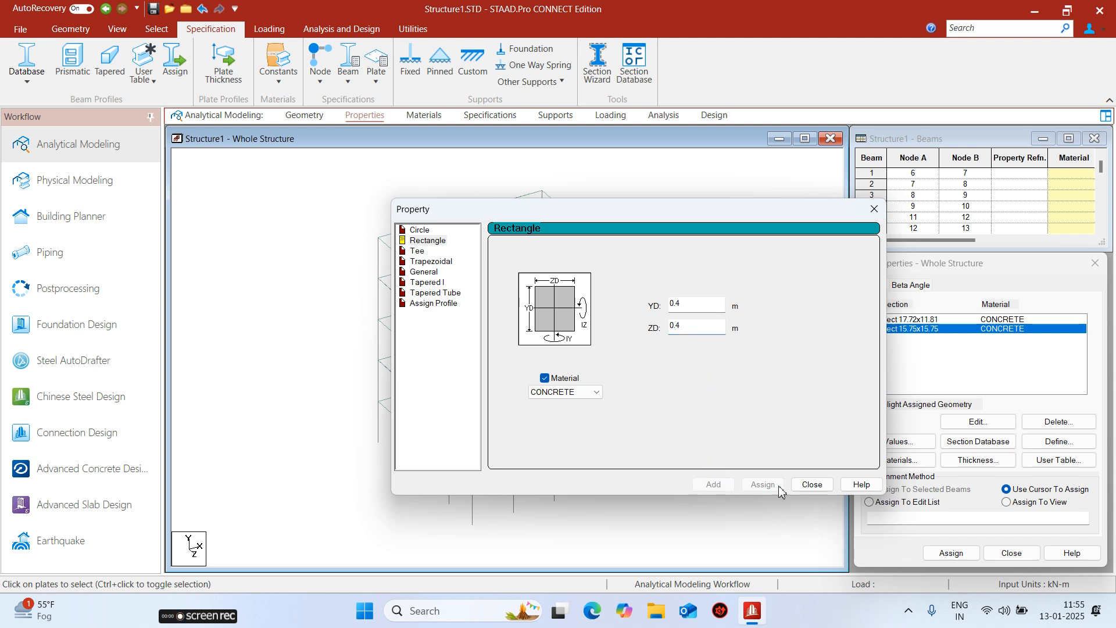
{"action": "left_click", "coordinate": [812, 484]}
- Define a concrete plate thickness of 0.15 m at all four nodes
{"action": "left_click", "coordinate": [978, 459]}
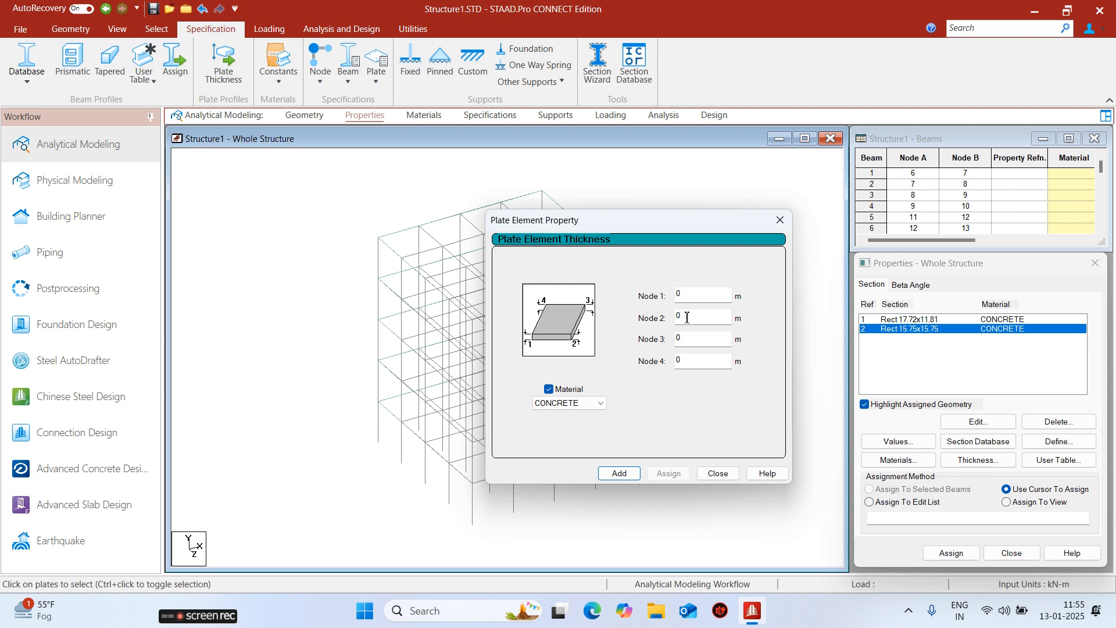
{"action": "type", "text": "5"}
{"action": "key", "text": "Return"}
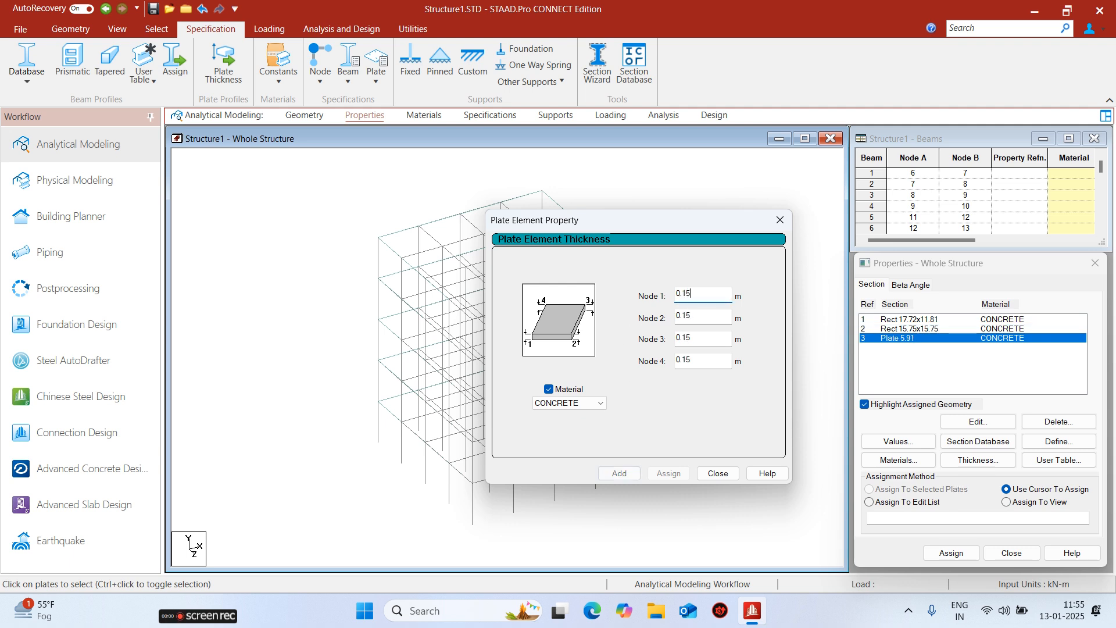
{"action": "left_click", "coordinate": [717, 473]}
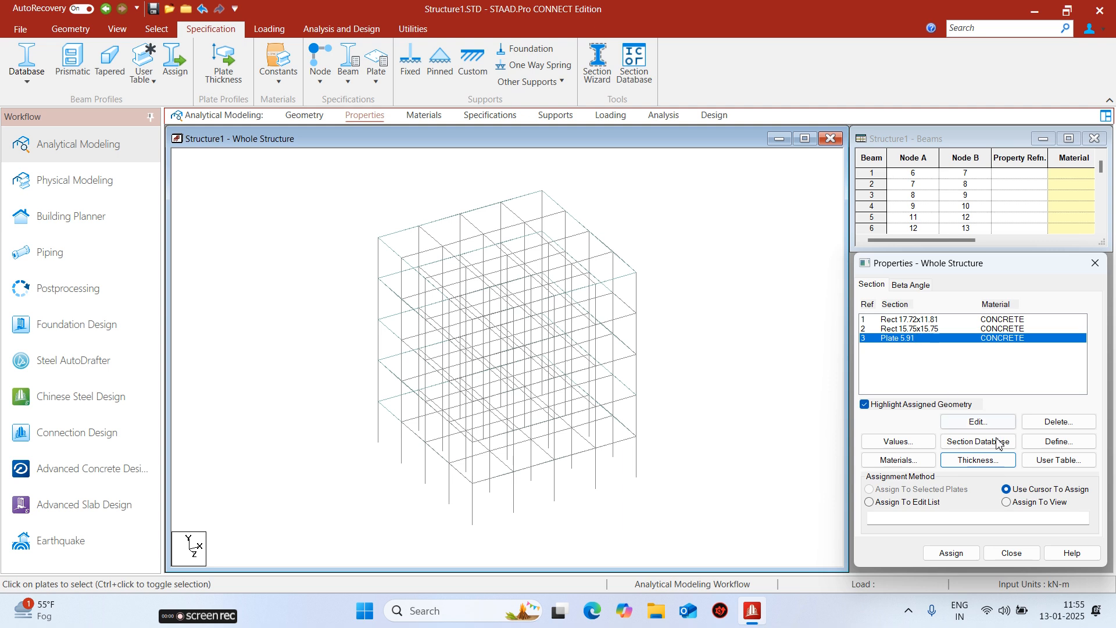
- Assign the plate thickness property to all plates in the view
{"action": "left_click", "coordinate": [1040, 504]}
{"action": "left_click", "coordinate": [951, 553]}
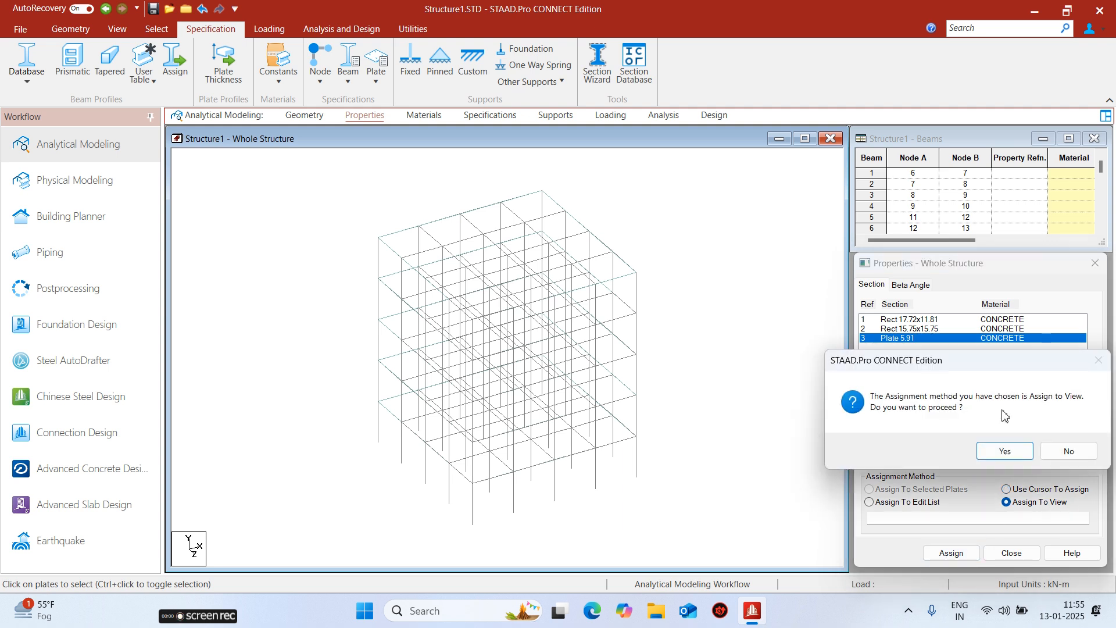
{"action": "left_click", "coordinate": [1003, 451]}
- Assign the Rect 15.75x15.75 section to all beams parallel to the Y axis
{"action": "left_click", "coordinate": [947, 328]}
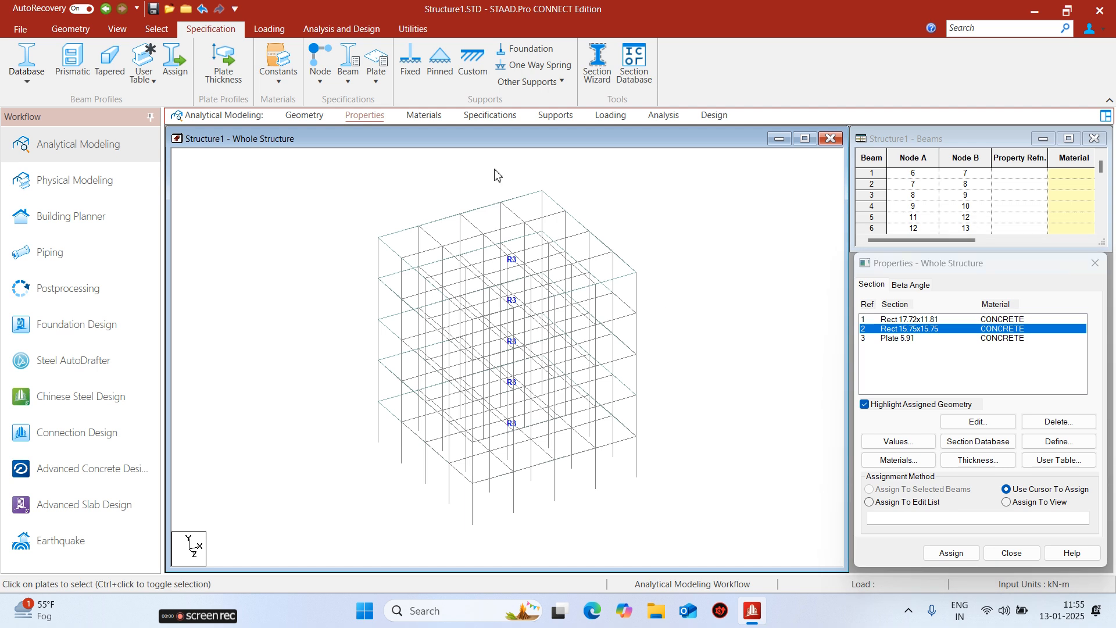
{"action": "left_click", "coordinate": [156, 32]}
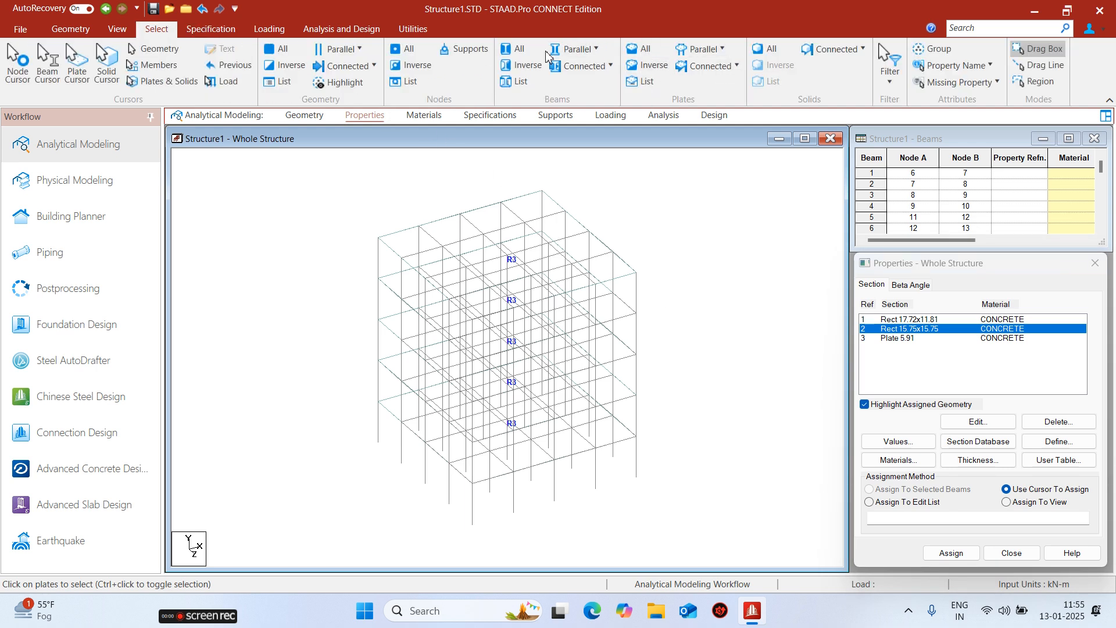
{"action": "left_click", "coordinate": [577, 49]}
{"action": "left_click", "coordinate": [577, 88]}
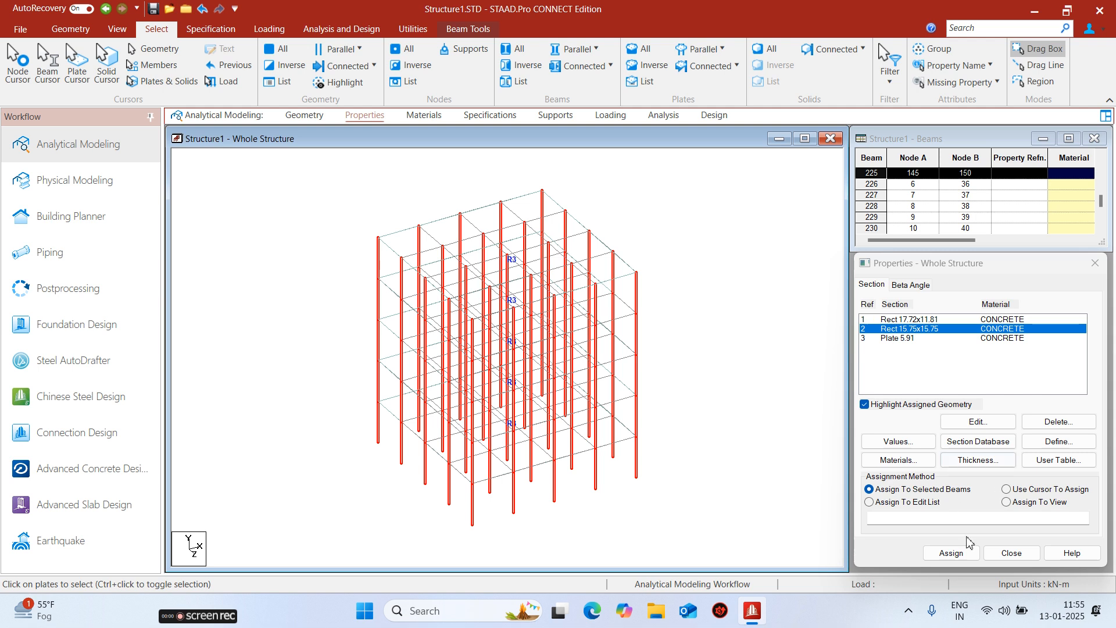
{"action": "left_click", "coordinate": [965, 551]}
{"action": "left_click", "coordinate": [926, 454]}
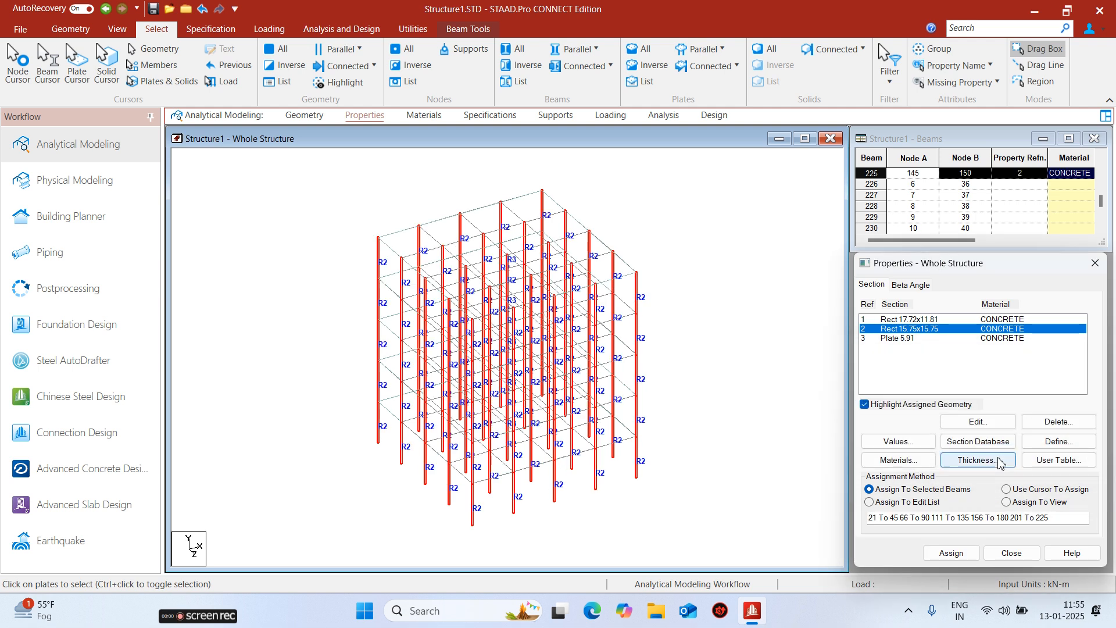
- Assign the Rect 17.72x11.81 section to all beams parallel to the X and Z axes
{"action": "left_click", "coordinate": [930, 320]}
{"action": "left_click", "coordinate": [580, 51]}
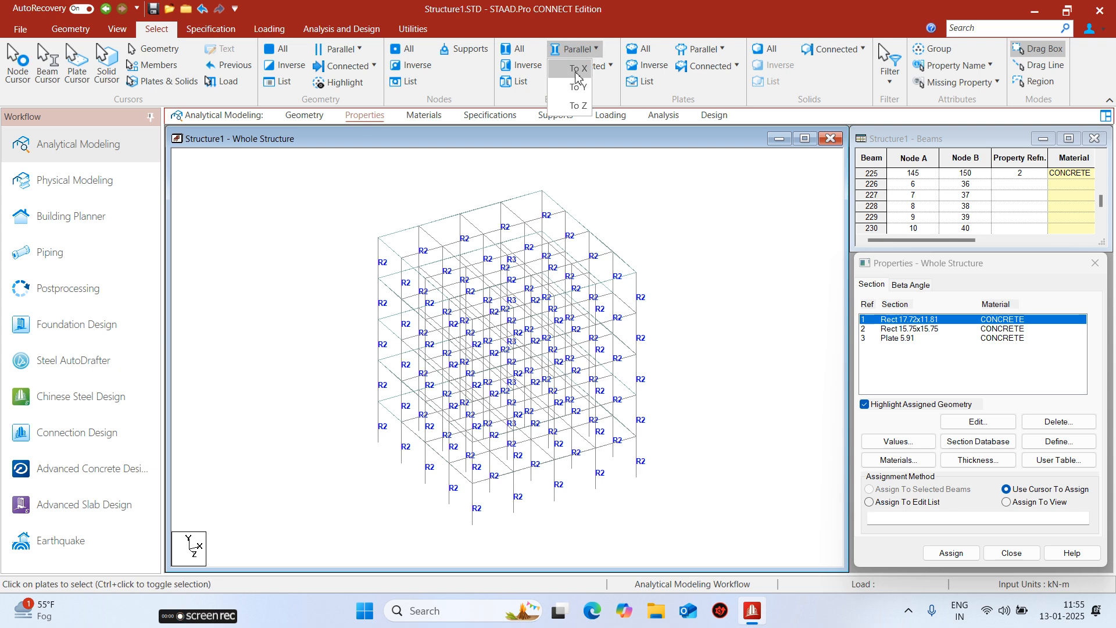
{"action": "left_click", "coordinate": [580, 68]}
{"action": "left_click", "coordinate": [577, 51]}
{"action": "left_click", "coordinate": [578, 104]}
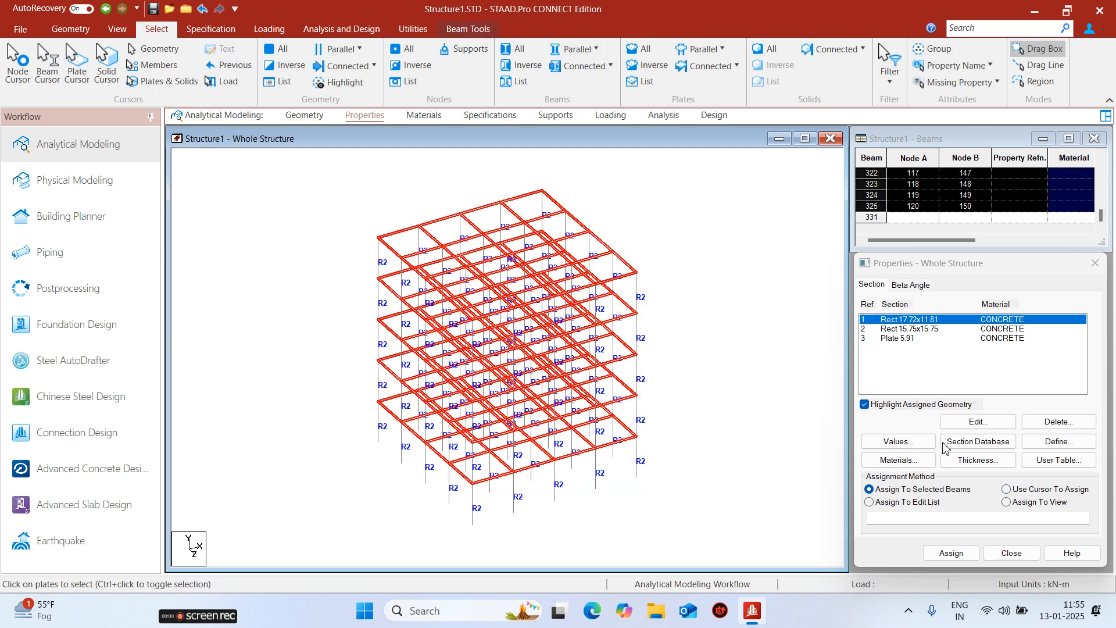
{"action": "left_click", "coordinate": [953, 553]}
{"action": "left_click", "coordinate": [1005, 455]}
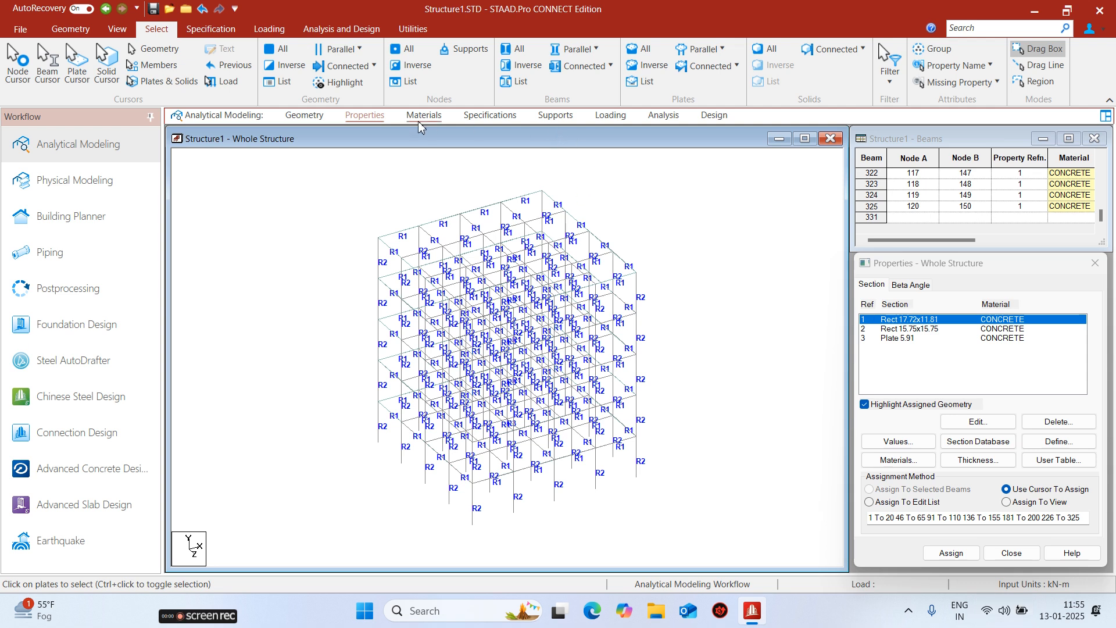
- Inspect the frame and floor plates in a 3D rendered view and close that view
{"action": "right_click", "coordinate": [608, 195]}
{"action": "left_click", "coordinate": [680, 571]}
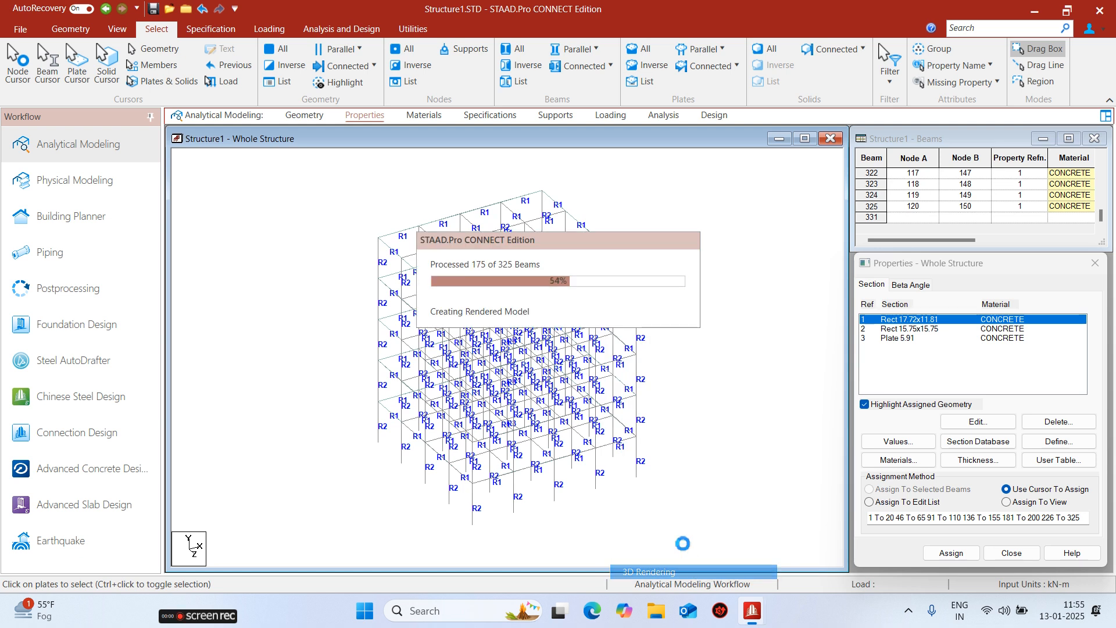
{"action": "left_click_drag", "start_coordinate": [561, 285], "coordinate": [837, 209]}
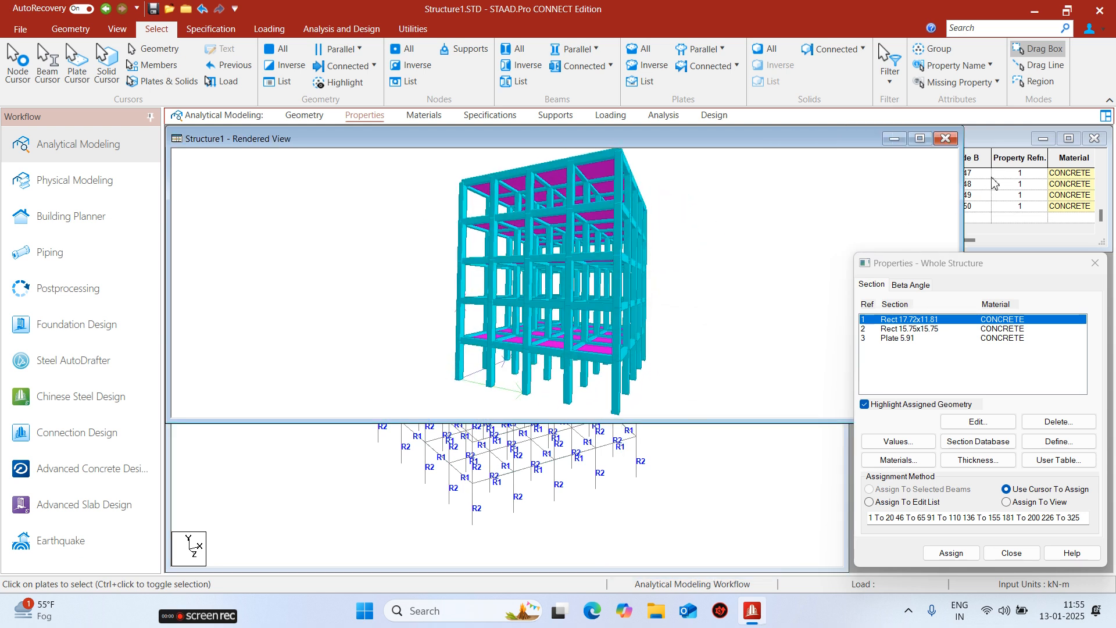
{"action": "left_click", "coordinate": [945, 139]}
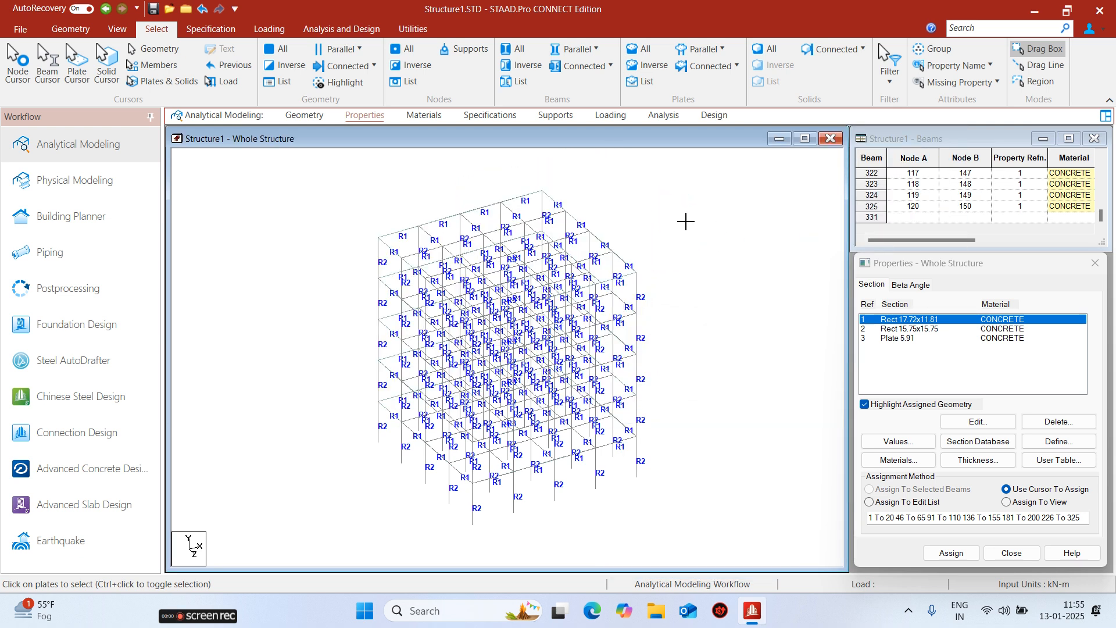
- Set the compressive strength (Fcu) of the CONCRETE material to 30000 kN/m2
{"action": "left_click", "coordinate": [424, 116]}
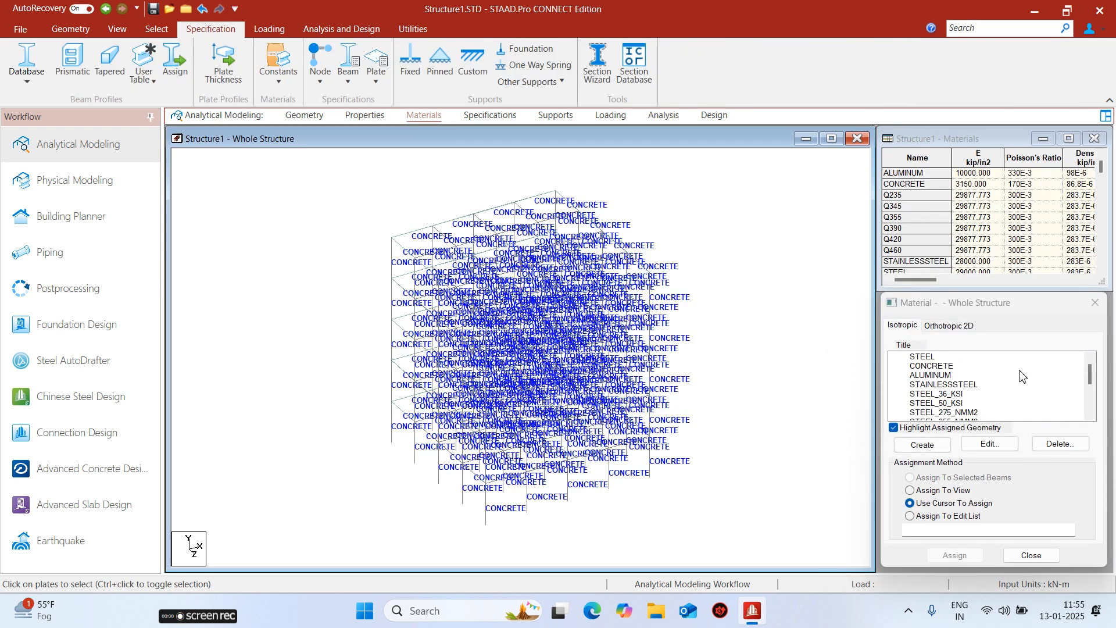
{"action": "double_click", "coordinate": [932, 366]}
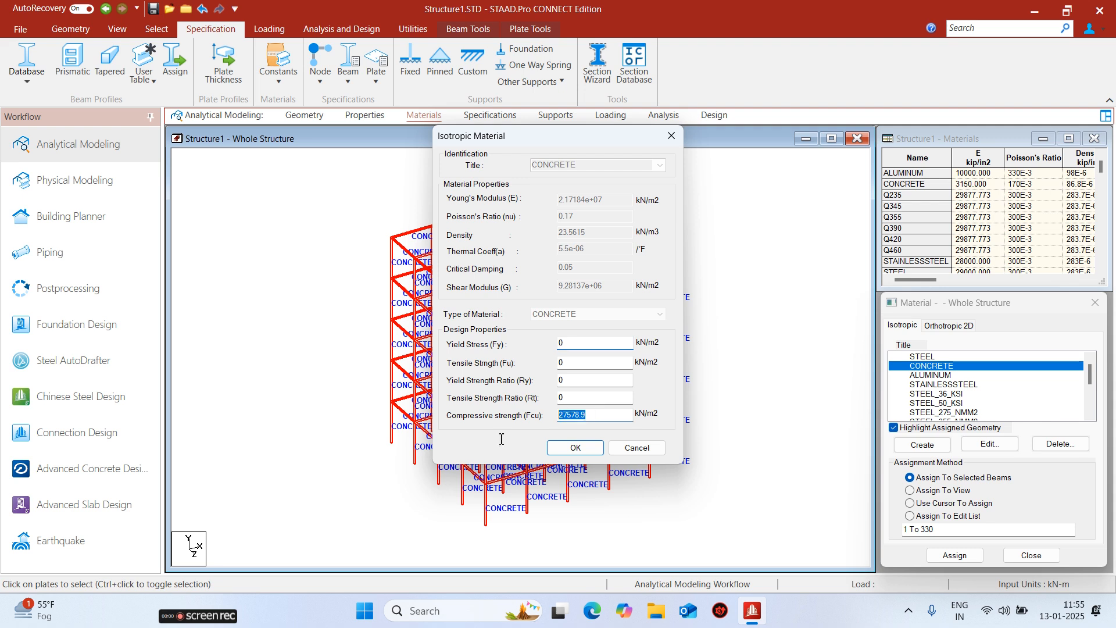
{"action": "type", "text": "30000"}
{"action": "left_click", "coordinate": [573, 451]}
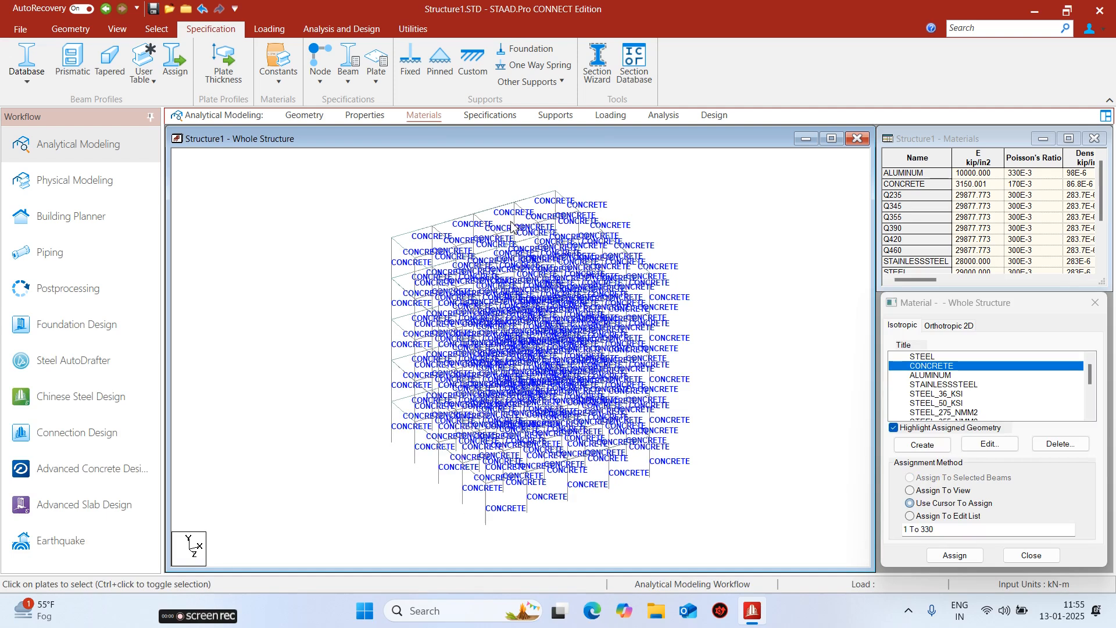
- Create a fixed support definition for the structure
{"action": "left_click", "coordinate": [554, 122]}
{"action": "left_click", "coordinate": [992, 451]}
{"action": "left_click", "coordinate": [913, 575]}
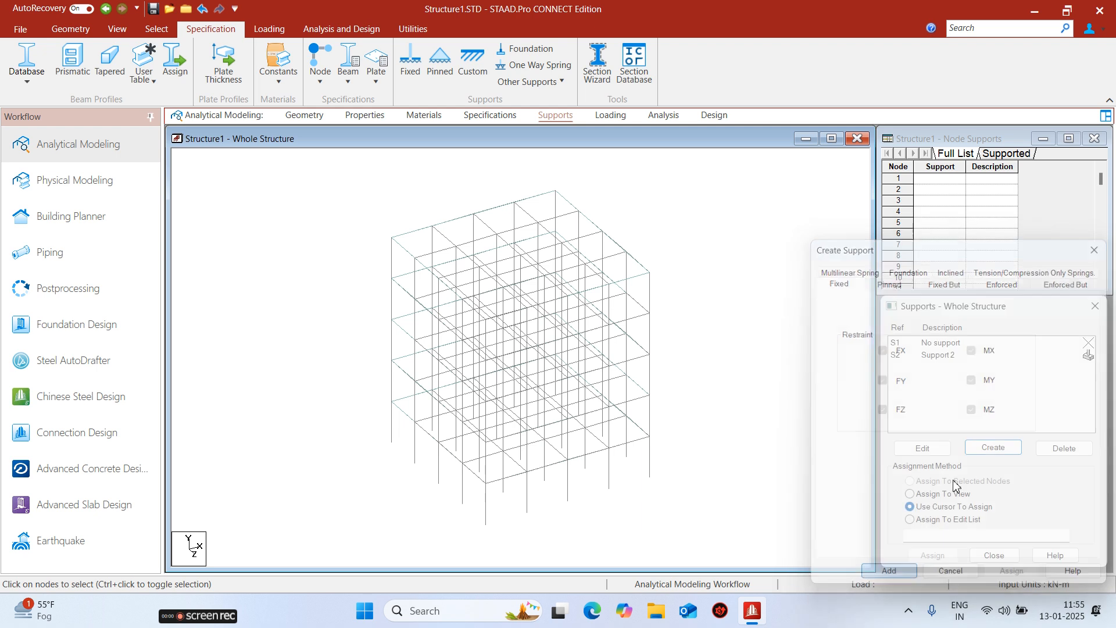
- Assign the fixed support to all base nodes, selecting them in a side elevation view
{"action": "left_click", "coordinate": [959, 355]}
{"action": "right_click", "coordinate": [728, 484]}
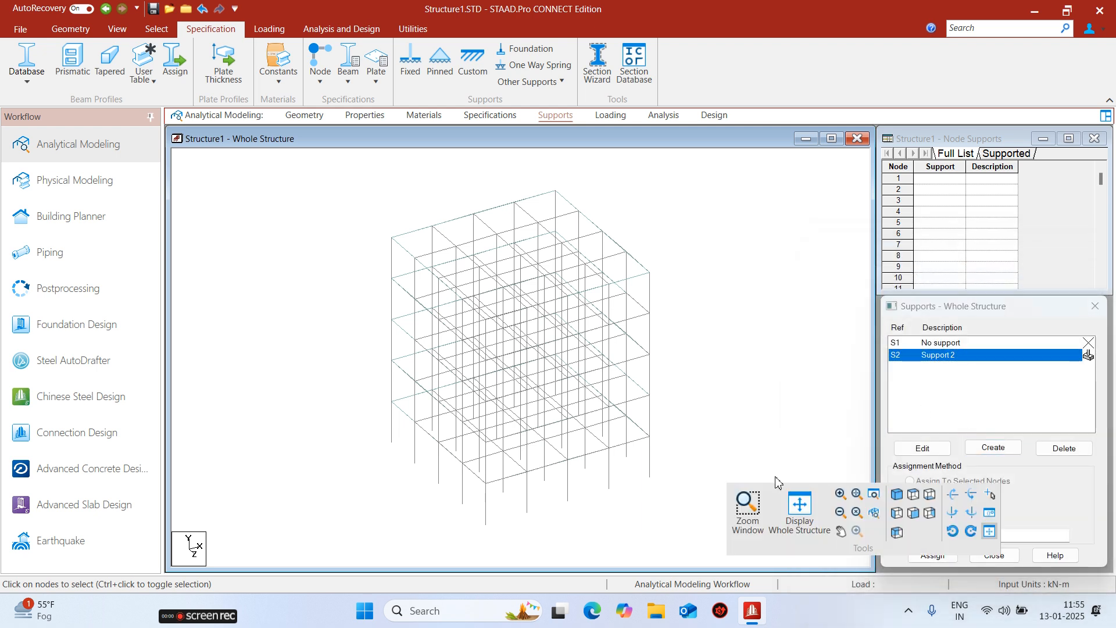
{"action": "left_click", "coordinate": [896, 512]}
{"action": "left_click_drag", "start_coordinate": [365, 502], "coordinate": [738, 559]}
{"action": "left_click", "coordinate": [932, 555]}
{"action": "left_click", "coordinate": [1001, 476]}
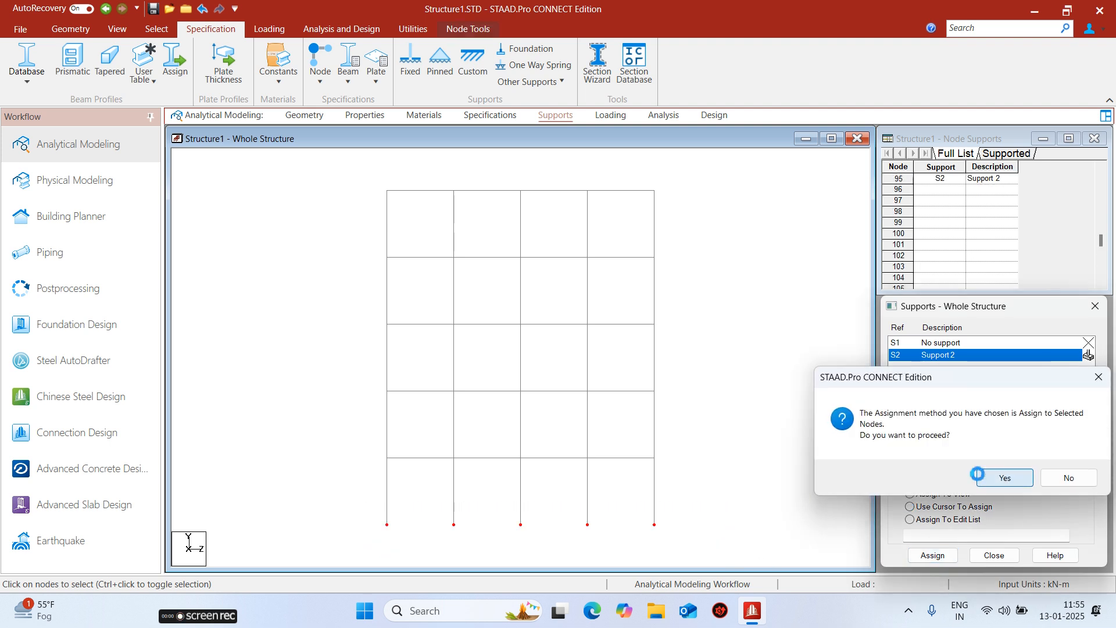
- Start a new seismic definition of type Indian: IS 1893 (Part 1):2016 and open its parameter generator
{"action": "left_click", "coordinate": [610, 116]}
{"action": "left_click", "coordinate": [893, 165]}
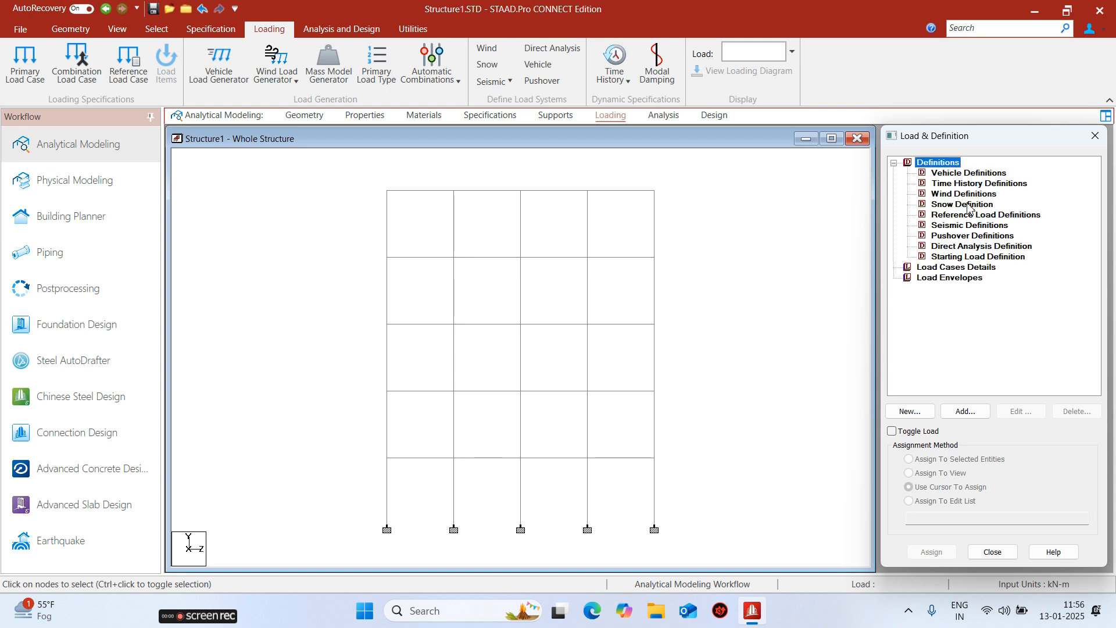
{"action": "left_click", "coordinate": [965, 215]}
{"action": "left_click", "coordinate": [963, 226]}
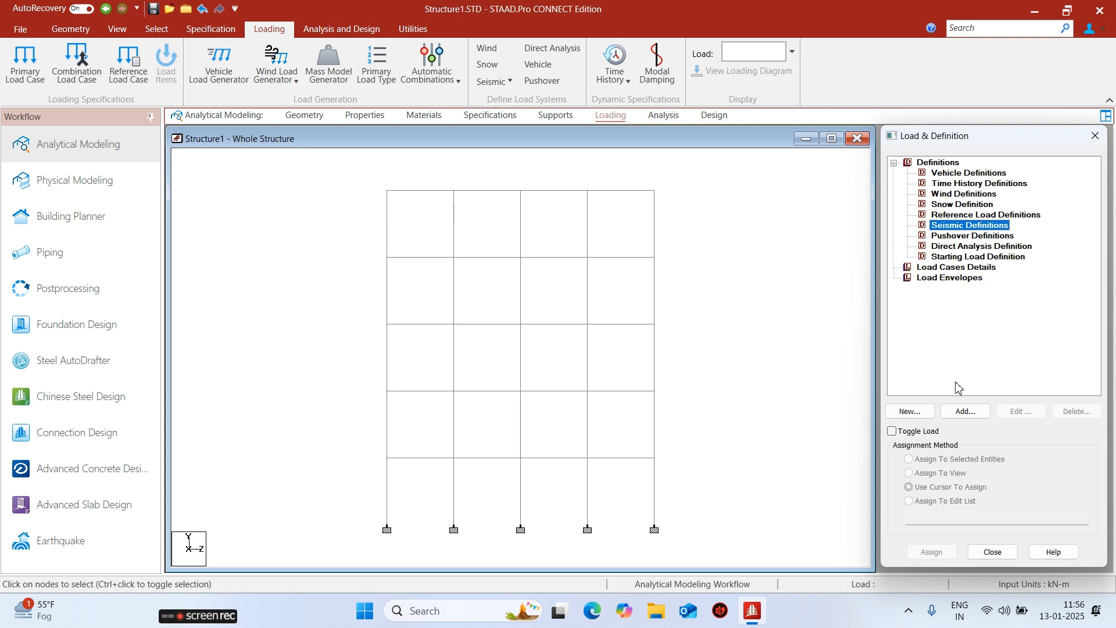
{"action": "left_click", "coordinate": [963, 409]}
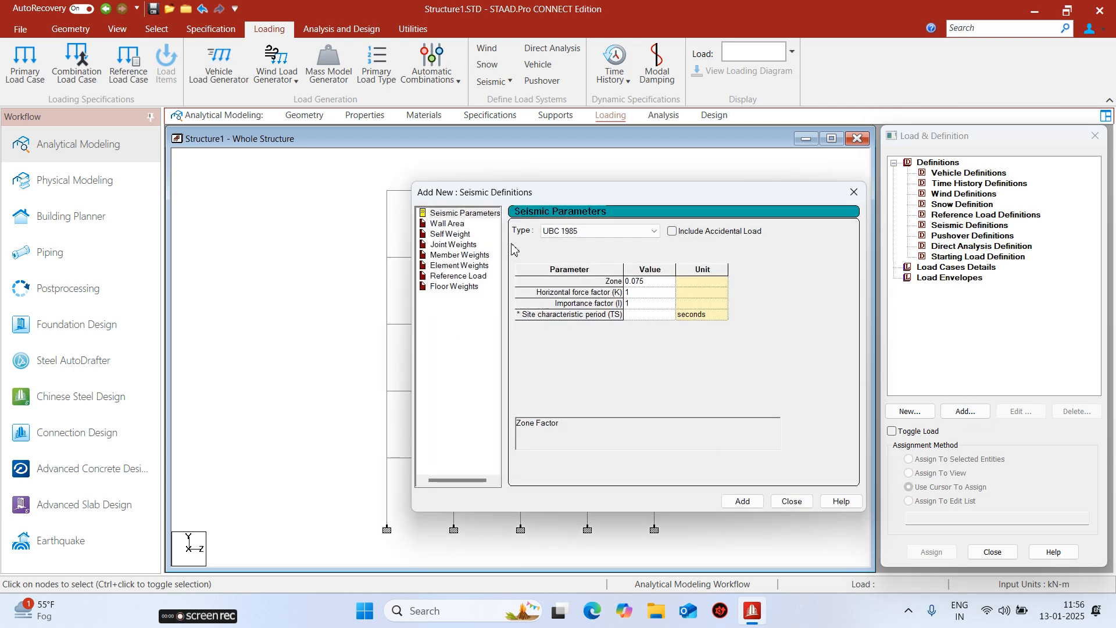
{"action": "left_click", "coordinate": [653, 231]}
{"action": "left_click", "coordinate": [605, 396]}
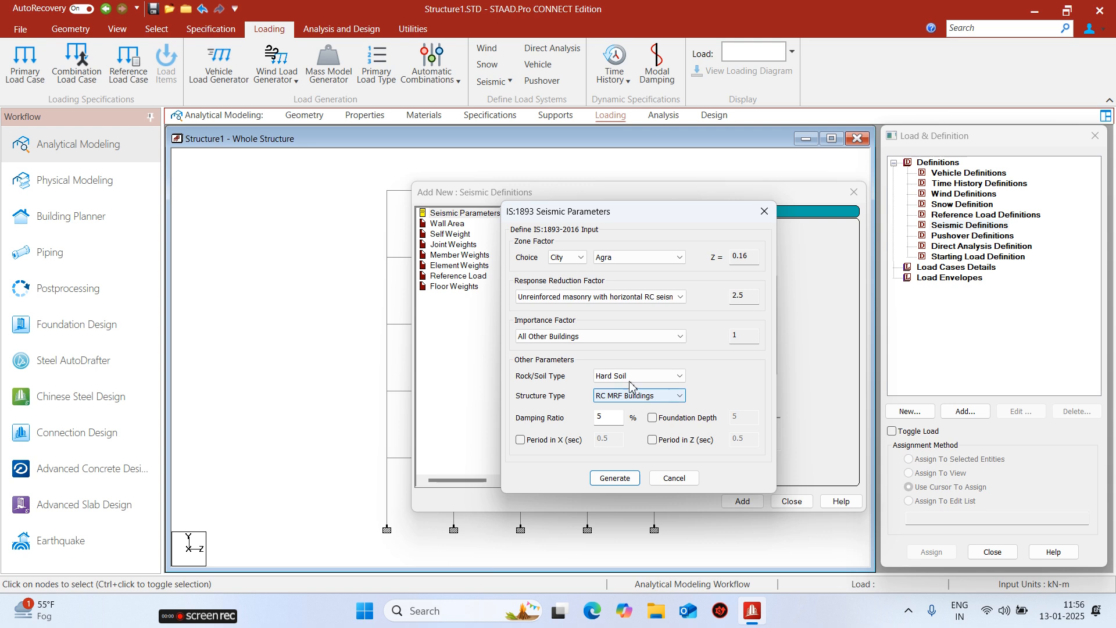
- Set the zone factor city to Delhi and the response reduction factor to RC buildings with Special Moment Resisting Frame
{"action": "left_click", "coordinate": [622, 257]}
{"action": "scroll", "coordinate": [649, 460], "scroll_direction": "down", "scroll_amount": 5}
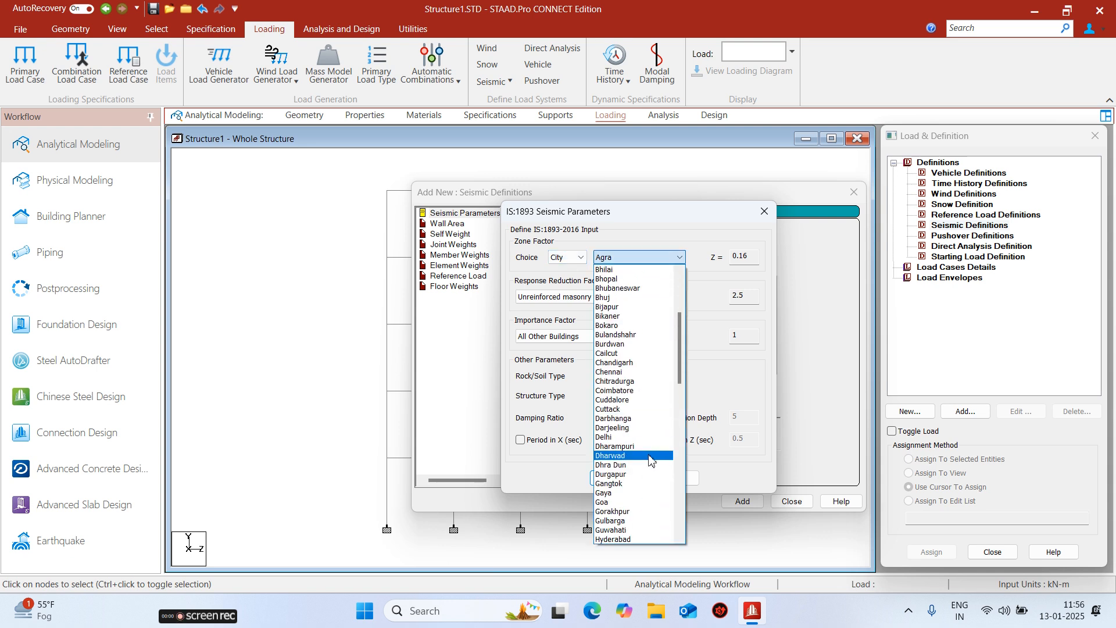
{"action": "left_click", "coordinate": [632, 436]}
{"action": "left_click", "coordinate": [587, 297]}
{"action": "scroll", "coordinate": [588, 346], "scroll_direction": "up", "scroll_amount": 3}
{"action": "scroll", "coordinate": [588, 347], "scroll_direction": "up", "scroll_amount": 3}
{"action": "left_click", "coordinate": [610, 321]}
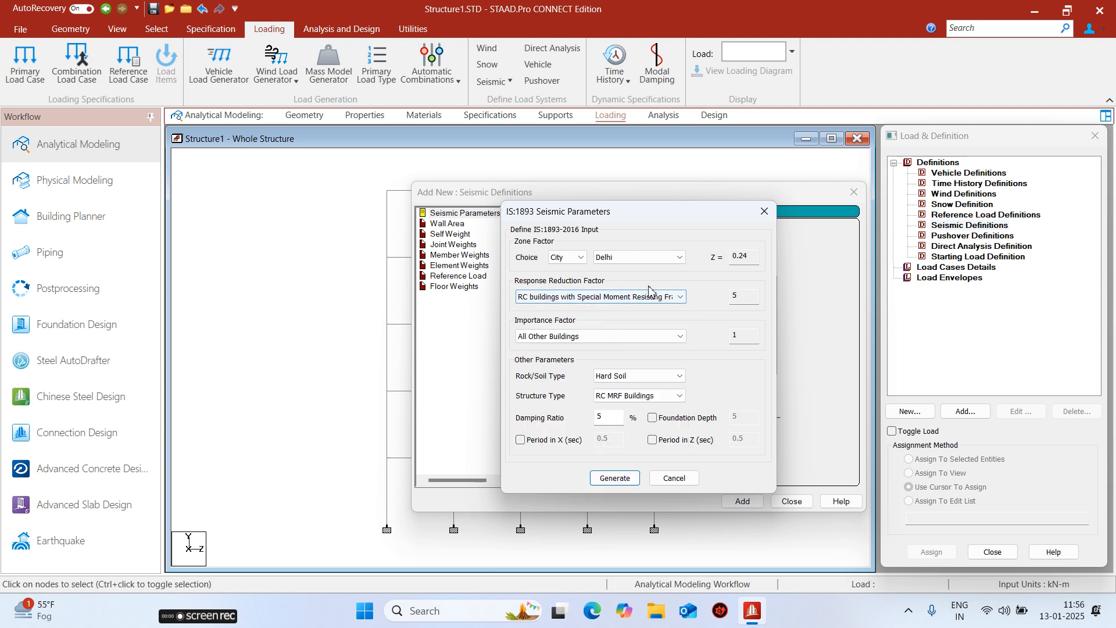
- Set the importance factor to Residential or commercial Buildings, soil type to Medium Soil and structure type to RC MRF Buildings
{"action": "left_click", "coordinate": [628, 335]}
{"action": "left_click", "coordinate": [601, 362]}
{"action": "left_click", "coordinate": [632, 384]}
{"action": "left_click", "coordinate": [634, 396]}
{"action": "left_click", "coordinate": [638, 397]}
{"action": "left_click", "coordinate": [640, 397]}
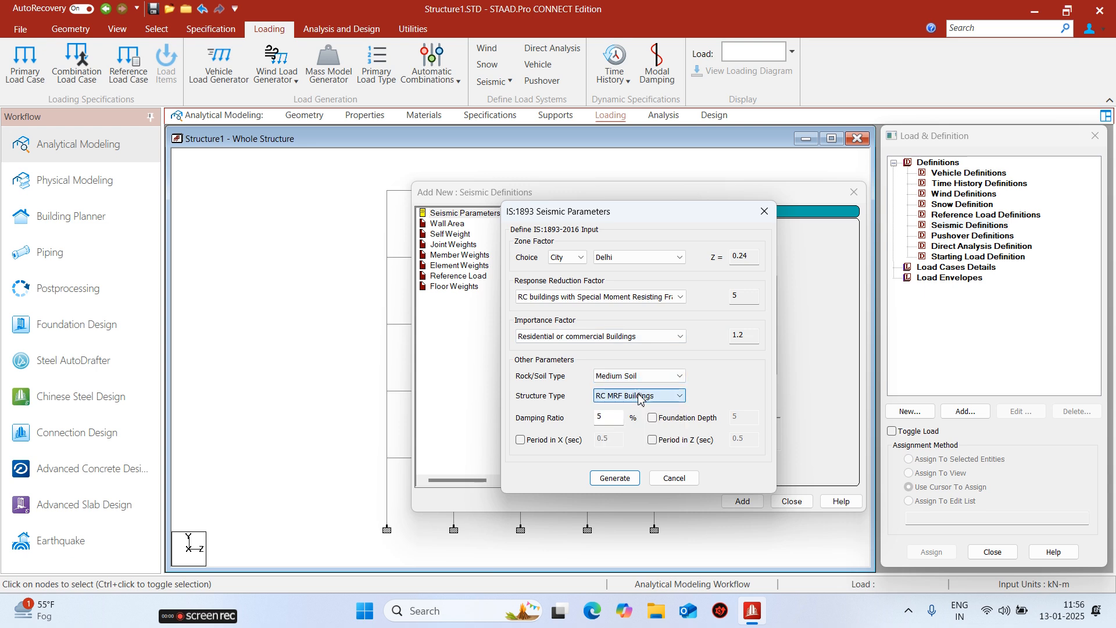
{"action": "left_click", "coordinate": [640, 397]}
{"action": "left_click", "coordinate": [644, 398]}
- Generate the IS 1893 seismic parameters and add them to the seismic definitions
{"action": "left_click", "coordinate": [610, 480]}
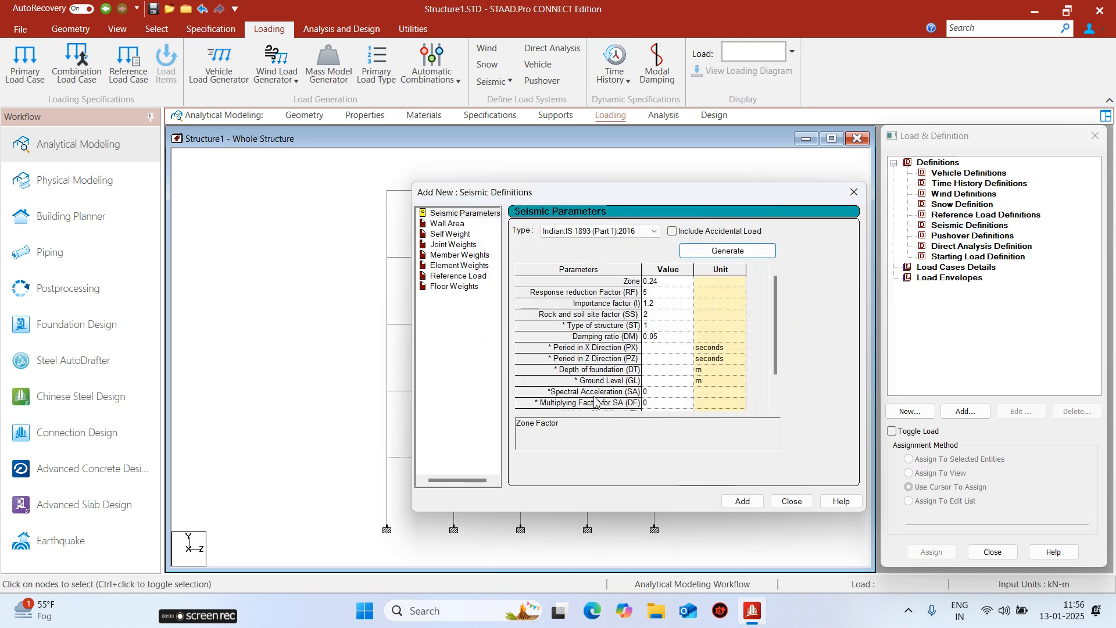
{"action": "left_click", "coordinate": [753, 502]}
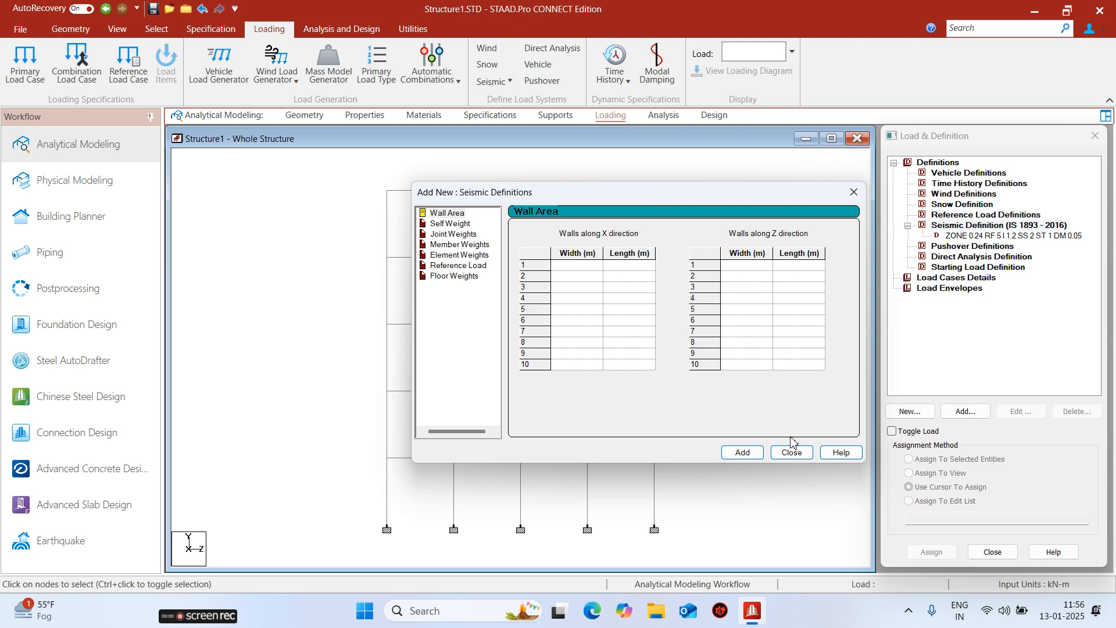
{"action": "left_click", "coordinate": [796, 451]}
- Add two primary load cases of loading type Seismic-H titled EQ X and EQ Z
{"action": "left_click", "coordinate": [953, 278]}
{"action": "left_click", "coordinate": [964, 411]}
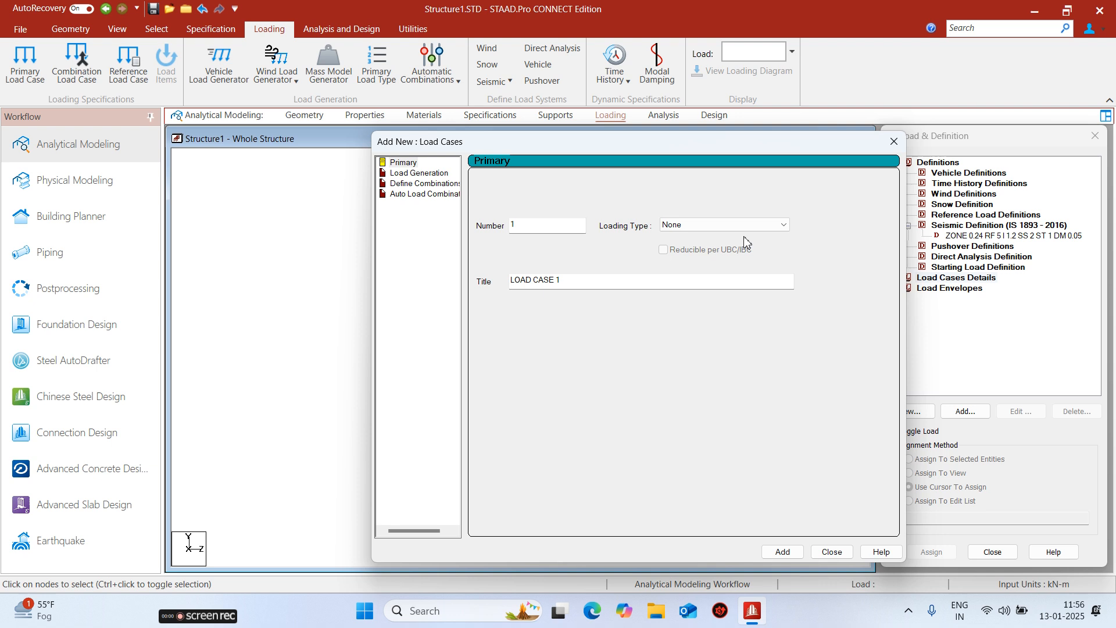
{"action": "left_click", "coordinate": [743, 228]}
{"action": "left_click", "coordinate": [743, 283]}
{"action": "left_click_drag", "start_coordinate": [564, 280], "coordinate": [360, 319]}
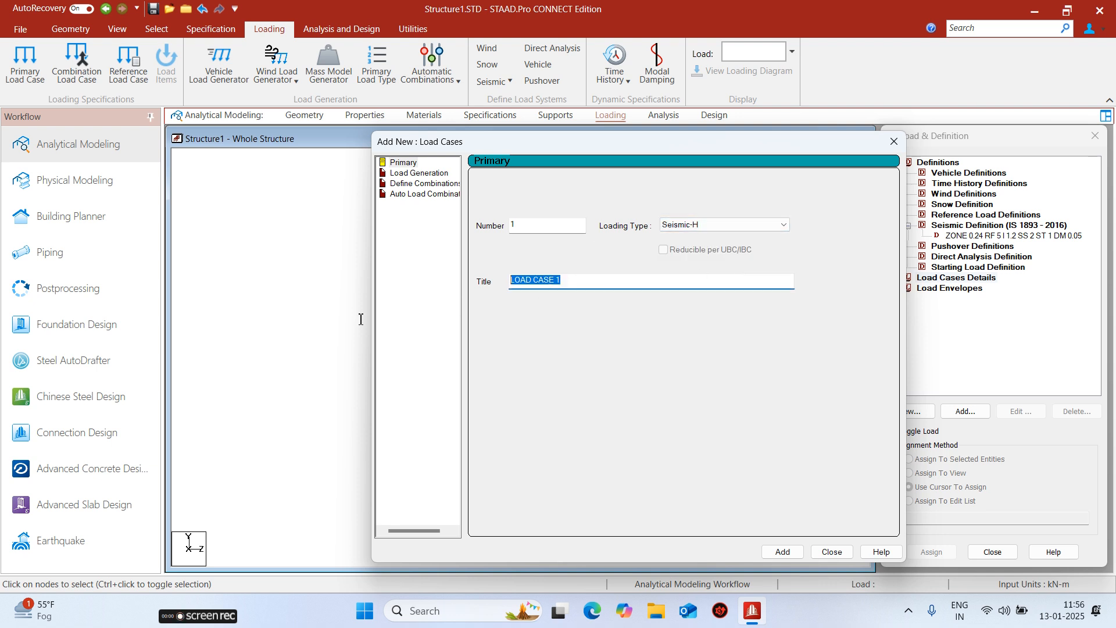
{"action": "type", "text": "EQ X"}
{"action": "key", "text": "Return"}
{"action": "type", "text": "EQ"}
{"action": "key", "text": "Return"}
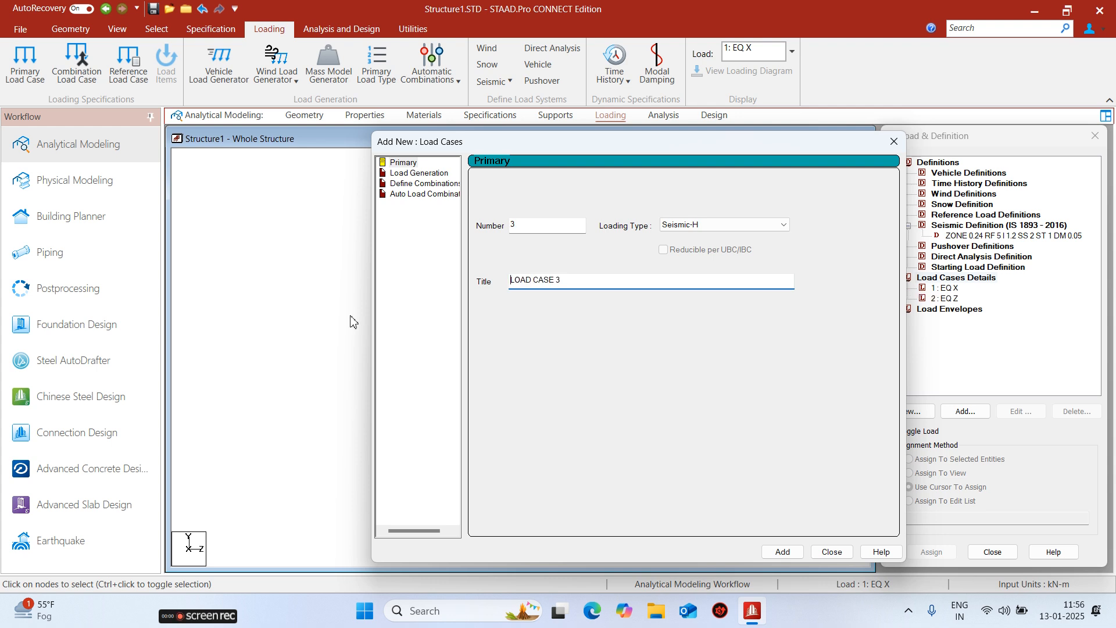
- Add a primary load case titled DL with loading type Dead
{"action": "type", "text": "DL"}
{"action": "left_click", "coordinate": [748, 224]}
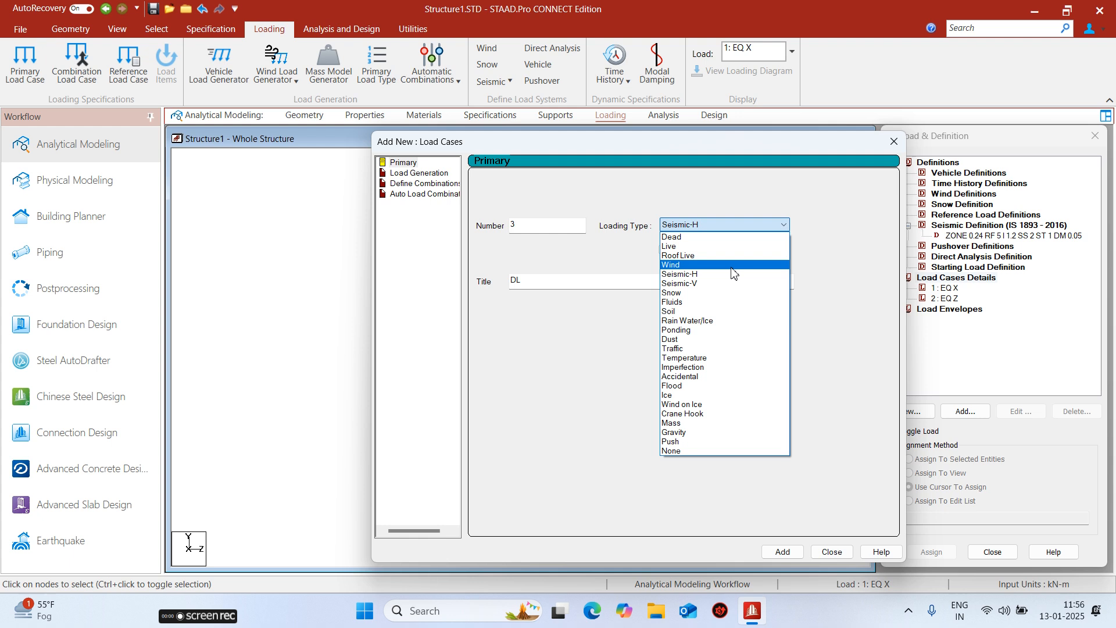
{"action": "left_click", "coordinate": [726, 236]}
{"action": "key", "text": "Return"}
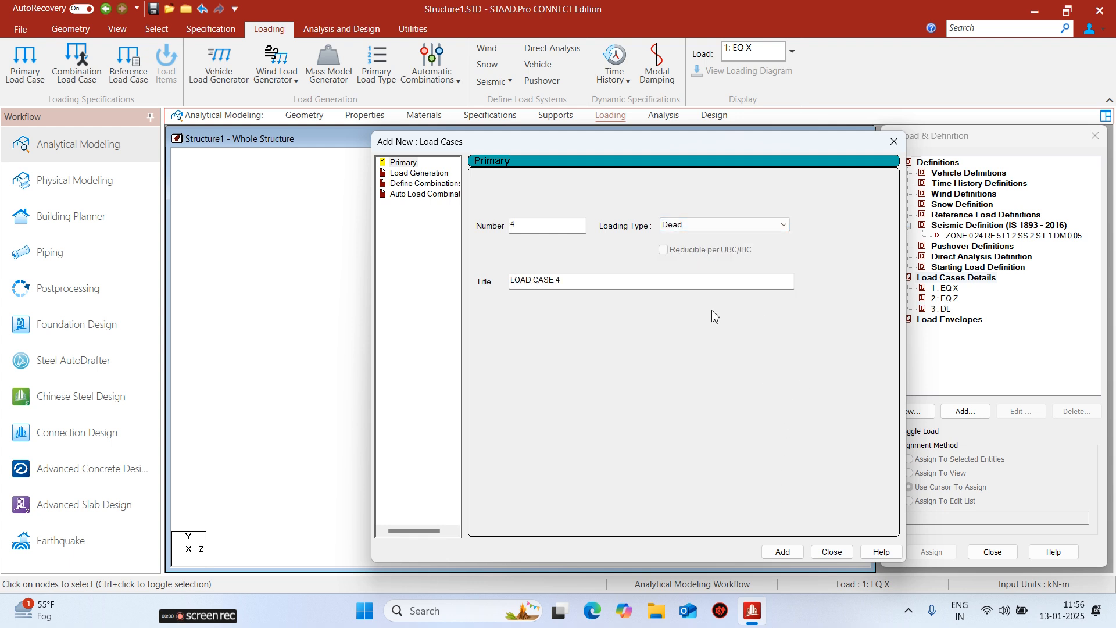
- Add a primary load case titled LL with loading type Live and finish adding load cases
{"action": "left_click", "coordinate": [703, 225]}
{"action": "left_click", "coordinate": [697, 228]}
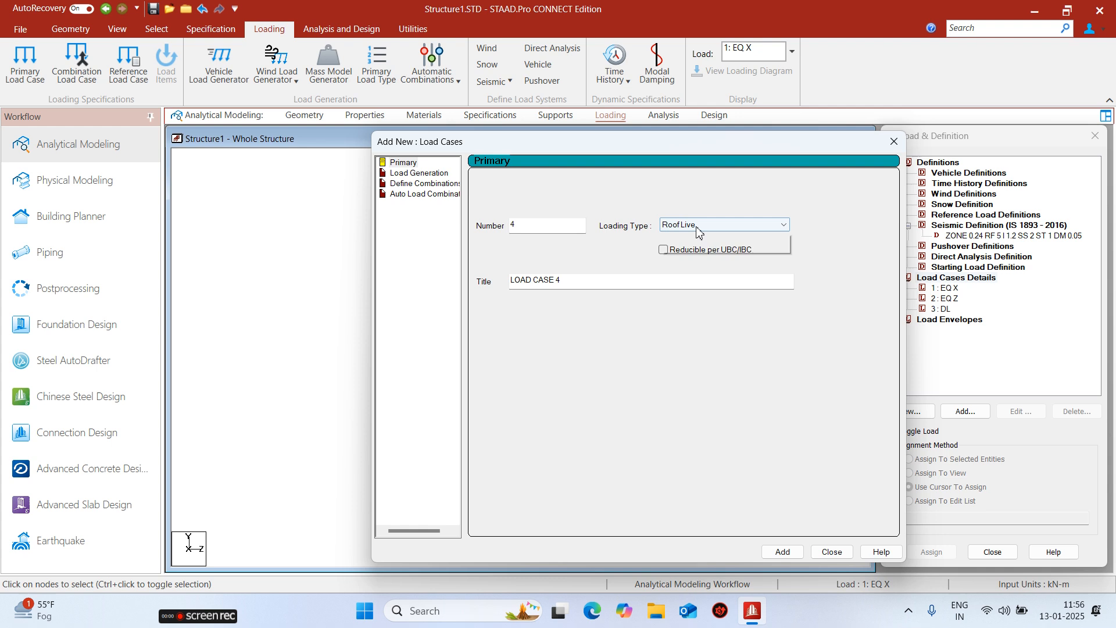
{"action": "left_click", "coordinate": [697, 246]}
{"action": "left_click_drag", "start_coordinate": [594, 278], "coordinate": [426, 292]}
{"action": "type", "text": "LL"}
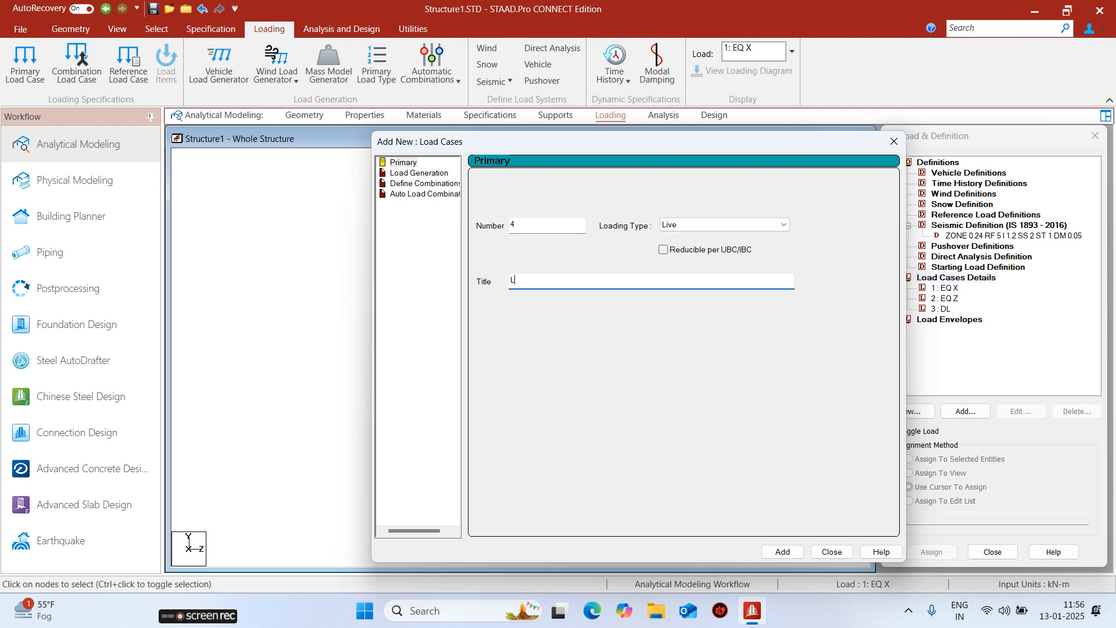
{"action": "key", "text": "Return"}
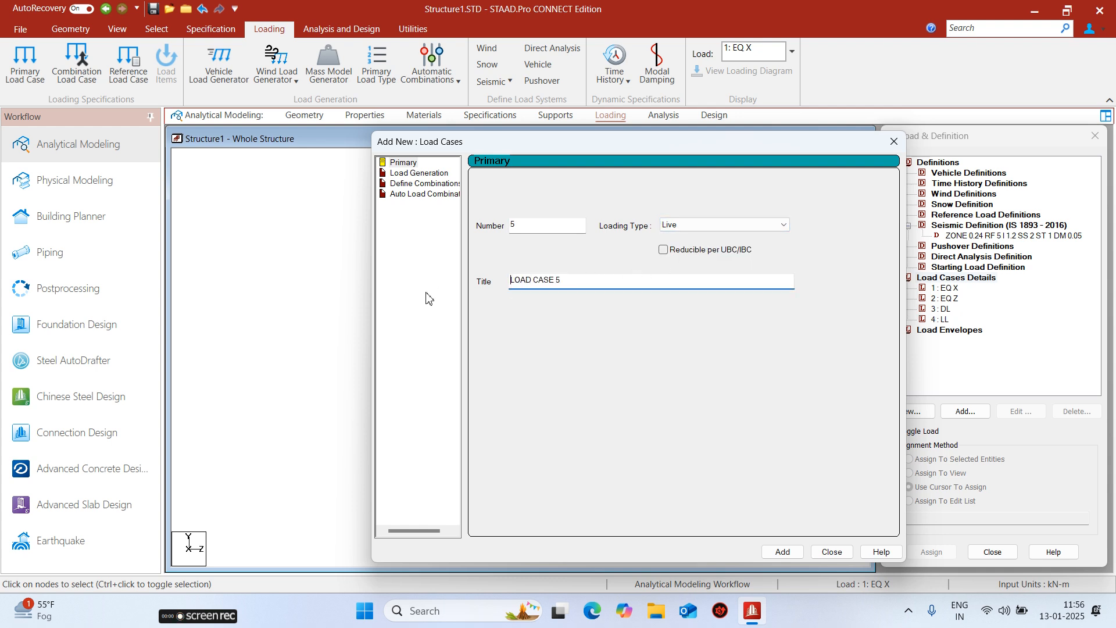
{"action": "left_click", "coordinate": [831, 551]}
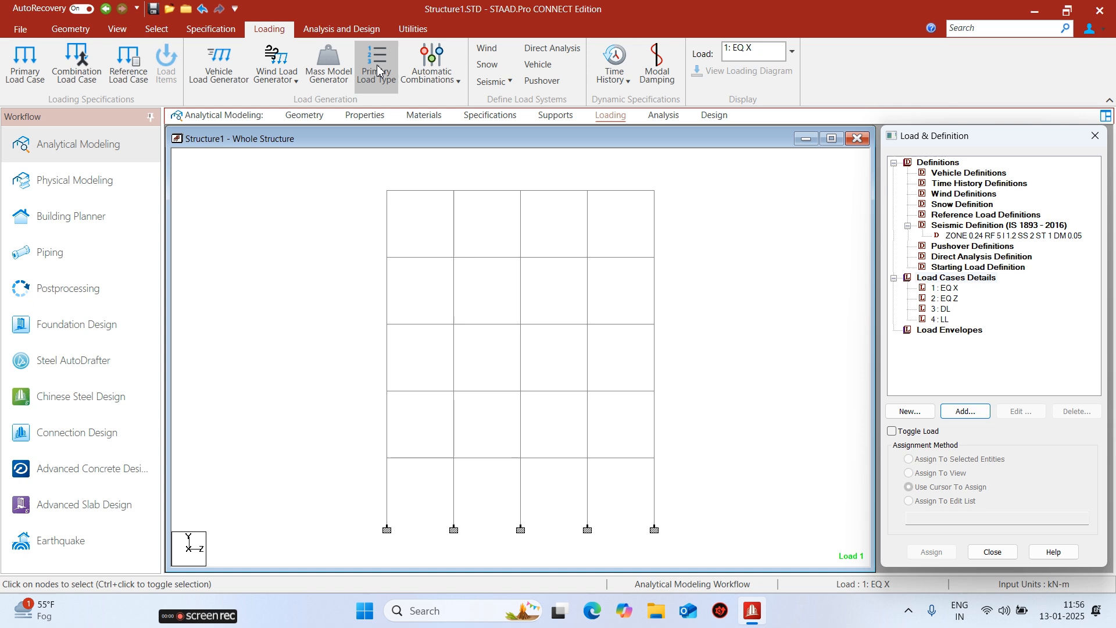
- Add a seismic load in the X direction with factor 1 to load case EQ X
{"action": "left_click", "coordinate": [944, 299]}
{"action": "left_click", "coordinate": [946, 288]}
{"action": "left_click", "coordinate": [980, 411]}
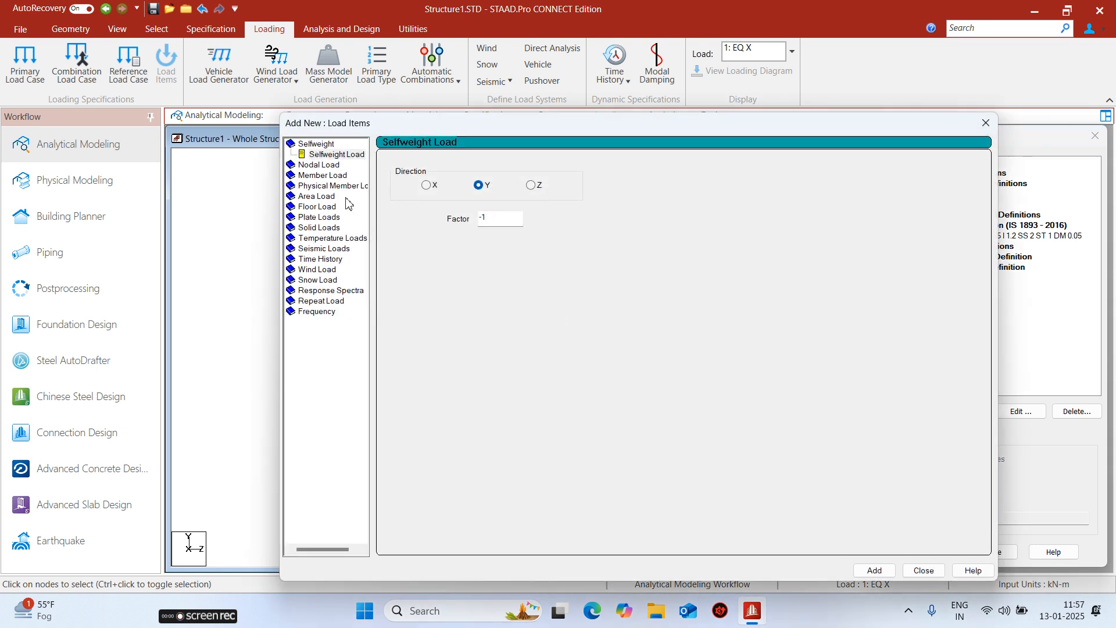
{"action": "left_click", "coordinate": [329, 249]}
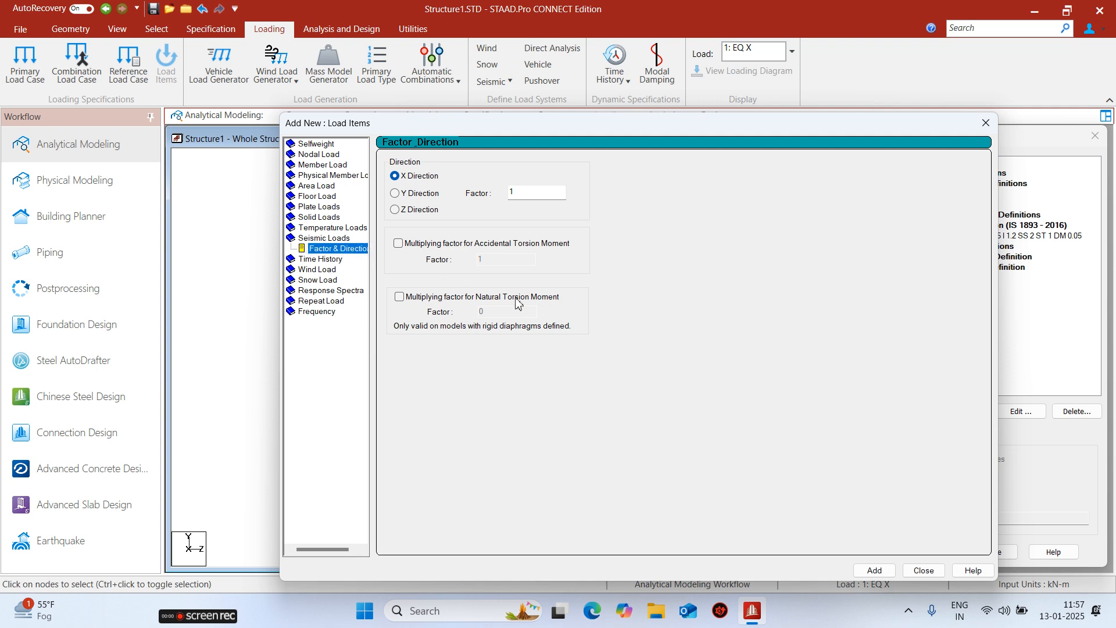
{"action": "left_click", "coordinate": [927, 572]}
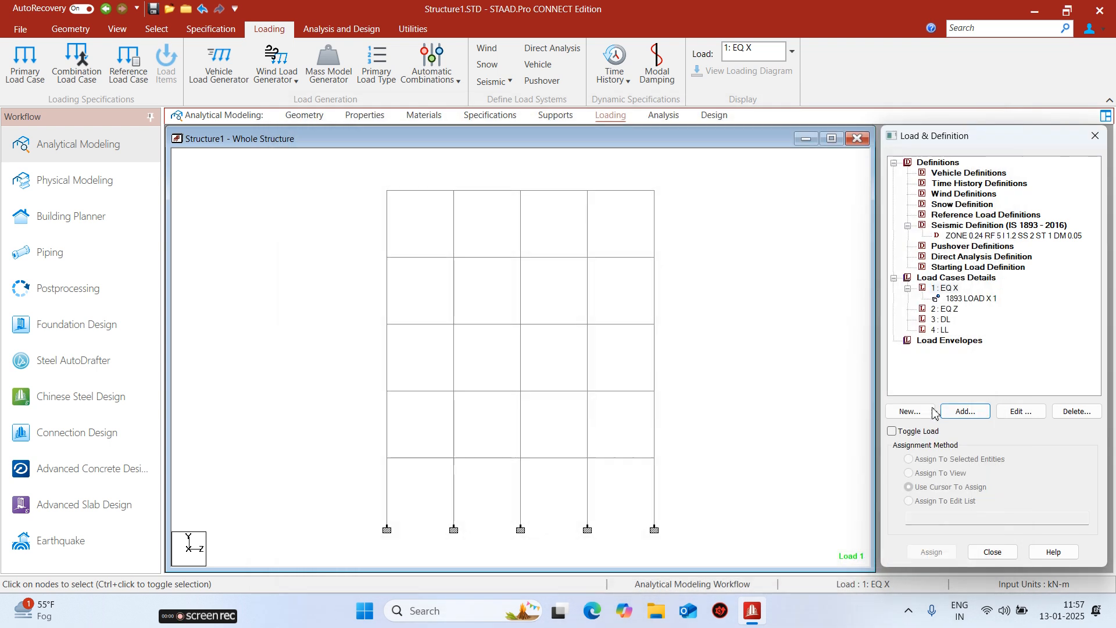
- Add a seismic load in the Z direction with factor 1 to load case EQ Z
{"action": "left_click", "coordinate": [962, 411]}
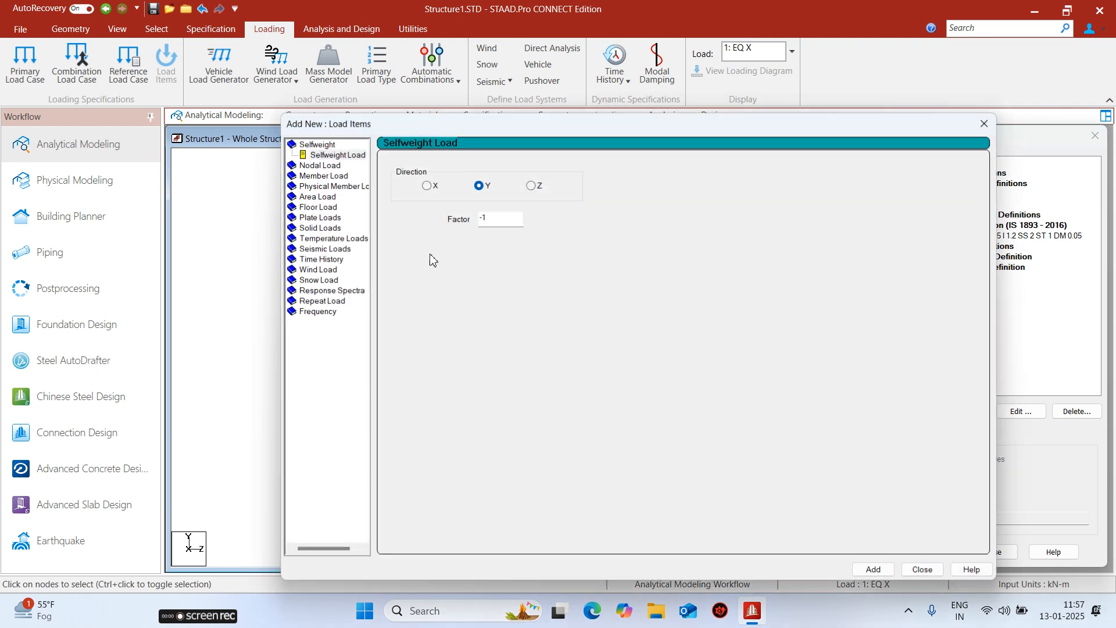
{"action": "left_click", "coordinate": [316, 248]}
{"action": "left_click", "coordinate": [394, 210]}
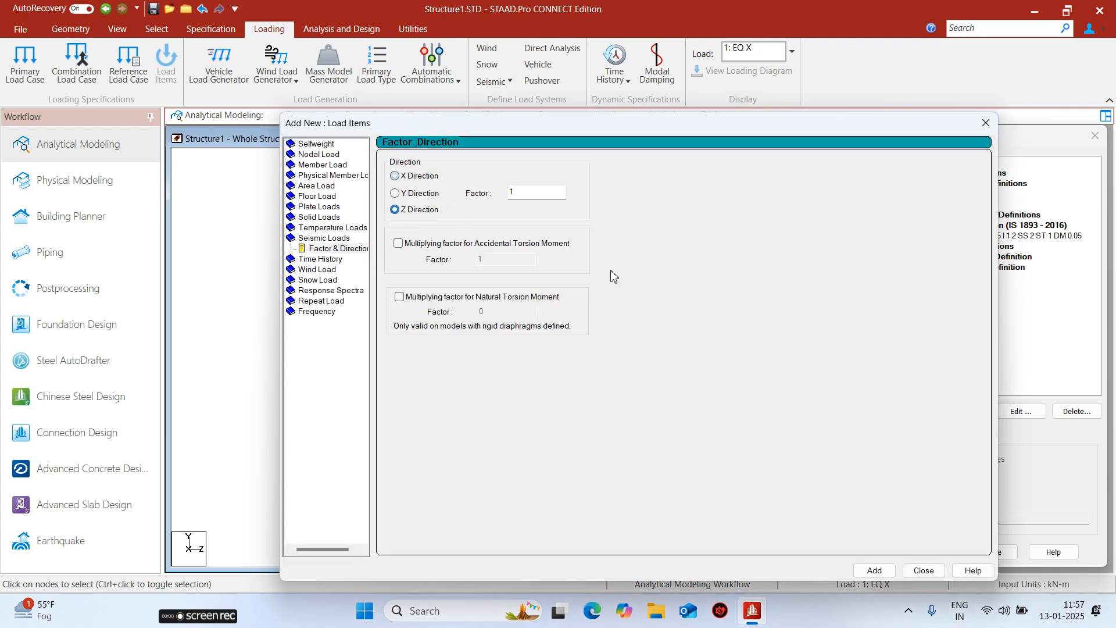
{"action": "left_click", "coordinate": [923, 571]}
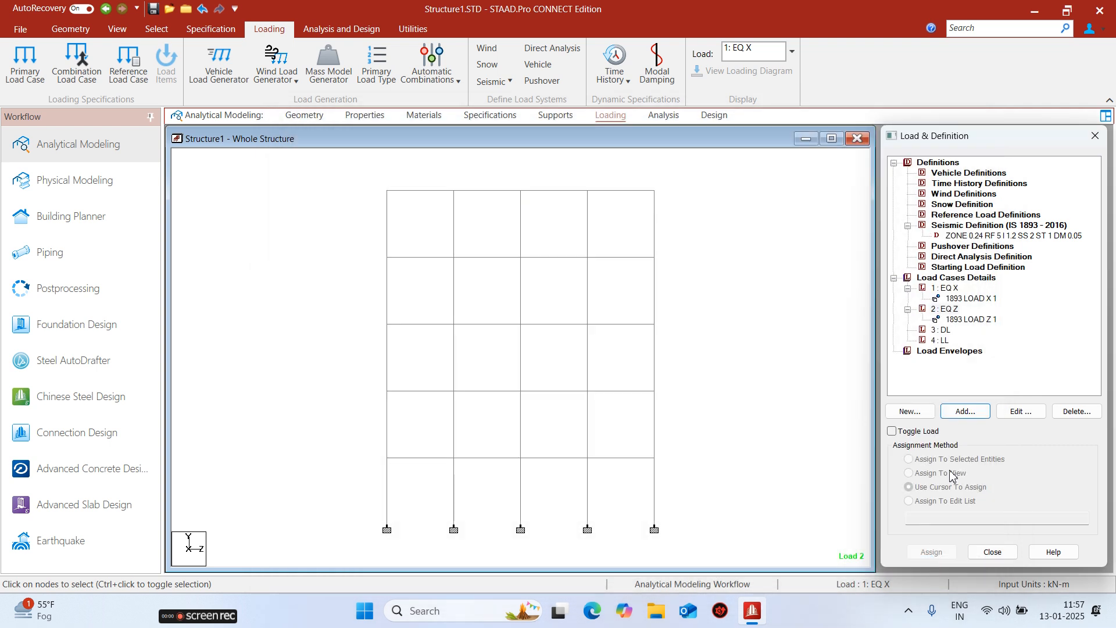
- Add a selfweight load in the Y direction with factor -1 to load case DL
{"action": "left_click", "coordinate": [945, 339]}
{"action": "left_click", "coordinate": [965, 413]}
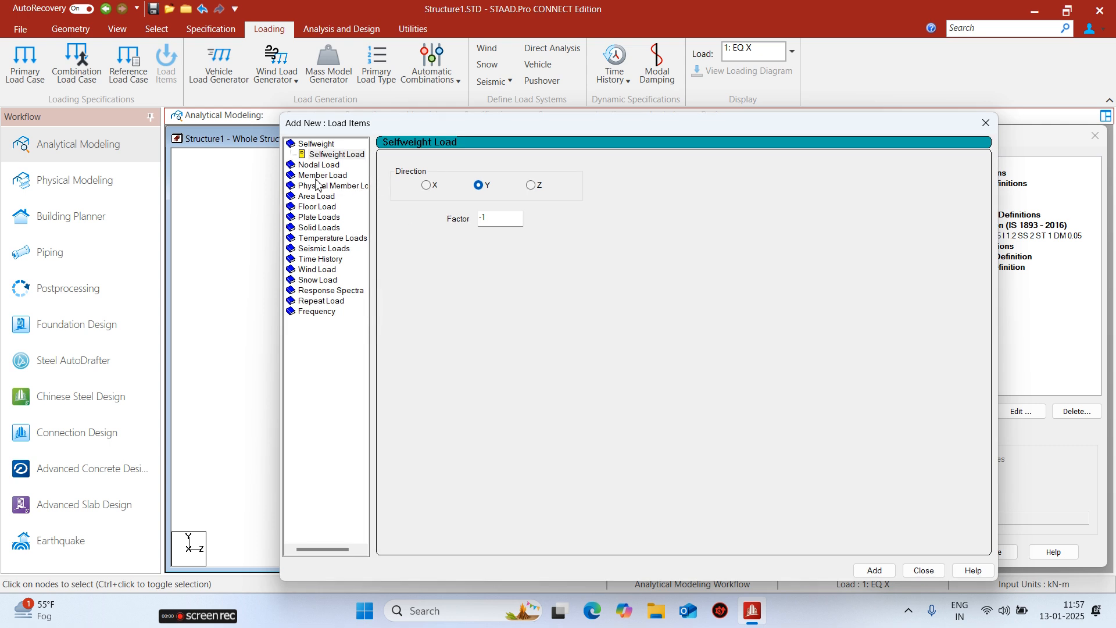
{"action": "left_click", "coordinate": [336, 154]}
{"action": "left_click", "coordinate": [874, 570]}
{"action": "left_click", "coordinate": [924, 569]}
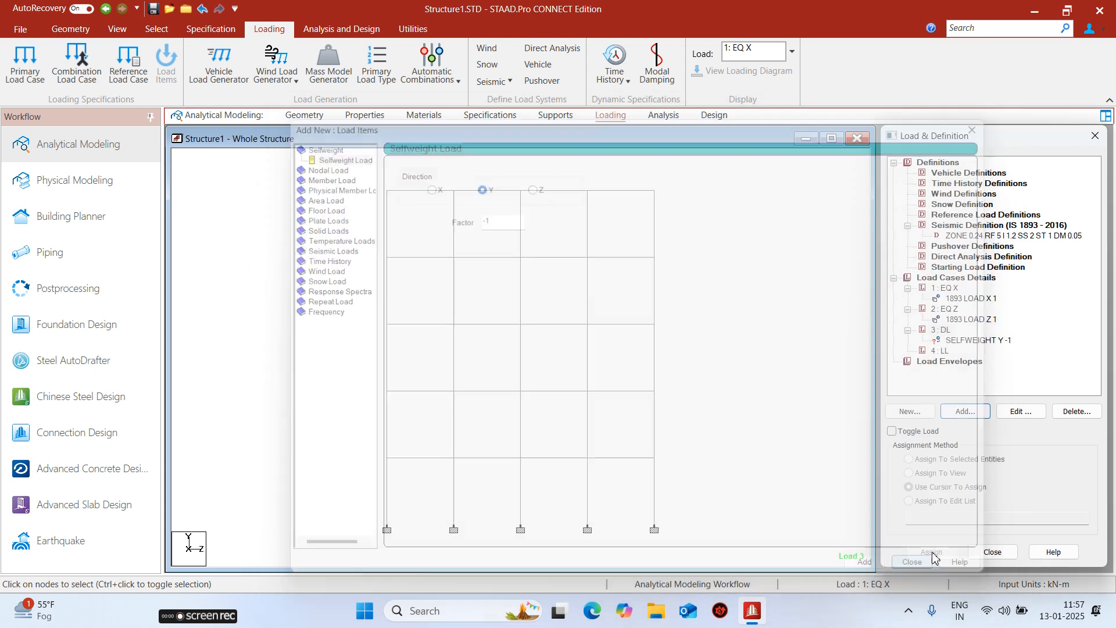
- Assign the selfweight load to the whole structure in view
{"action": "left_click", "coordinate": [953, 343]}
{"action": "left_click", "coordinate": [909, 472]}
{"action": "left_click", "coordinate": [931, 551]}
{"action": "left_click", "coordinate": [1004, 388]}
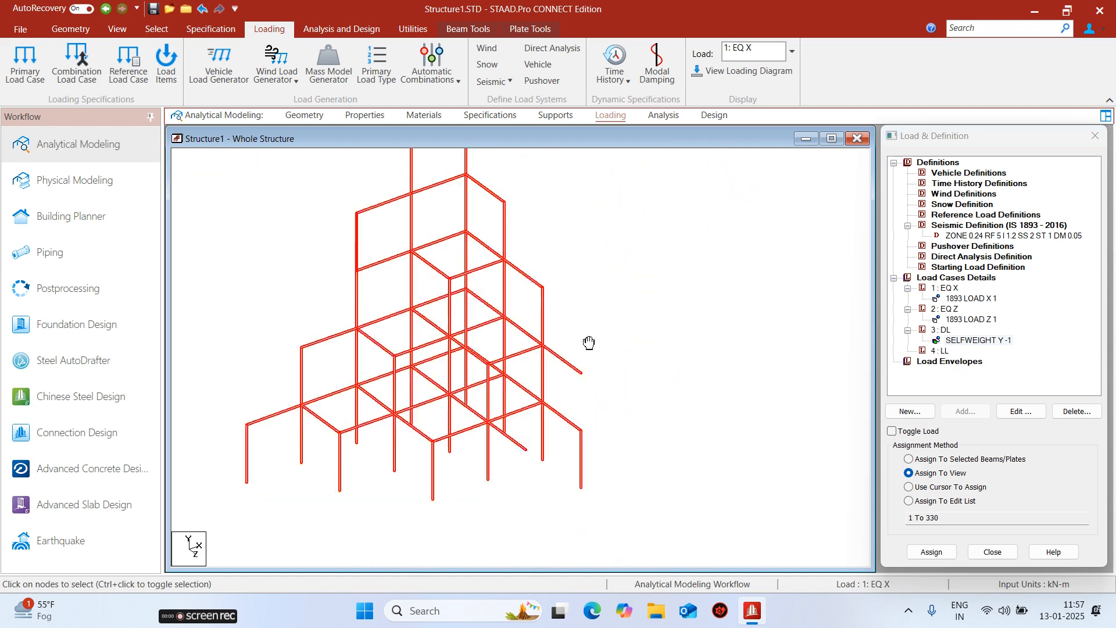
- Add a uniform member force of -11.25 kN/m in direction GY to load case DL
{"action": "left_click", "coordinate": [940, 329]}
{"action": "left_click", "coordinate": [963, 408]}
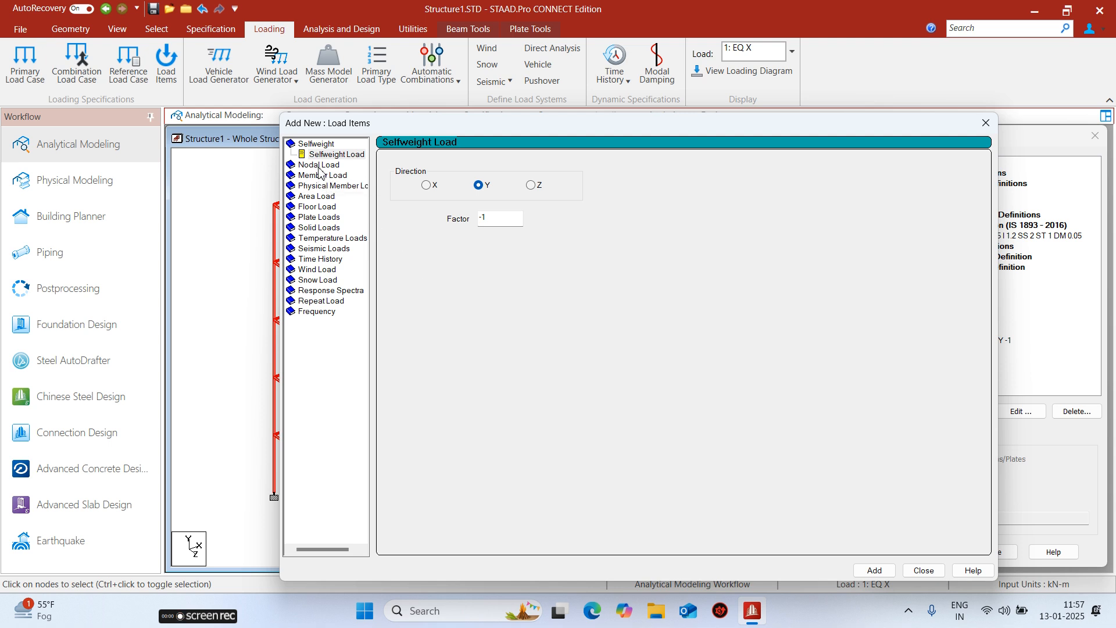
{"action": "left_click", "coordinate": [321, 175]}
{"action": "left_click", "coordinate": [535, 201]}
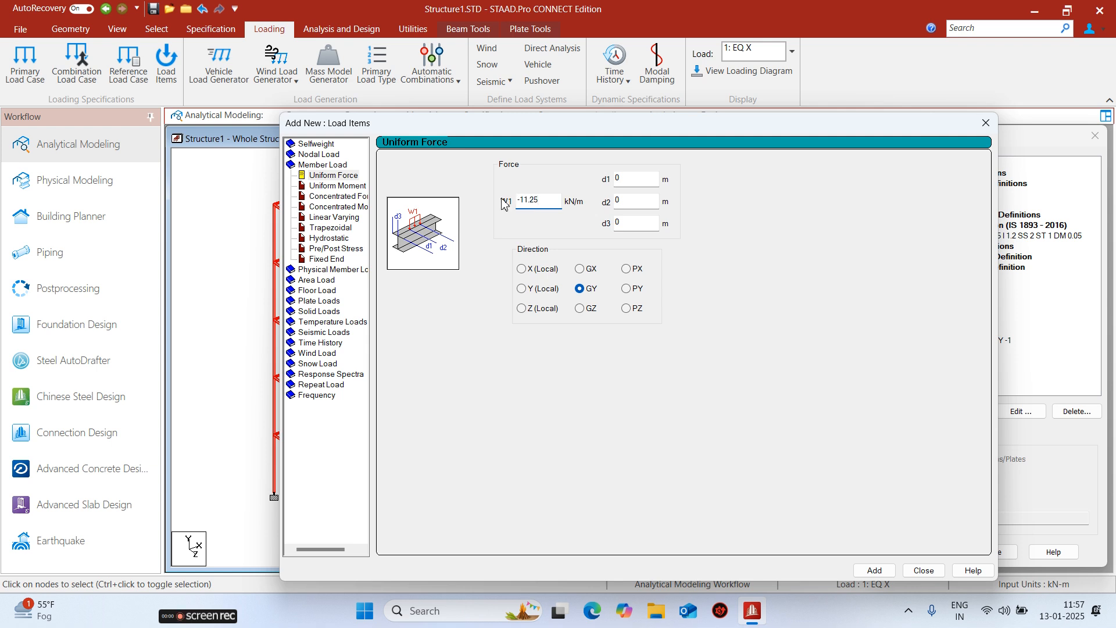
{"action": "left_click", "coordinate": [874, 570]}
{"action": "left_click", "coordinate": [924, 570]}
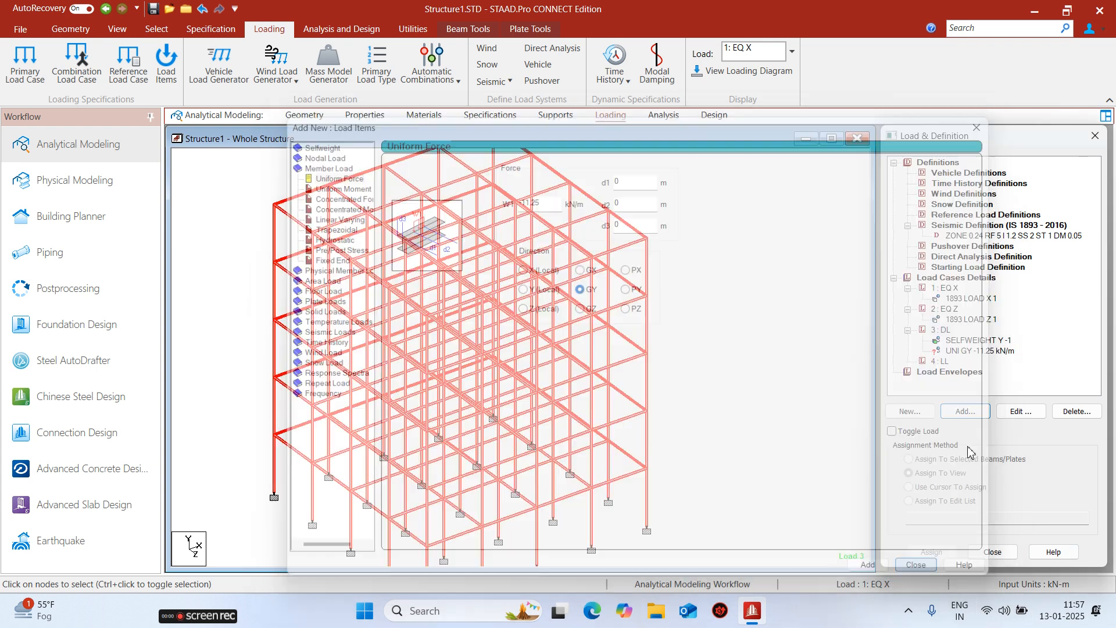
- For the -11.25 kN/m load, select the geometry parallel to XZ within the Y range 0 to 14 m
{"action": "left_click", "coordinate": [965, 351]}
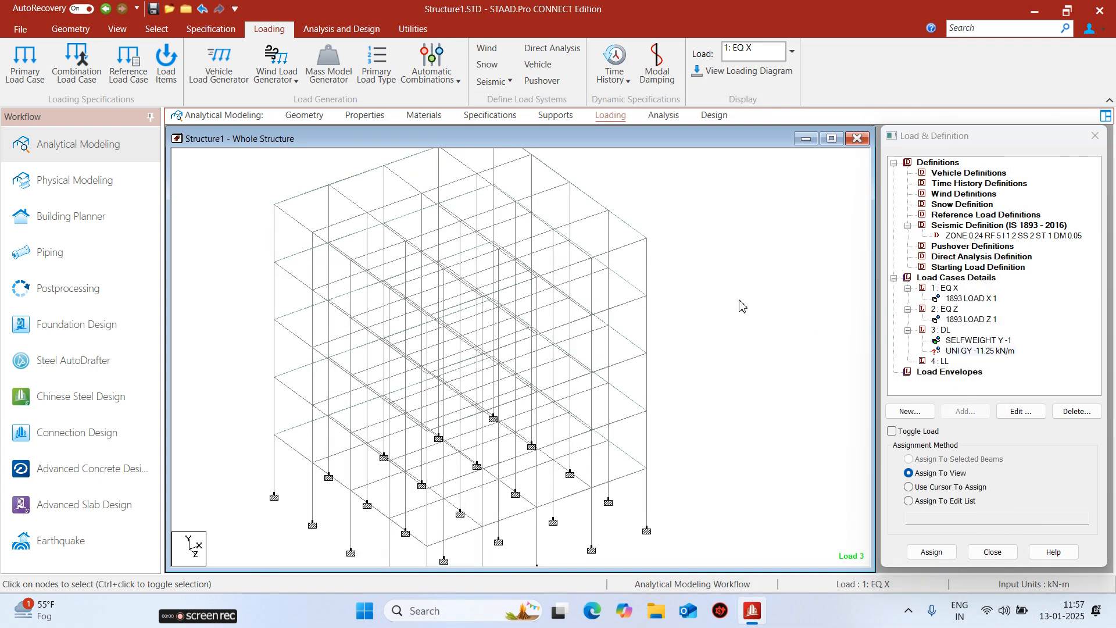
{"action": "middle_click", "coordinate": [685, 349]}
{"action": "left_click", "coordinate": [858, 359]}
{"action": "left_click", "coordinate": [710, 431]}
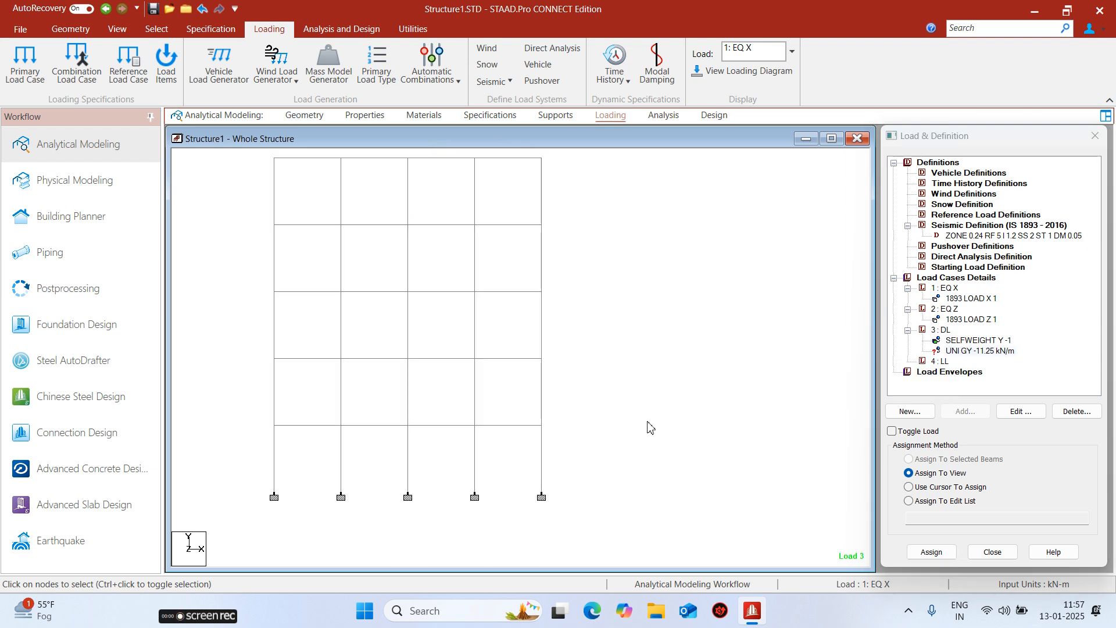
{"action": "left_click_drag", "start_coordinate": [545, 457], "coordinate": [581, 440]}
{"action": "left_click", "coordinate": [609, 414]}
{"action": "left_click", "coordinate": [157, 29]}
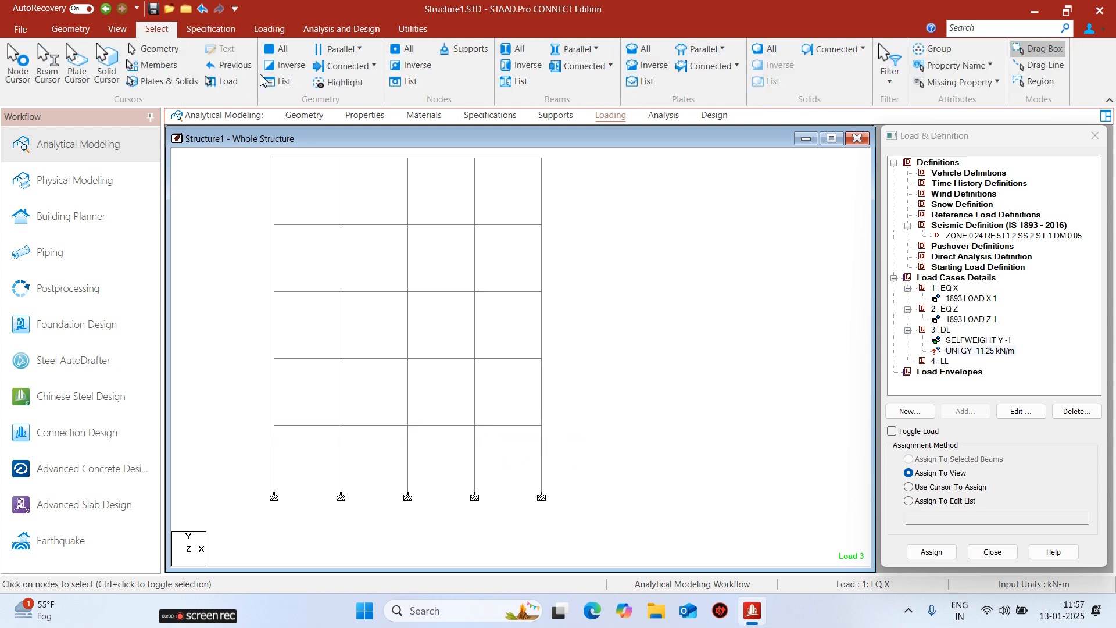
{"action": "left_click", "coordinate": [340, 49]}
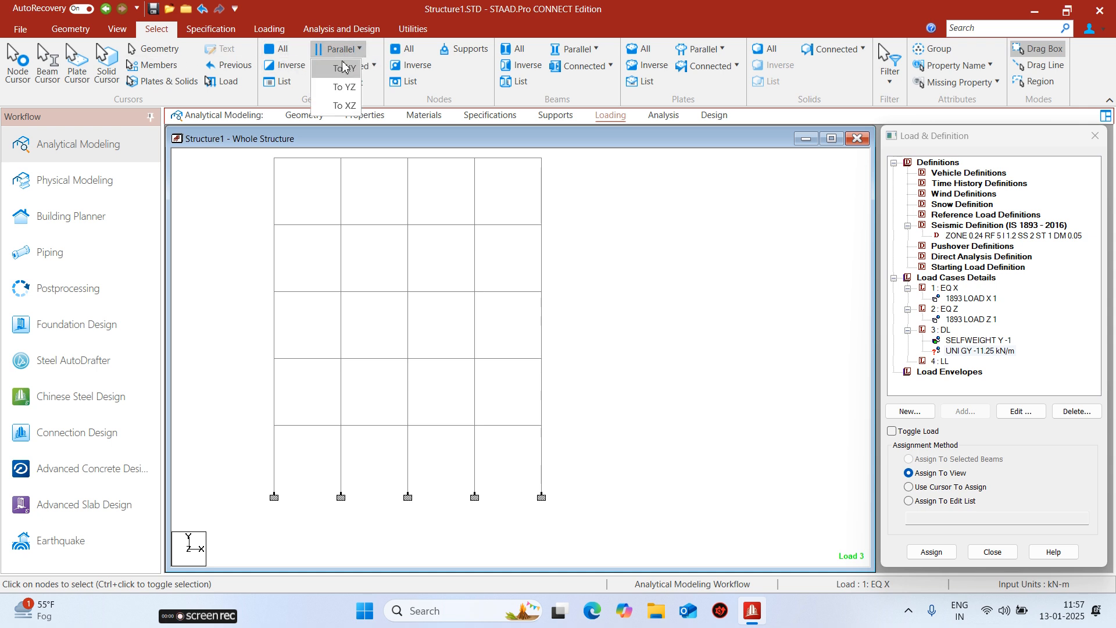
{"action": "left_click", "coordinate": [344, 106]}
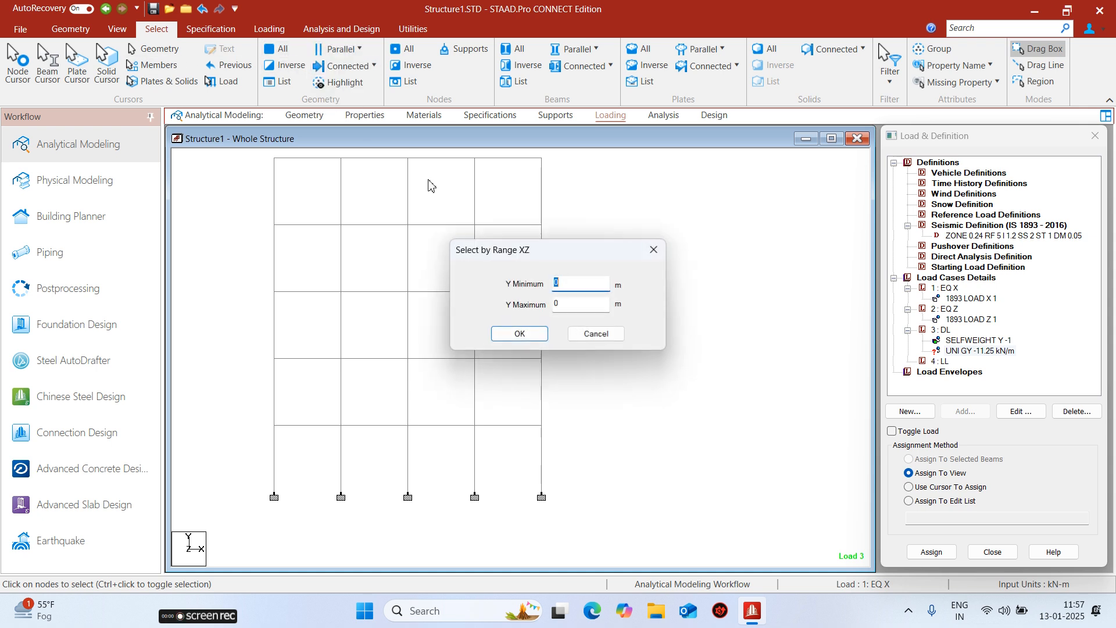
{"action": "double_click", "coordinate": [568, 307]}
{"action": "type", "text": "14"}
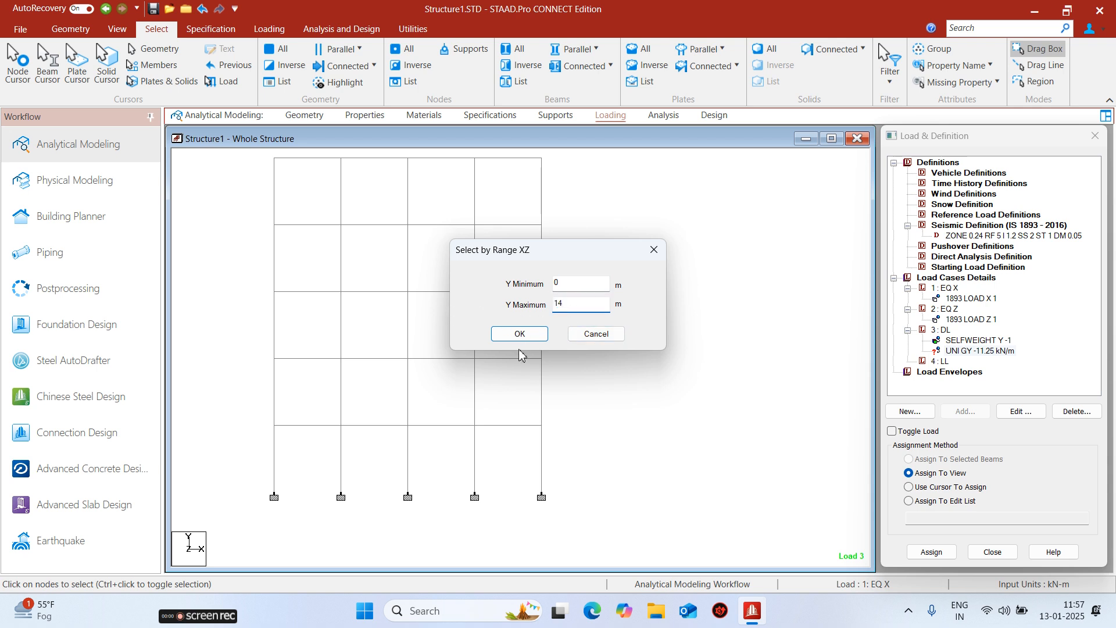
{"action": "left_click", "coordinate": [519, 334]}
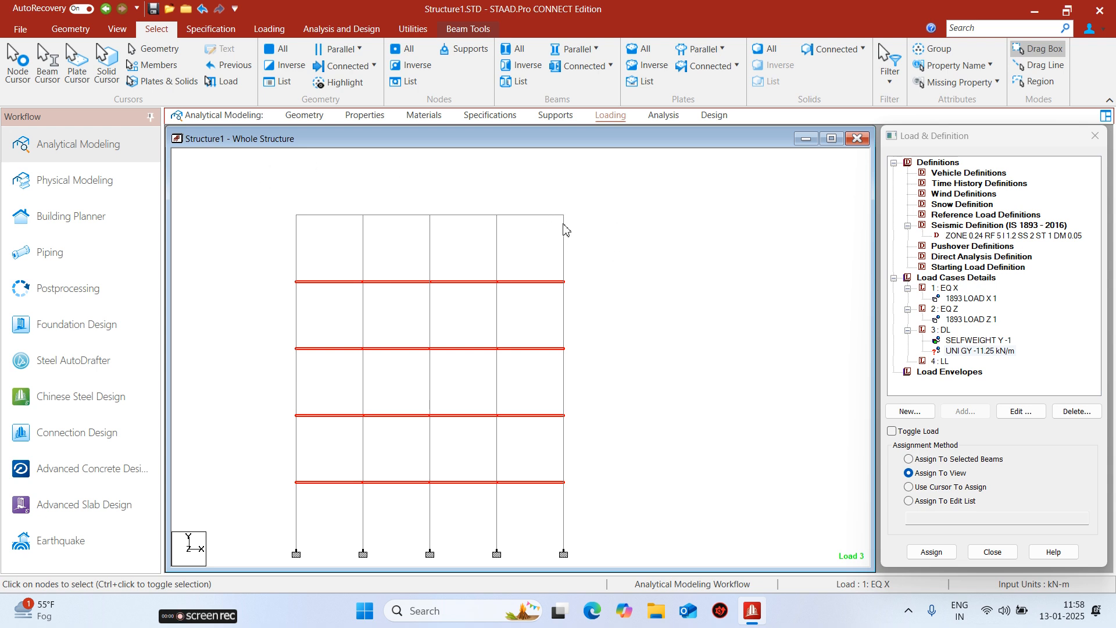
- Assign the -11.25 kN/m uniform load to the selected floor beams
{"action": "left_click", "coordinate": [943, 459]}
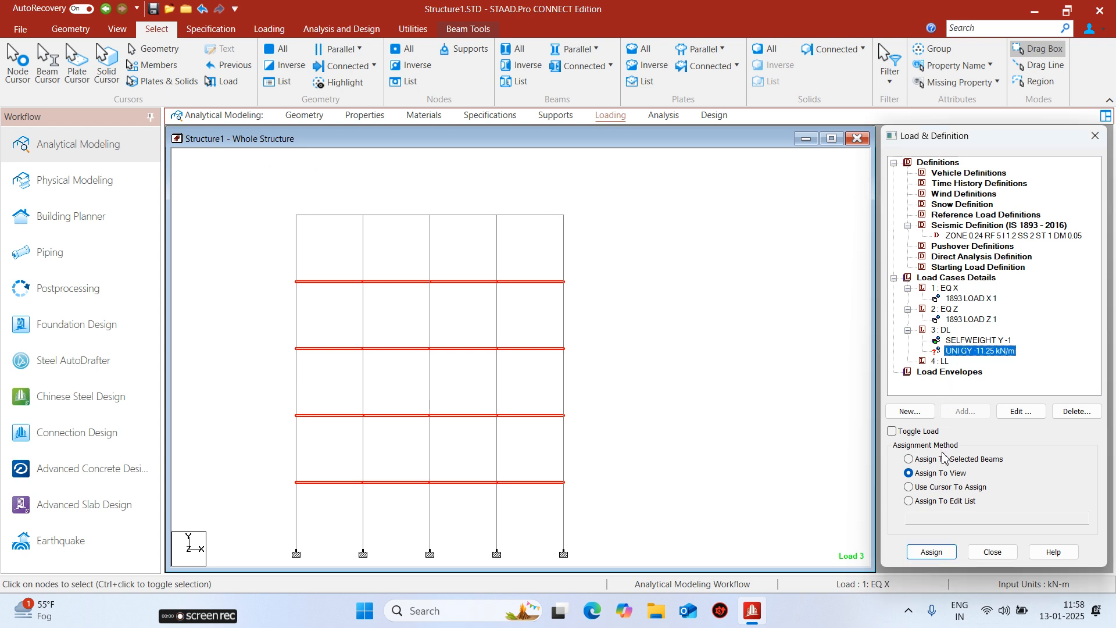
{"action": "left_click", "coordinate": [931, 550]}
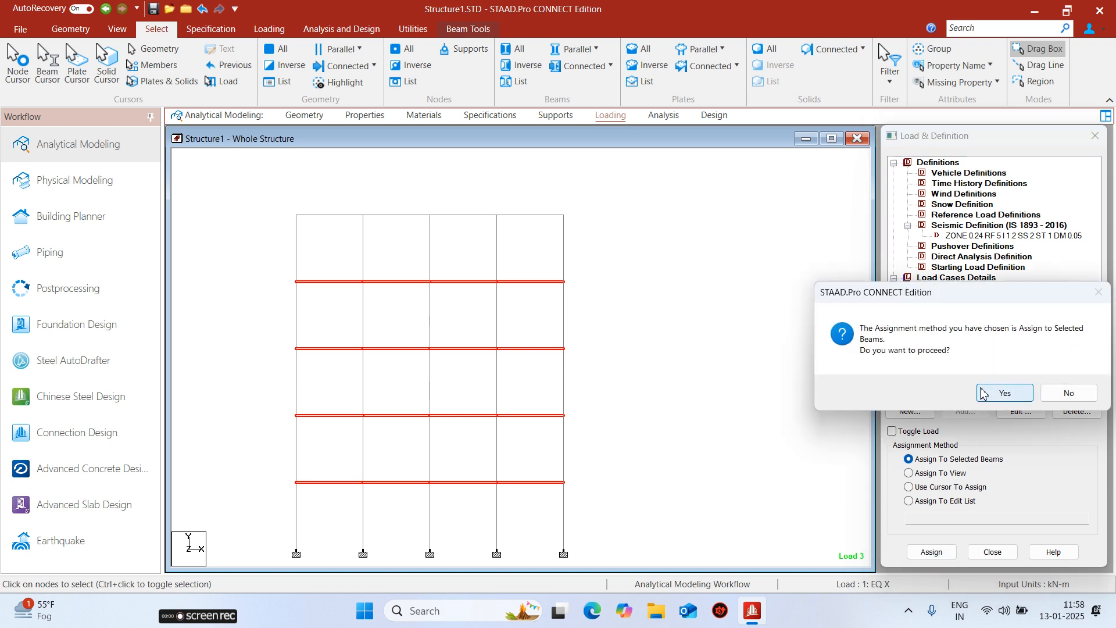
{"action": "left_click", "coordinate": [1026, 397]}
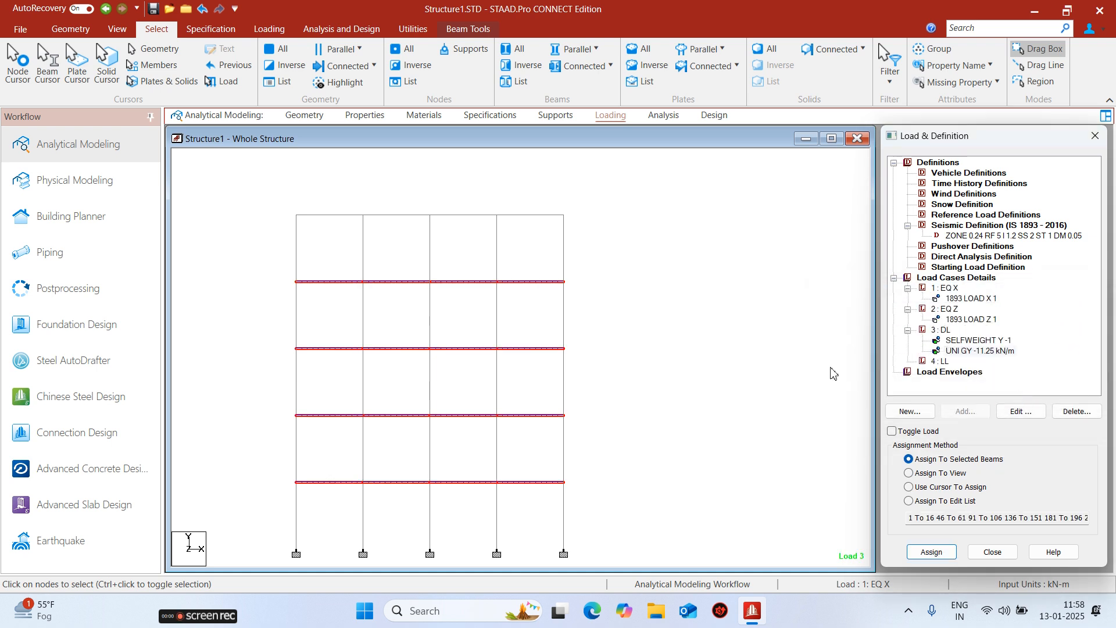
{"action": "middle_click_drag", "start_coordinate": [656, 311], "coordinate": [523, 435]}
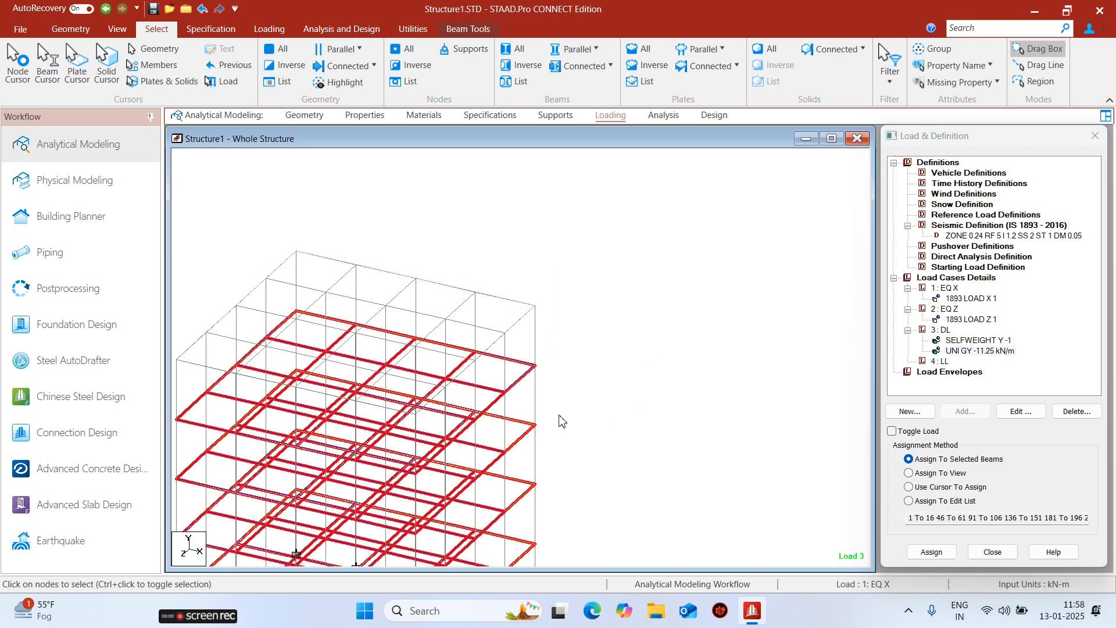
- Add a uniform member force of -5 kN/m in direction GY to load case DL
{"action": "left_click", "coordinate": [942, 330]}
{"action": "left_click", "coordinate": [965, 411]}
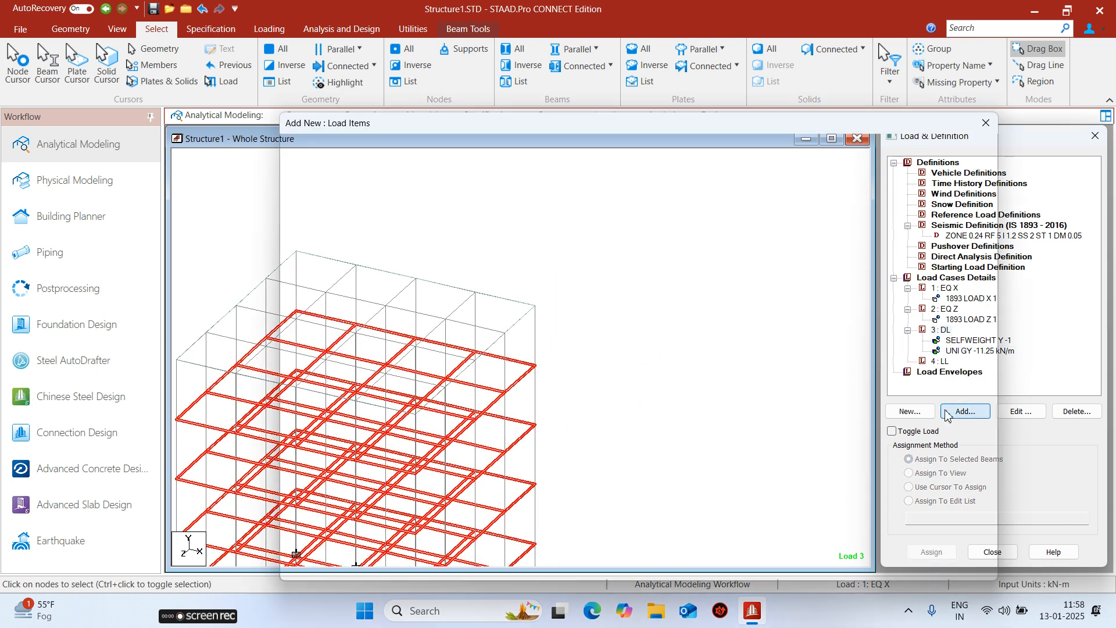
{"action": "left_click", "coordinate": [329, 176]}
{"action": "left_click", "coordinate": [542, 205]}
{"action": "left_click", "coordinate": [874, 570]}
{"action": "left_click", "coordinate": [923, 570]}
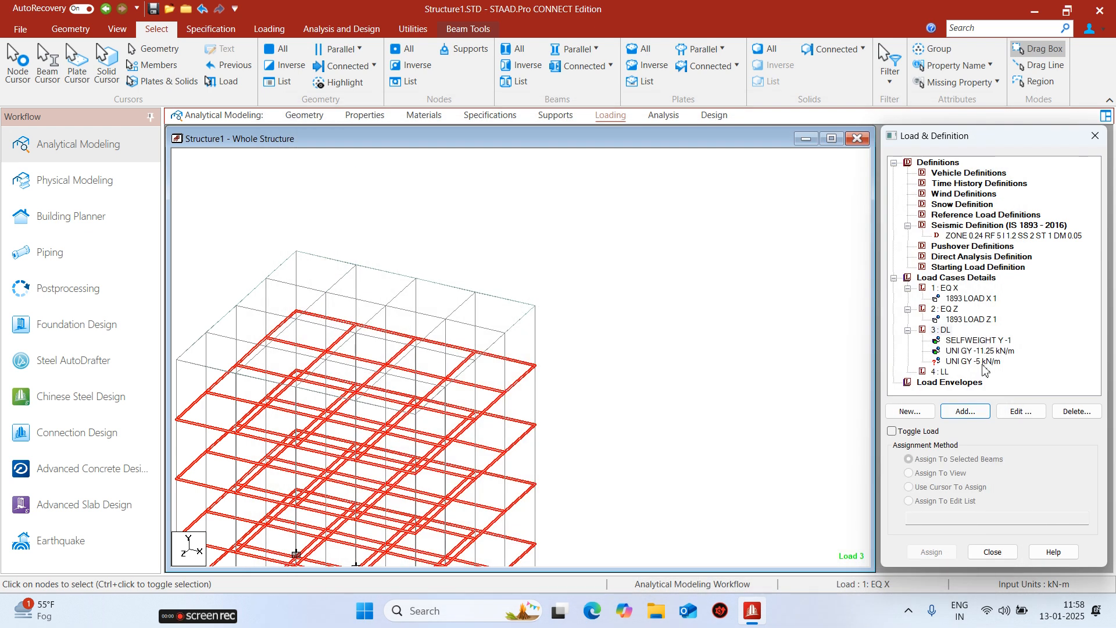
- With the -5 kN/m load active, isolate the roof-level beams in a new view shown in the active window
{"action": "left_click", "coordinate": [982, 362]}
{"action": "mouse_move", "coordinate": [639, 325]}
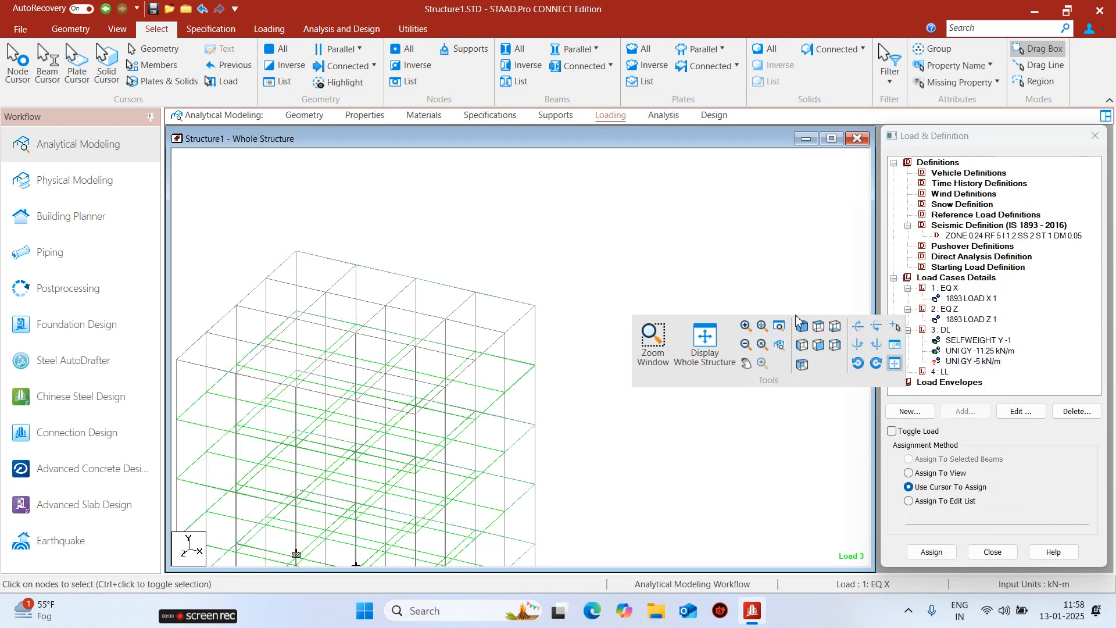
{"action": "left_click", "coordinate": [823, 346]}
{"action": "mouse_move", "coordinate": [264, 182]}
{"action": "left_mouse_down"}
{"action": "mouse_move", "coordinate": [560, 250]}
{"action": "mouse_move", "coordinate": [611, 231]}
{"action": "left_mouse_up"}
{"action": "right_click", "coordinate": [616, 232]}
{"action": "left_click", "coordinate": [642, 391]}
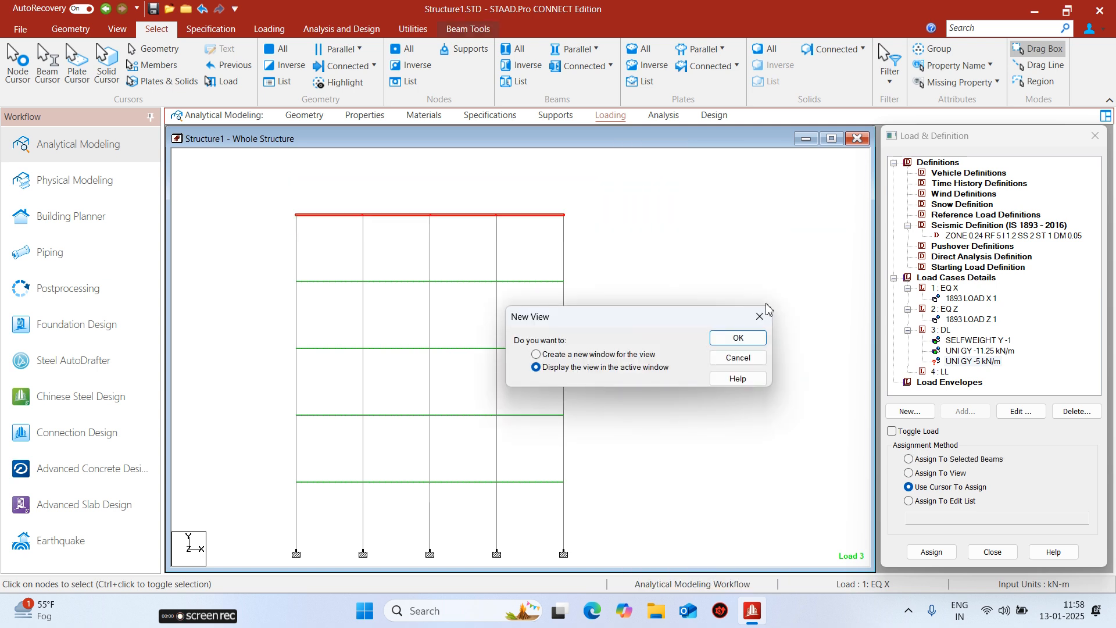
{"action": "left_click", "coordinate": [737, 338]}
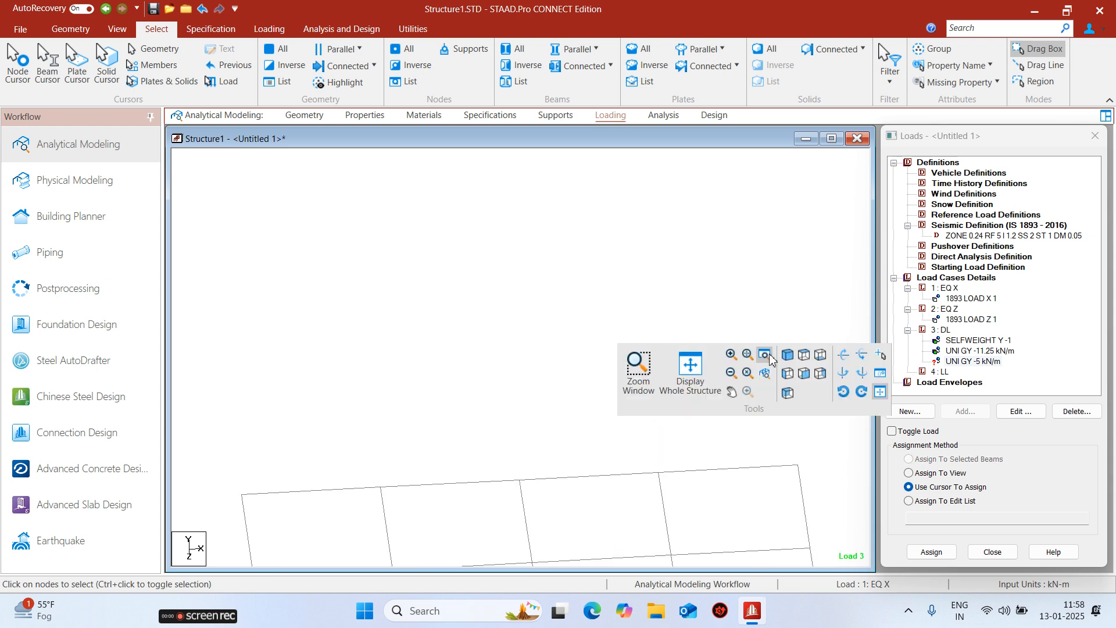
- Select the outer beams along all four edges of the isolated roof grid
{"action": "left_click", "coordinate": [788, 353]}
{"action": "left_click_drag", "start_coordinate": [311, 166], "coordinate": [731, 220]}
{"action": "left_click_drag", "start_coordinate": [670, 543], "coordinate": [667, 544], "text": "ctrl"}
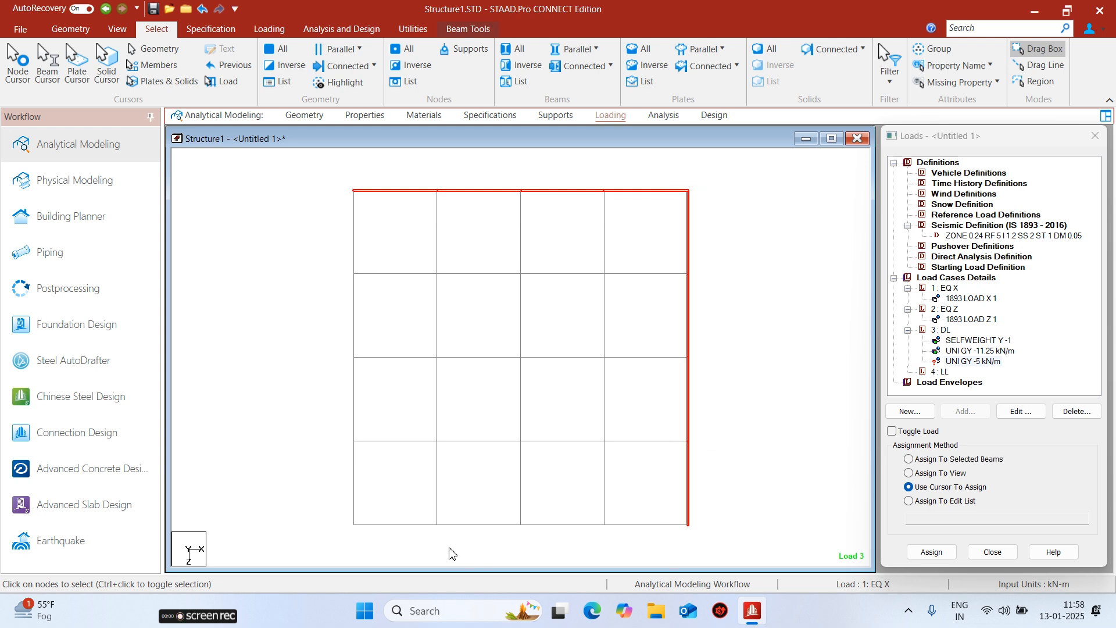
{"action": "left_click_drag", "start_coordinate": [337, 551], "coordinate": [764, 511], "text": "ctrl"}
{"action": "mouse_move", "coordinate": [337, 174]}
{"action": "left_mouse_down", "text": "ctrl"}
{"action": "mouse_move", "coordinate": [418, 576]}
{"action": "mouse_move", "coordinate": [373, 581]}
{"action": "left_mouse_up", "text": "ctrl"}
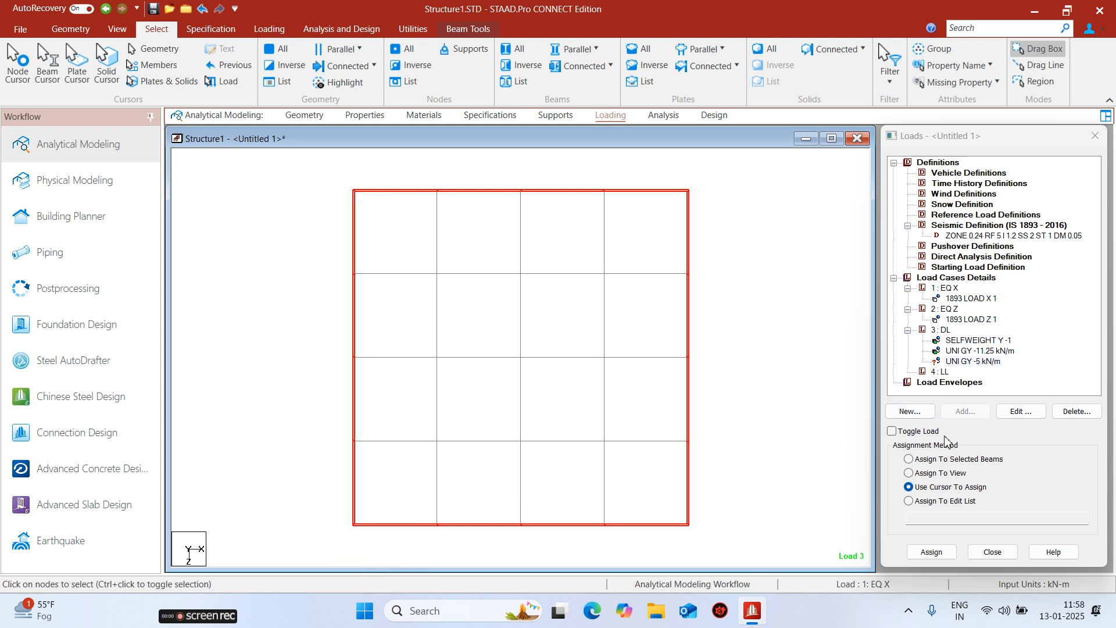
- Assign the -5 kN/m uniform load to the selected roof perimeter beams
{"action": "left_click", "coordinate": [942, 472]}
{"action": "left_click", "coordinate": [944, 459]}
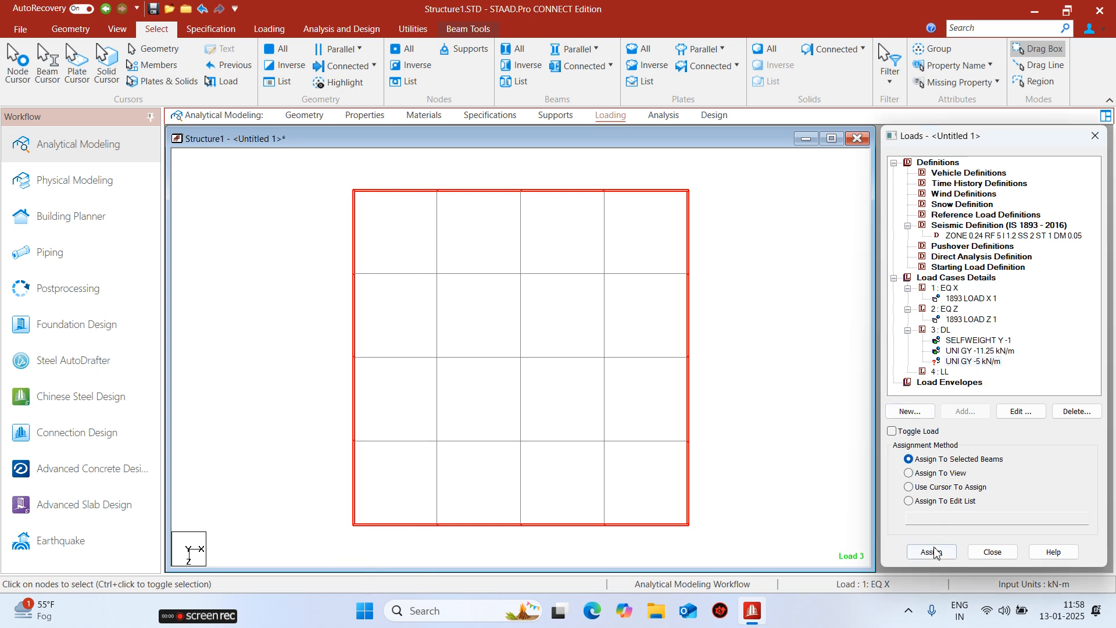
{"action": "left_click", "coordinate": [930, 551]}
{"action": "left_click", "coordinate": [998, 392]}
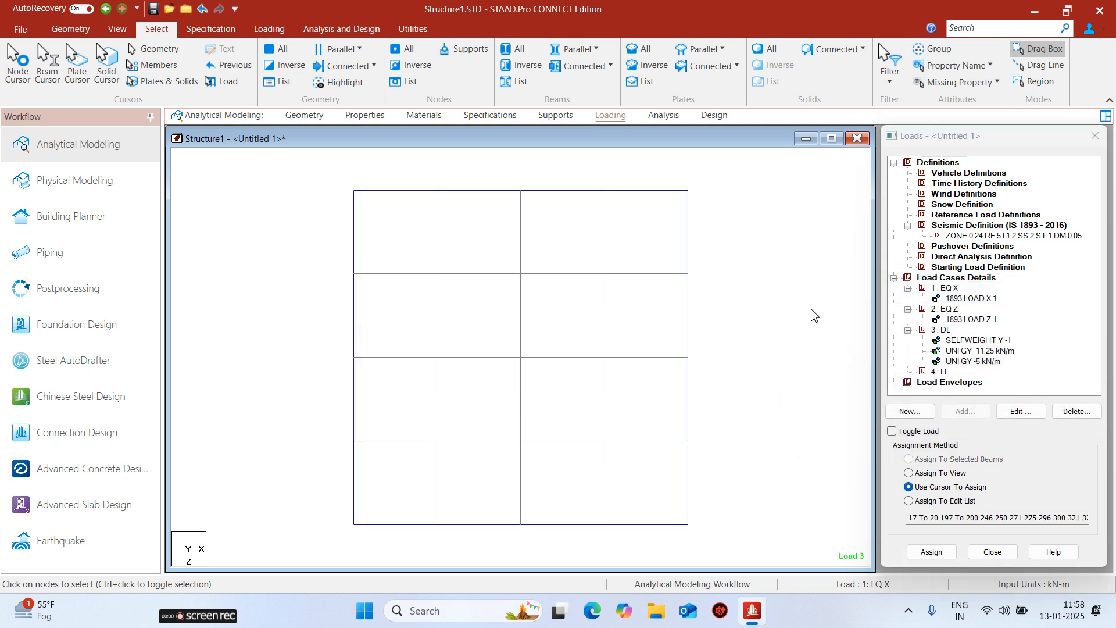
- Redisplay the whole structure and check which beams carry the -11.25 kN/m and -5 kN/m loads
{"action": "right_click", "coordinate": [814, 315]}
{"action": "left_click", "coordinate": [779, 300]}
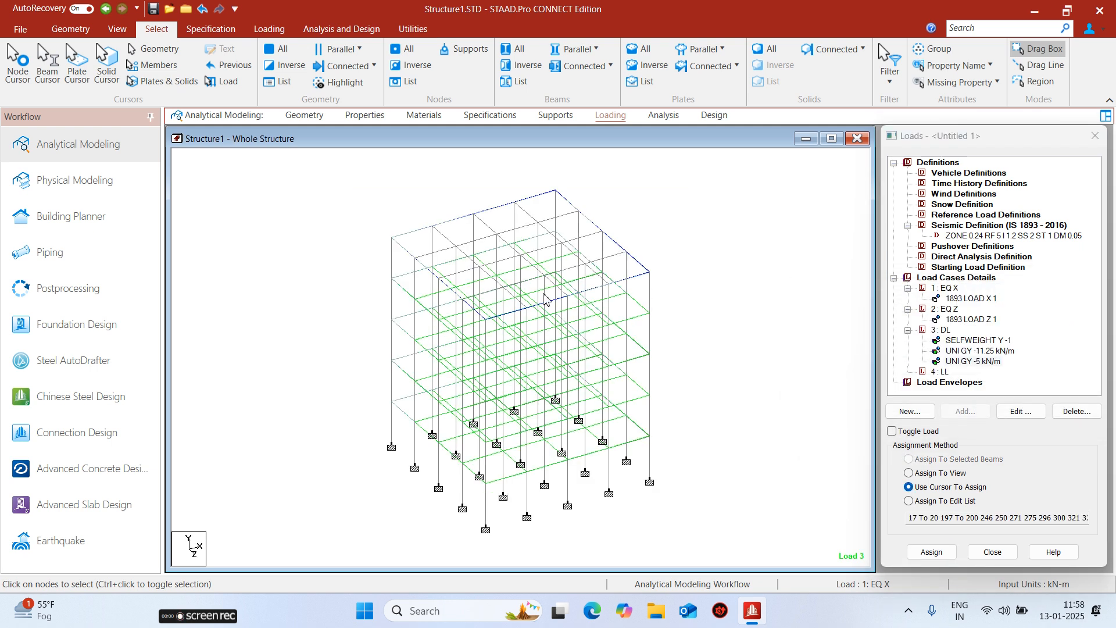
{"action": "left_click", "coordinate": [958, 350]}
{"action": "left_click", "coordinate": [961, 362]}
{"action": "left_click", "coordinate": [817, 341]}
- Add a full-plate pressure load of -3 kN/m2 in the GY direction to the LL load case
{"action": "left_click", "coordinate": [940, 331]}
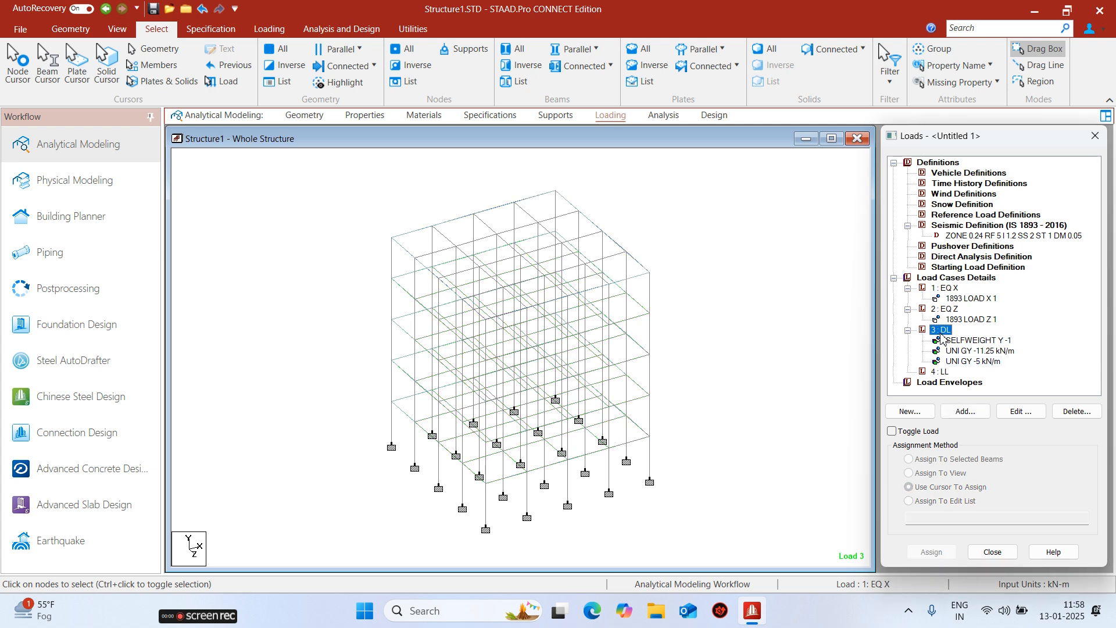
{"action": "left_click", "coordinate": [964, 411]}
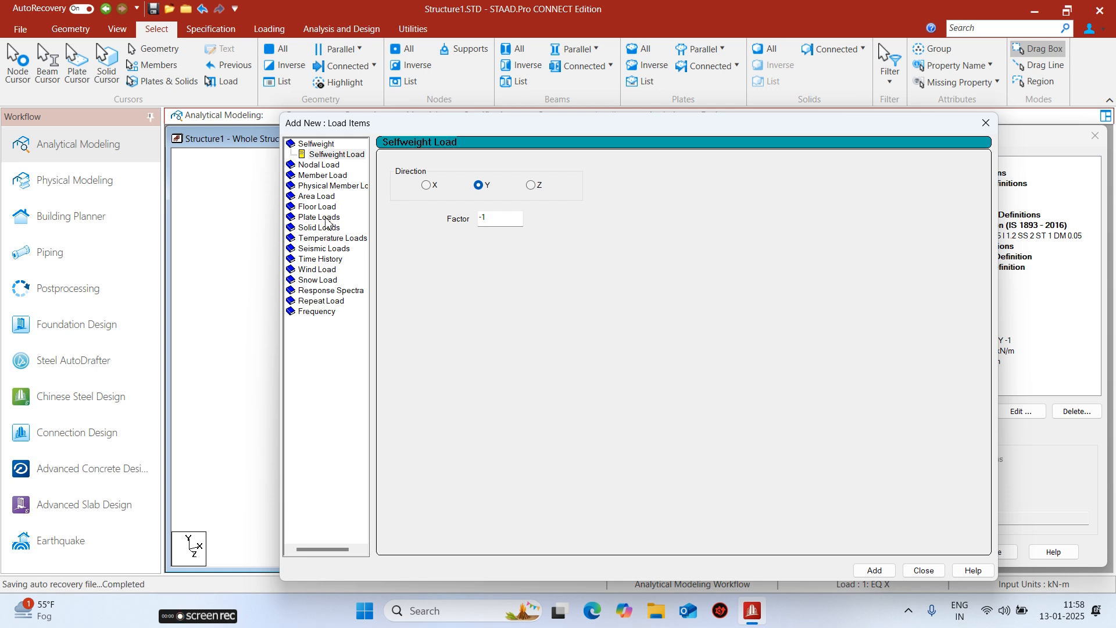
{"action": "left_click", "coordinate": [324, 217]}
{"action": "left_click", "coordinate": [580, 314]}
{"action": "double_click", "coordinate": [568, 209]}
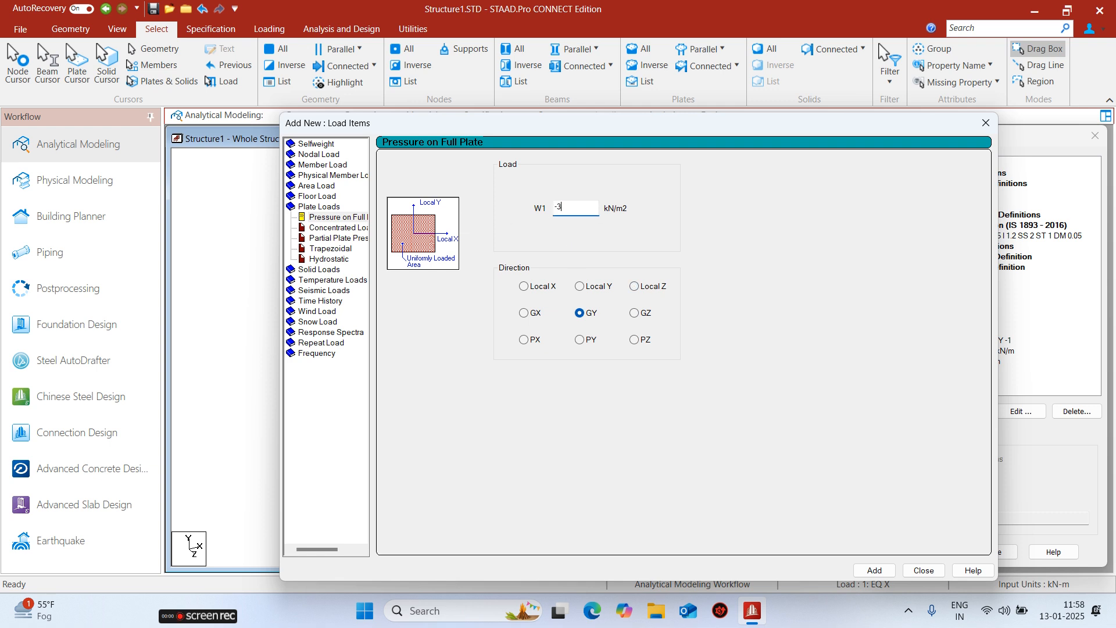
{"action": "type", "text": "-3"}
{"action": "left_click", "coordinate": [874, 570]}
{"action": "left_click", "coordinate": [922, 570]}
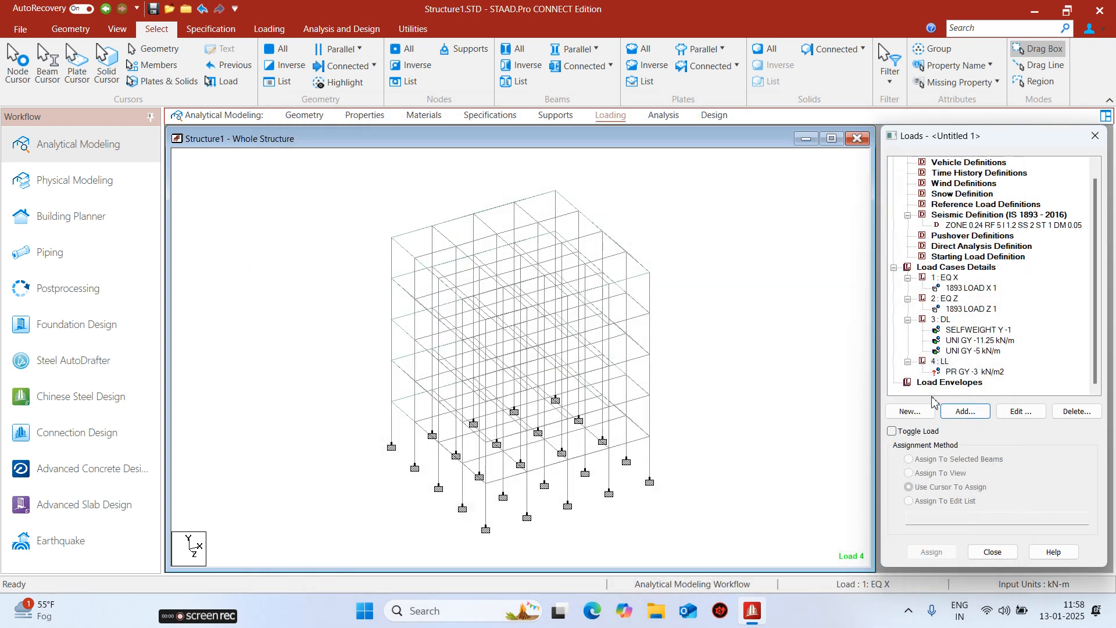
- Assign the -3 kN/m2 pressure load to all floor plates in the view
{"action": "left_click", "coordinate": [972, 369]}
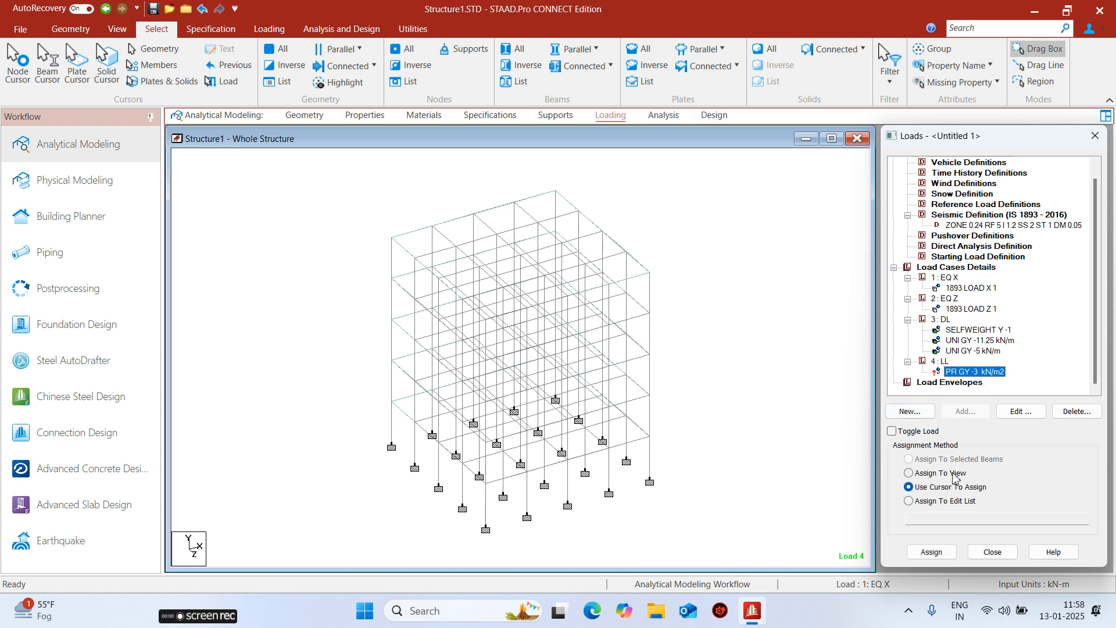
{"action": "left_click", "coordinate": [953, 474]}
{"action": "left_click", "coordinate": [931, 551]}
{"action": "left_click", "coordinate": [994, 385]}
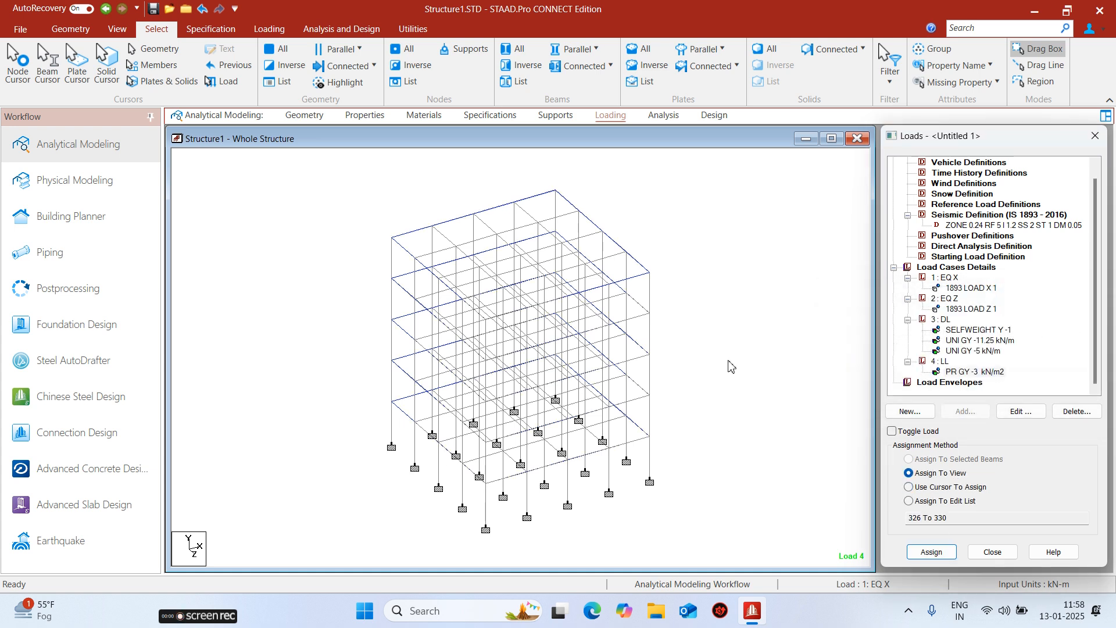
- Collapse the EQ X, EQ Z, DL and LL load cases in the load tree
{"action": "left_click", "coordinate": [907, 278]}
{"action": "left_click", "coordinate": [907, 298]}
{"action": "left_click", "coordinate": [907, 309]}
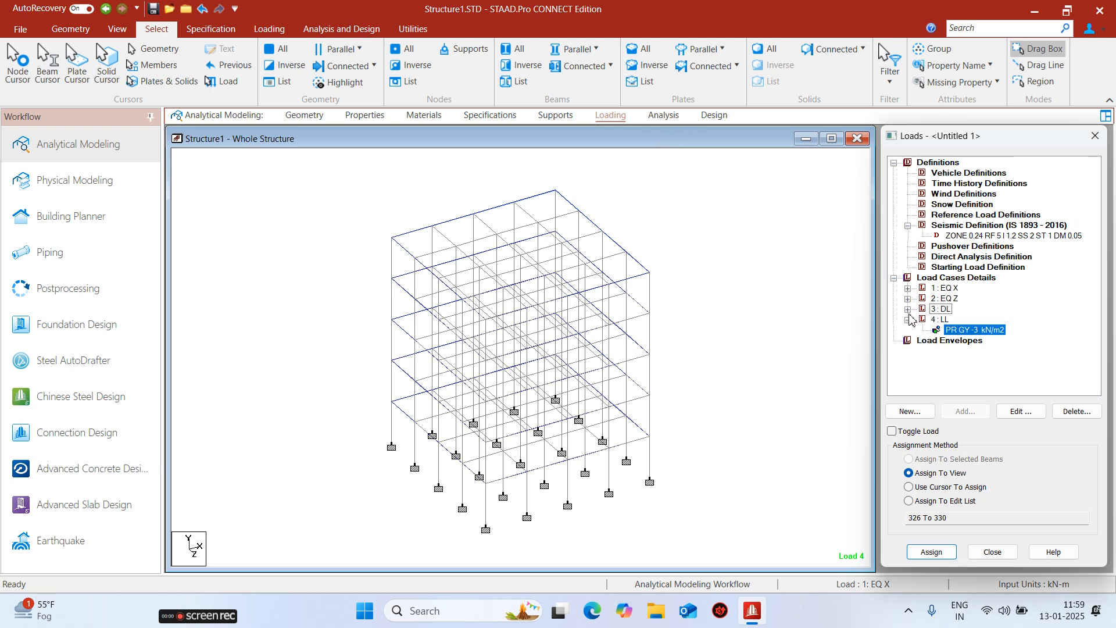
{"action": "left_click", "coordinate": [907, 319]}
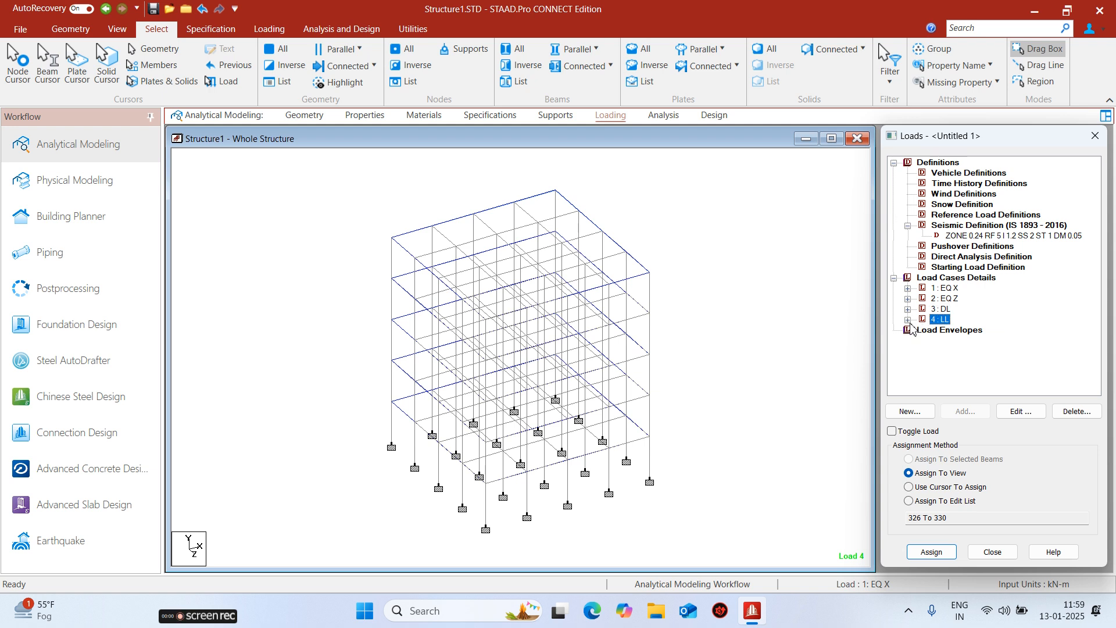
- Add a self weight with factor 1 to the IS 1893 seismic definition
{"action": "left_click", "coordinate": [966, 236]}
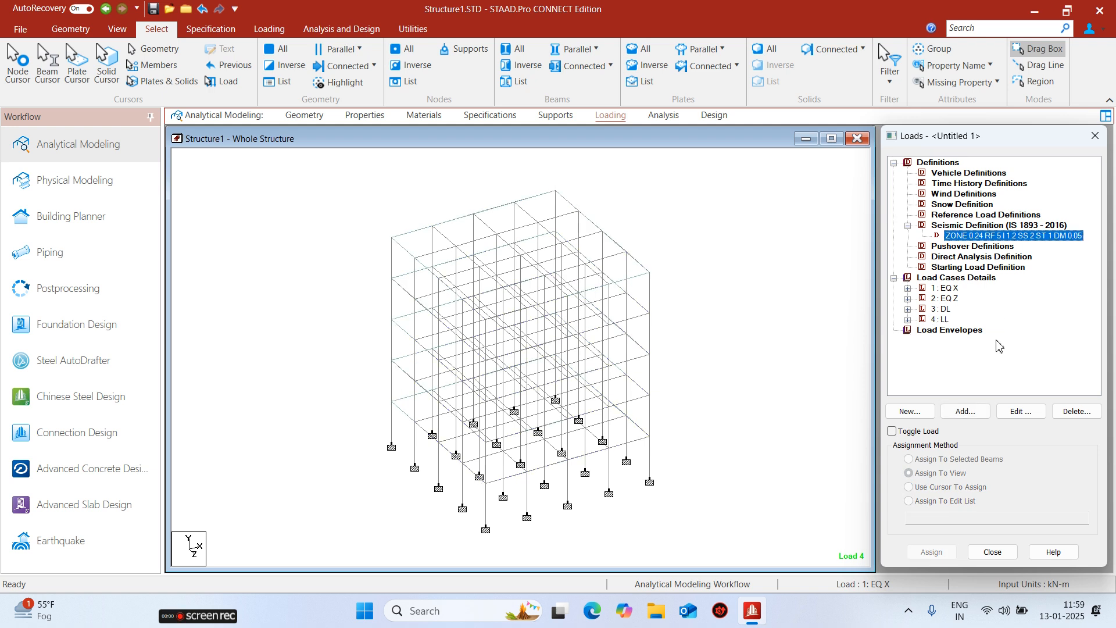
{"action": "left_click", "coordinate": [966, 411]}
{"action": "left_click_drag", "start_coordinate": [674, 140], "coordinate": [338, 119]}
{"action": "left_click", "coordinate": [132, 151]}
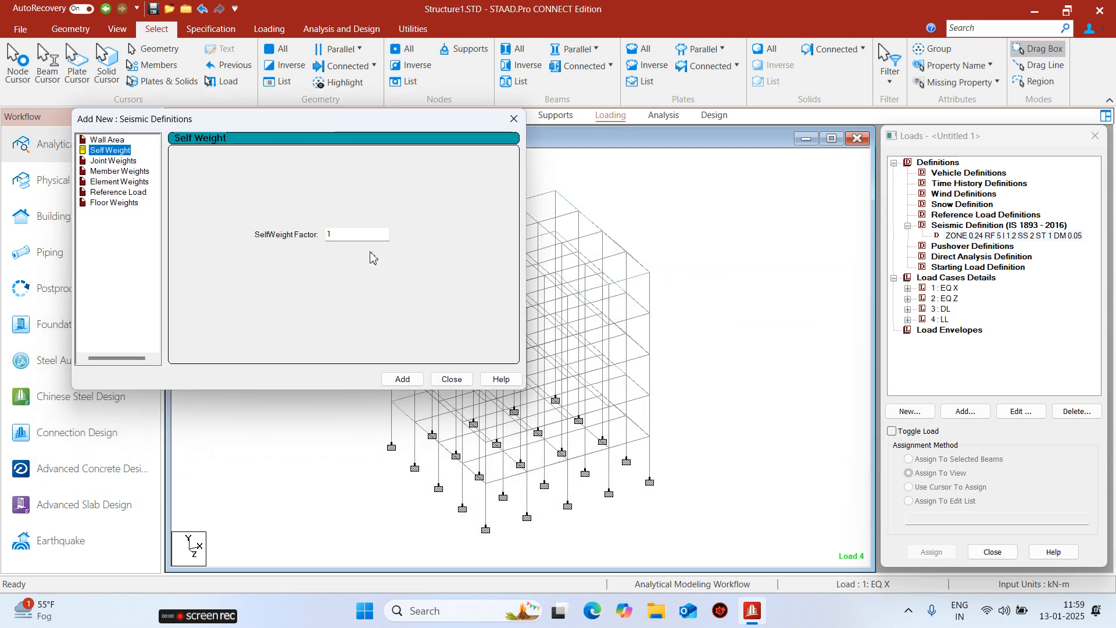
{"action": "left_click", "coordinate": [402, 381]}
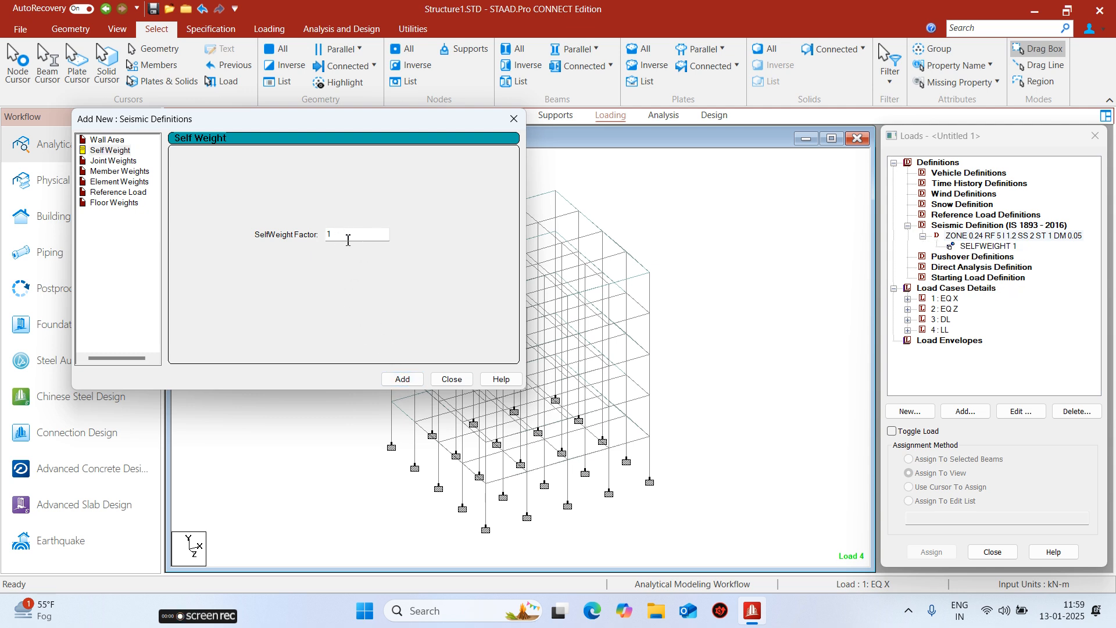
{"action": "left_click", "coordinate": [451, 379]}
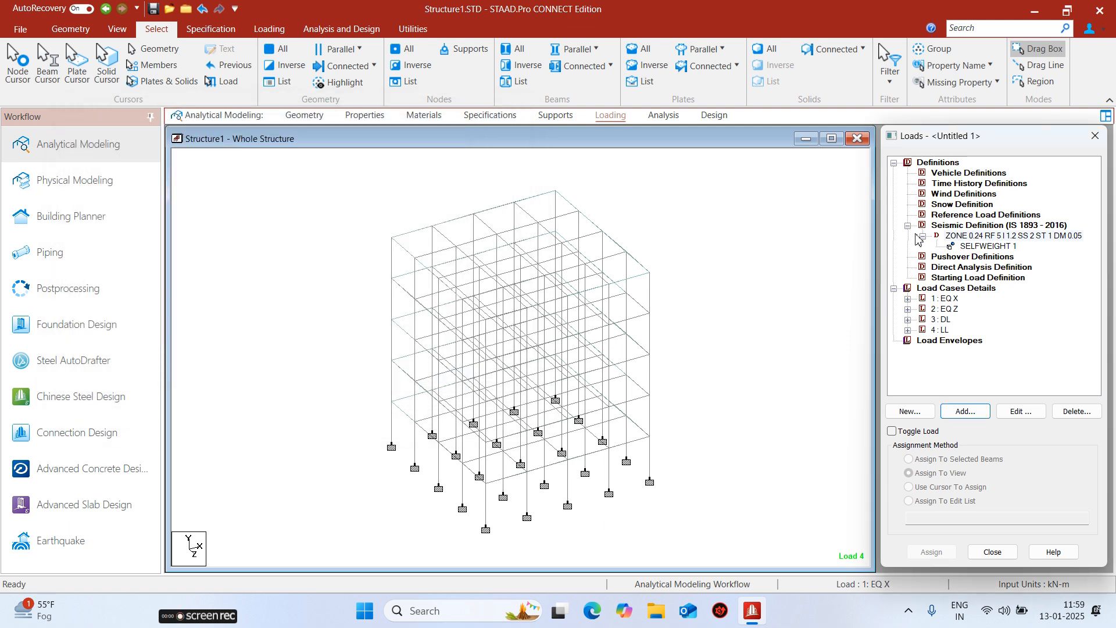
- Review the seismic definition's selfweight entry and expand the DL load case to show its loads
{"action": "left_click", "coordinate": [1001, 249]}
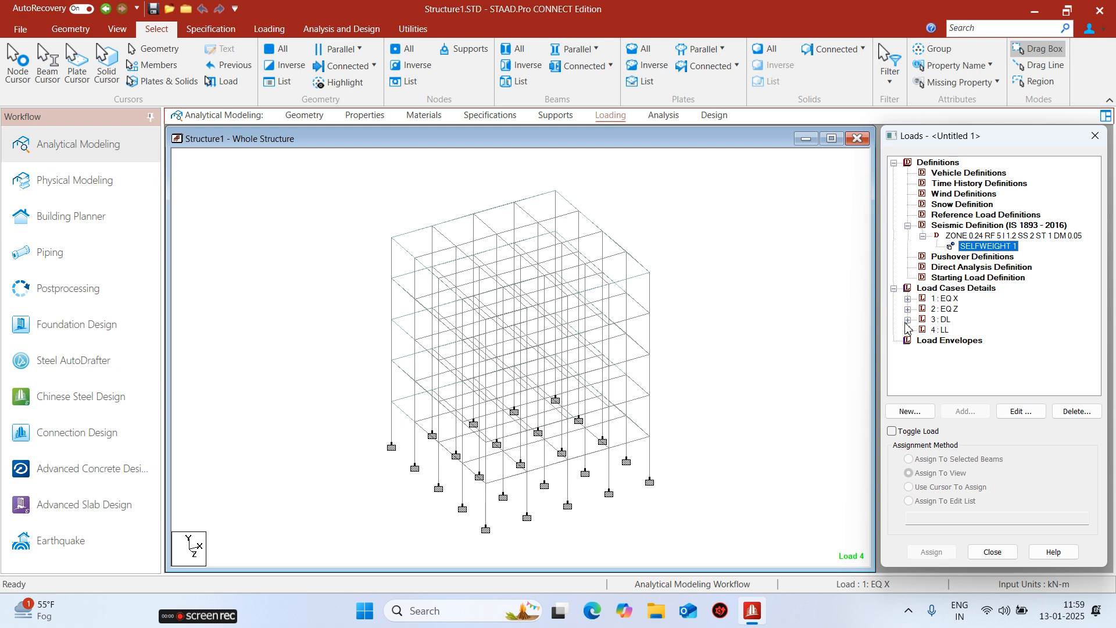
{"action": "left_click", "coordinate": [992, 236]}
{"action": "left_click", "coordinate": [907, 319]}
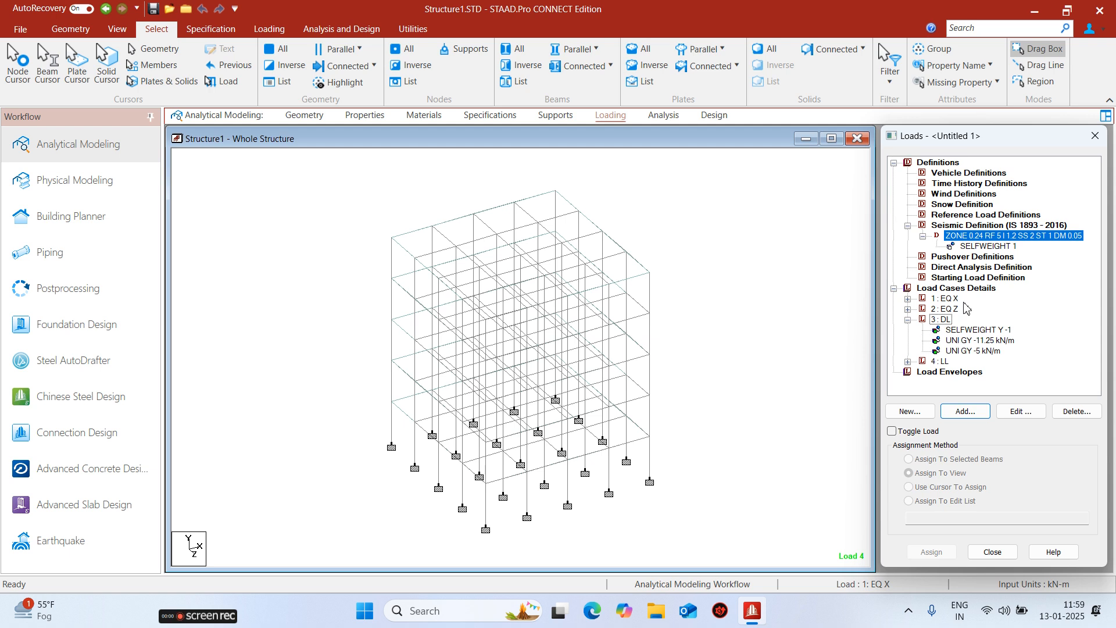
{"action": "left_click", "coordinate": [982, 413]}
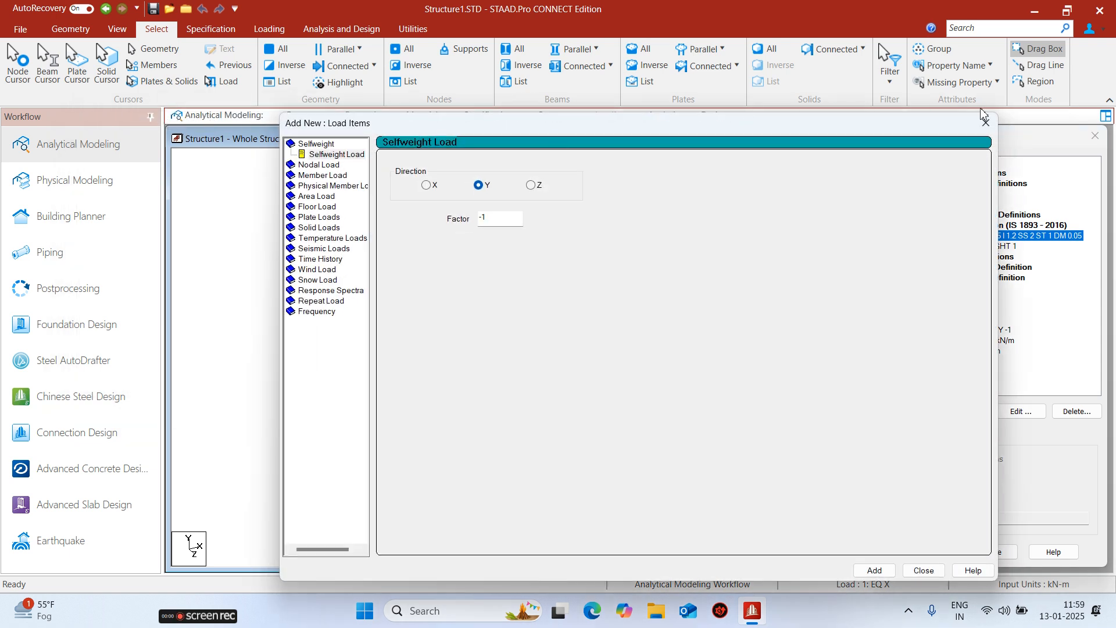
{"action": "left_click", "coordinate": [985, 122]}
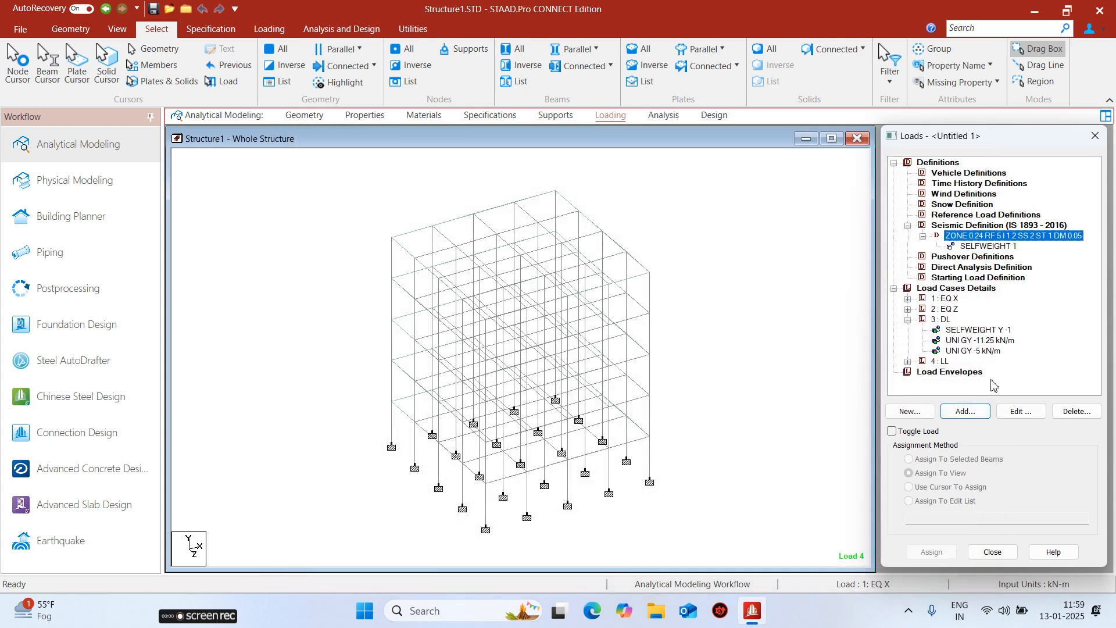
- Add a uniform (UNI) member weight of 11.25 kN/m to the seismic definition
{"action": "left_click", "coordinate": [967, 411]}
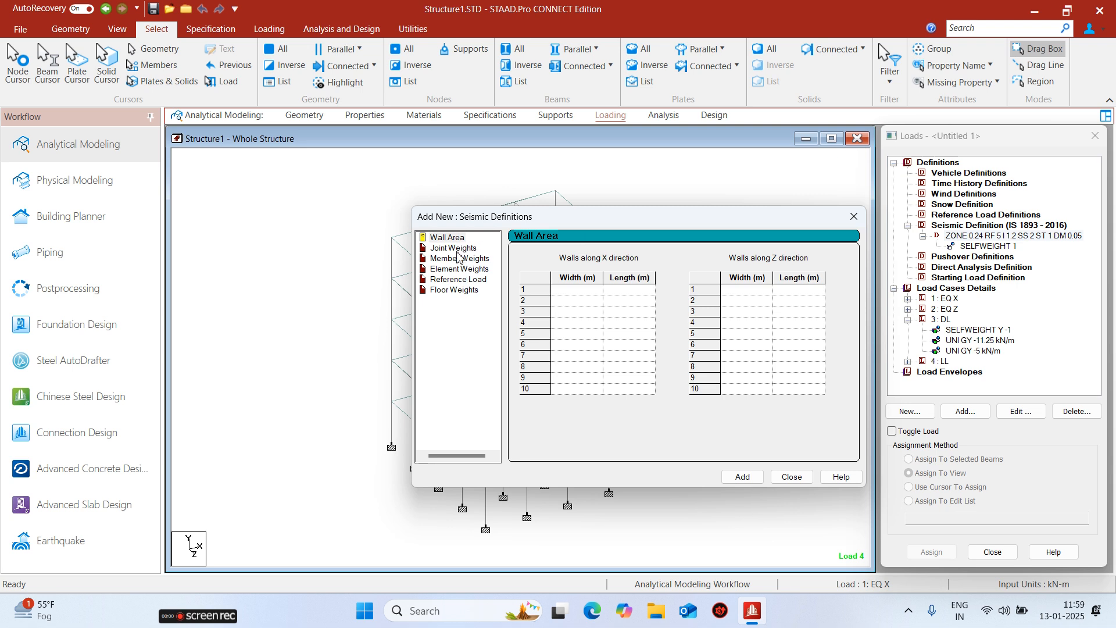
{"action": "left_click", "coordinate": [459, 258]}
{"action": "left_click", "coordinate": [668, 287]}
{"action": "left_click", "coordinate": [639, 310]}
{"action": "key", "text": "Tab"}
{"action": "type", "text": "11."}
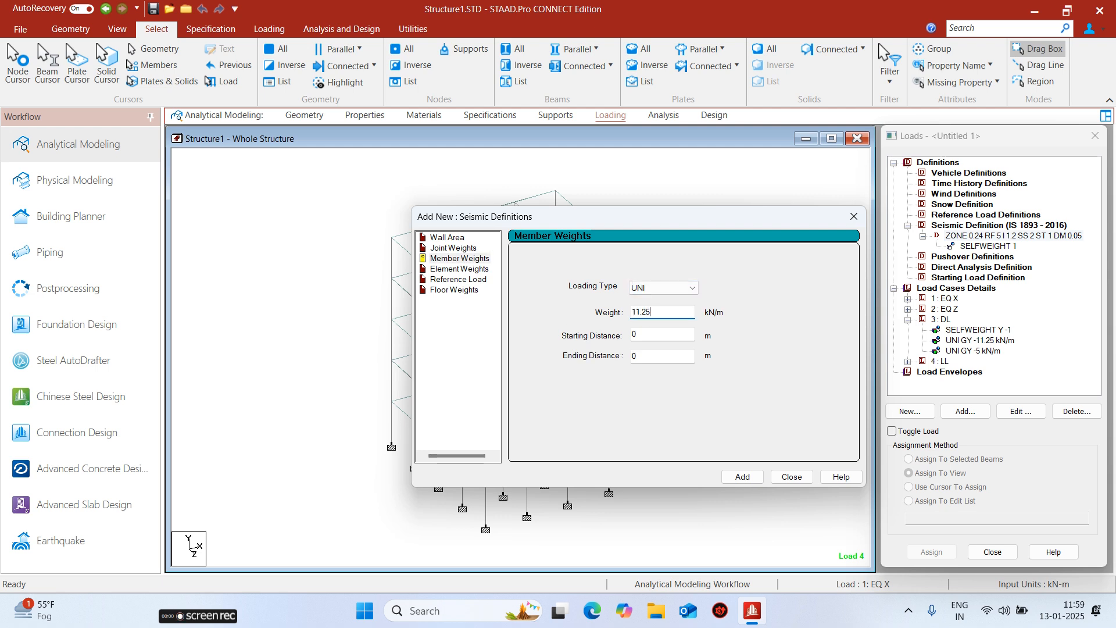
{"action": "left_click", "coordinate": [742, 476]}
{"action": "left_click", "coordinate": [792, 477]}
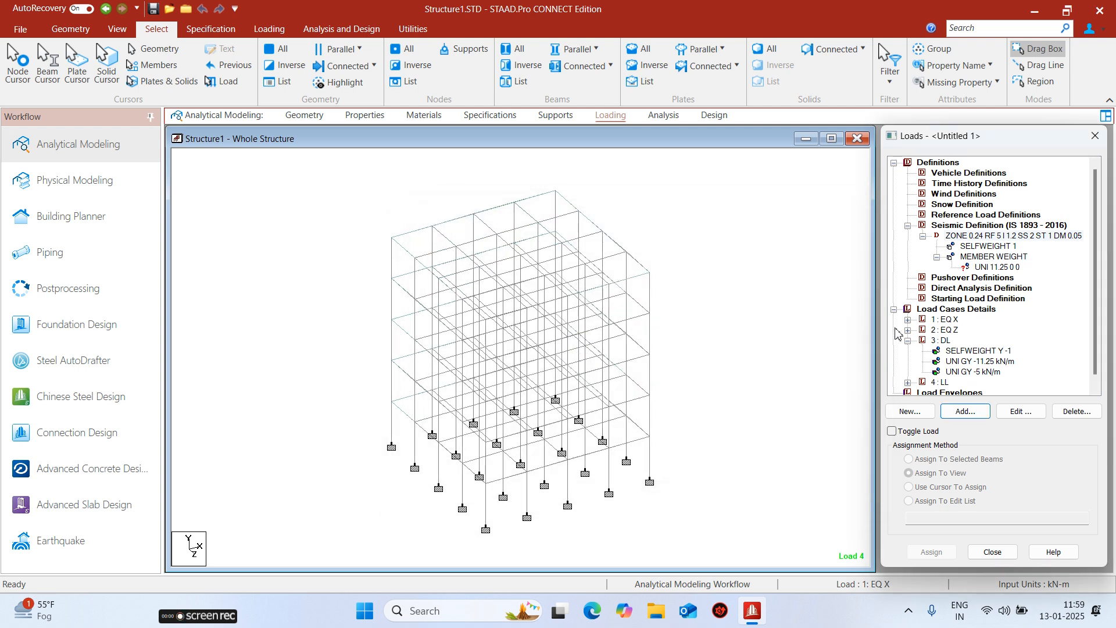
- Assign the 11.25 kN/m seismic member weight by edit list, reusing the beam list of the UNI GY -11.25 kN/m dead load
{"action": "left_click", "coordinate": [996, 267]}
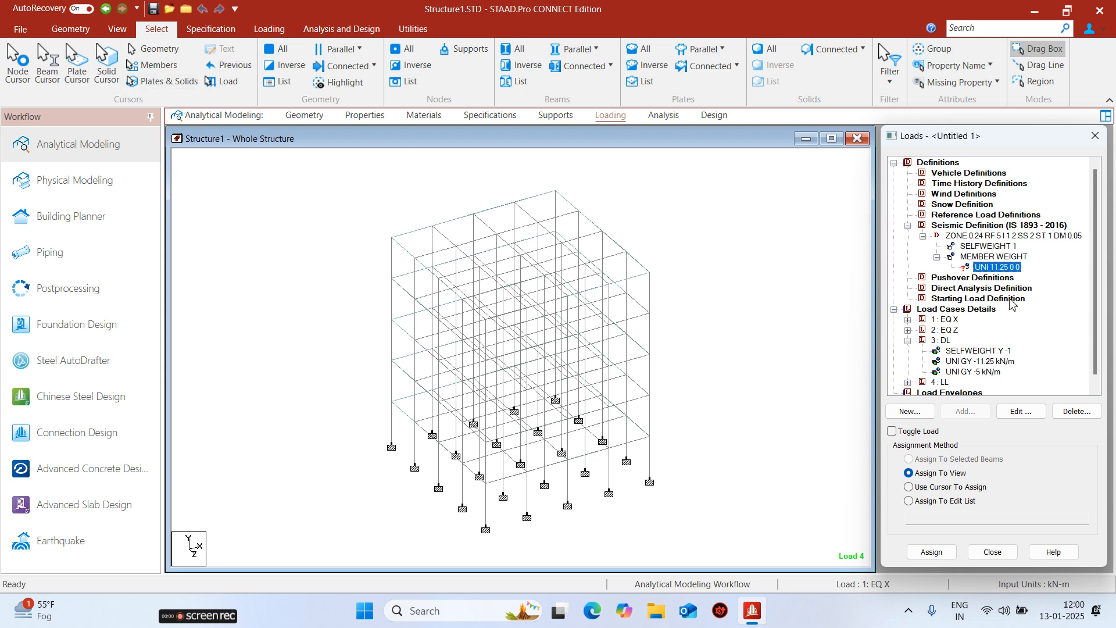
{"action": "scroll", "coordinate": [1011, 304], "scroll_direction": "down", "scroll_amount": 1}
{"action": "left_click", "coordinate": [975, 351]}
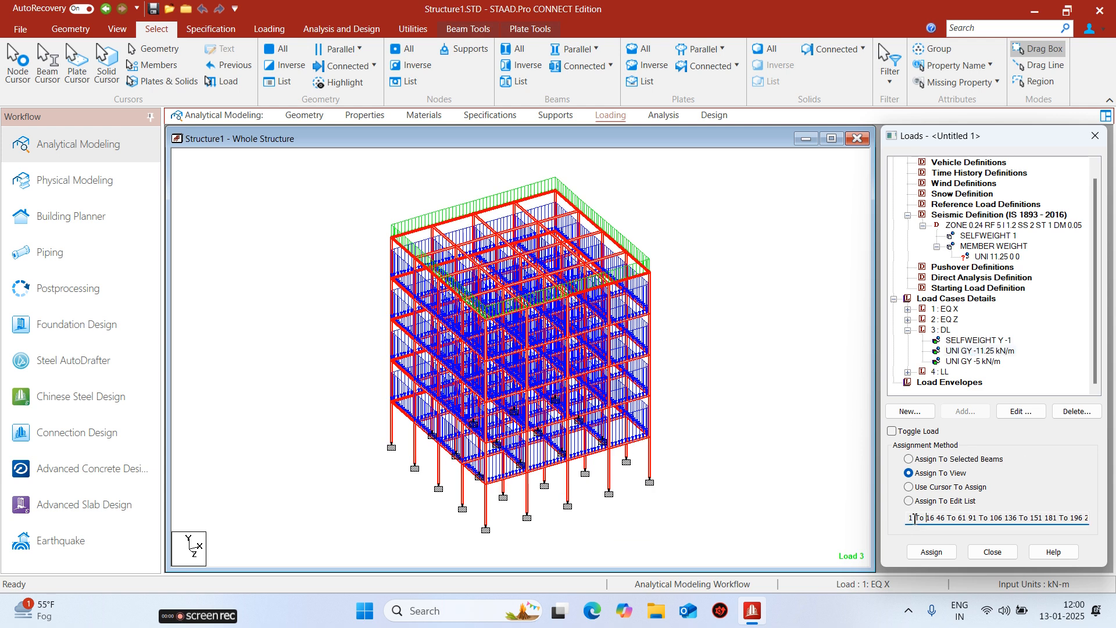
{"action": "left_click_drag", "start_coordinate": [910, 519], "coordinate": [1112, 519]}
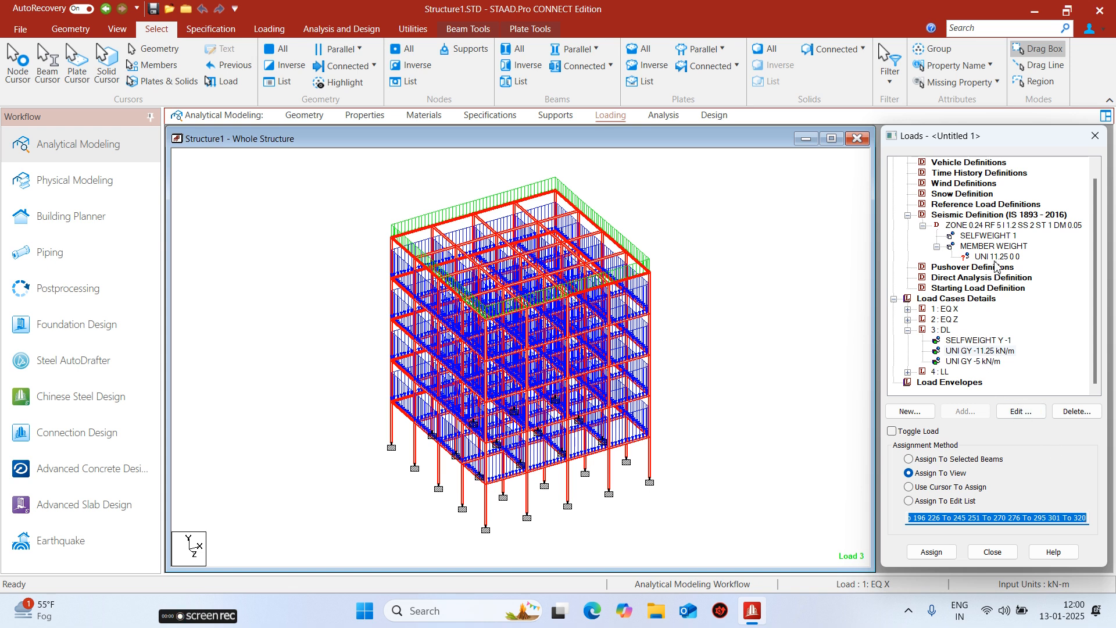
{"action": "left_click", "coordinate": [995, 257]}
{"action": "left_click", "coordinate": [909, 501]}
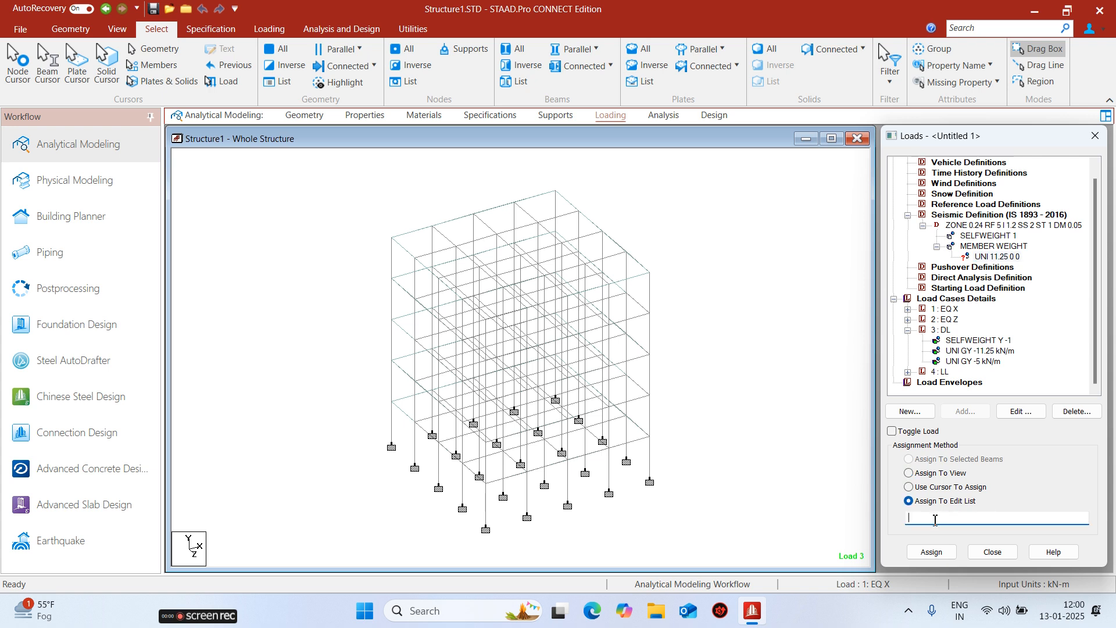
{"action": "left_click", "coordinate": [932, 552]}
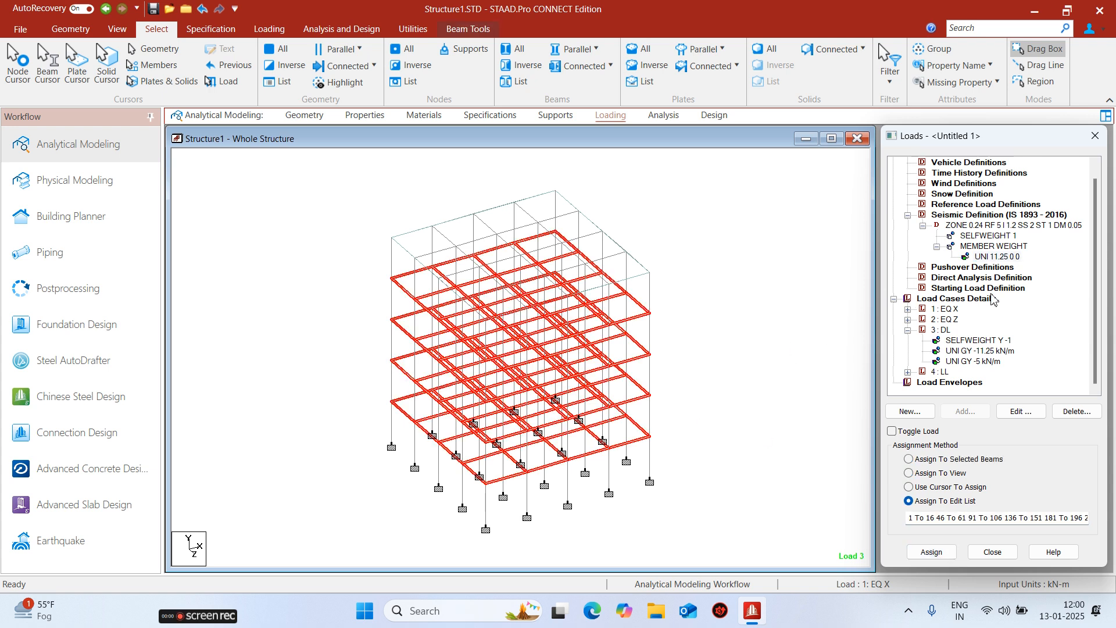
{"action": "left_click", "coordinate": [851, 247]}
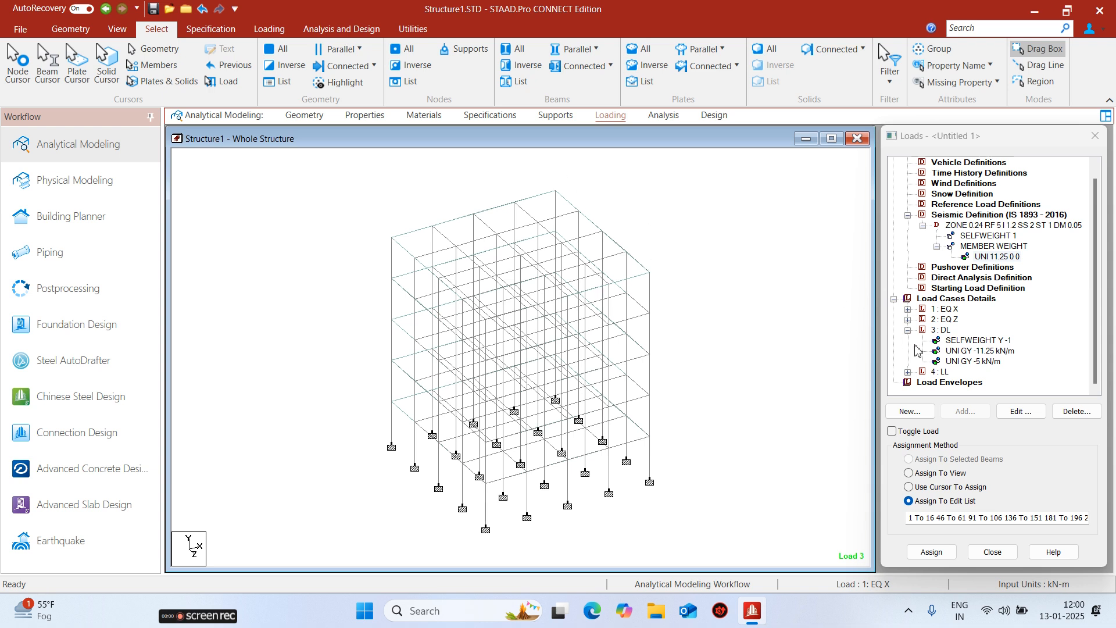
- Display the -5 kN/m roof perimeter load and the LL case's -3 kN/m2 plate pressure on the model to check them
{"action": "left_click", "coordinate": [966, 360]}
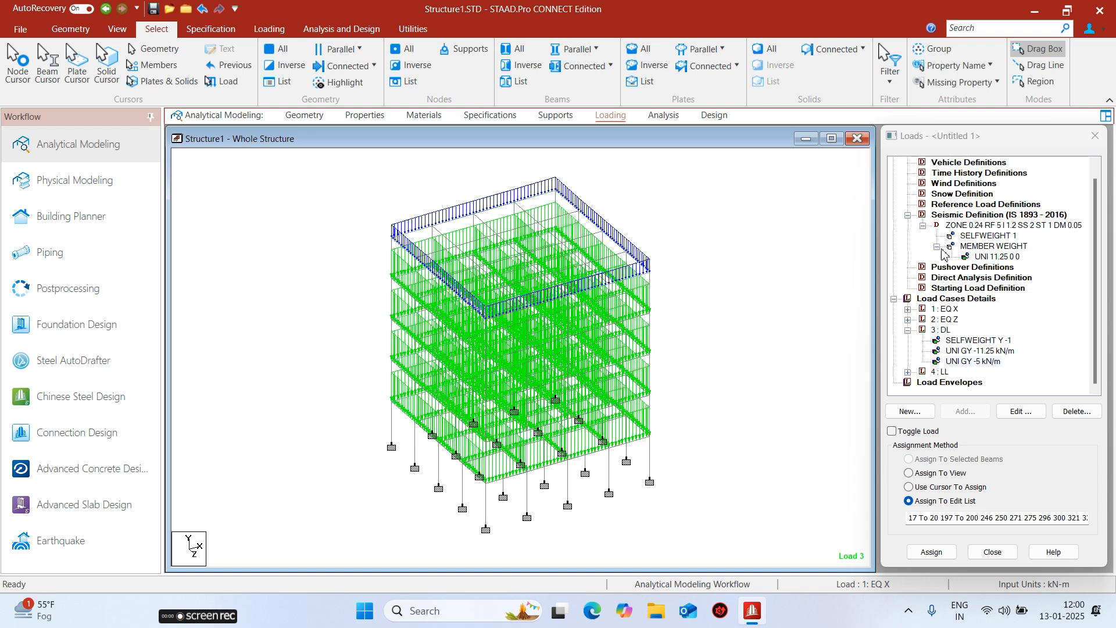
{"action": "left_click", "coordinate": [908, 372]}
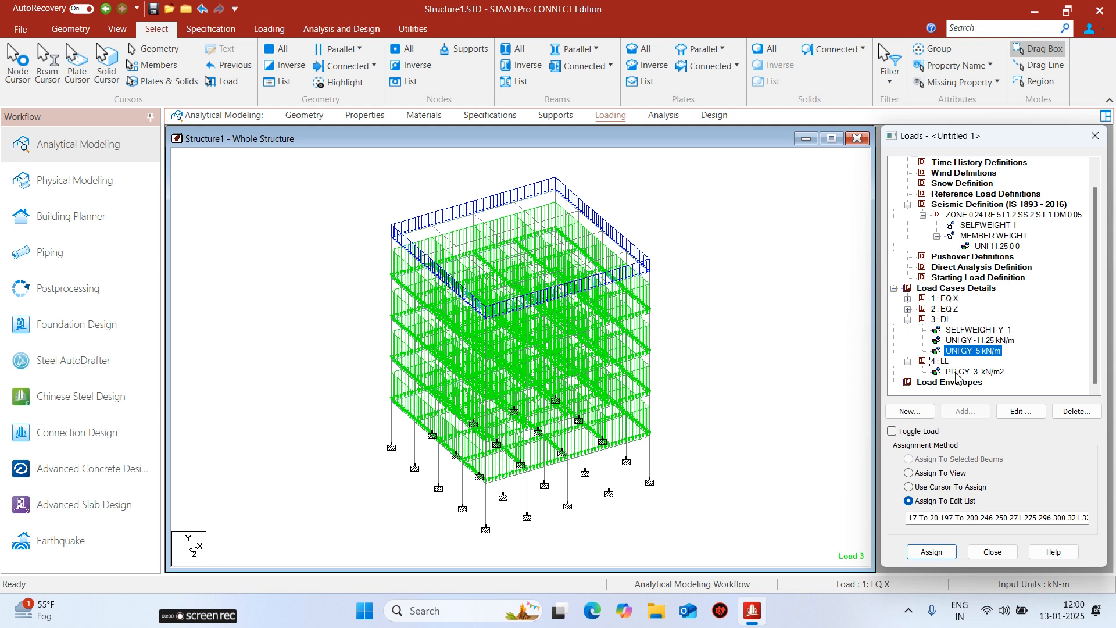
{"action": "left_click", "coordinate": [955, 373]}
{"action": "left_click", "coordinate": [946, 362]}
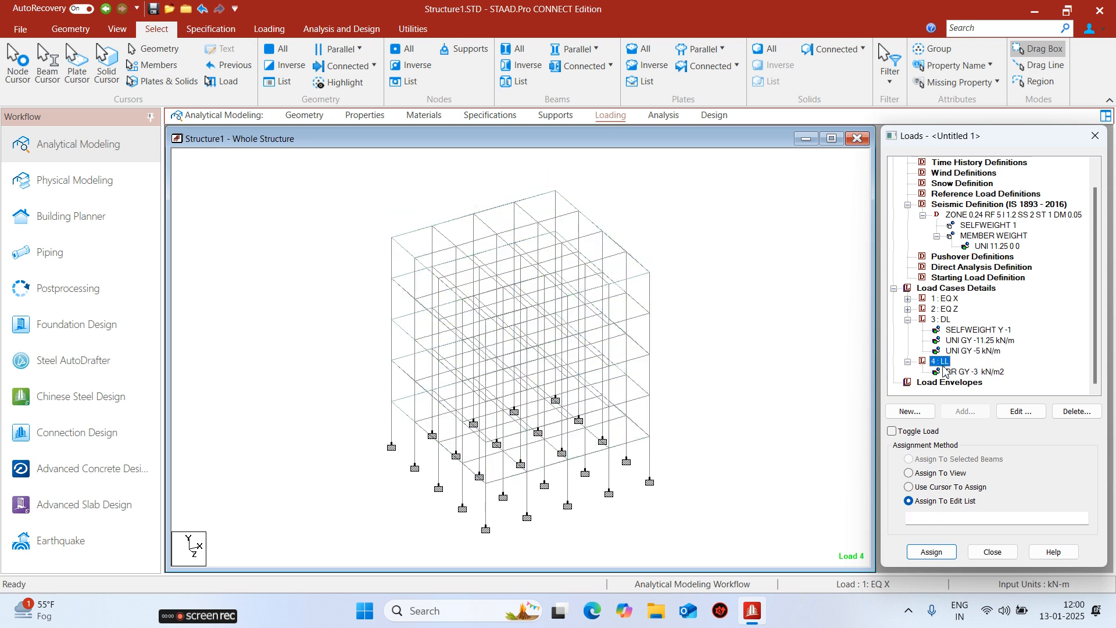
{"action": "left_click", "coordinate": [738, 347]}
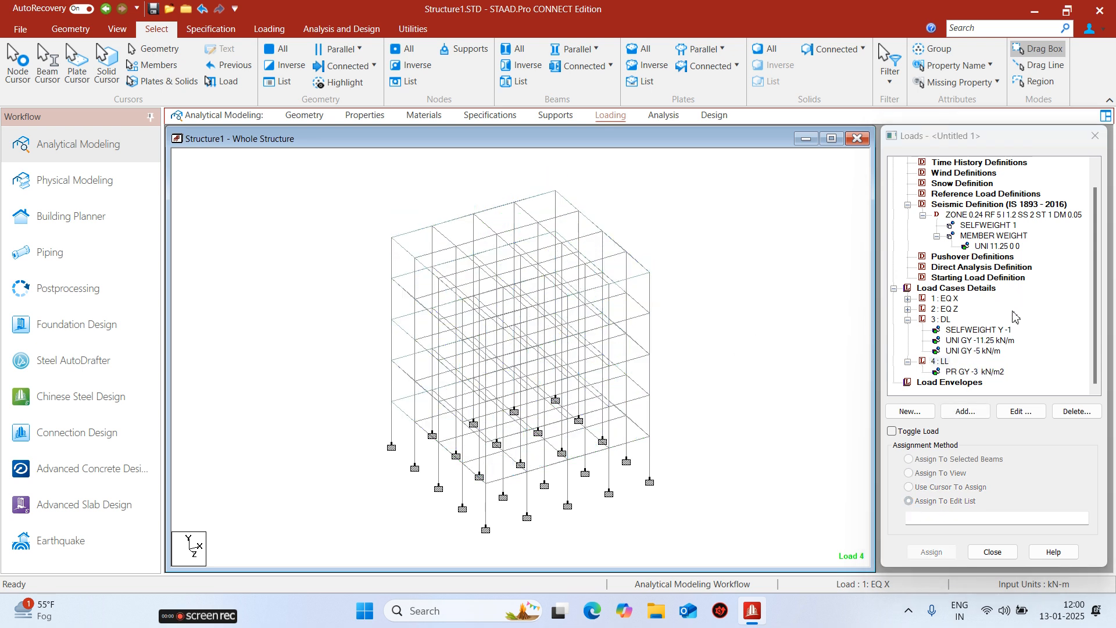
{"action": "left_click", "coordinate": [973, 373]}
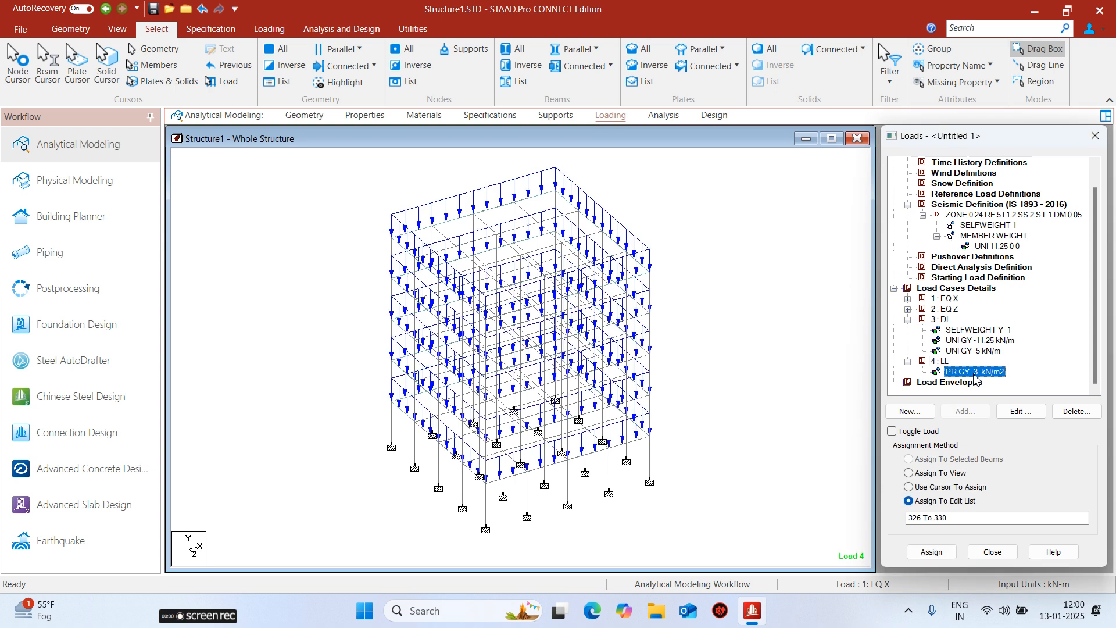
{"action": "left_click", "coordinate": [817, 355]}
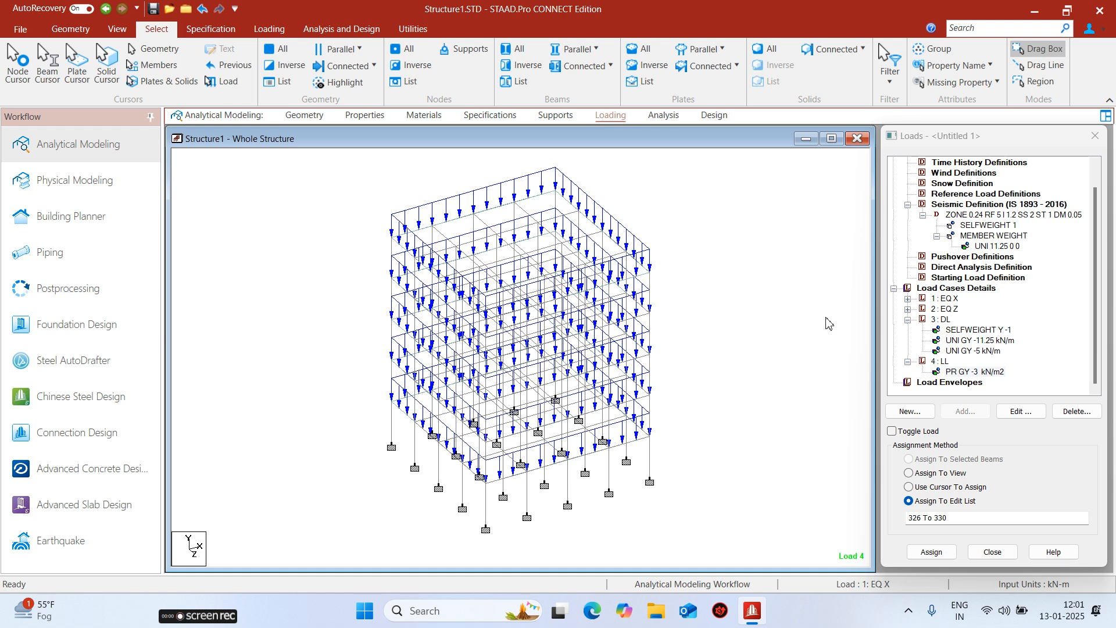
- Add an element weight with a pressure of 0.75 kN/m2 to the seismic definition and select its entry for assignment
{"action": "left_click", "coordinate": [977, 215]}
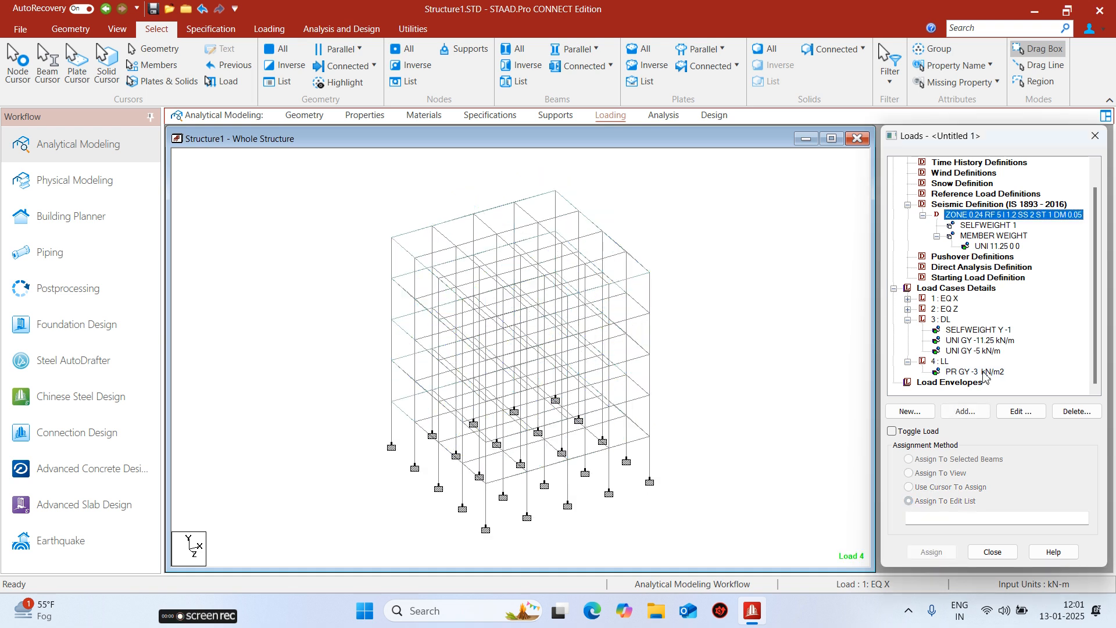
{"action": "left_click", "coordinate": [965, 411]}
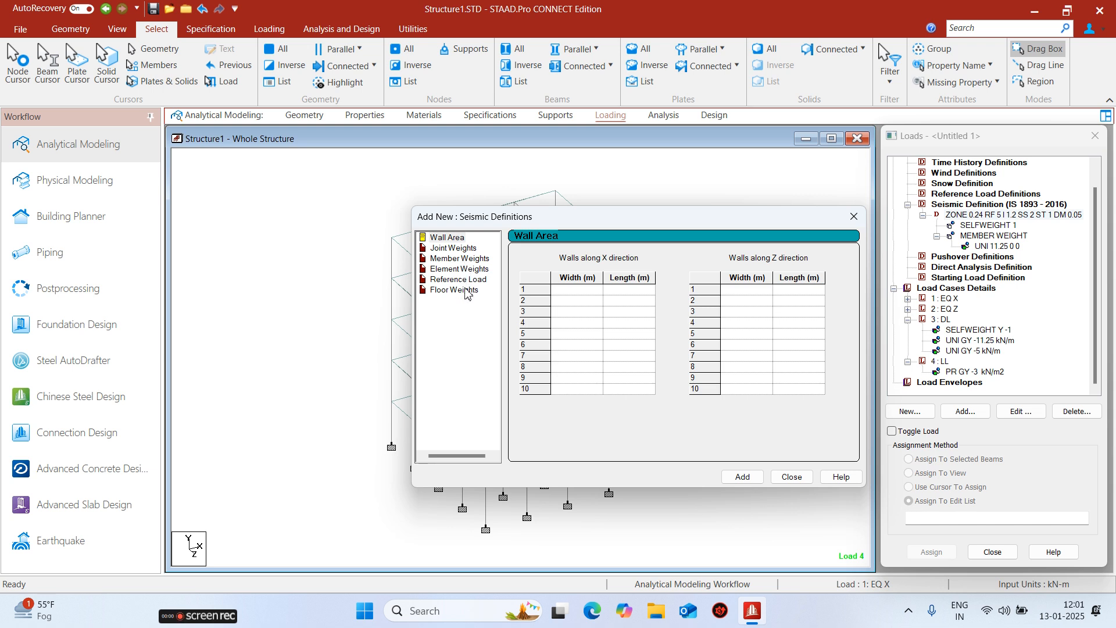
{"action": "left_click", "coordinate": [461, 268]}
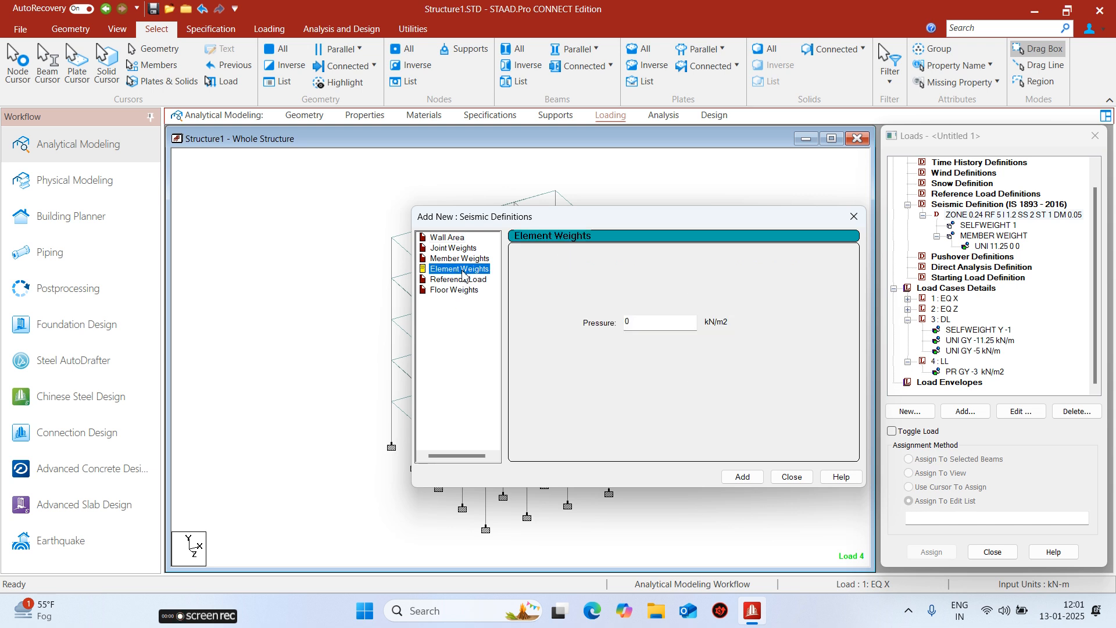
{"action": "left_click", "coordinate": [623, 323]}
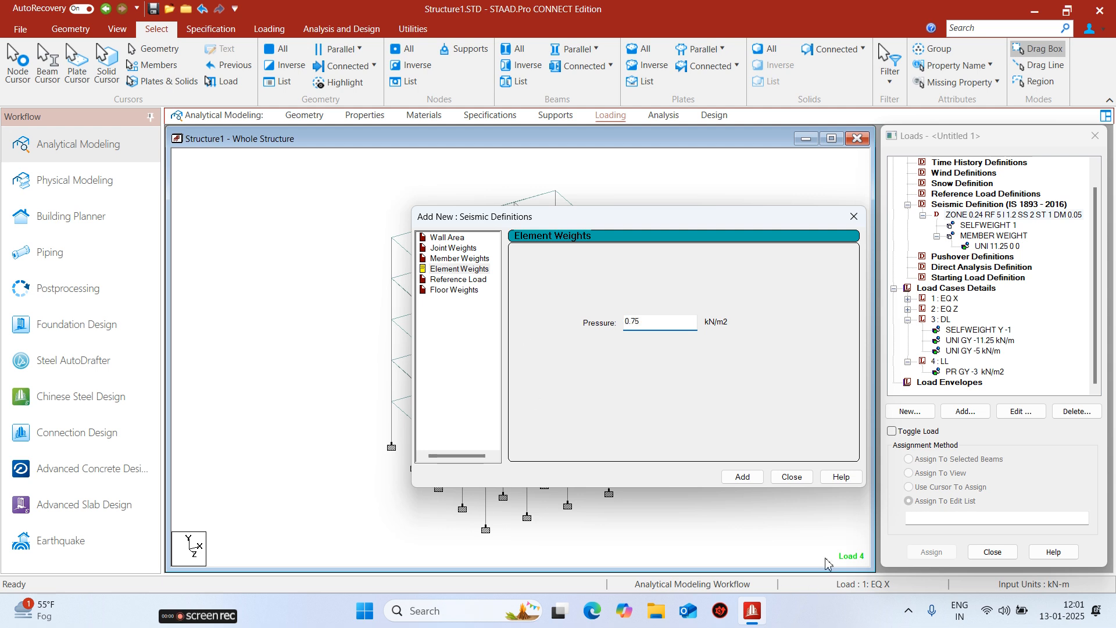
{"action": "left_click", "coordinate": [742, 476]}
{"action": "left_click", "coordinate": [792, 476]}
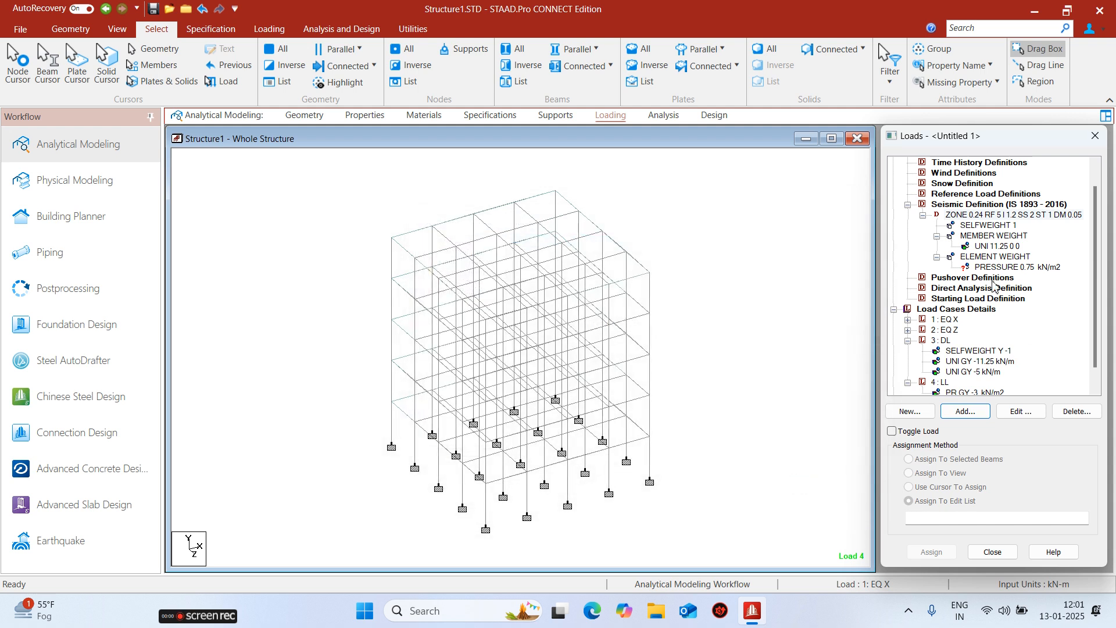
{"action": "left_click", "coordinate": [995, 257]}
{"action": "left_click", "coordinate": [996, 267]}
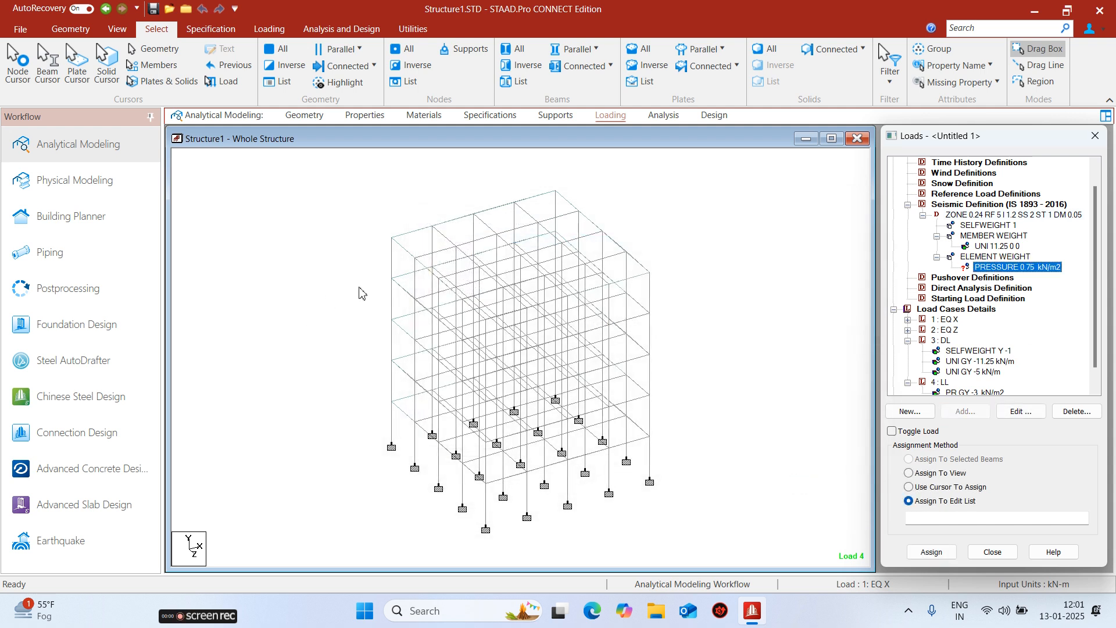
{"action": "middle_click_drag", "start_coordinate": [759, 379], "coordinate": [576, 239]}
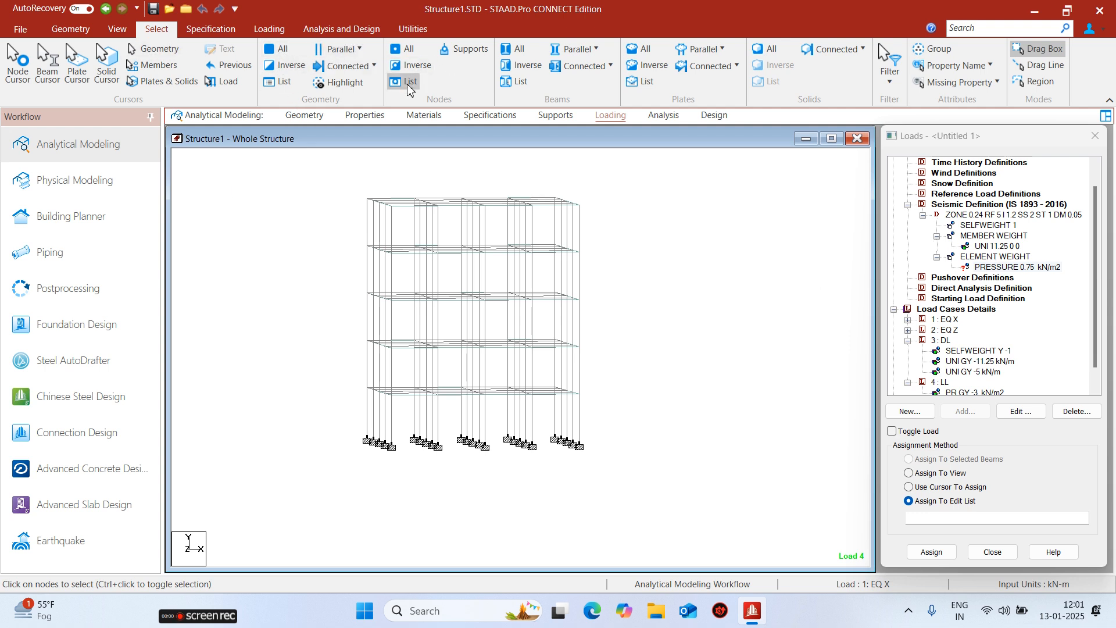
{"action": "left_click", "coordinate": [702, 49]}
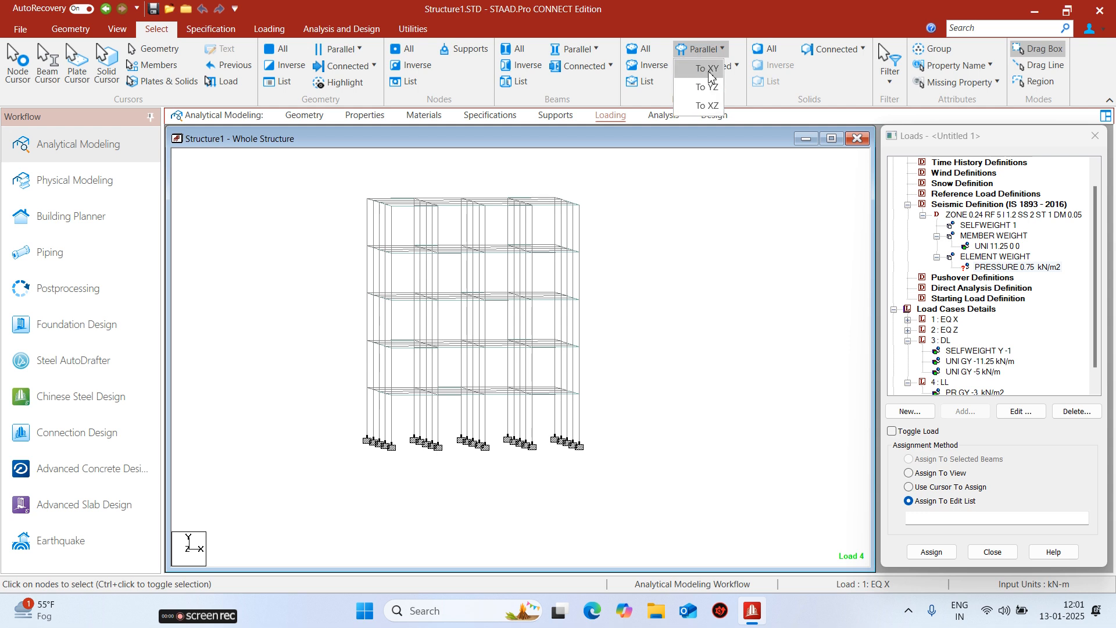
{"action": "left_click", "coordinate": [709, 107]}
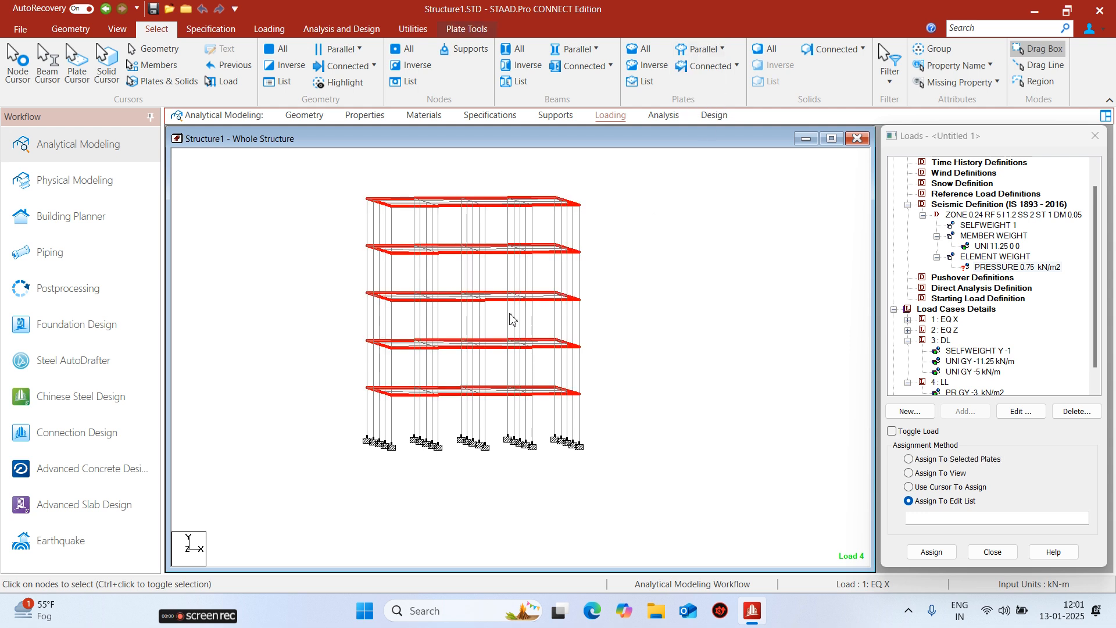
{"action": "left_click", "coordinate": [420, 156]}
{"action": "right_click_drag", "start_coordinate": [329, 225], "coordinate": [302, 227]}
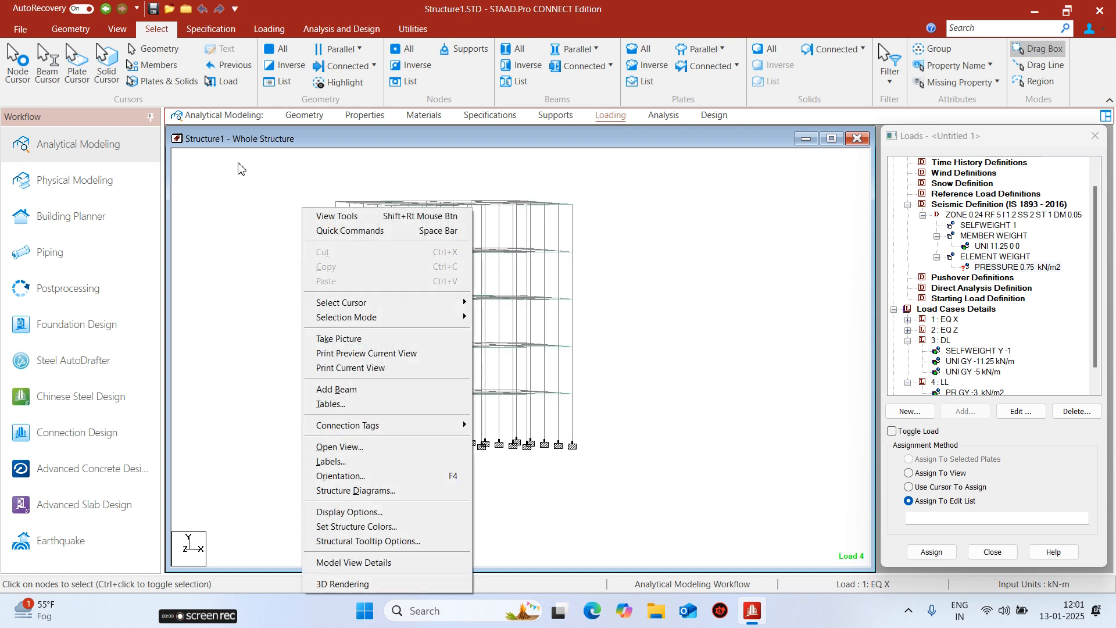
- Assign the 0.75 kN/m2 seismic element weight to the four floor plates below the roof as selected plates
{"action": "middle_click_drag", "start_coordinate": [690, 296], "coordinate": [678, 334]}
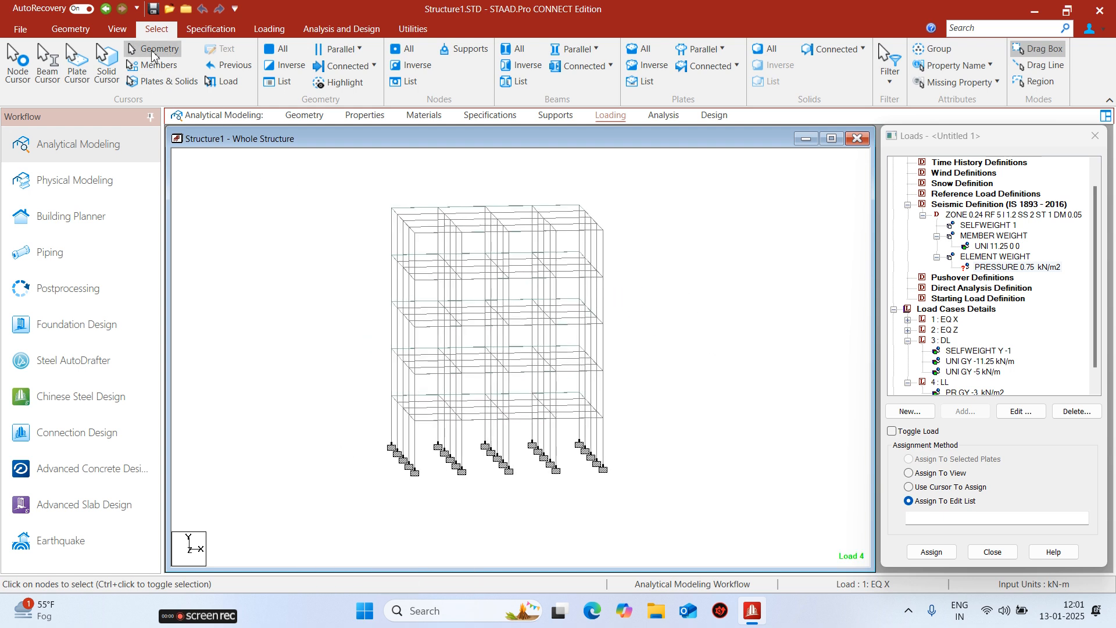
{"action": "left_click", "coordinate": [77, 64]}
{"action": "left_click", "coordinate": [480, 271]}
{"action": "left_click", "coordinate": [495, 317], "text": "ctrl"}
{"action": "left_click", "coordinate": [497, 364], "text": "ctrl"}
{"action": "left_click", "coordinate": [498, 410], "text": "ctrl"}
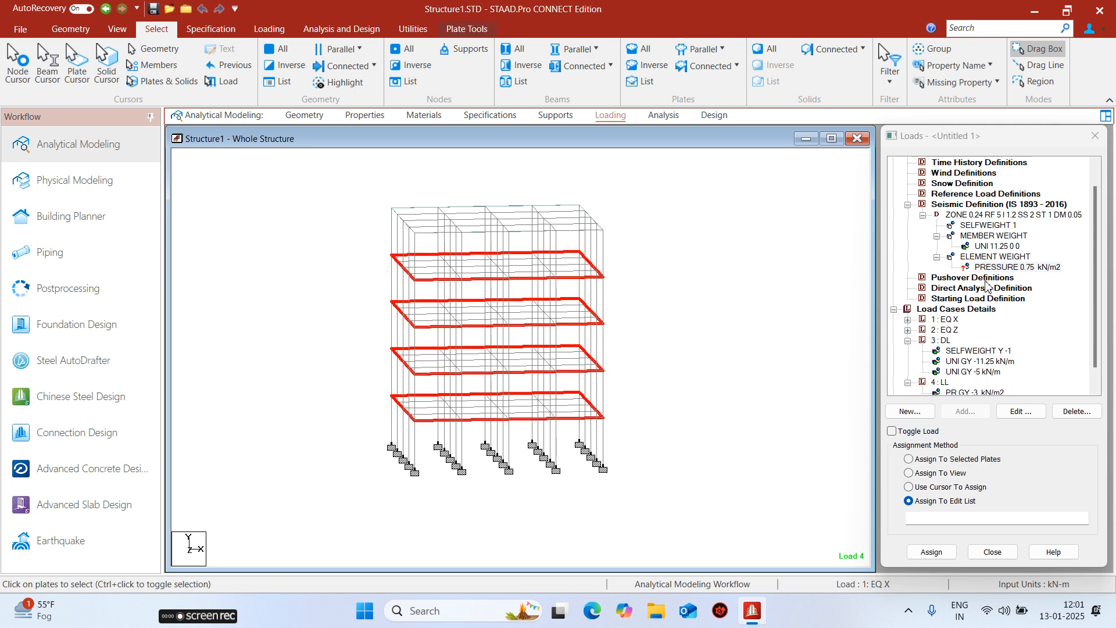
{"action": "left_click", "coordinate": [953, 458]}
{"action": "left_click", "coordinate": [943, 551]}
{"action": "left_click", "coordinate": [1020, 391]}
- Collapse the seismic definition and the DL and LL load cases in the load tree
{"action": "scroll", "coordinate": [968, 299], "scroll_direction": "down", "scroll_amount": 1}
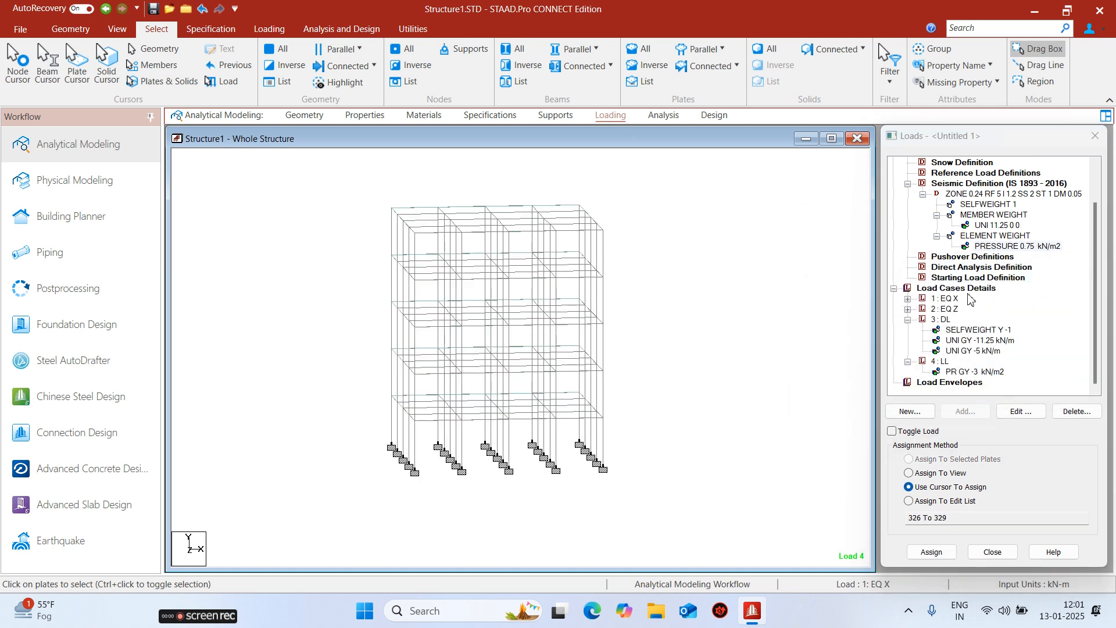
{"action": "scroll", "coordinate": [967, 294], "scroll_direction": "up", "scroll_amount": 1}
{"action": "left_click", "coordinate": [908, 215]}
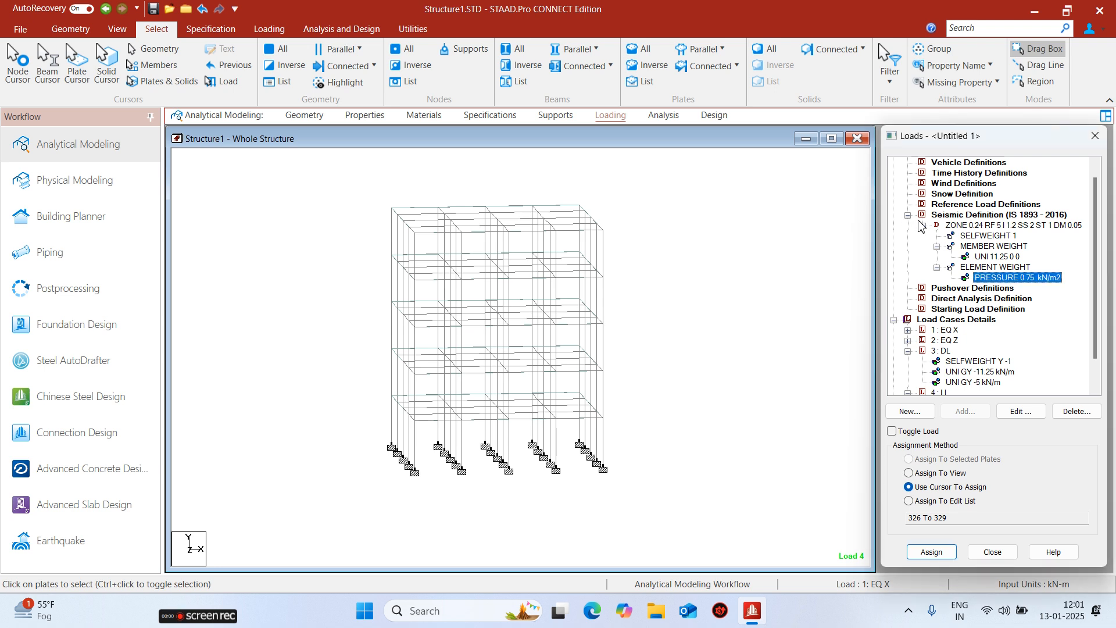
{"action": "left_click", "coordinate": [907, 215]}
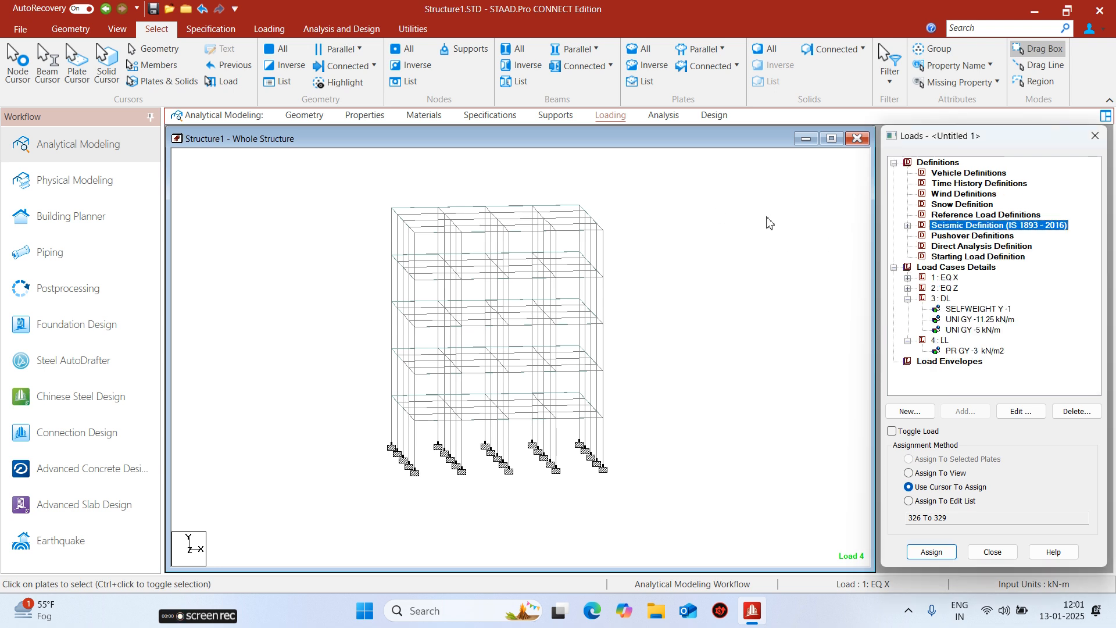
{"action": "left_click", "coordinate": [907, 300]}
{"action": "left_click", "coordinate": [908, 309]}
{"action": "left_click", "coordinate": [704, 235]}
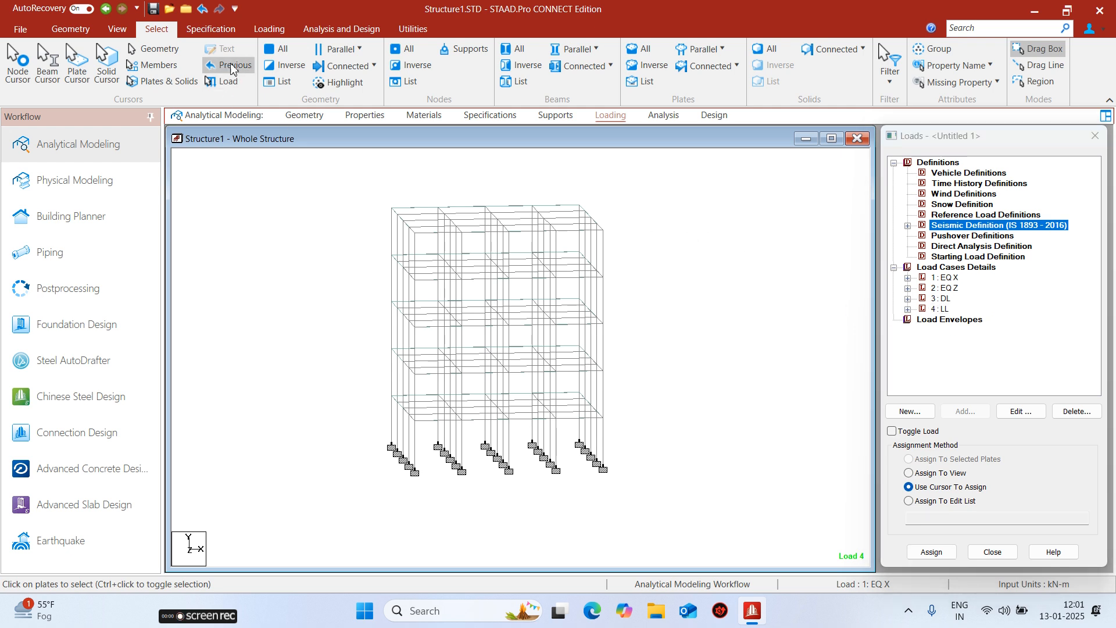
- Start the IS 875 (Part 3) : 2015 wind load generation with a 3 m height interval and Delhi as the basic wind speed location
{"action": "left_click", "coordinate": [267, 31]}
{"action": "left_click", "coordinate": [277, 74]}
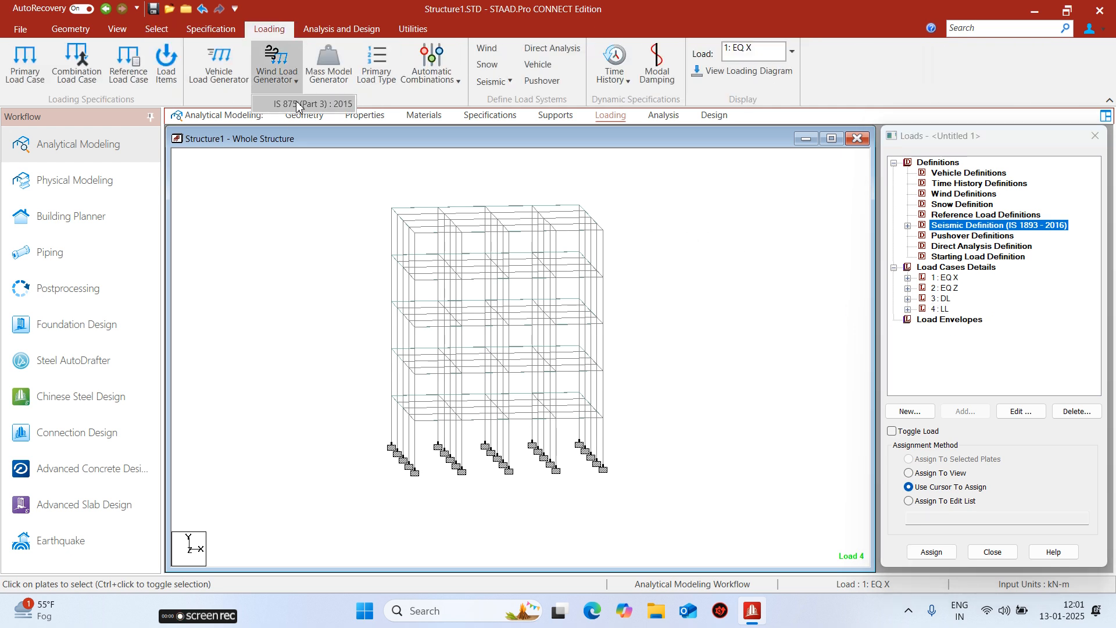
{"action": "left_click", "coordinate": [297, 105]}
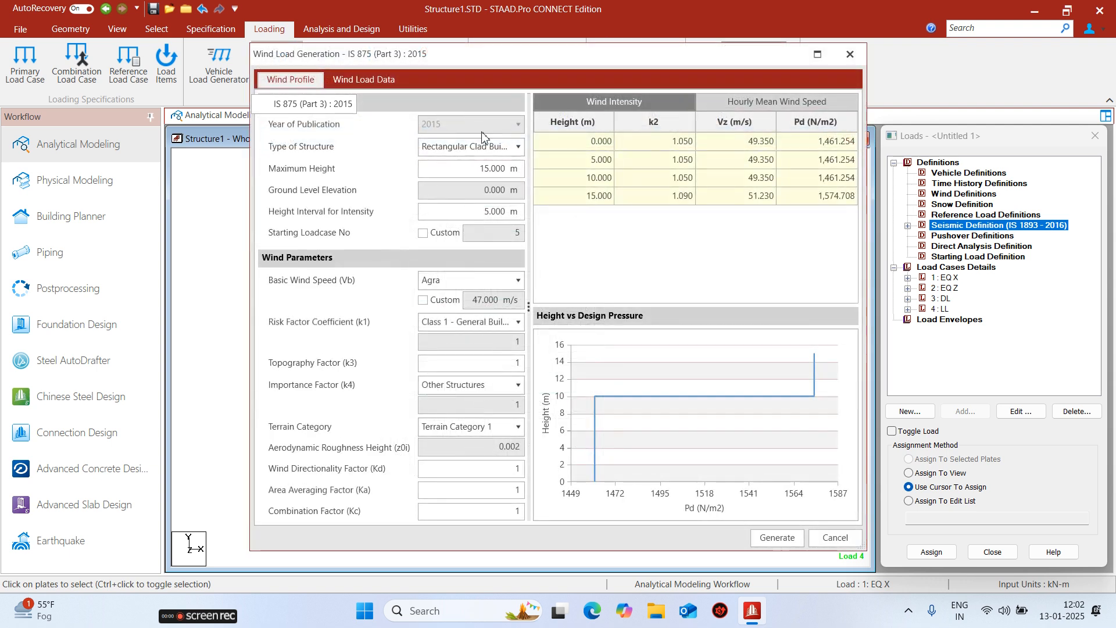
{"action": "left_click_drag", "start_coordinate": [486, 218], "coordinate": [489, 226]}
{"action": "type", "text": "3"}
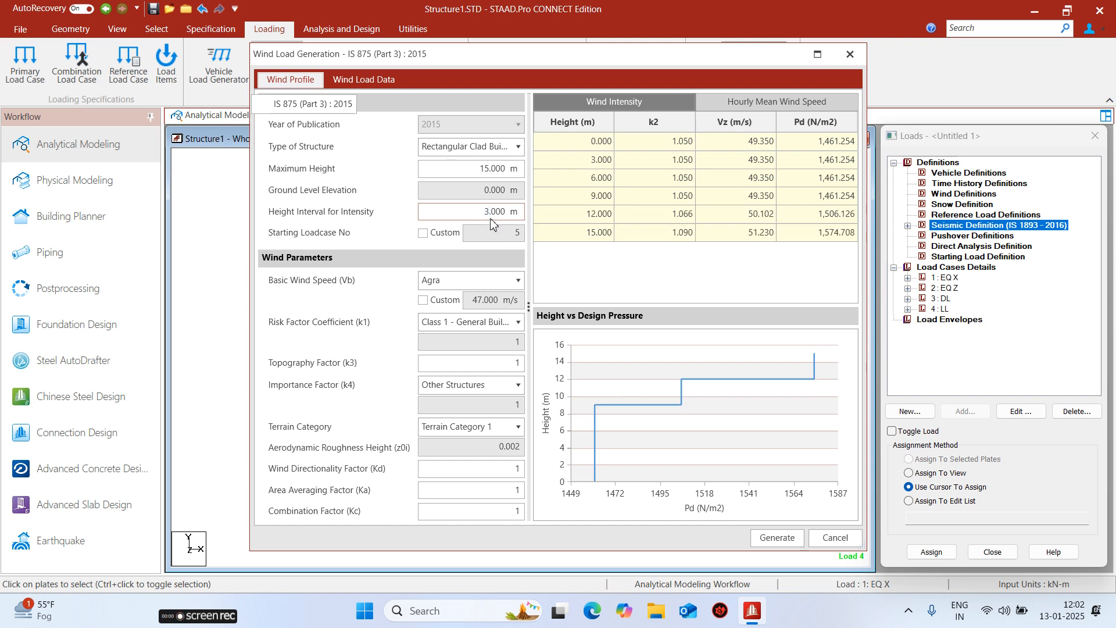
{"action": "left_click", "coordinate": [459, 280]}
{"action": "scroll", "coordinate": [466, 335], "scroll_direction": "down", "scroll_amount": 3}
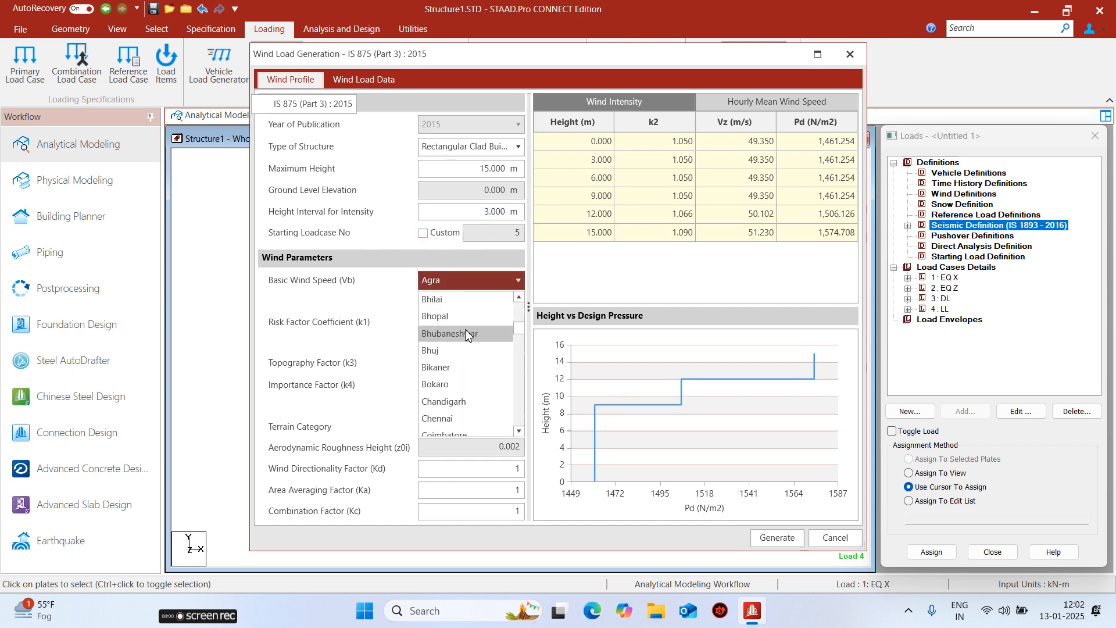
{"action": "scroll", "coordinate": [467, 349], "scroll_direction": "down", "scroll_amount": 3}
{"action": "left_click", "coordinate": [464, 419]}
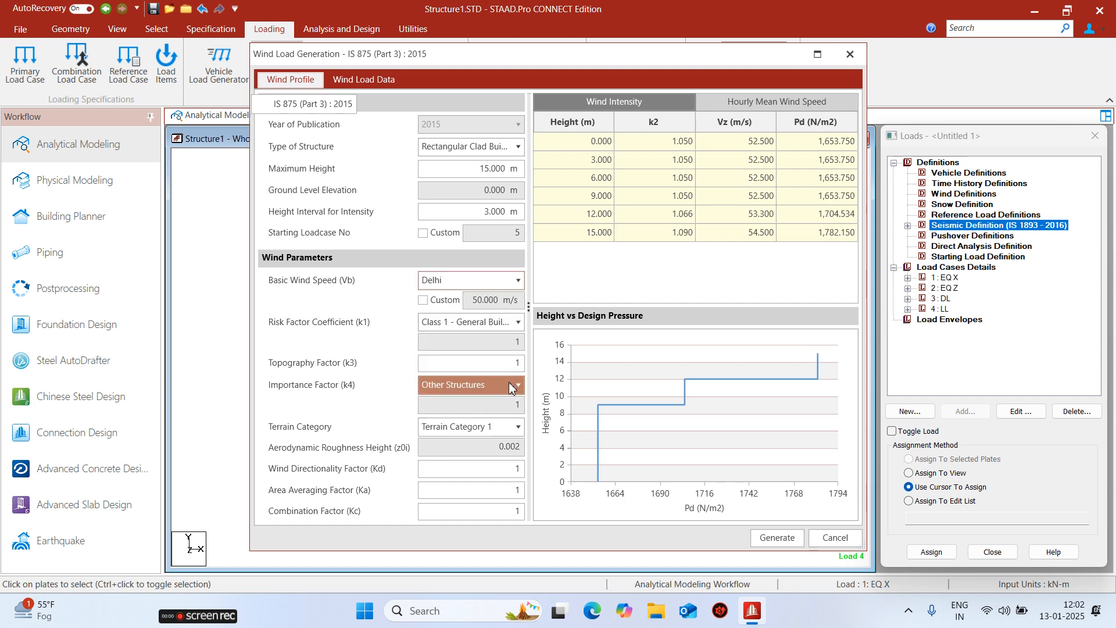
- Set the wind profile to Terrain Category 3 with Kd 0.9, Ka 0.81 and Kc 0.9
{"action": "left_click", "coordinate": [488, 427]}
{"action": "left_click", "coordinate": [493, 487]}
{"action": "left_click_drag", "start_coordinate": [514, 475], "coordinate": [528, 465]}
{"action": "type", "text": "0.9"}
{"action": "key", "text": "Tab"}
{"action": "type", "text": "0.81"}
{"action": "key", "text": "Tab"}
{"action": "type", "text": "0.9"}
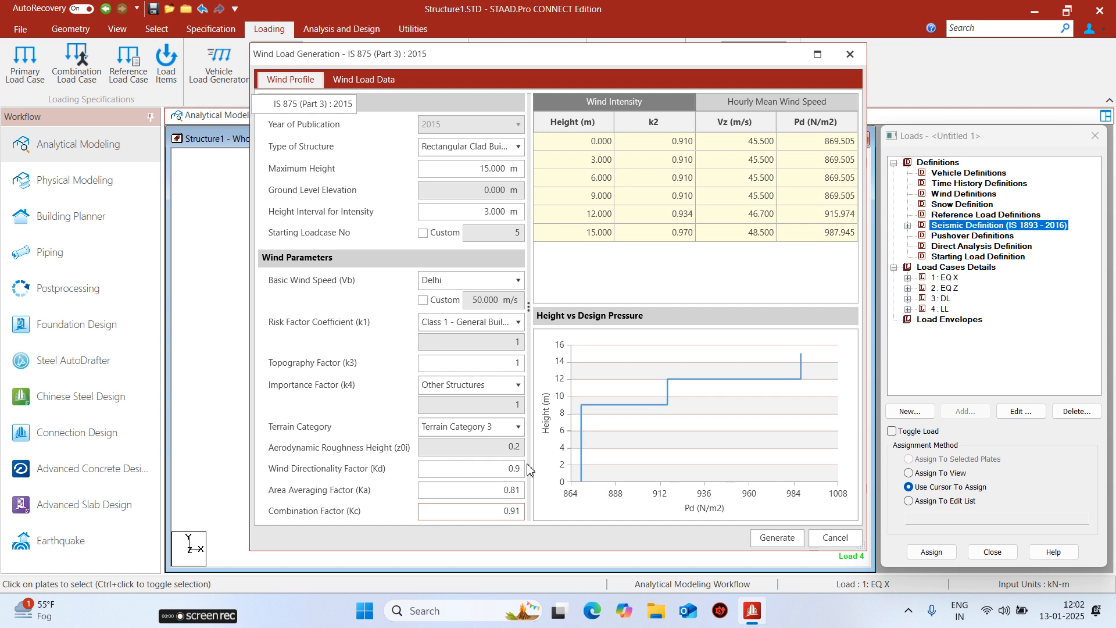
{"action": "left_click", "coordinate": [517, 491]}
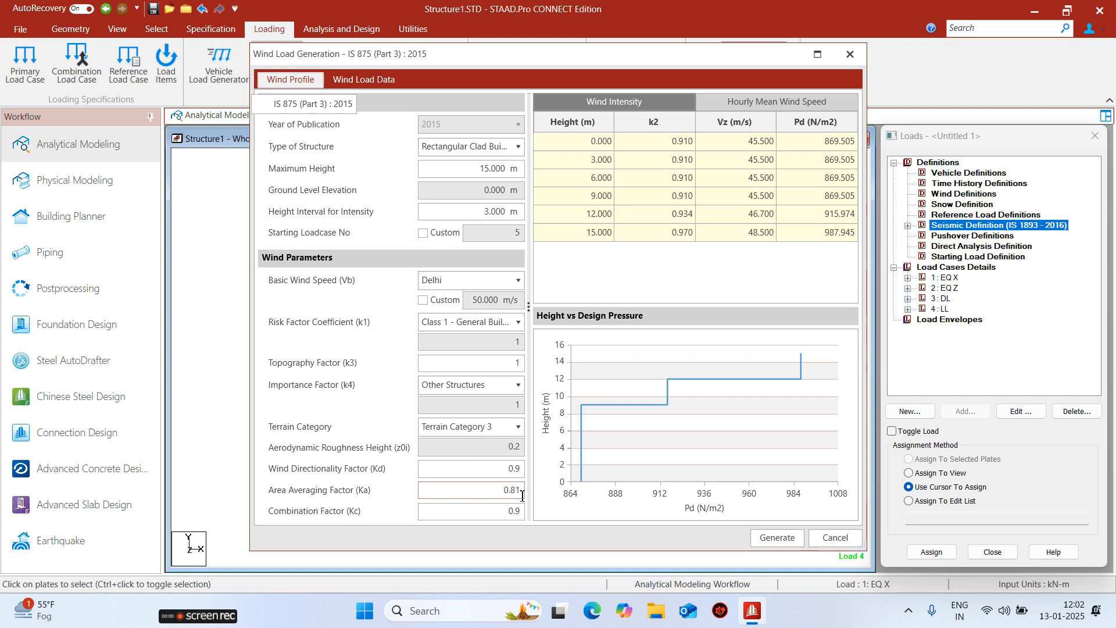
- Set the wind load permeability to openings between 5% and 20% and generate the wind loads
{"action": "left_click", "coordinate": [365, 79]}
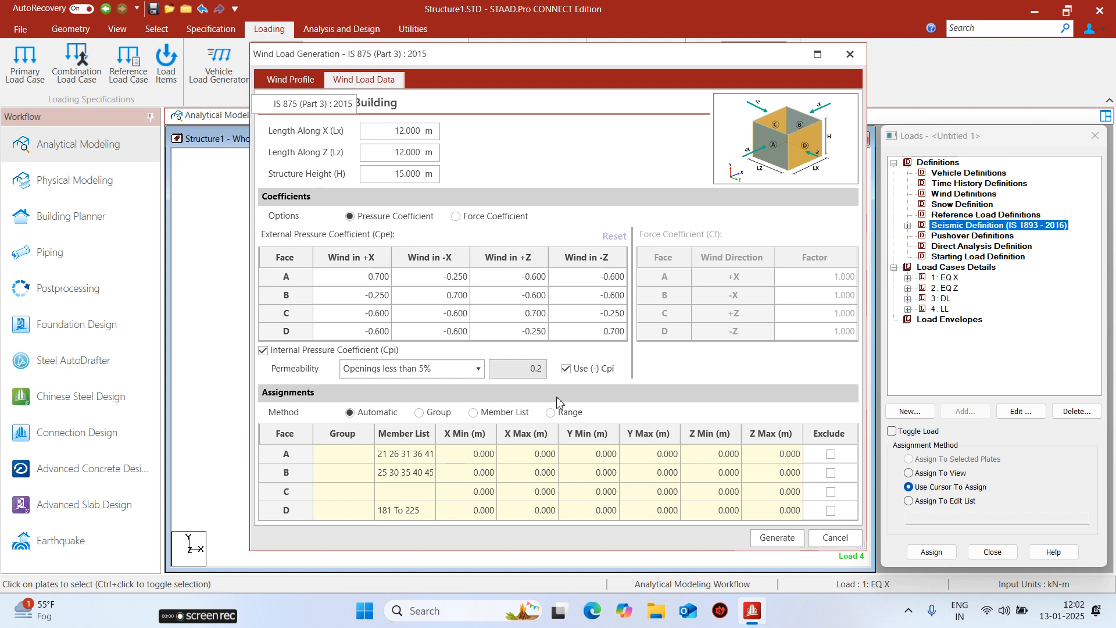
{"action": "left_click", "coordinate": [459, 369]}
{"action": "left_click", "coordinate": [428, 405]}
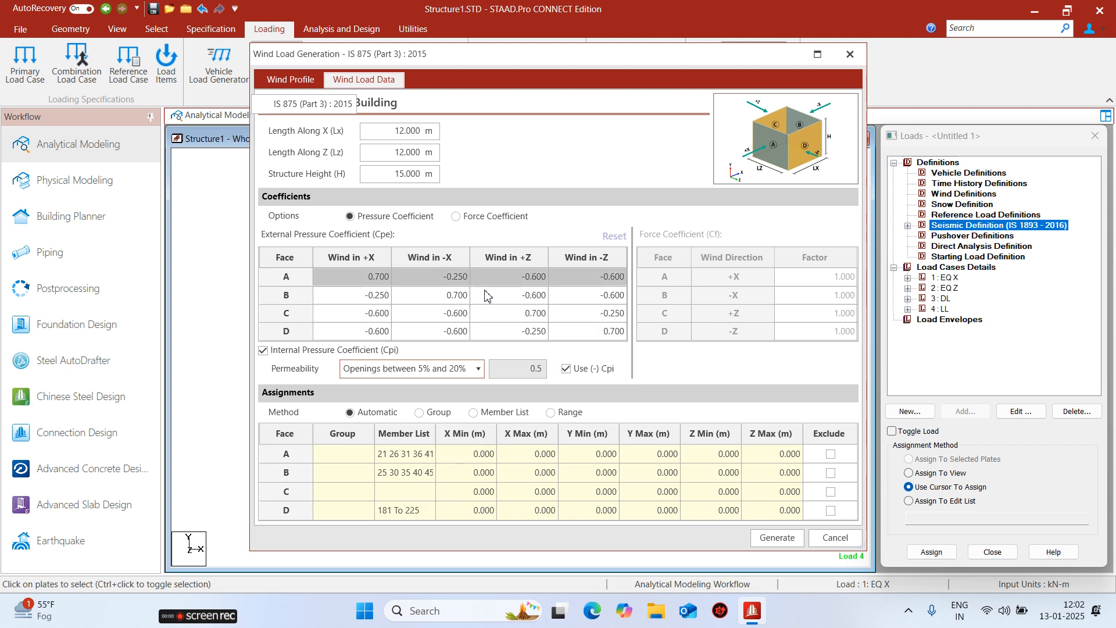
{"action": "left_click", "coordinate": [777, 538]}
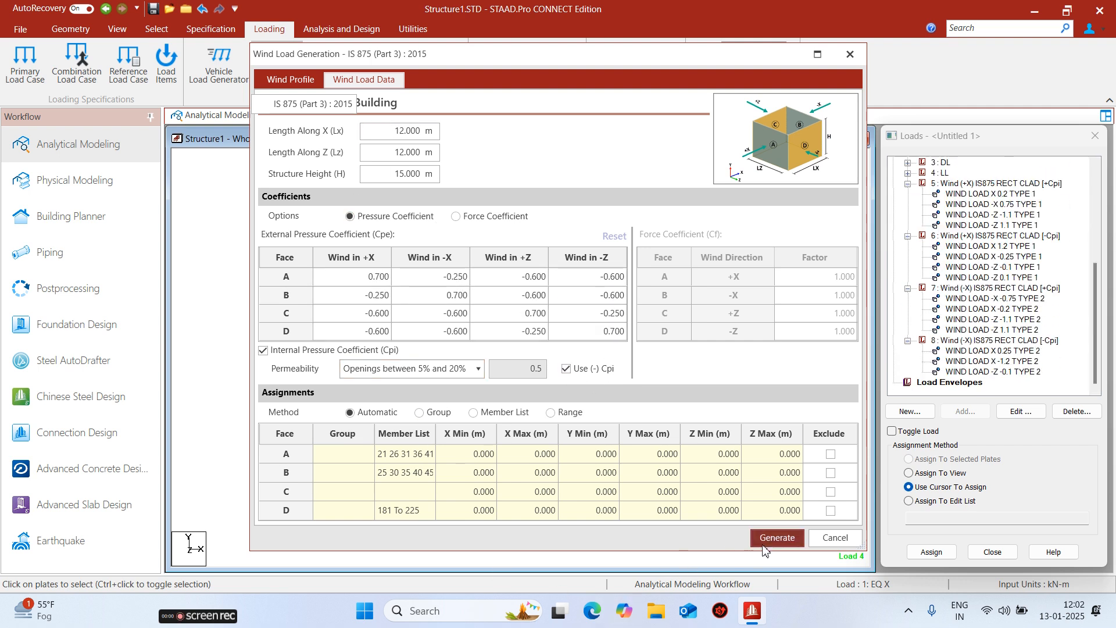
- Collapse the generated wind load cases 5 to 12 in the load tree
{"action": "left_click_drag", "start_coordinate": [1095, 323], "coordinate": [1071, 149]}
{"action": "scroll", "coordinate": [922, 363], "scroll_direction": "down", "scroll_amount": 3}
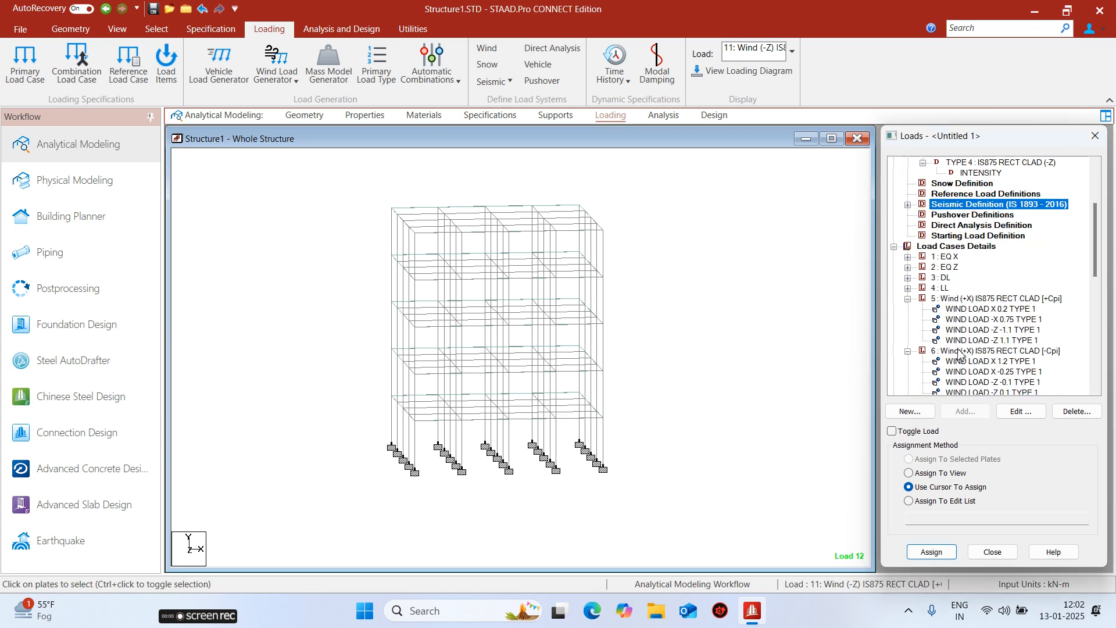
{"action": "left_click", "coordinate": [908, 299]}
{"action": "left_click", "coordinate": [907, 310]}
{"action": "left_click", "coordinate": [908, 320]}
{"action": "left_click", "coordinate": [909, 330]}
{"action": "left_click", "coordinate": [909, 341]}
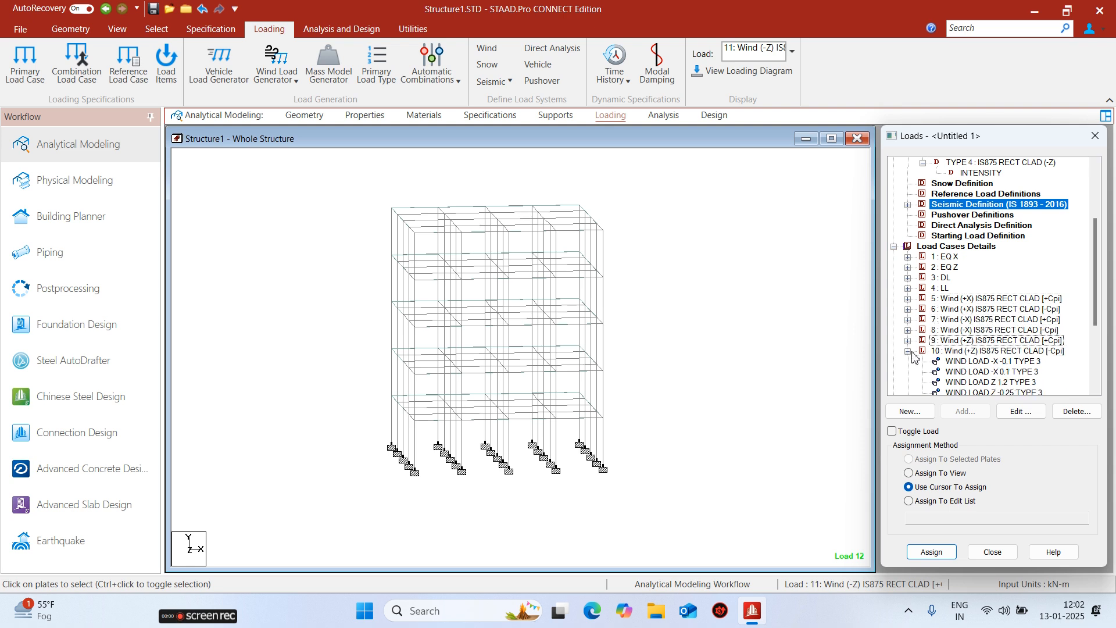
{"action": "left_click", "coordinate": [908, 351]}
{"action": "scroll", "coordinate": [920, 333], "scroll_direction": "down", "scroll_amount": 1}
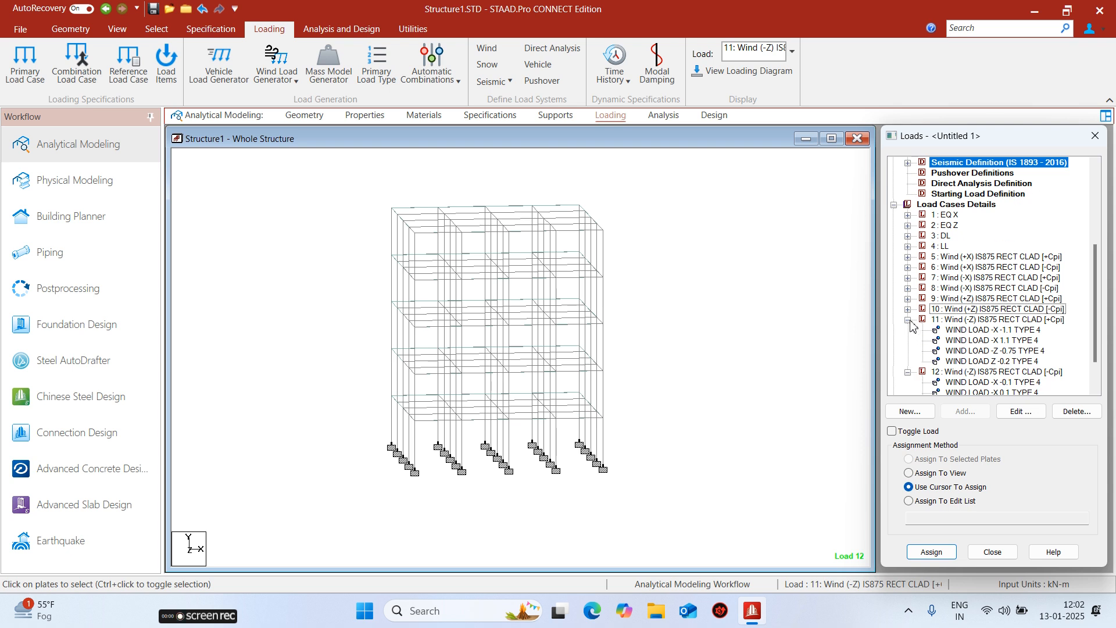
{"action": "left_click", "coordinate": [908, 320]}
{"action": "left_click", "coordinate": [908, 330]}
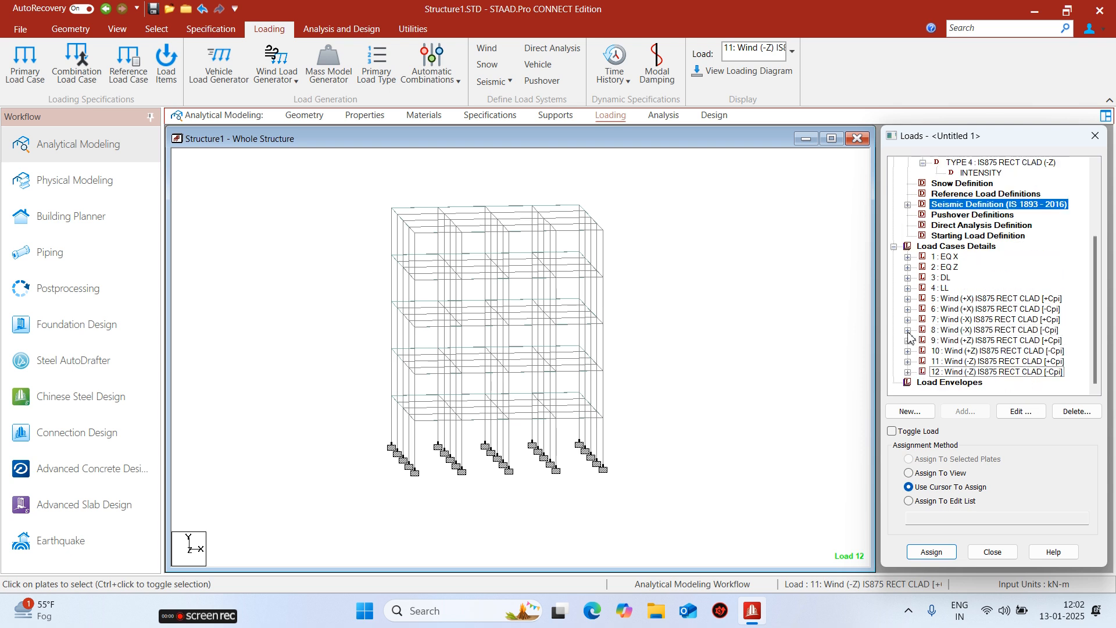
- Open the combination definition form for a new load case 13 under the load case details
{"action": "left_click", "coordinate": [958, 246]}
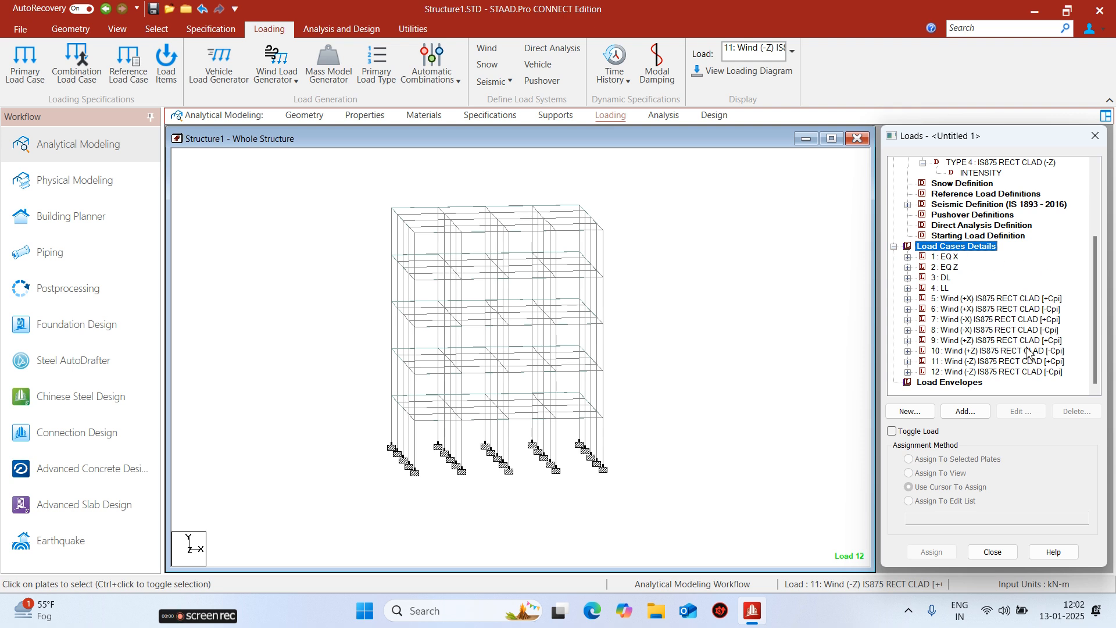
{"action": "left_click", "coordinate": [964, 411]}
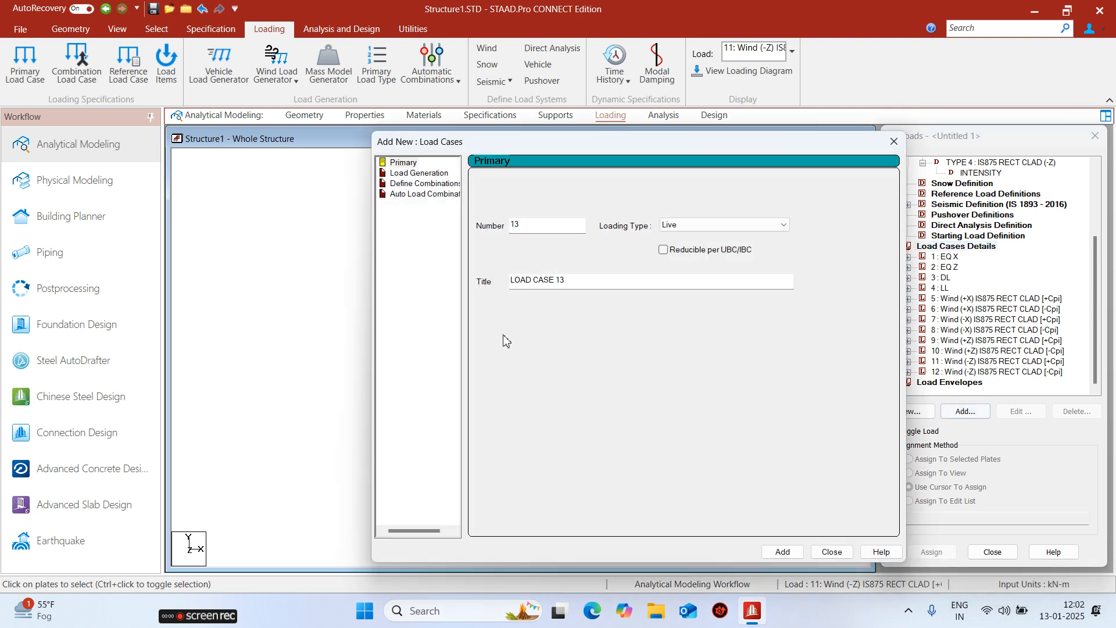
{"action": "left_click", "coordinate": [422, 183]}
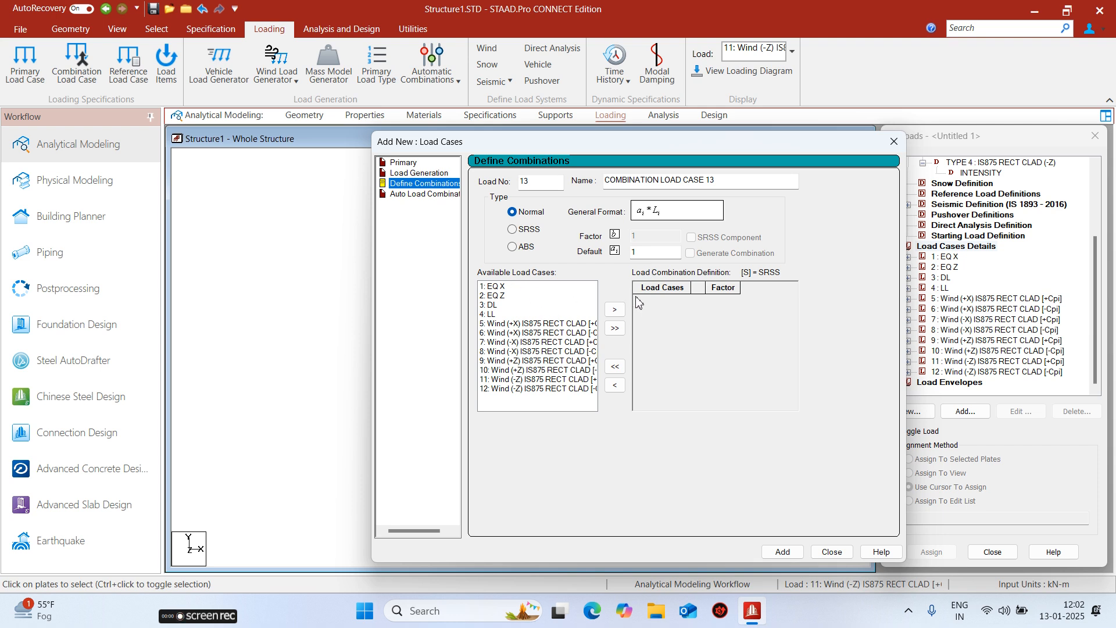
- Compare the general formats of the SRSS, ABS and Normal combination types, leaving the type at Normal
{"action": "left_click", "coordinate": [526, 232]}
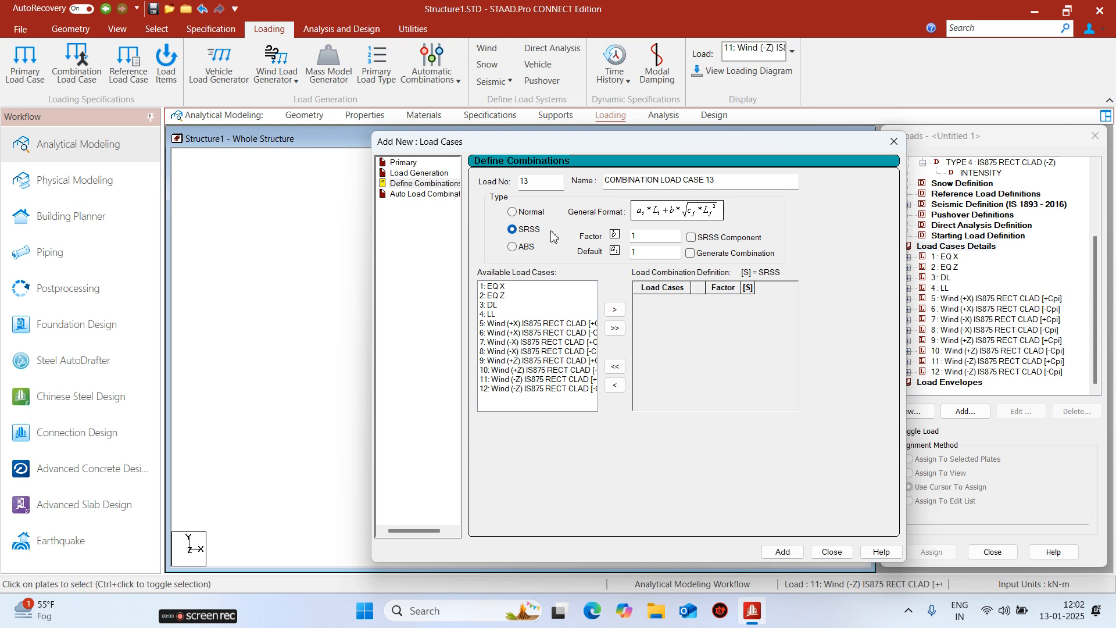
{"action": "left_click", "coordinate": [524, 246]}
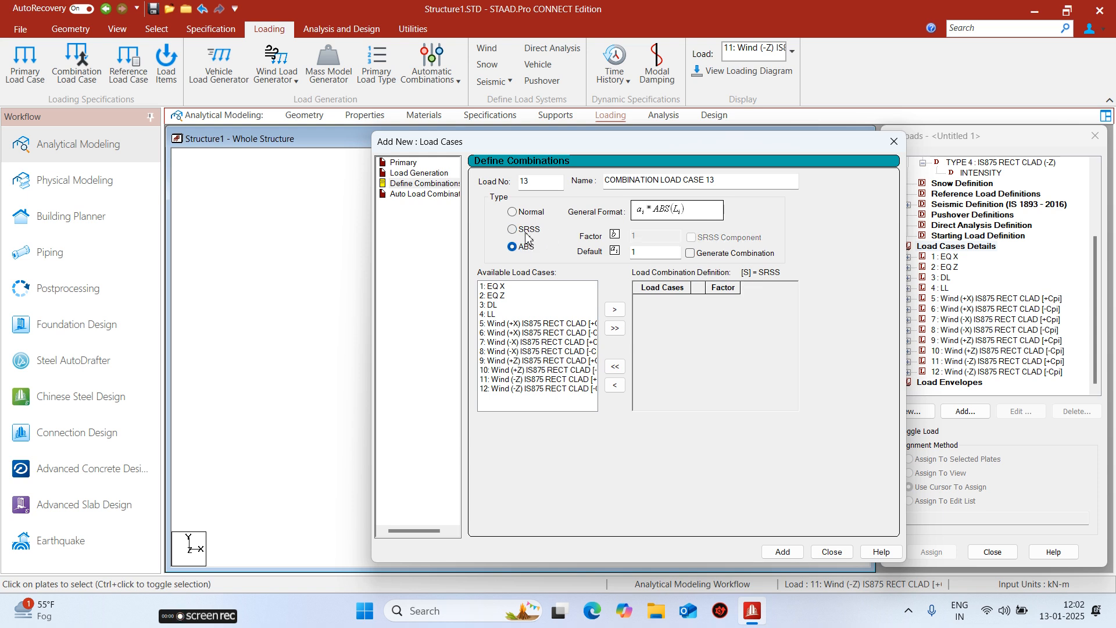
{"action": "left_click", "coordinate": [527, 230]}
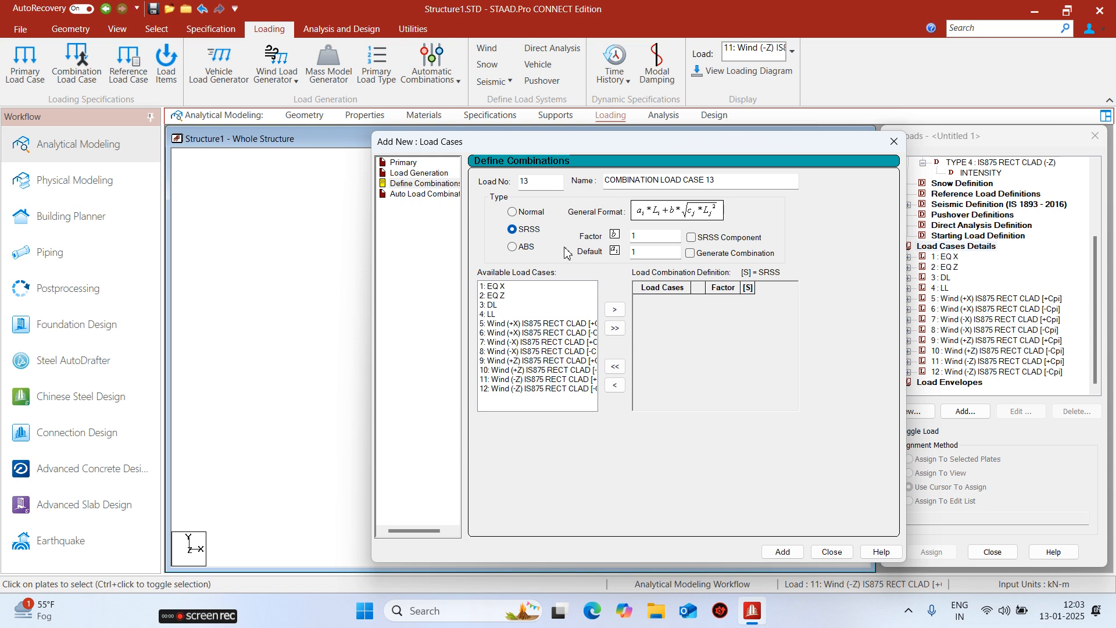
{"action": "left_click", "coordinate": [525, 214]}
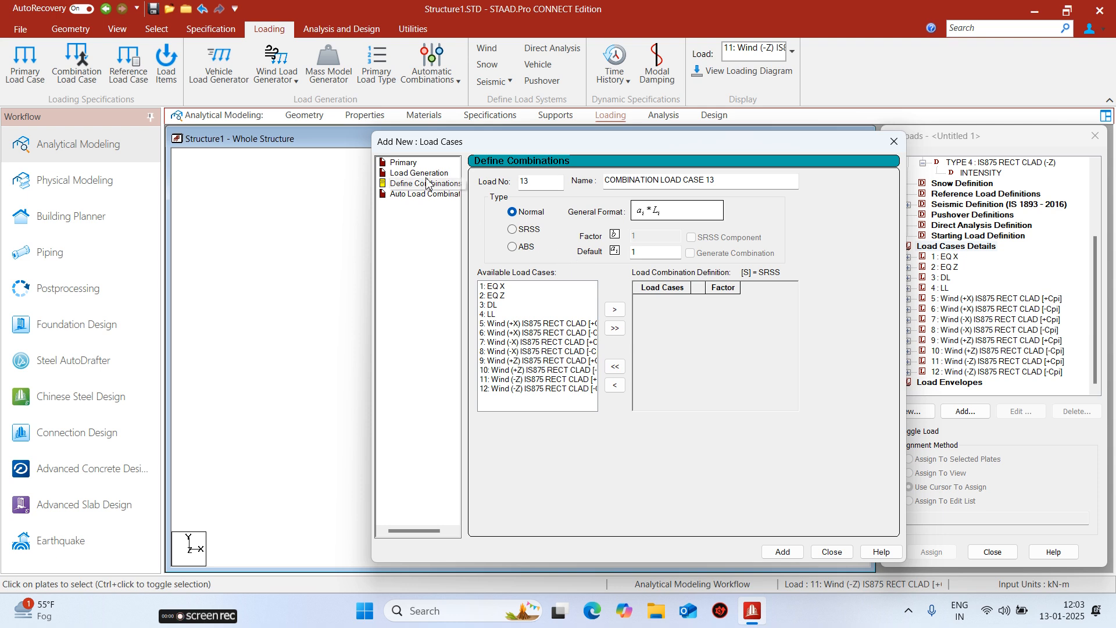
- Include load cases 1: EQ X and 3: DL in the combination with a factor of 1.5 each
{"action": "left_click", "coordinate": [509, 287]}
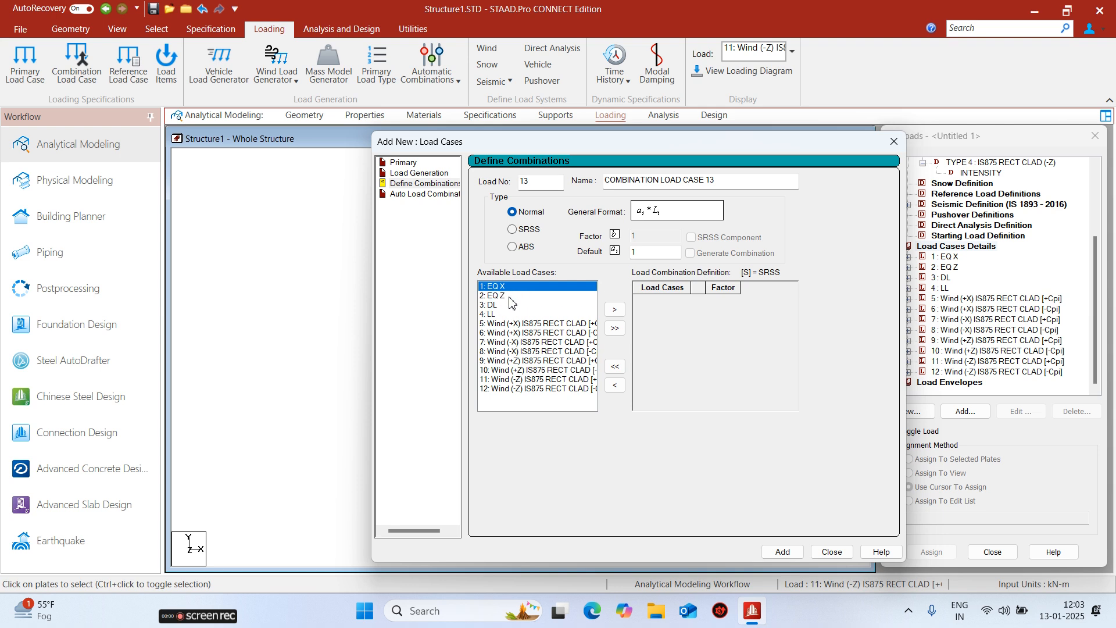
{"action": "left_click", "coordinate": [504, 305], "text": "ctrl"}
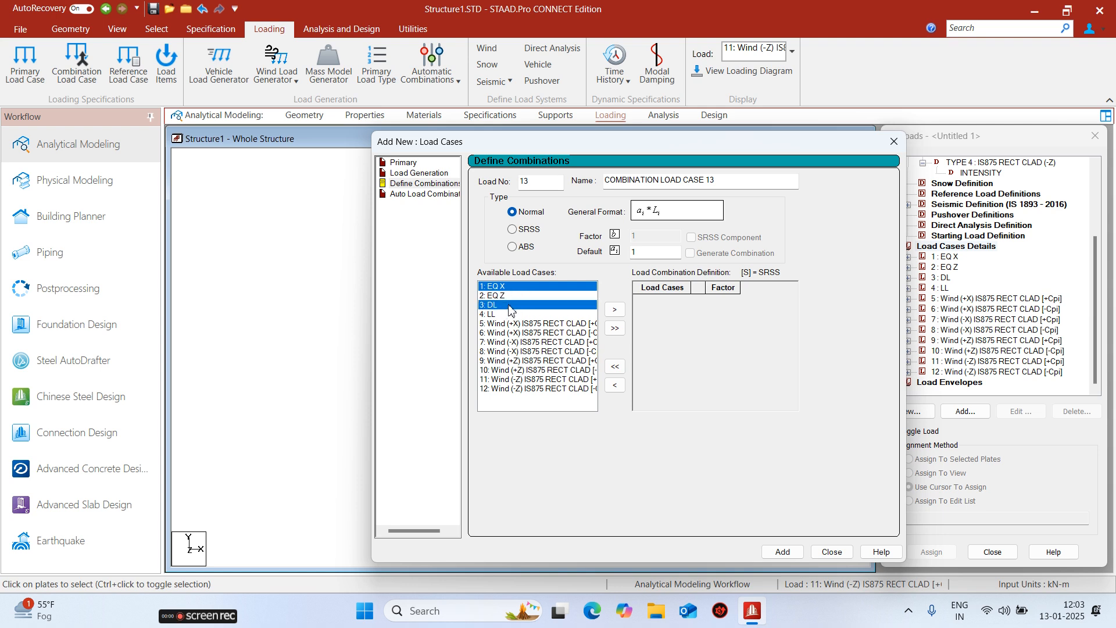
{"action": "left_click", "coordinate": [608, 313]}
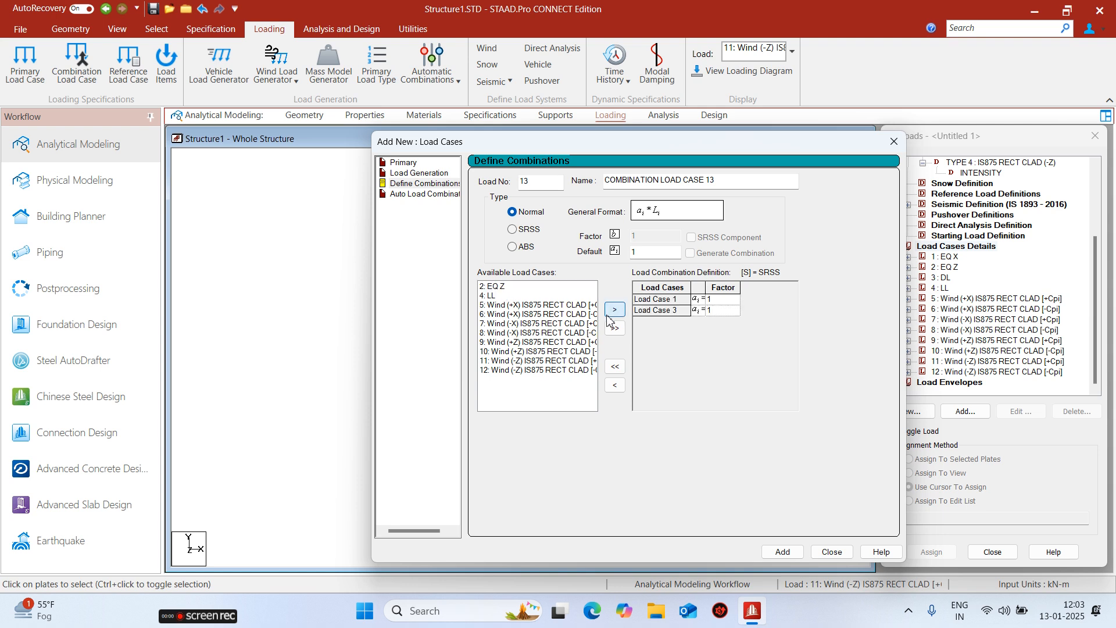
{"action": "left_click", "coordinate": [719, 299]}
{"action": "type", "text": ".5"}
{"action": "left_click", "coordinate": [734, 311]}
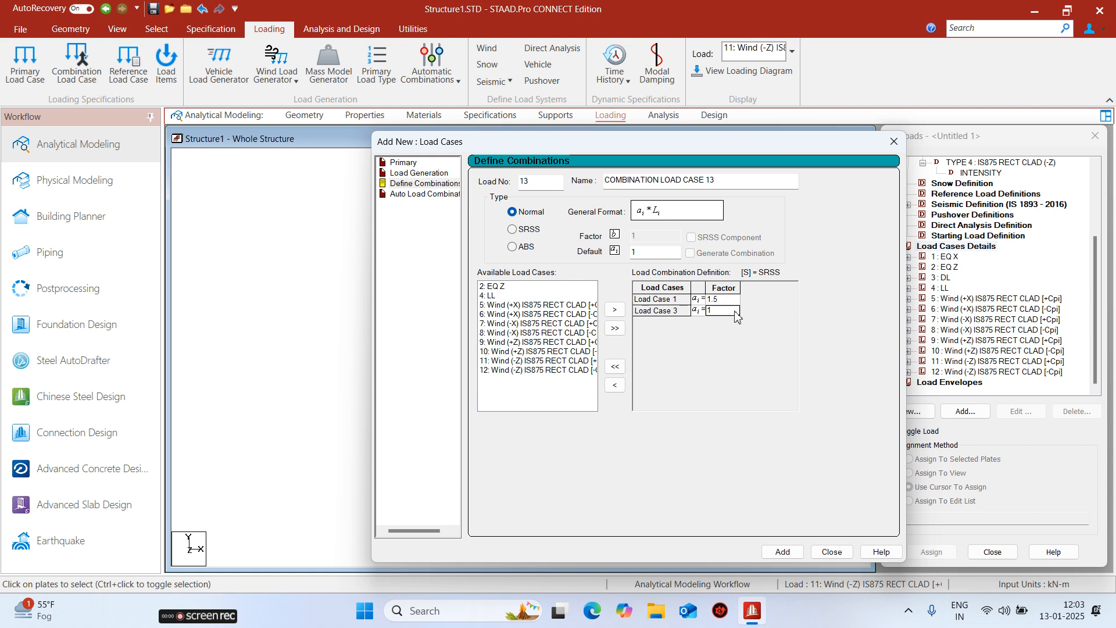
{"action": "type", "text": "."}
- Add combination load case 13 to the model and check its EQ X component in the load tree
{"action": "left_click", "coordinate": [785, 552]}
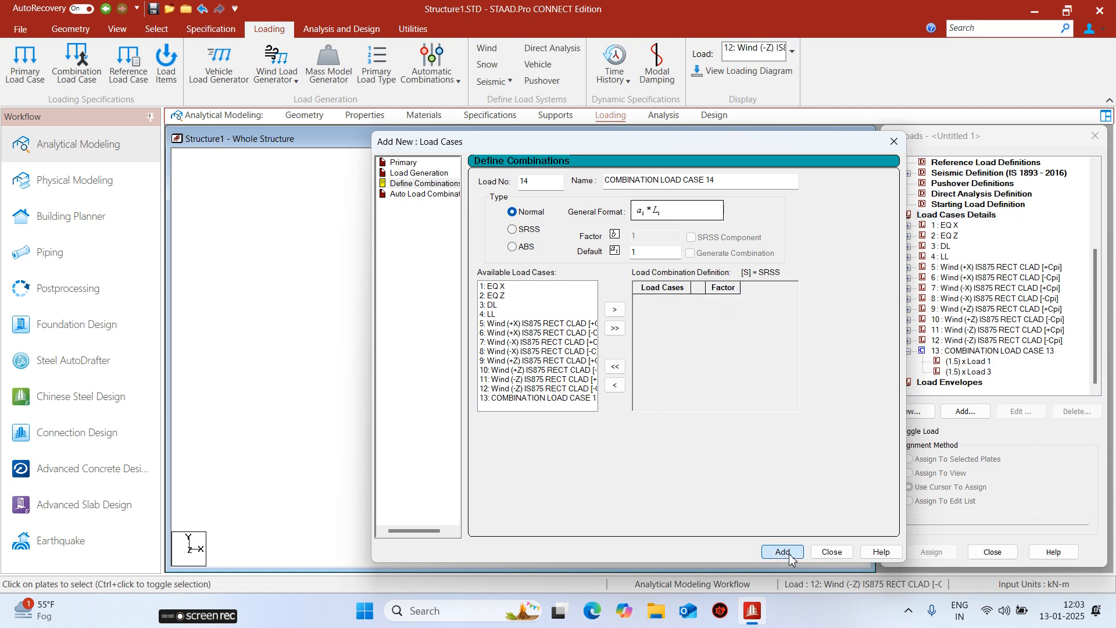
{"action": "left_click", "coordinate": [829, 552]}
{"action": "left_click", "coordinate": [983, 362]}
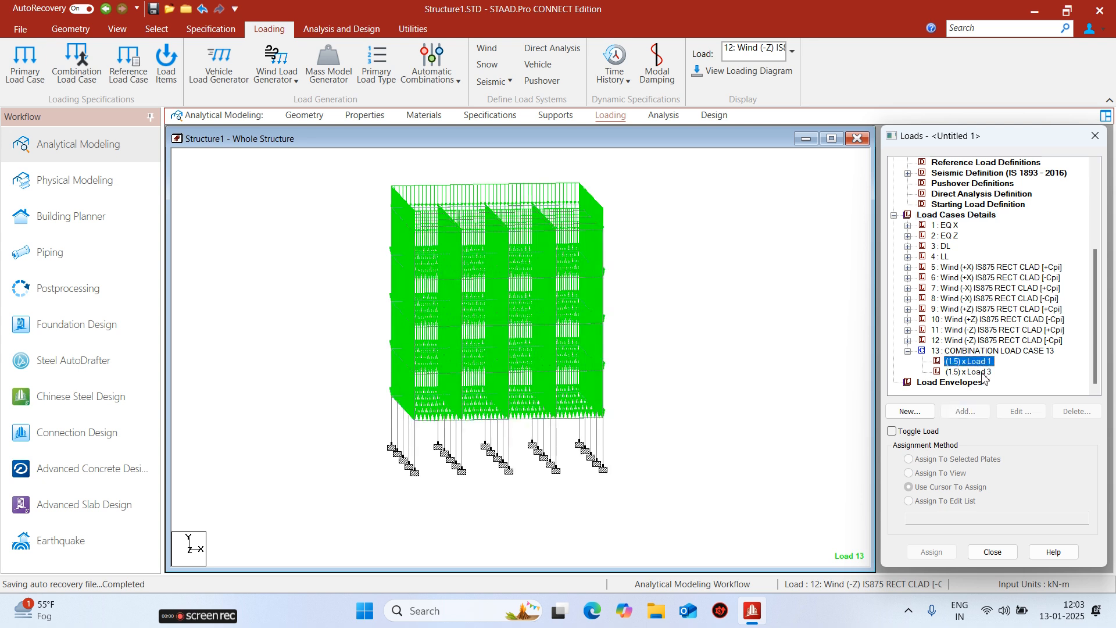
{"action": "left_click", "coordinate": [989, 351]}
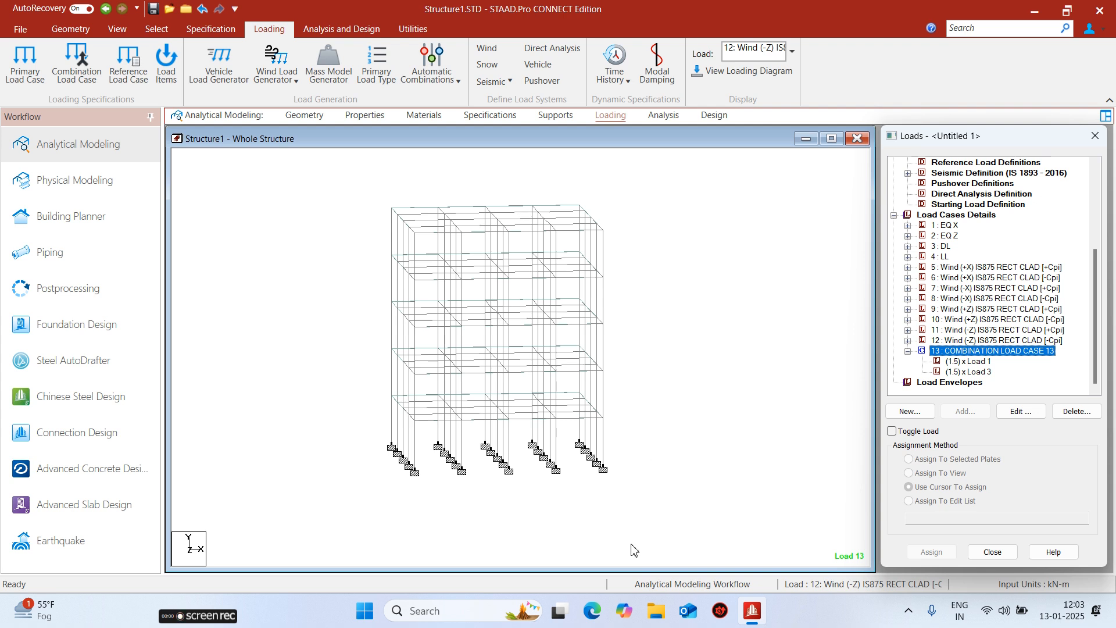
- Switch to File Explorer and look for the concrete code in the IS Codes folder on the Desktop
{"action": "left_click", "coordinate": [655, 612]}
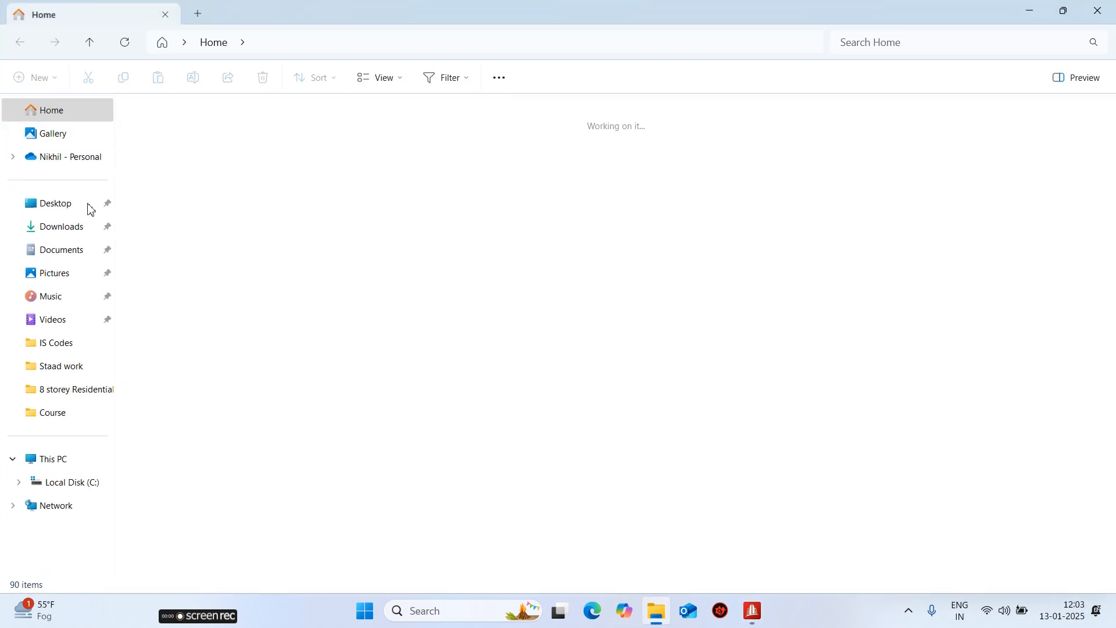
{"action": "left_click", "coordinate": [89, 206]}
{"action": "left_click", "coordinate": [186, 171]}
{"action": "double_click", "coordinate": [186, 173]}
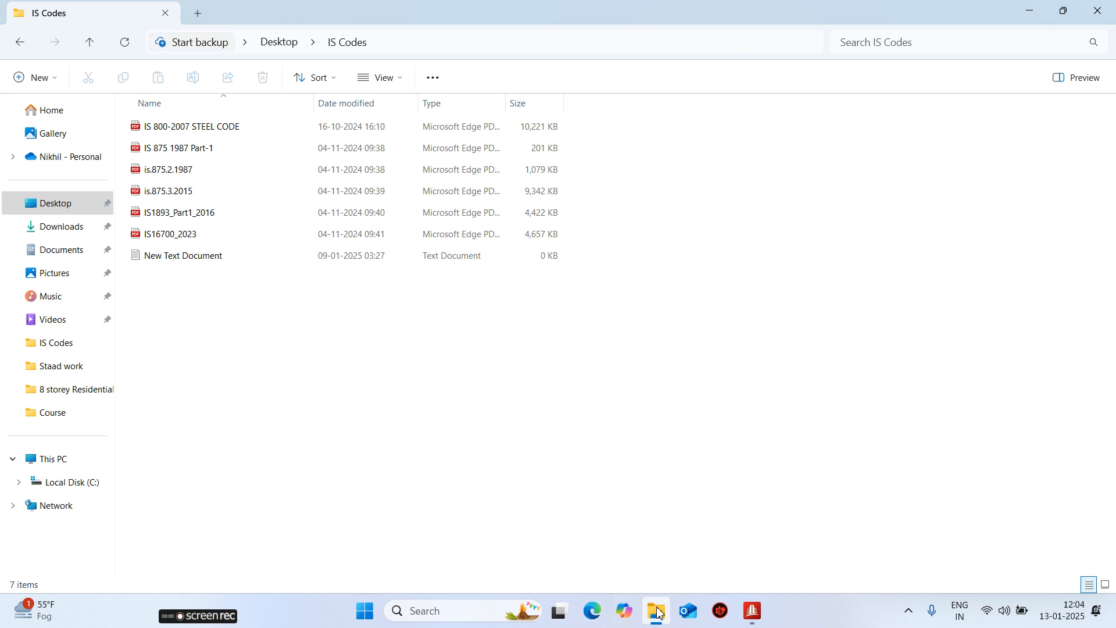
- Switch to Microsoft Edge, search the web for IS 456 and open the IS 456 (2000) PDF
{"action": "left_click", "coordinate": [592, 611]}
{"action": "type", "text": "IS 456"}
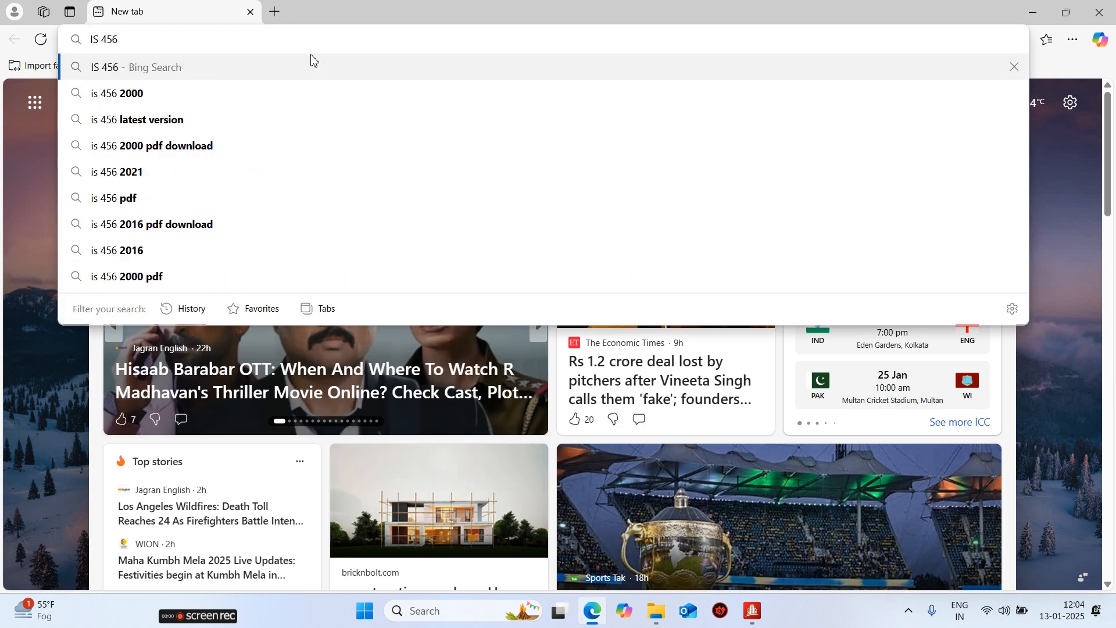
{"action": "key", "text": "Return"}
{"action": "left_click", "coordinate": [266, 272]}
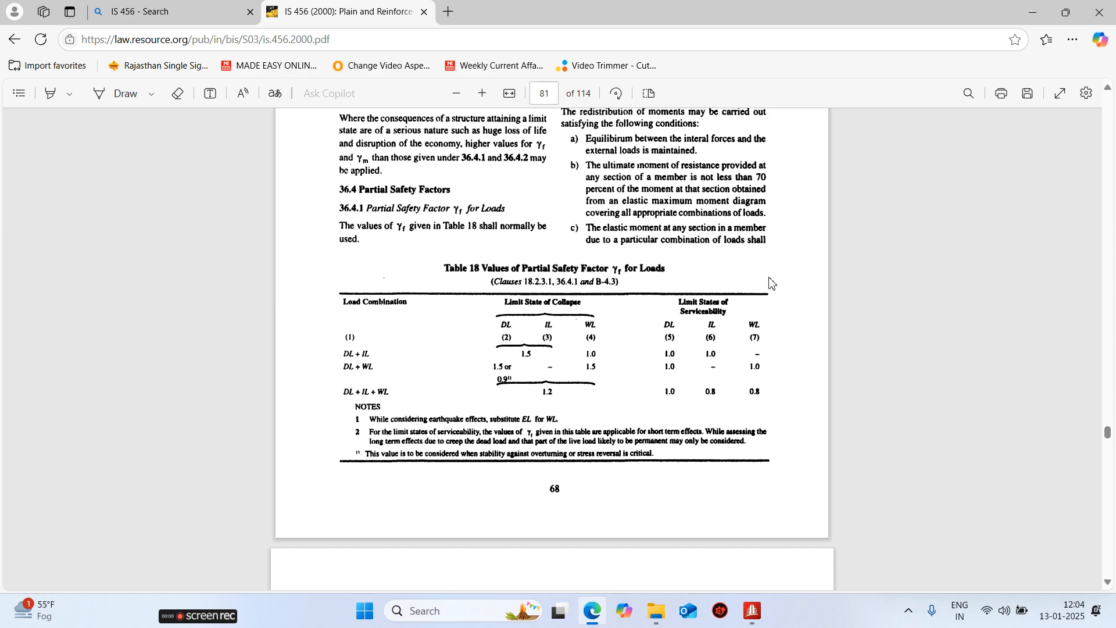
- Examine Table 18 on partial safety factors for loads and the contents list of the IS 456 : 2000 code
{"action": "scroll", "coordinate": [768, 278], "scroll_direction": "down", "scroll_amount": 5}
{"action": "scroll", "coordinate": [763, 314], "scroll_direction": "up", "scroll_amount": 6}
{"action": "left_click_drag", "start_coordinate": [1109, 434], "coordinate": [1106, 130]}
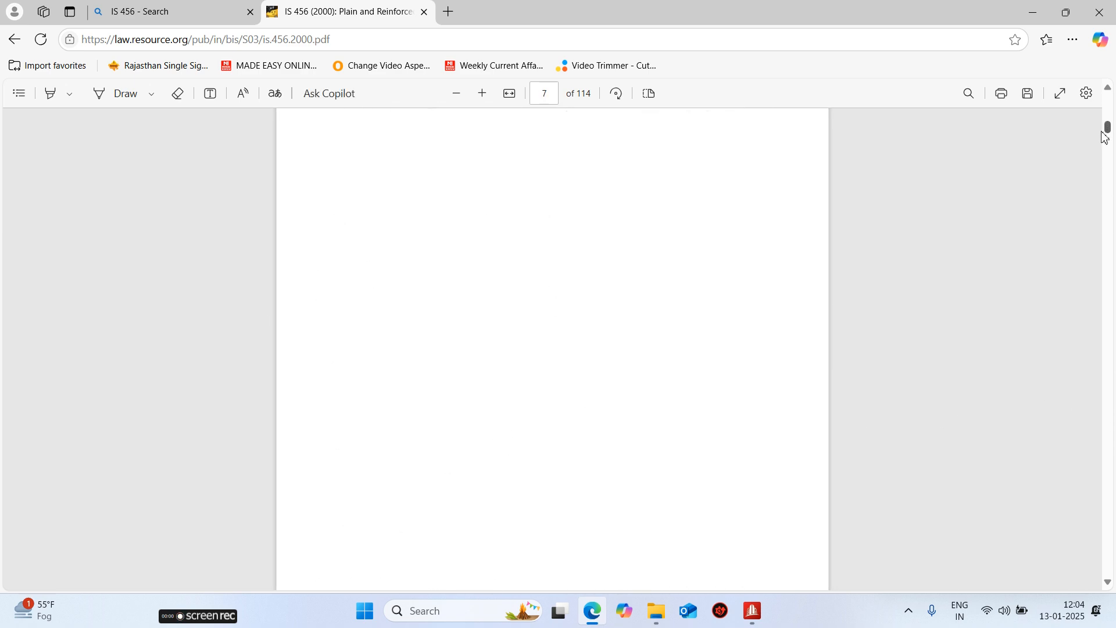
{"action": "scroll", "coordinate": [558, 378], "scroll_direction": "down", "scroll_amount": 20}
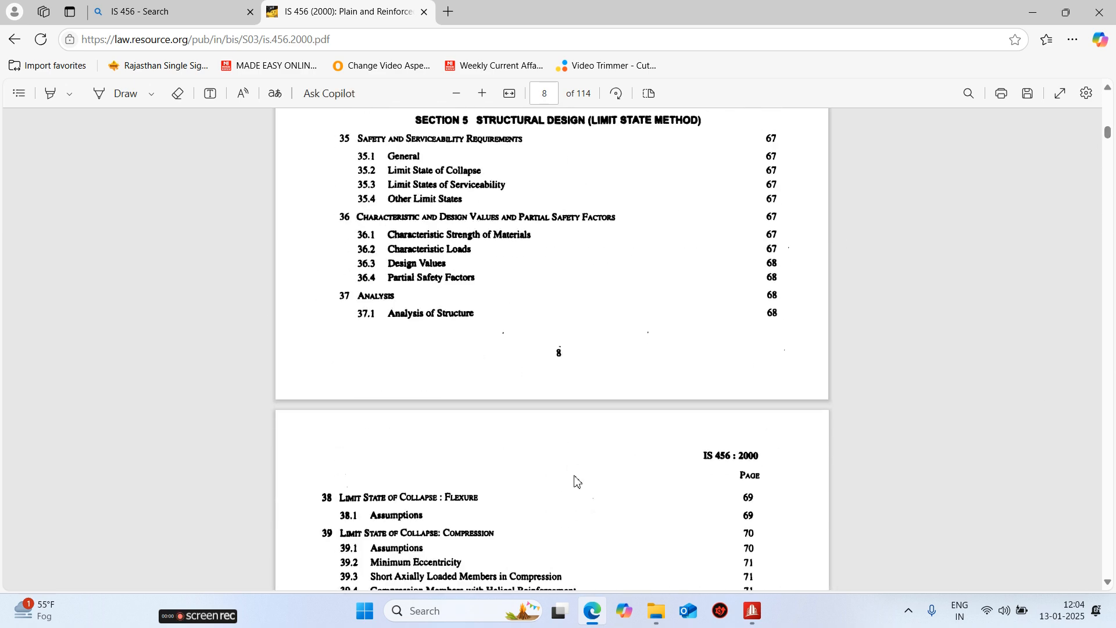
- Look through the IS 456 : 2000 PDF for Table 18 on partial safety factors for loads, on page 68 of the code
{"action": "scroll", "coordinate": [577, 466], "scroll_direction": "down", "scroll_amount": 15}
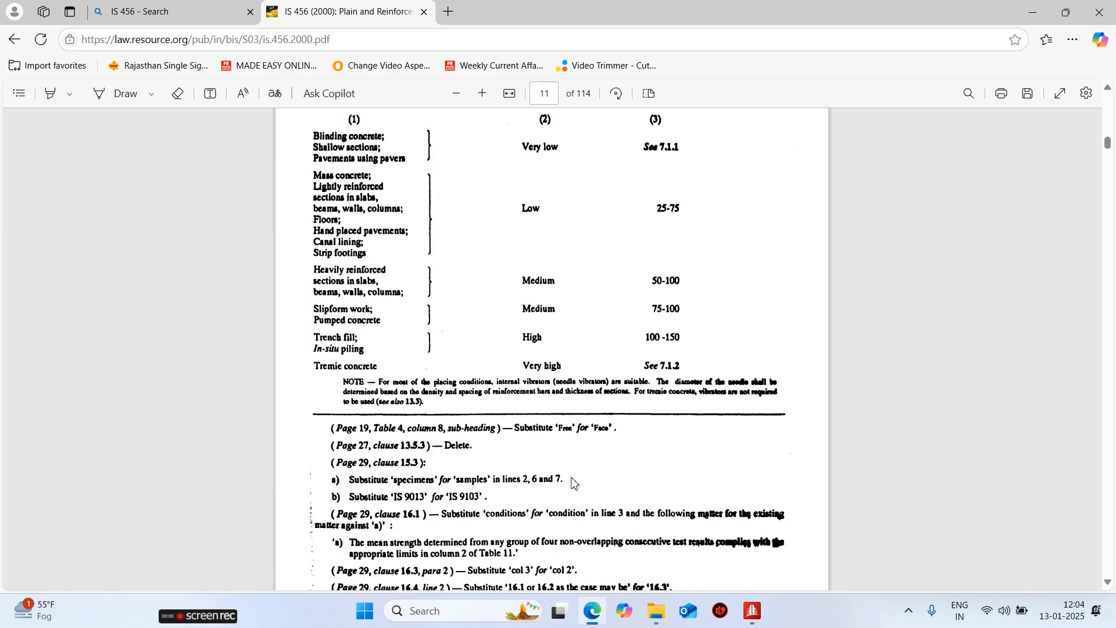
{"action": "scroll", "coordinate": [577, 498], "scroll_direction": "down", "scroll_amount": 15}
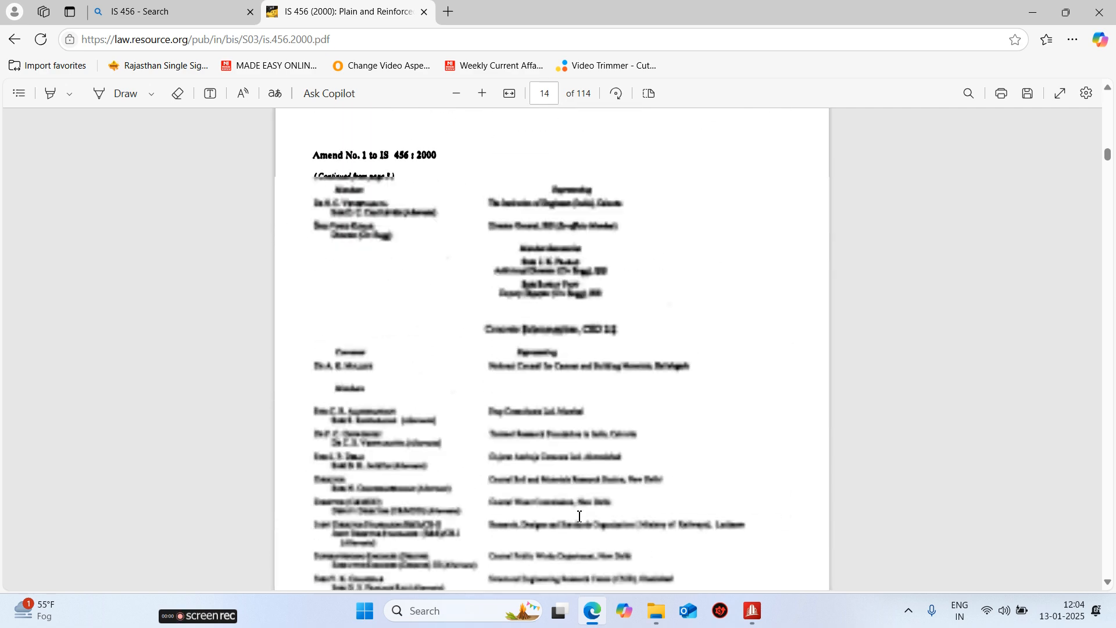
{"action": "scroll", "coordinate": [577, 516], "scroll_direction": "down", "scroll_amount": 15}
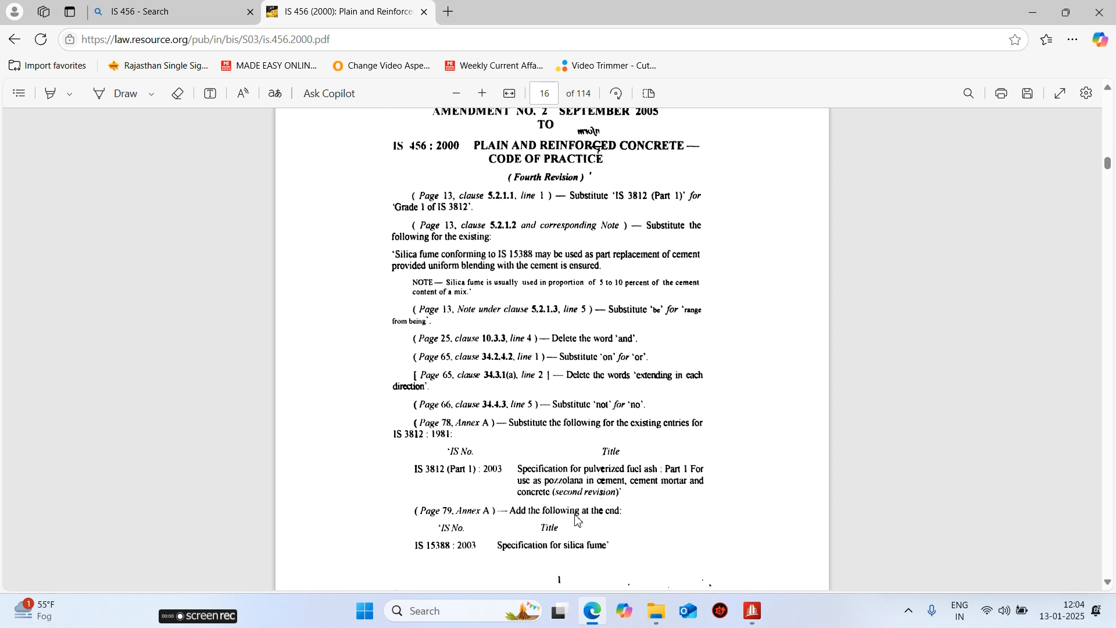
{"action": "scroll", "coordinate": [540, 445], "scroll_direction": "down", "scroll_amount": 5, "text": "ctrl"}
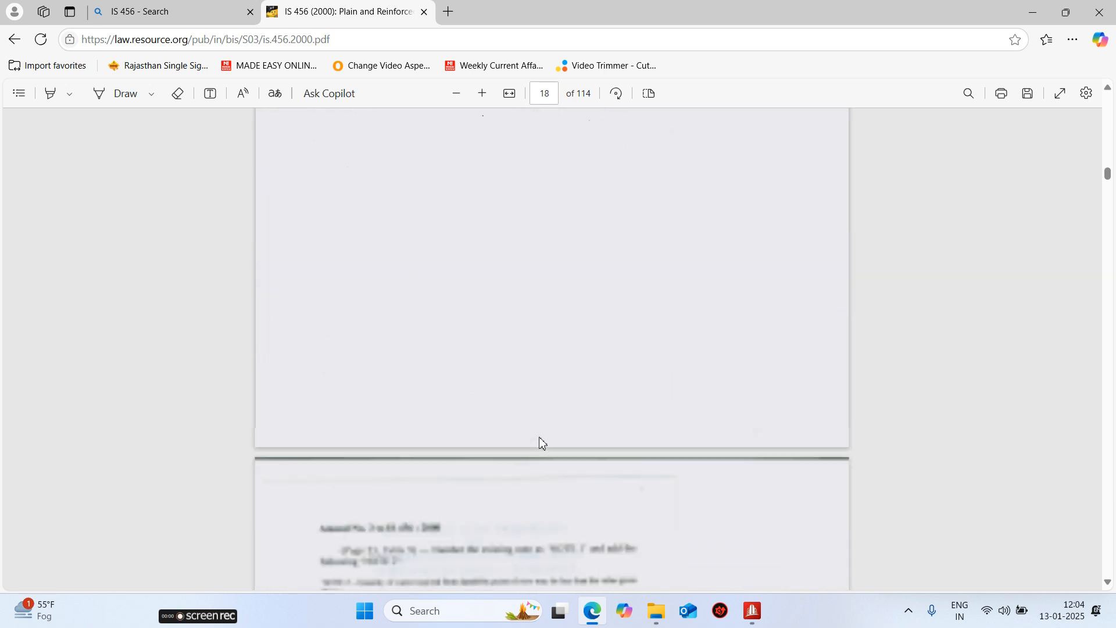
{"action": "scroll", "coordinate": [541, 439], "scroll_direction": "down", "scroll_amount": 15}
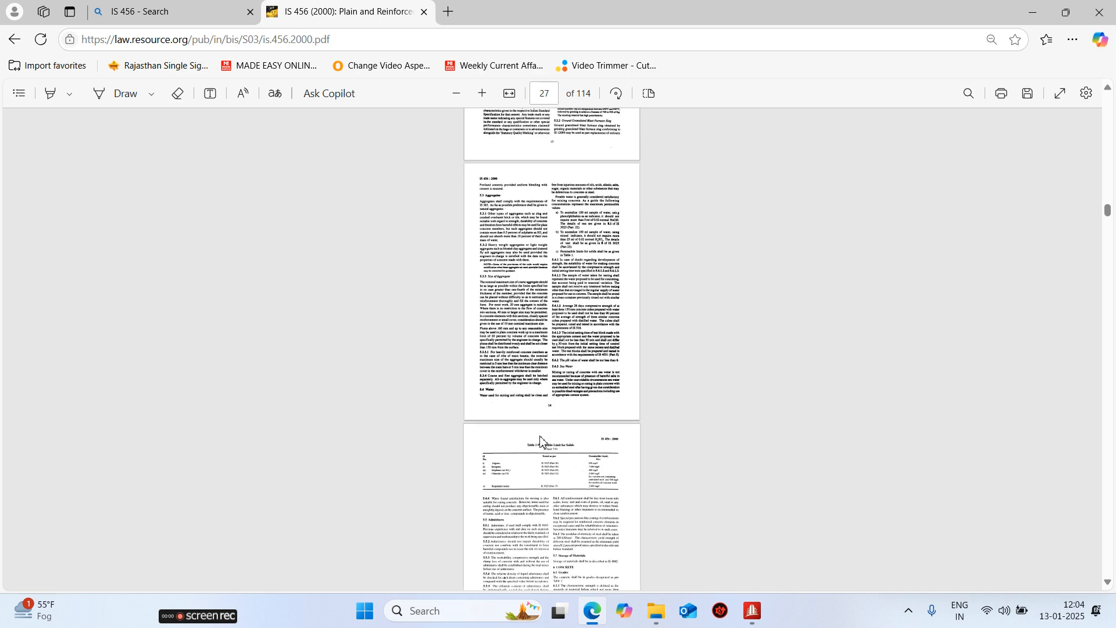
{"action": "scroll", "coordinate": [541, 440], "scroll_direction": "down", "scroll_amount": 6}
{"action": "scroll", "coordinate": [551, 434], "scroll_direction": "down", "scroll_amount": 8}
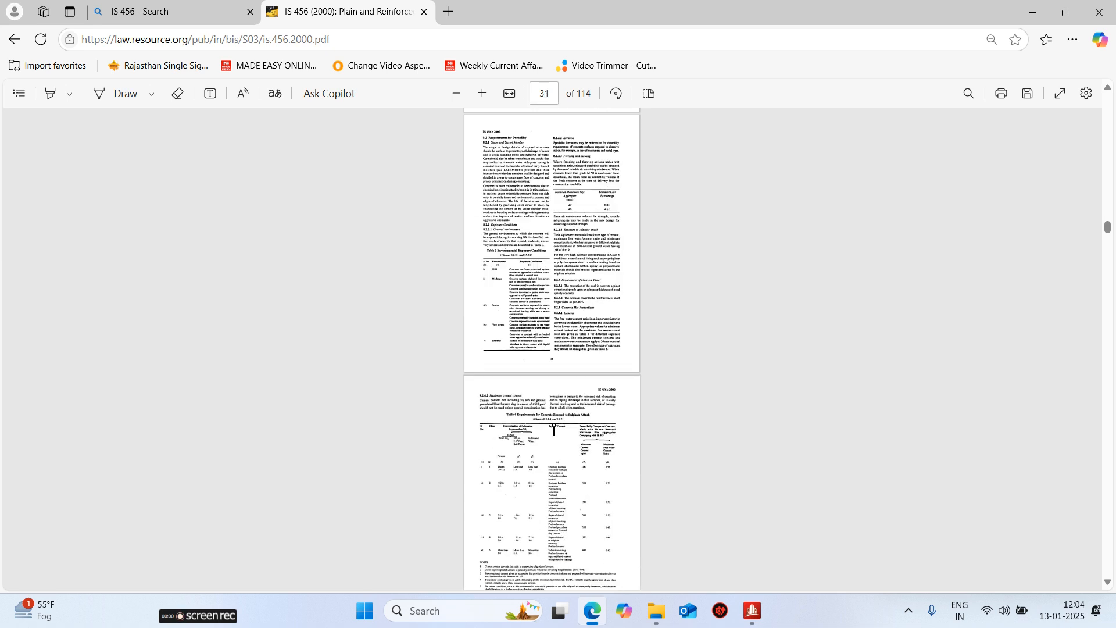
{"action": "scroll", "coordinate": [553, 430], "scroll_direction": "down", "scroll_amount": 8}
{"action": "scroll", "coordinate": [555, 431], "scroll_direction": "up", "scroll_amount": 1, "text": "ctrl"}
{"action": "scroll", "coordinate": [555, 431], "scroll_direction": "down", "scroll_amount": 7}
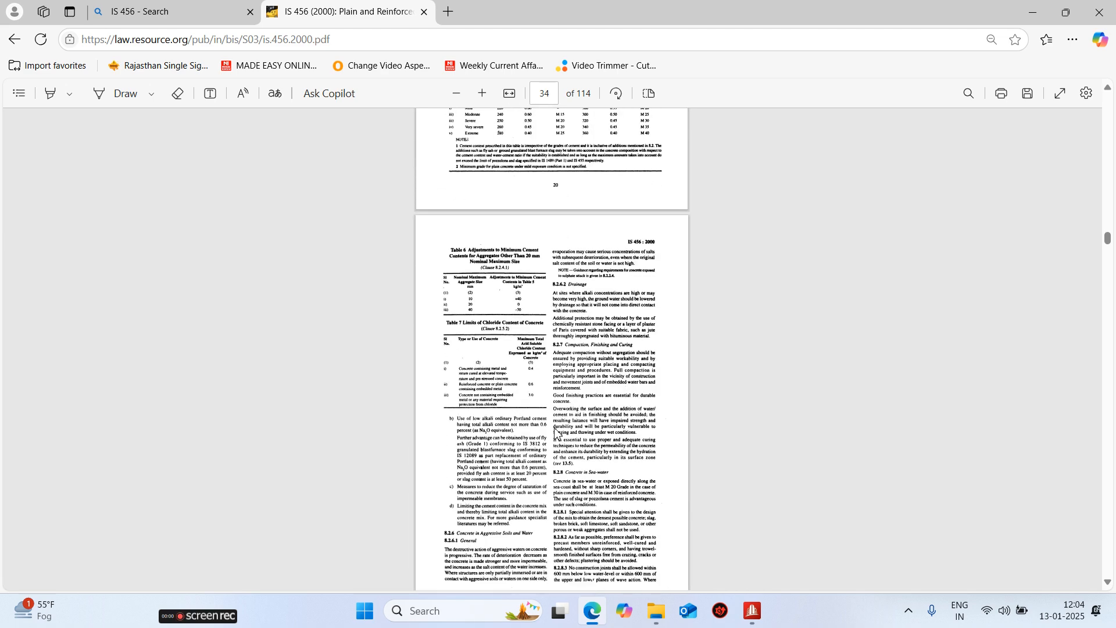
{"action": "scroll", "coordinate": [555, 431], "scroll_direction": "down", "scroll_amount": 7}
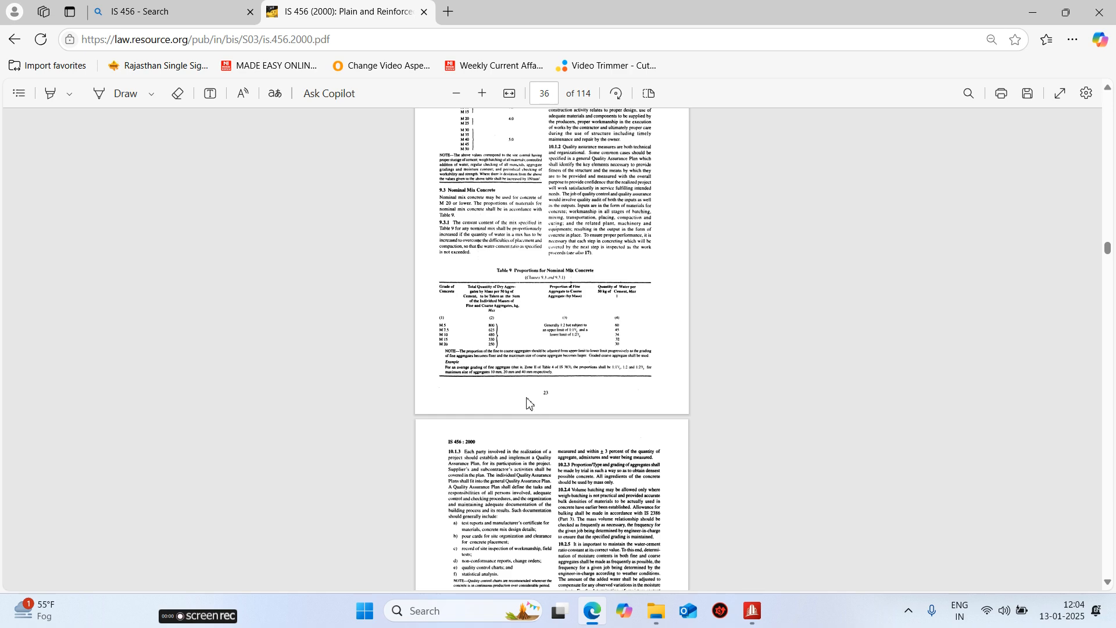
{"action": "scroll", "coordinate": [533, 385], "scroll_direction": "down", "scroll_amount": 12}
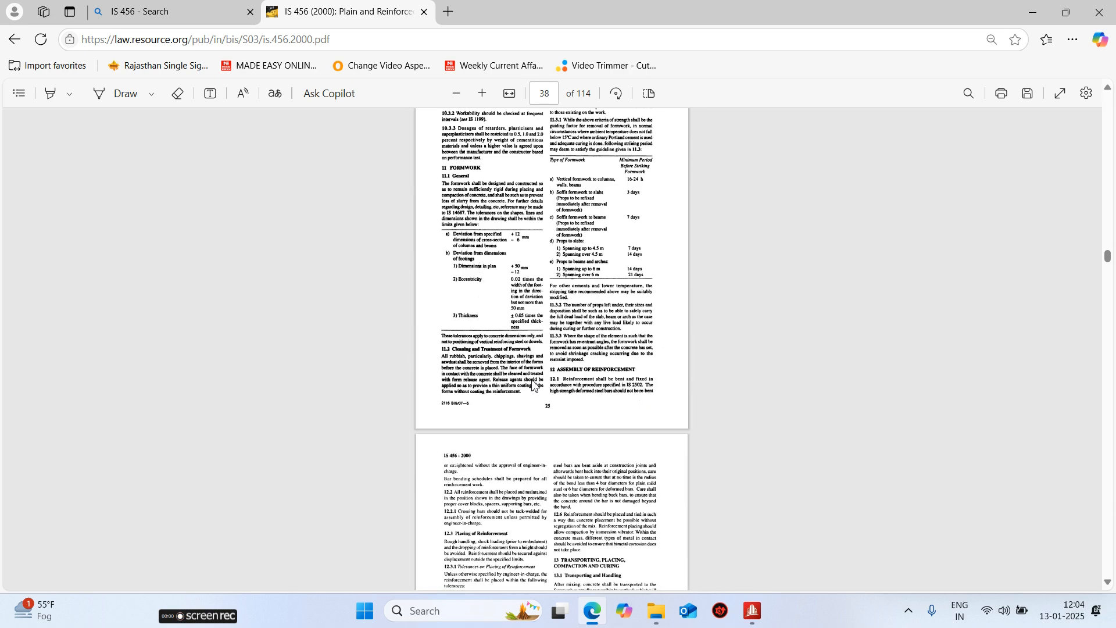
{"action": "scroll", "coordinate": [534, 385], "scroll_direction": "down", "scroll_amount": 20}
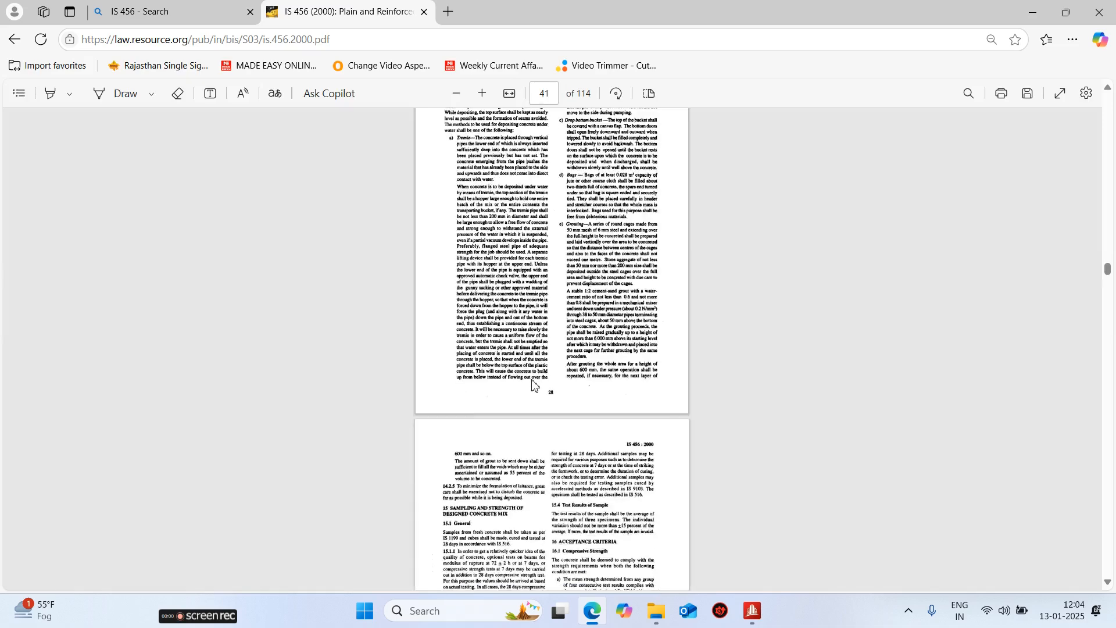
{"action": "scroll", "coordinate": [536, 384], "scroll_direction": "down", "scroll_amount": 18}
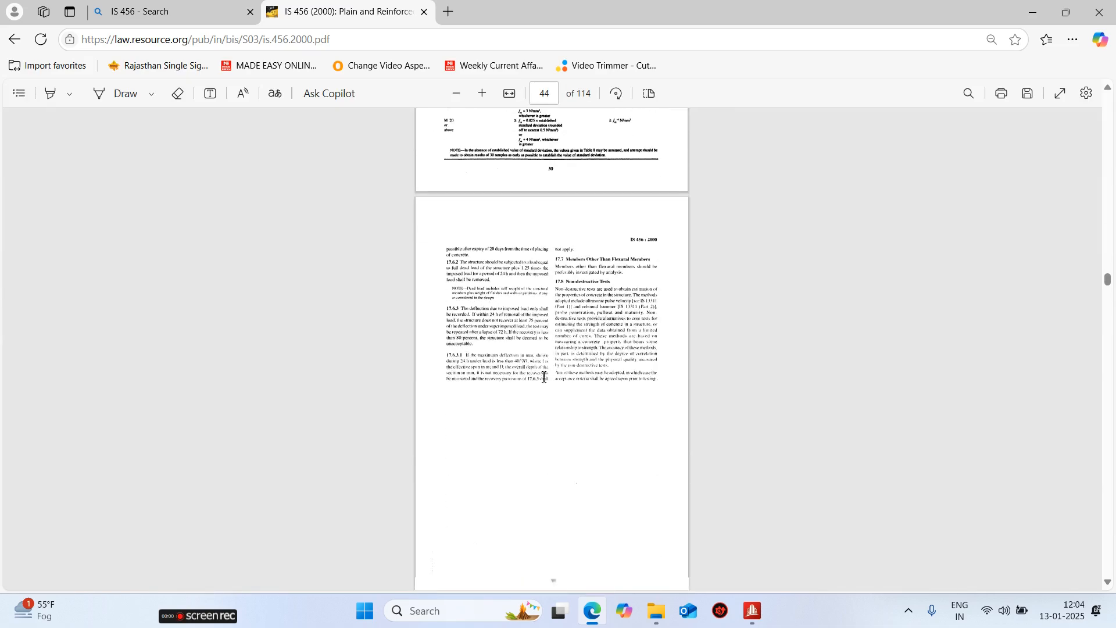
{"action": "scroll", "coordinate": [544, 376], "scroll_direction": "down", "scroll_amount": 10}
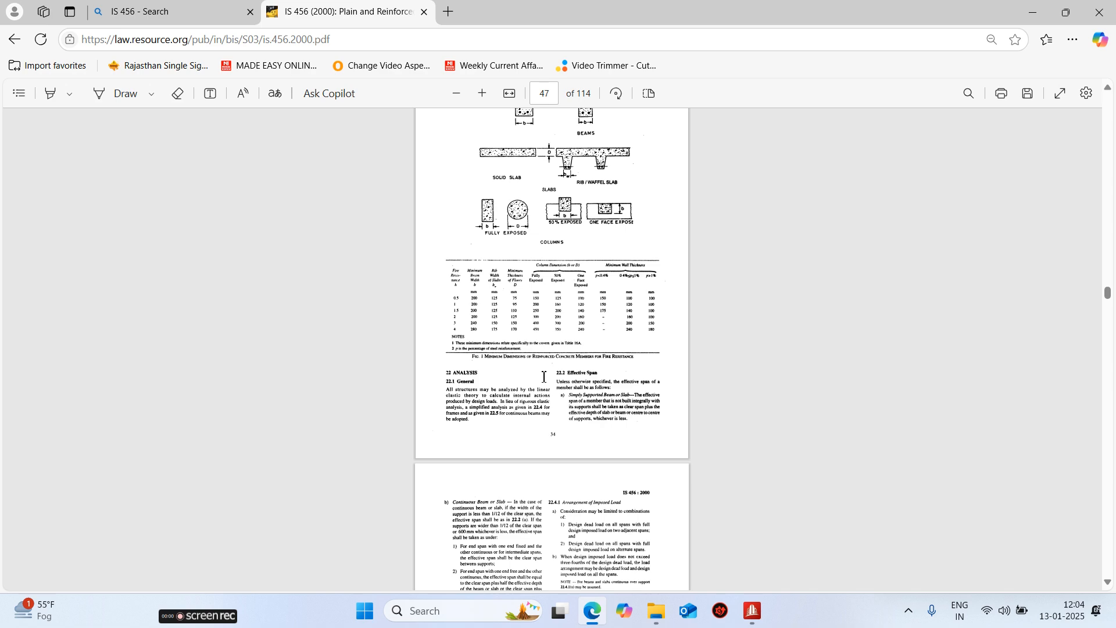
{"action": "scroll", "coordinate": [546, 349], "scroll_direction": "down", "scroll_amount": 10}
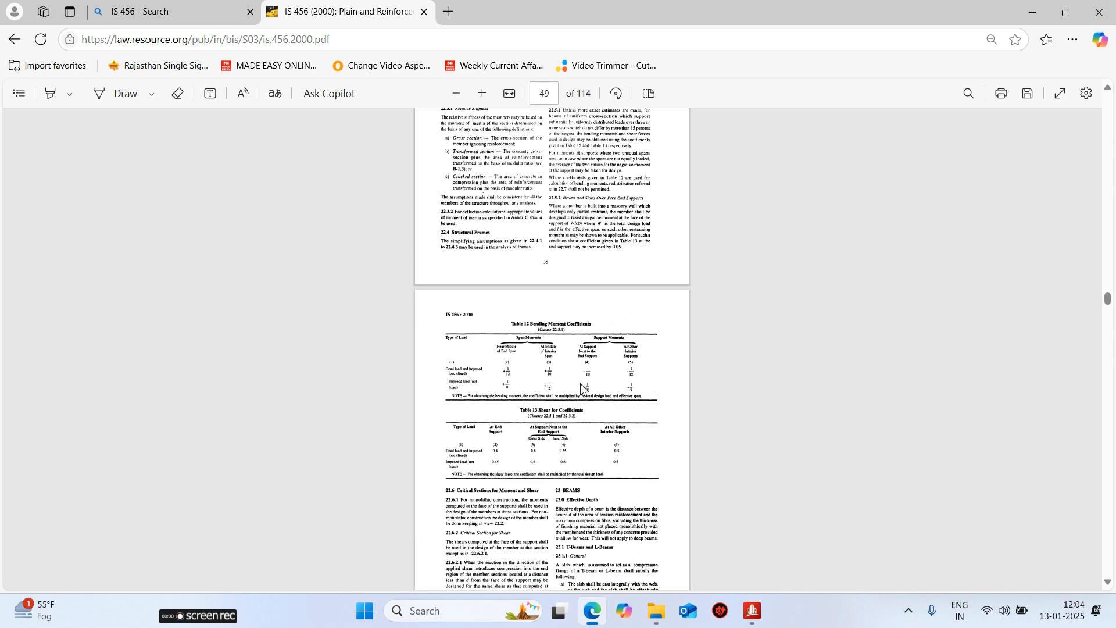
{"action": "scroll", "coordinate": [581, 388], "scroll_direction": "down", "scroll_amount": 20}
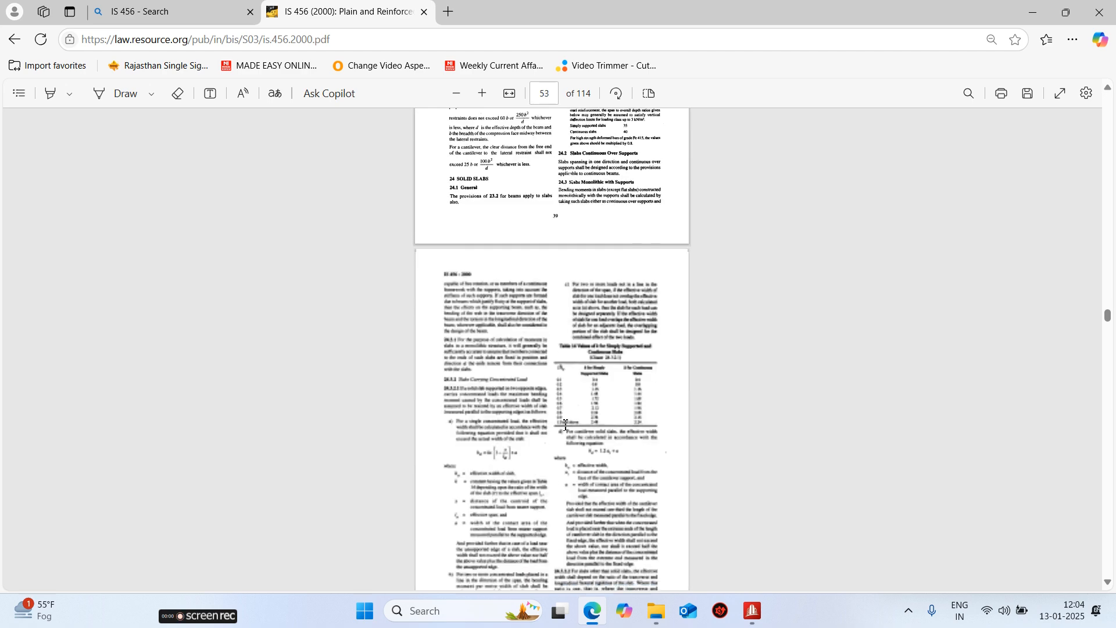
{"action": "scroll", "coordinate": [566, 424], "scroll_direction": "down", "scroll_amount": 3}
{"action": "scroll", "coordinate": [562, 415], "scroll_direction": "down", "scroll_amount": 15}
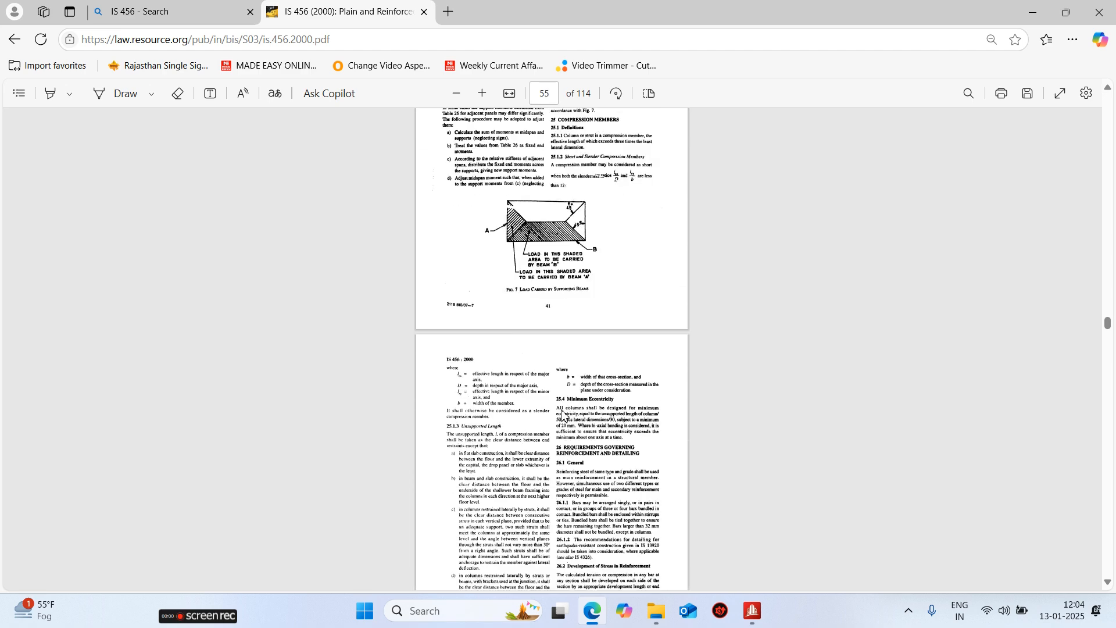
{"action": "scroll", "coordinate": [563, 415], "scroll_direction": "down", "scroll_amount": 20}
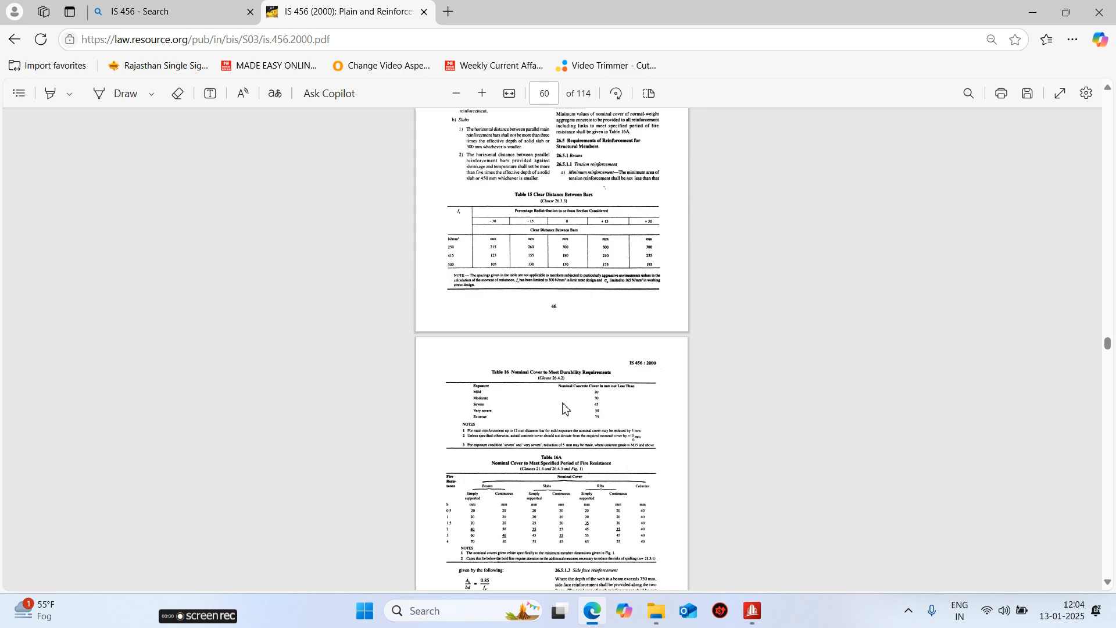
{"action": "scroll", "coordinate": [564, 408], "scroll_direction": "down", "scroll_amount": 10}
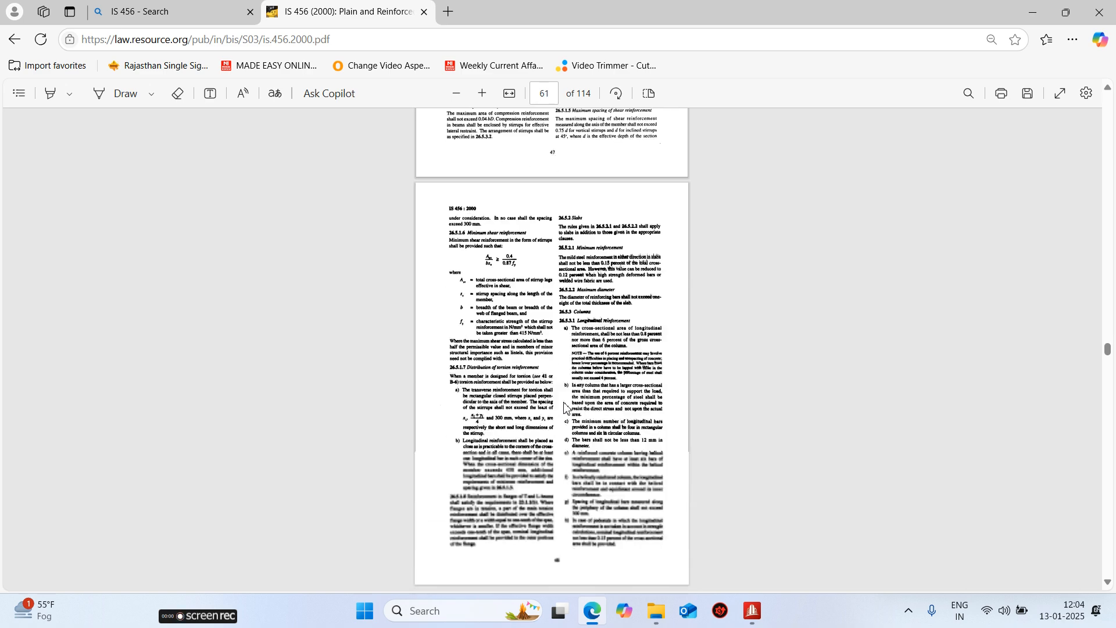
{"action": "scroll", "coordinate": [564, 409], "scroll_direction": "down", "scroll_amount": 20}
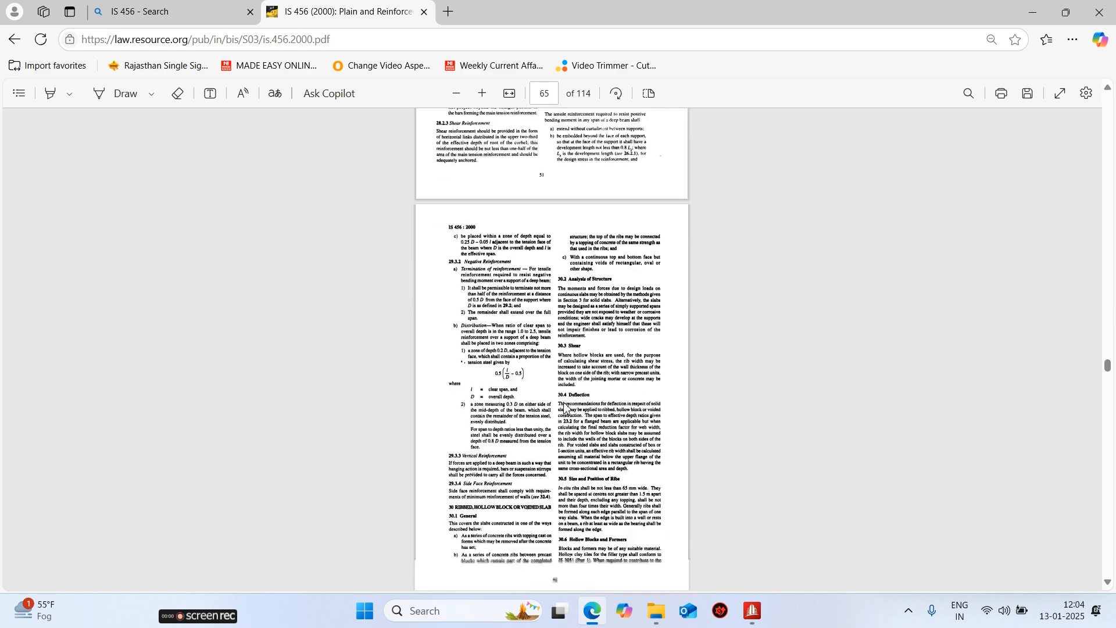
{"action": "scroll", "coordinate": [564, 407], "scroll_direction": "down", "scroll_amount": 20}
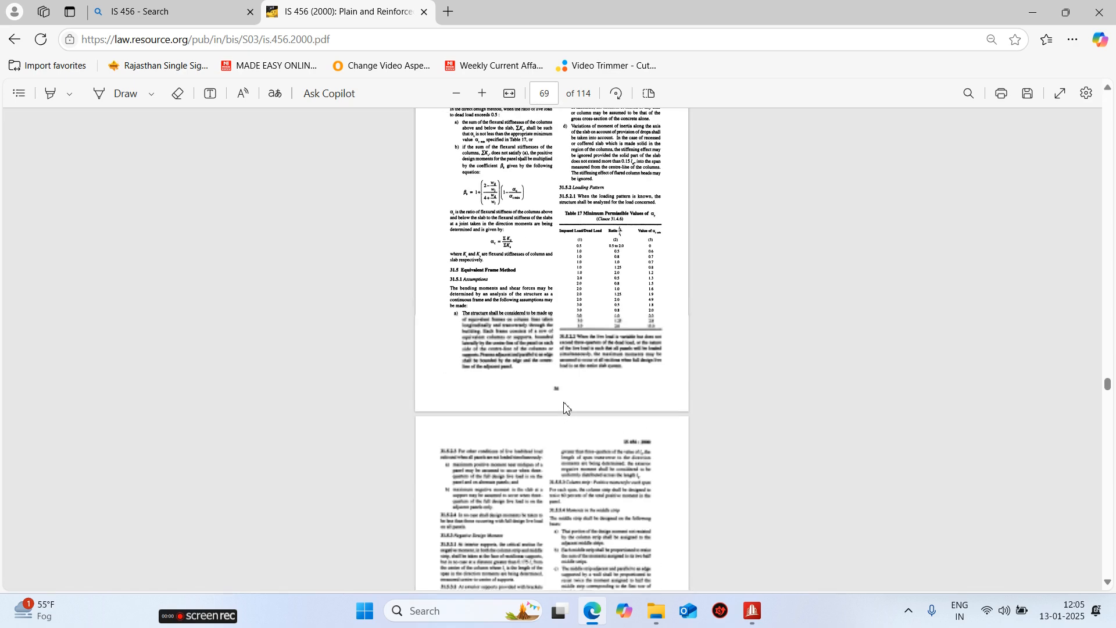
{"action": "scroll", "coordinate": [564, 408], "scroll_direction": "down", "scroll_amount": 20}
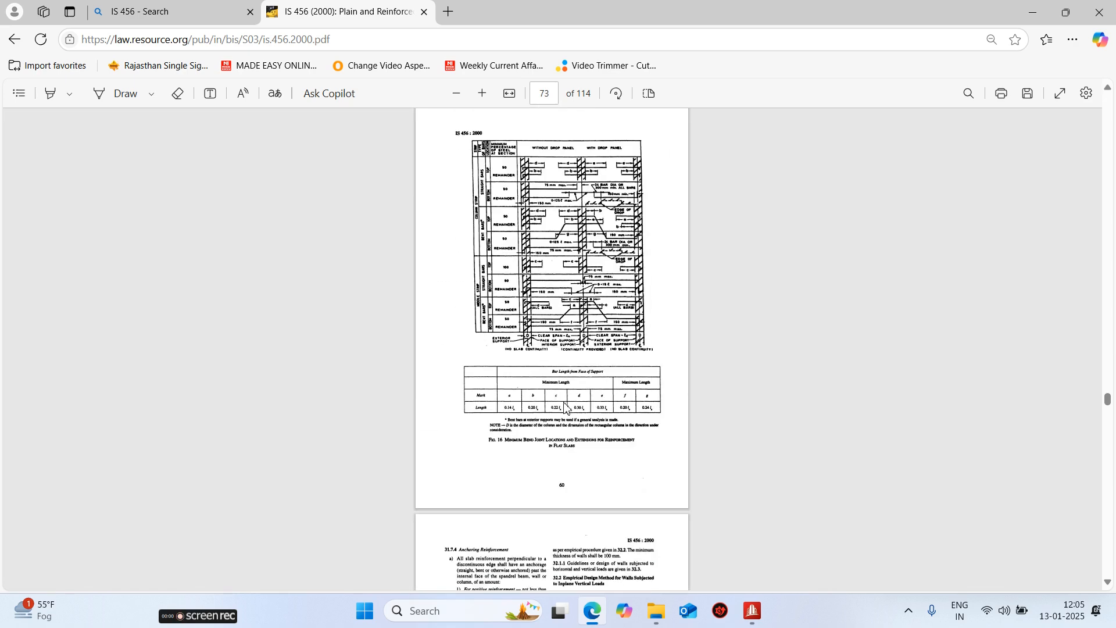
{"action": "scroll", "coordinate": [564, 408], "scroll_direction": "down", "scroll_amount": 20}
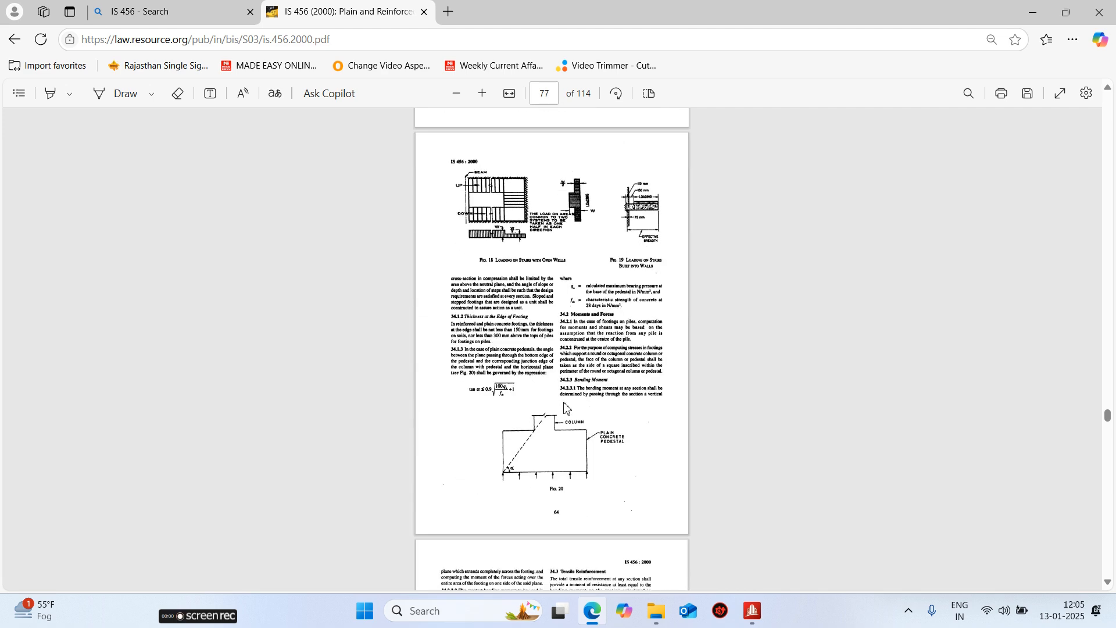
{"action": "scroll", "coordinate": [564, 409], "scroll_direction": "down", "scroll_amount": 5}
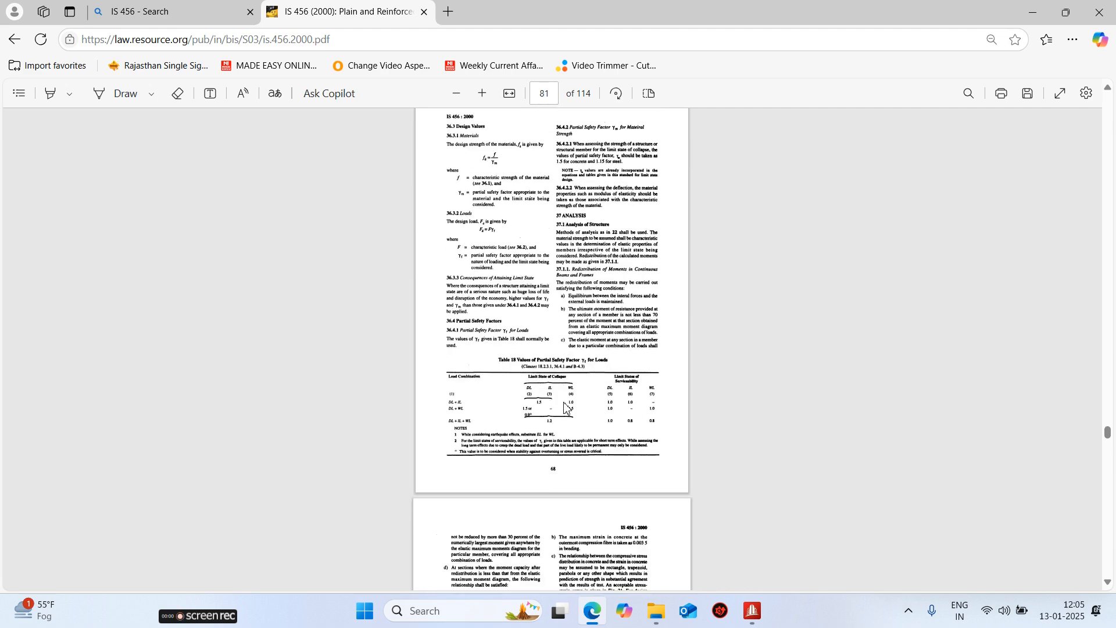
{"action": "scroll", "coordinate": [558, 433], "scroll_direction": "up", "scroll_amount": 5, "text": "ctrl"}
{"action": "scroll", "coordinate": [558, 433], "scroll_direction": "down", "scroll_amount": 2, "text": "ctrl"}
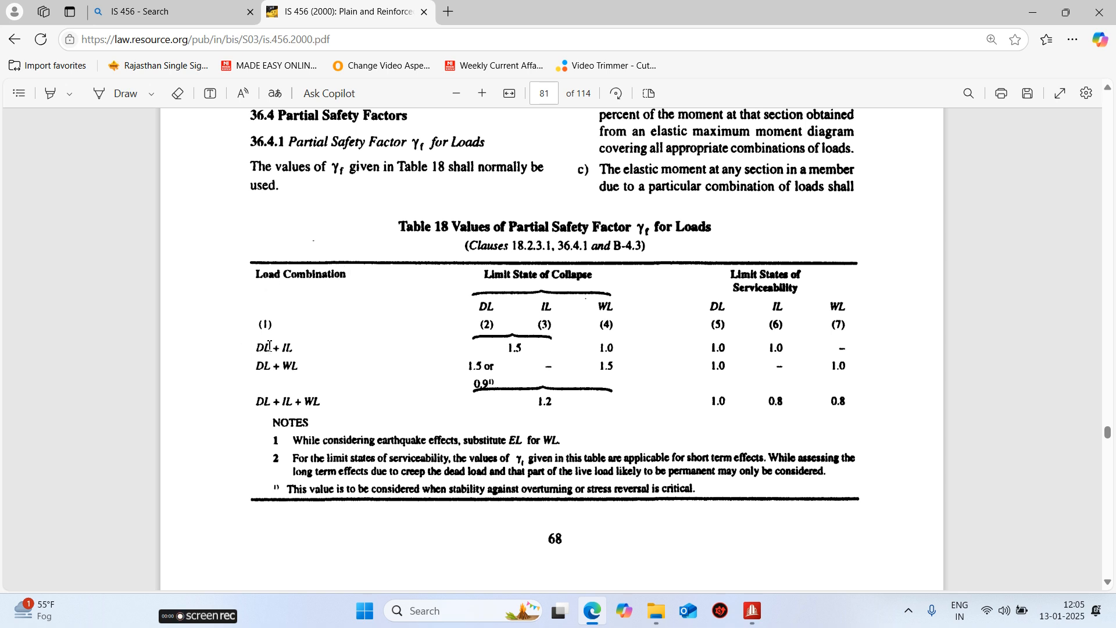
- Examine Table 18's load combinations, its collapse and serviceability limit state columns, and the note on earthquake effects
{"action": "double_click", "coordinate": [282, 351]}
{"action": "left_click", "coordinate": [306, 383]}
{"action": "left_click_drag", "start_coordinate": [484, 273], "coordinate": [621, 272]}
{"action": "left_click", "coordinate": [564, 274]}
{"action": "left_click_drag", "start_coordinate": [741, 296], "coordinate": [807, 297]}
{"action": "left_click", "coordinate": [781, 301]}
{"action": "left_click", "coordinate": [477, 384]}
{"action": "left_click_drag", "start_coordinate": [271, 402], "coordinate": [320, 403]}
{"action": "left_click", "coordinate": [299, 412]}
{"action": "left_click_drag", "start_coordinate": [290, 439], "coordinate": [561, 440]}
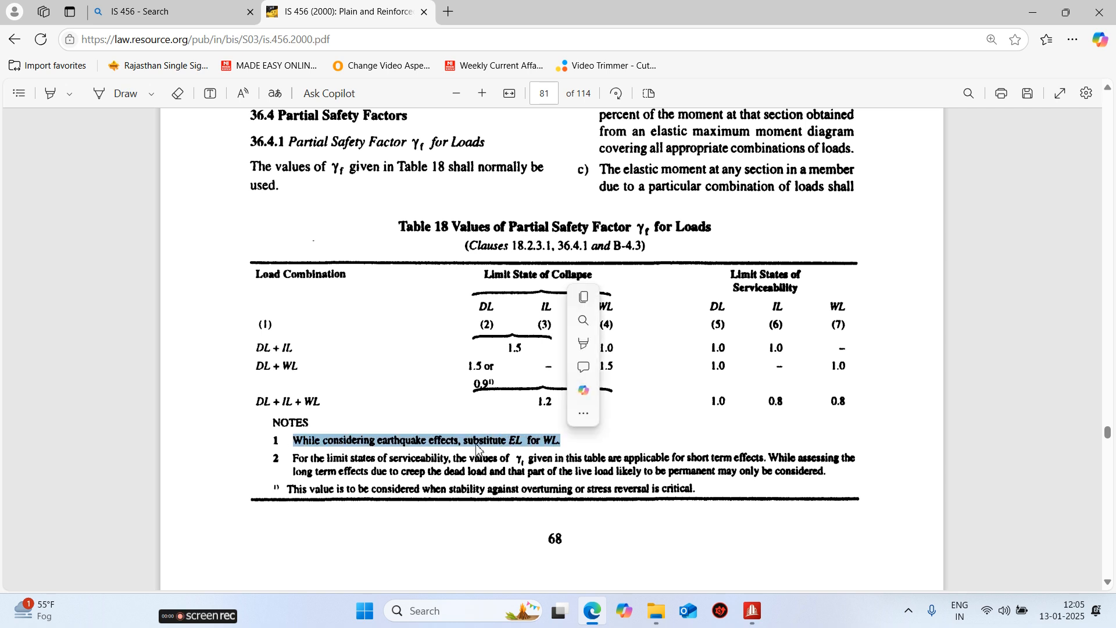
{"action": "left_click", "coordinate": [324, 435]}
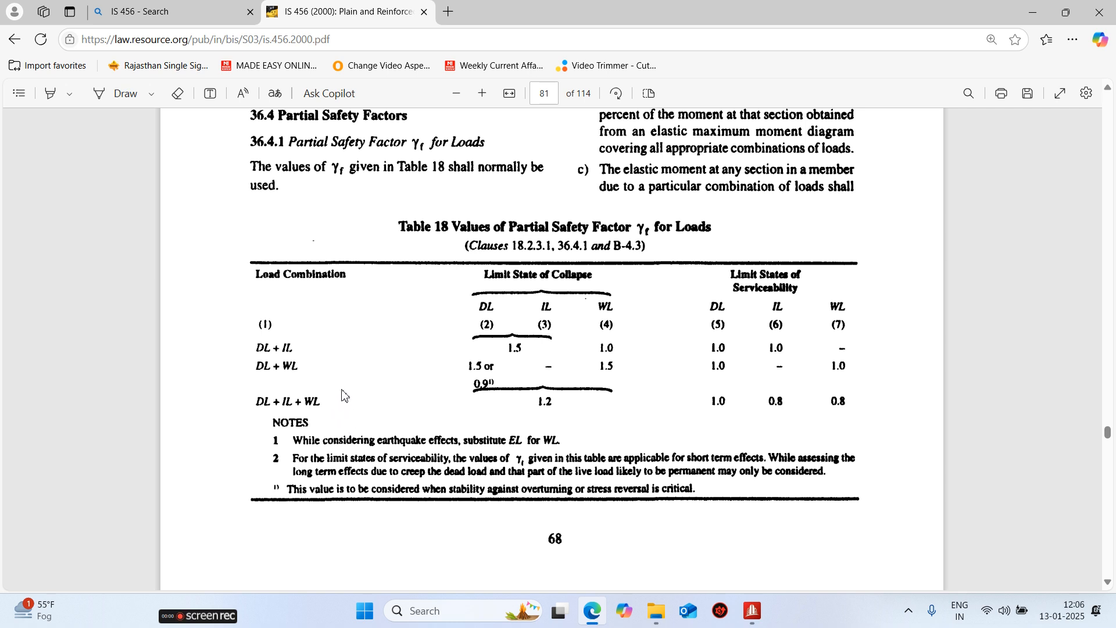
- Compare the DL + IL + WL row and limit state columns of Table 18 with combination load case 13 in STAAD.Pro
{"action": "left_click_drag", "start_coordinate": [326, 405], "coordinate": [305, 403]}
{"action": "left_click", "coordinate": [329, 412]}
{"action": "left_click", "coordinate": [753, 609]}
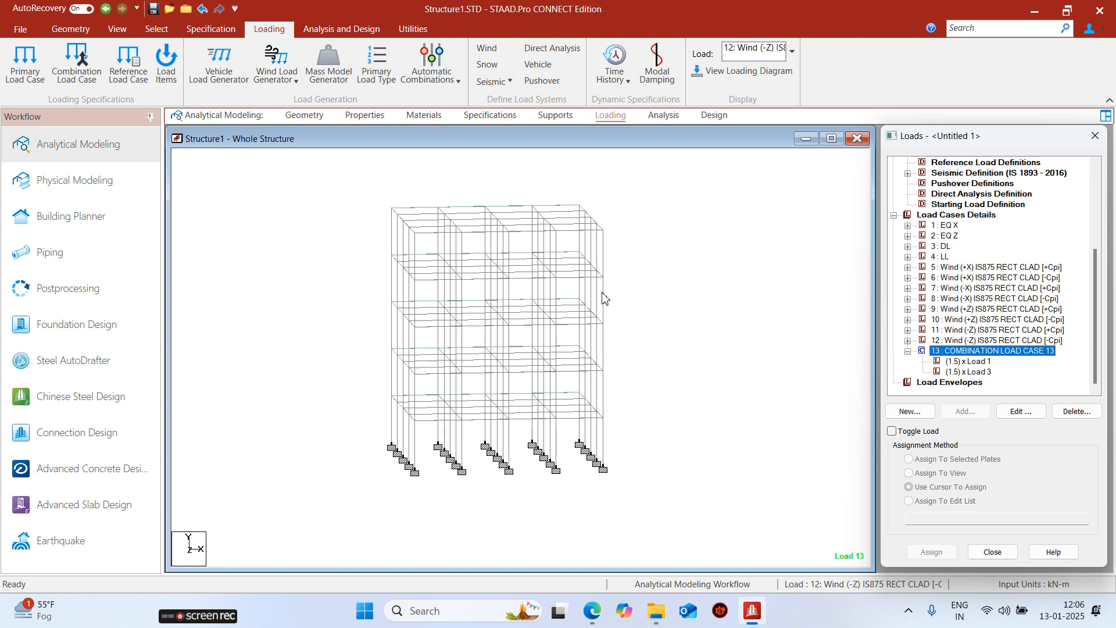
{"action": "left_click", "coordinate": [1044, 10]}
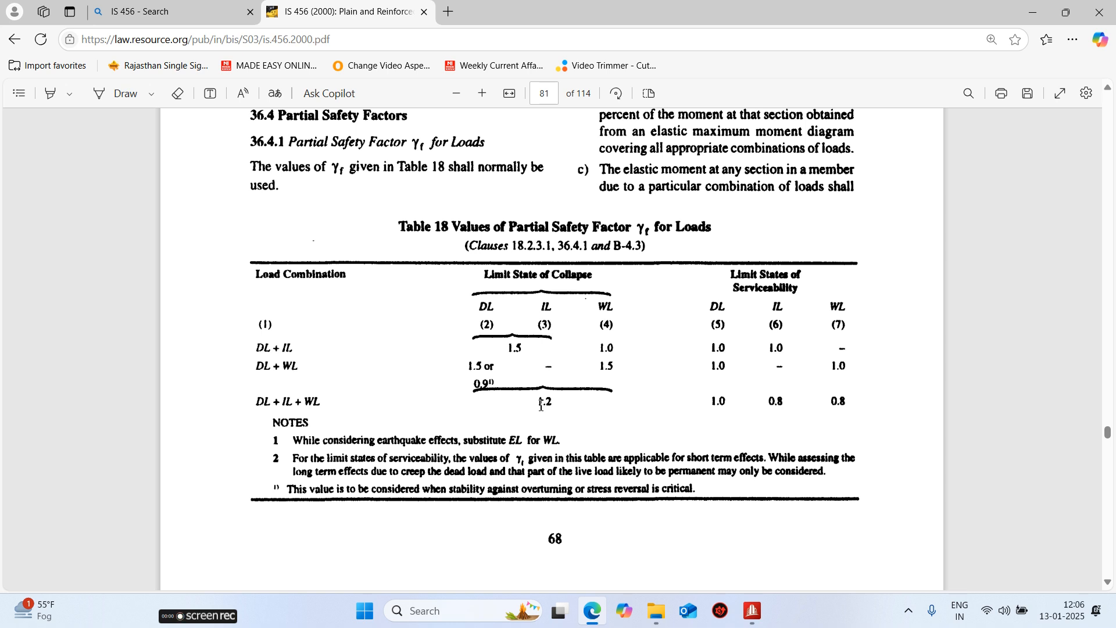
{"action": "mouse_move", "coordinate": [566, 446]}
{"action": "left_mouse_down"}
{"action": "mouse_move", "coordinate": [533, 447]}
{"action": "mouse_move", "coordinate": [574, 441]}
{"action": "left_mouse_up"}
{"action": "left_click", "coordinate": [574, 443]}
{"action": "double_click", "coordinate": [744, 289]}
{"action": "left_click", "coordinate": [745, 288]}
- Switch to STAAD.Pro and open the dialog for adding a new load case under Load Cases Details
{"action": "left_click", "coordinate": [751, 609]}
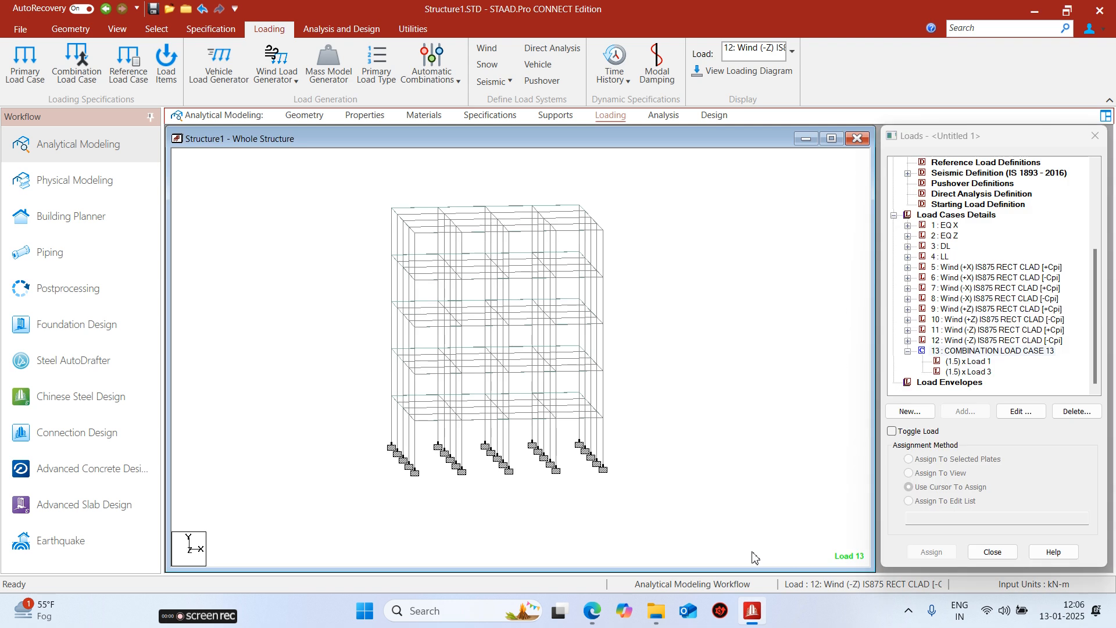
{"action": "left_click", "coordinate": [954, 215]}
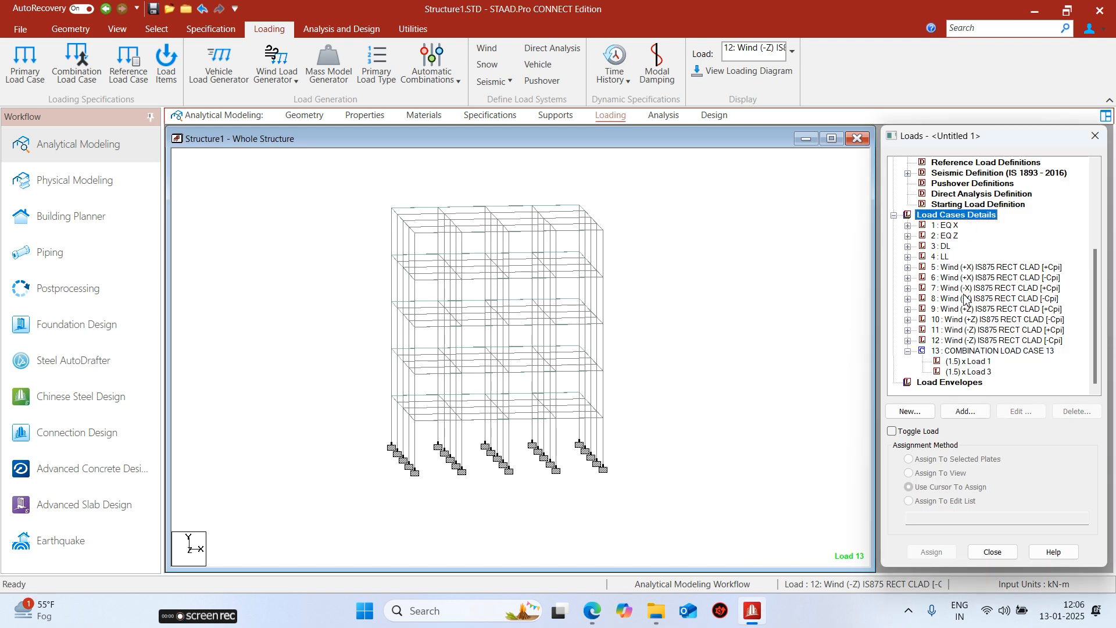
{"action": "left_click", "coordinate": [965, 410]}
{"action": "left_click", "coordinate": [440, 184]}
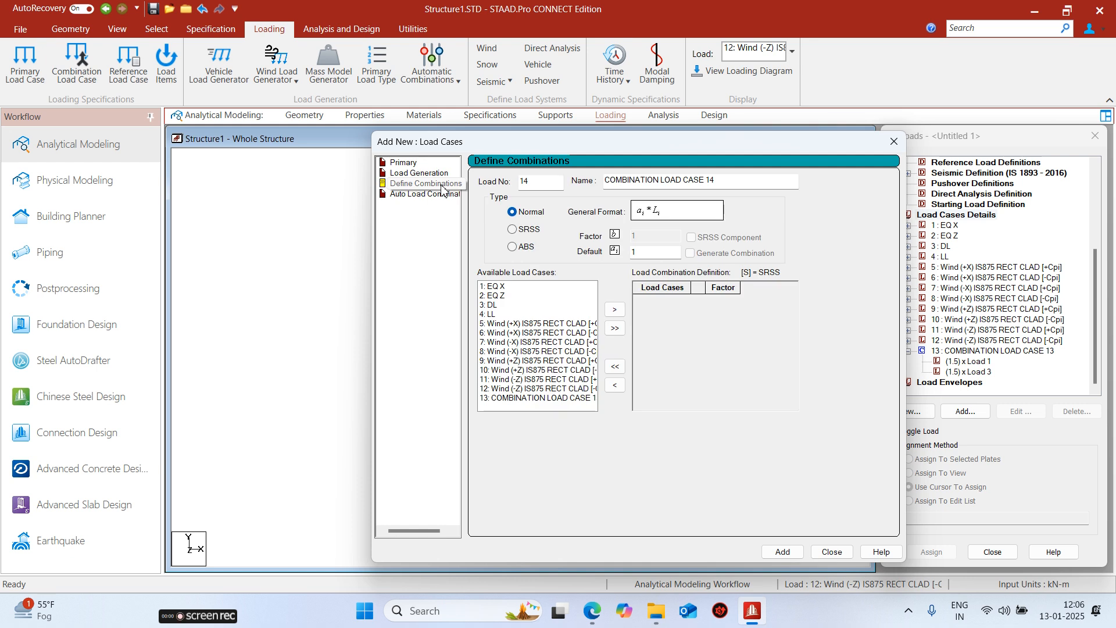
{"action": "left_click", "coordinate": [523, 296]}
{"action": "left_click", "coordinate": [519, 305], "text": "shift"}
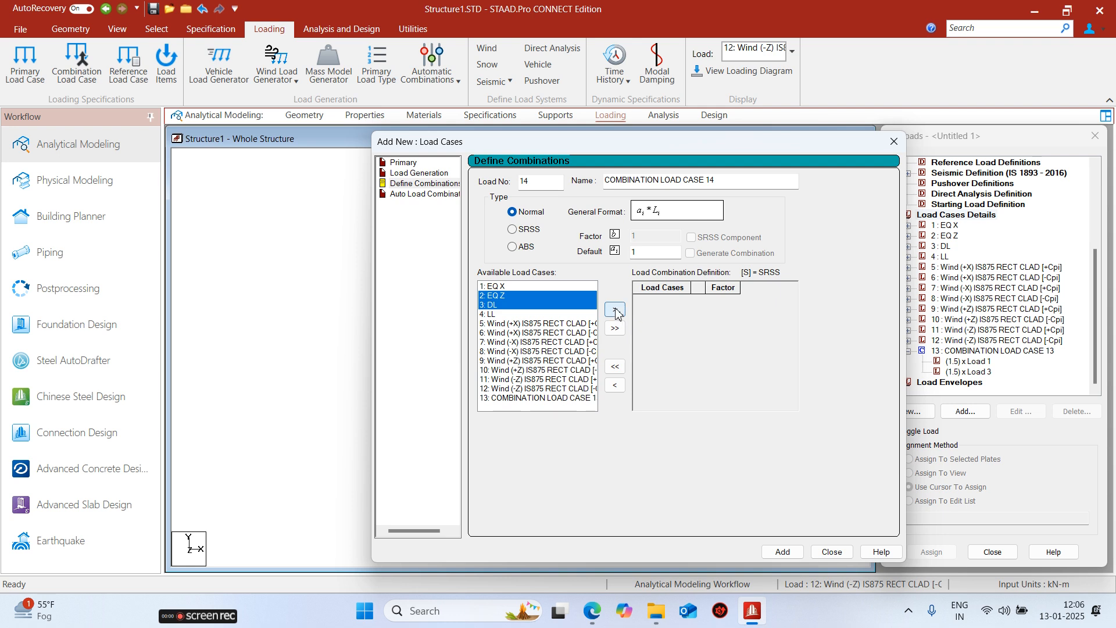
{"action": "left_click", "coordinate": [614, 310]}
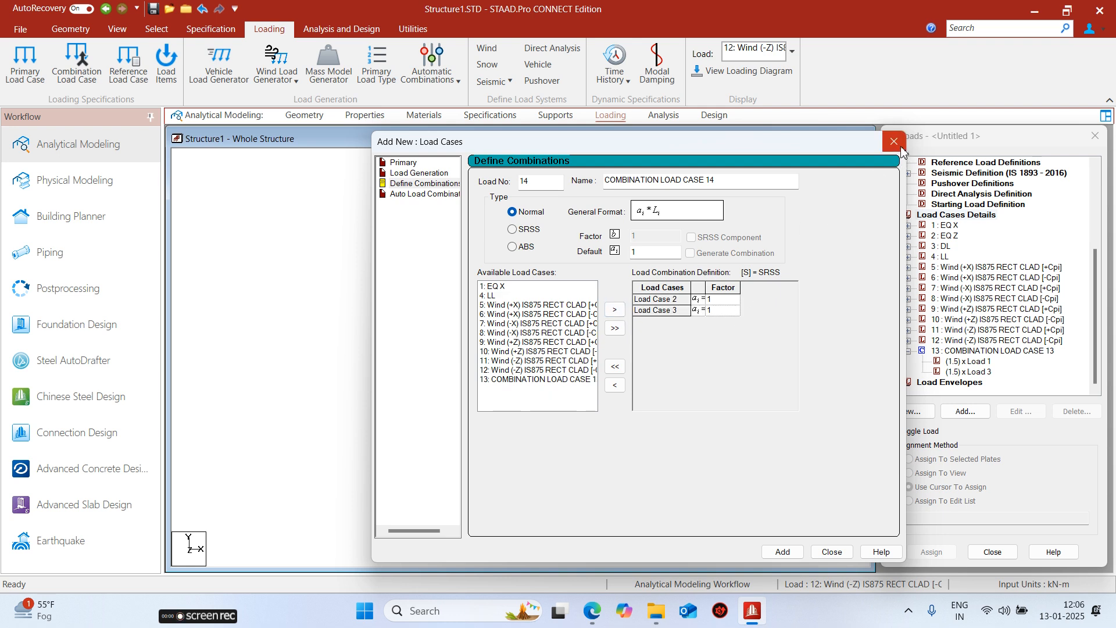
- Set up an Auto Load Combination with code IS:456/IS:800 and category IS456:2000 Table18
{"action": "left_click", "coordinate": [417, 195]}
{"action": "left_click", "coordinate": [695, 187]}
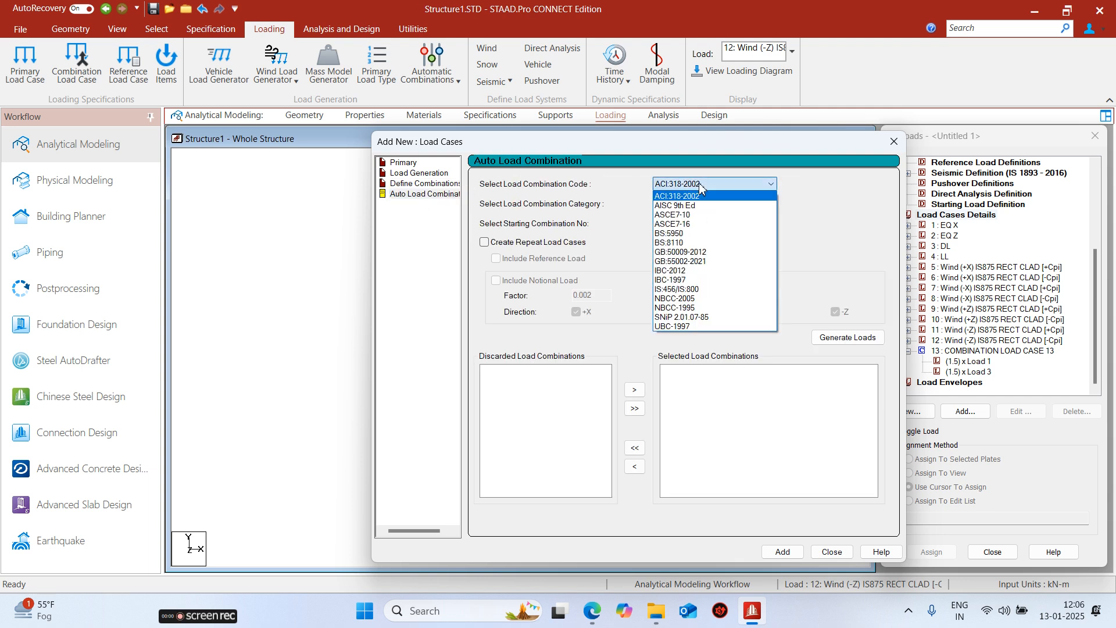
{"action": "left_click", "coordinate": [697, 288]}
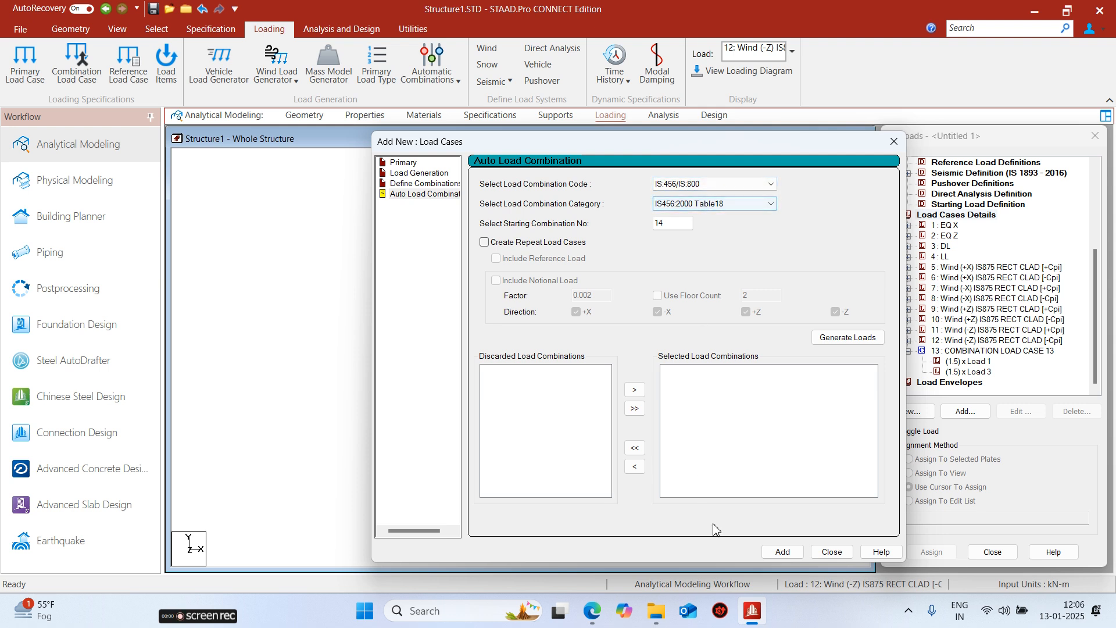
- Generate the IS456:2000 Table18 load combinations starting at number 14 and review the list against Table 18 in the browser PDF
{"action": "left_click", "coordinate": [592, 614]}
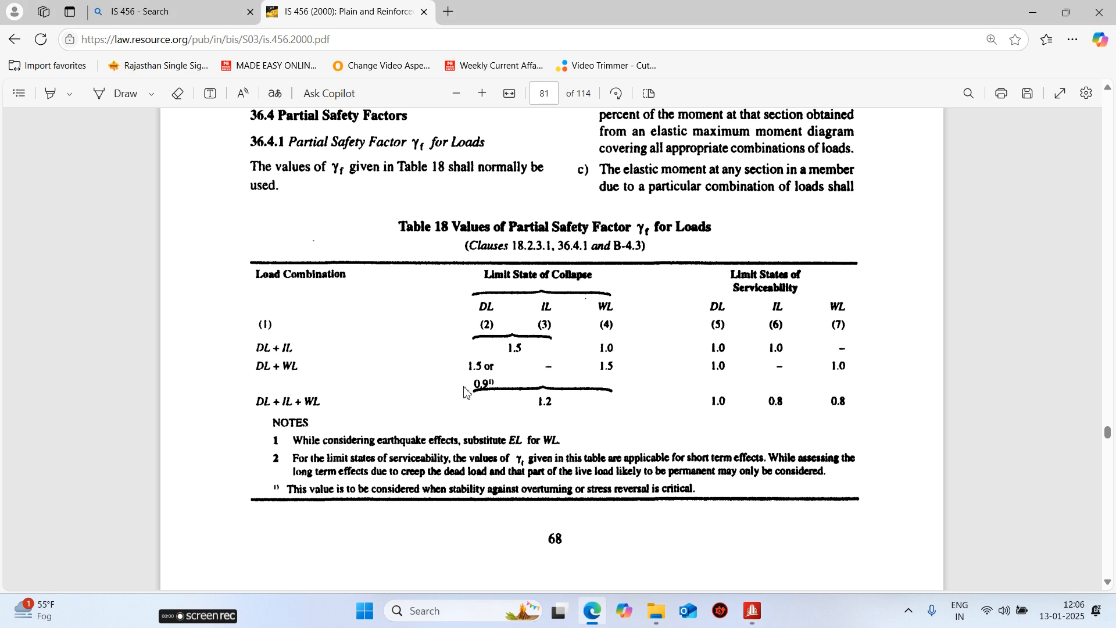
{"action": "left_click", "coordinate": [1031, 9]}
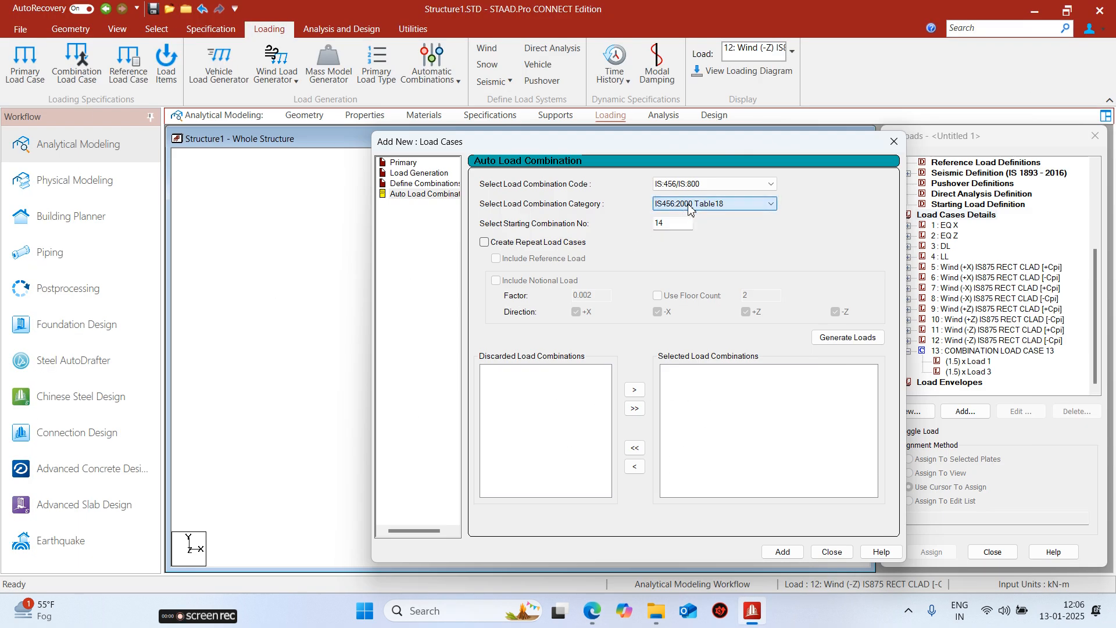
{"action": "left_click", "coordinate": [847, 338]}
{"action": "scroll", "coordinate": [761, 407], "scroll_direction": "down", "scroll_amount": 15}
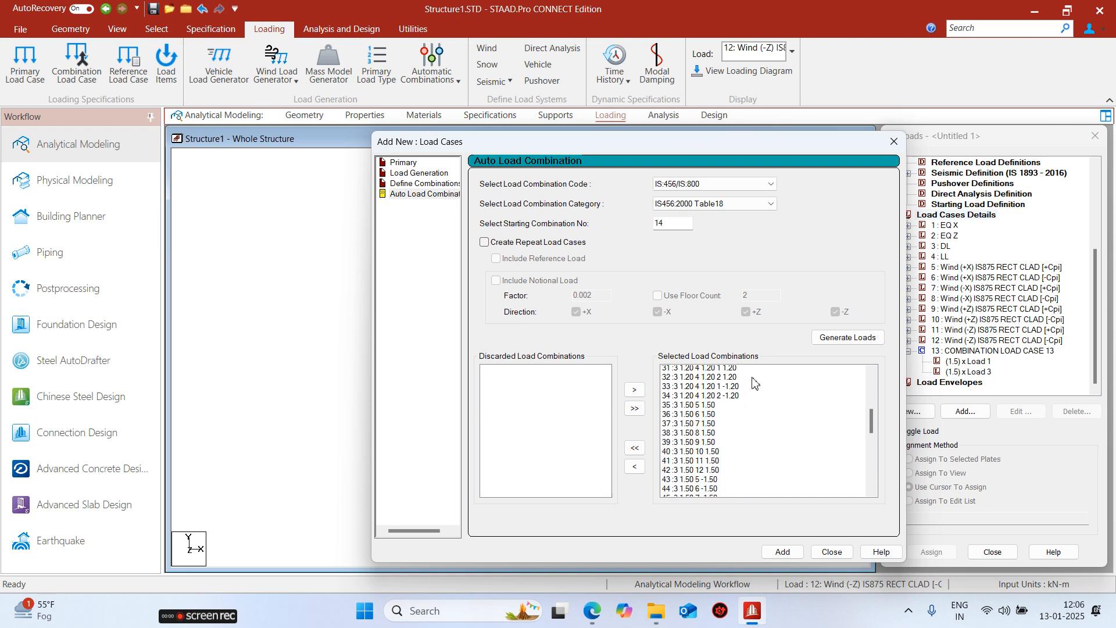
{"action": "scroll", "coordinate": [762, 474], "scroll_direction": "down", "scroll_amount": 2}
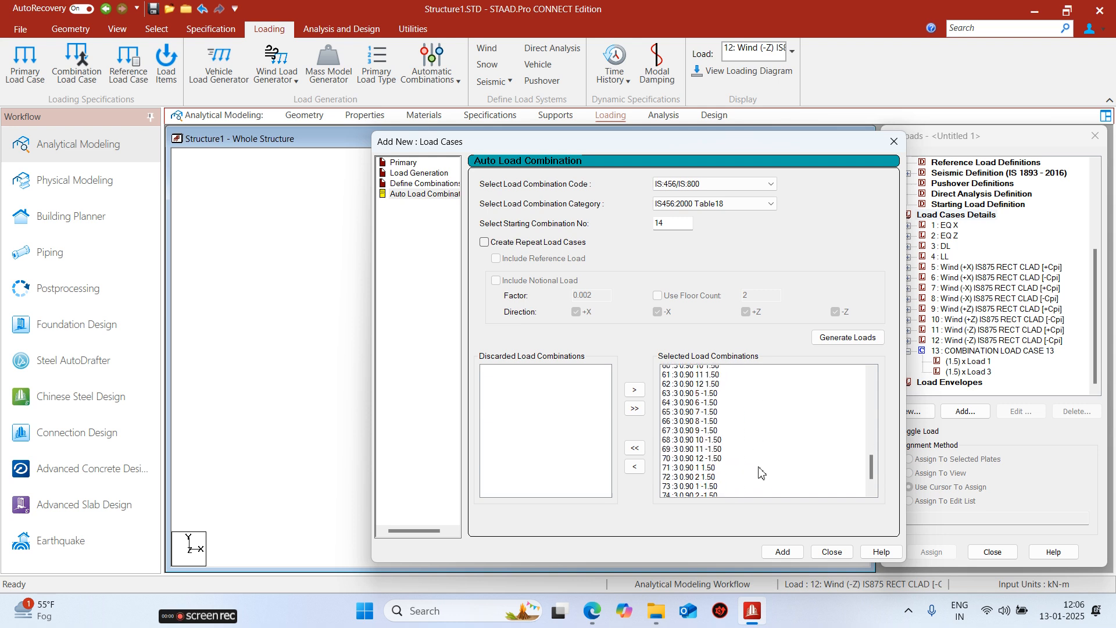
{"action": "scroll", "coordinate": [761, 472], "scroll_direction": "up", "scroll_amount": 16}
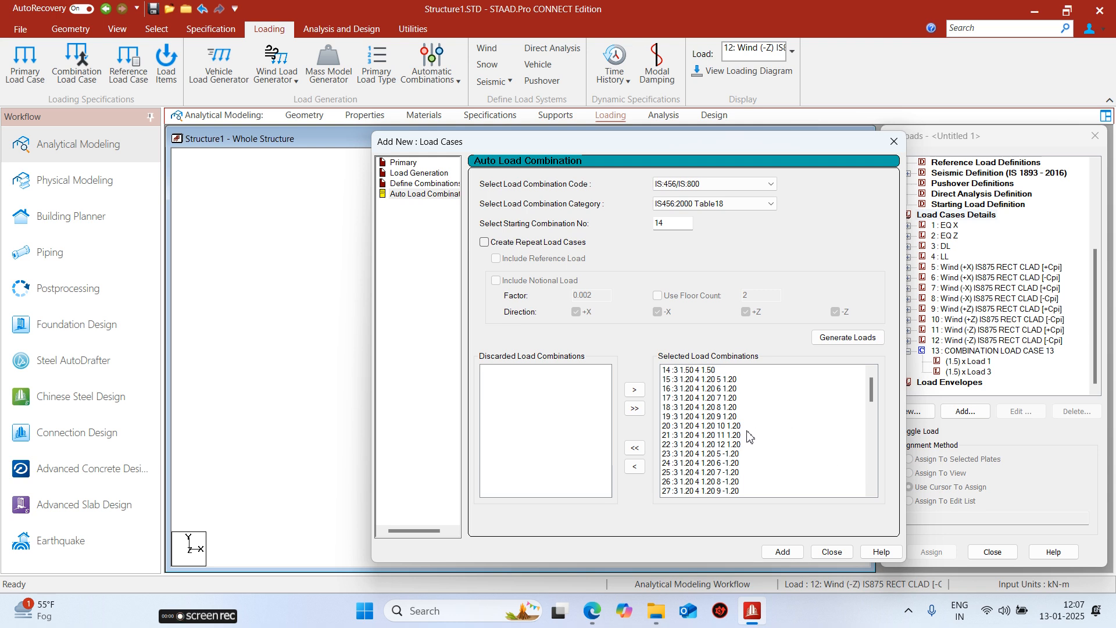
{"action": "scroll", "coordinate": [737, 375], "scroll_direction": "down", "scroll_amount": 5}
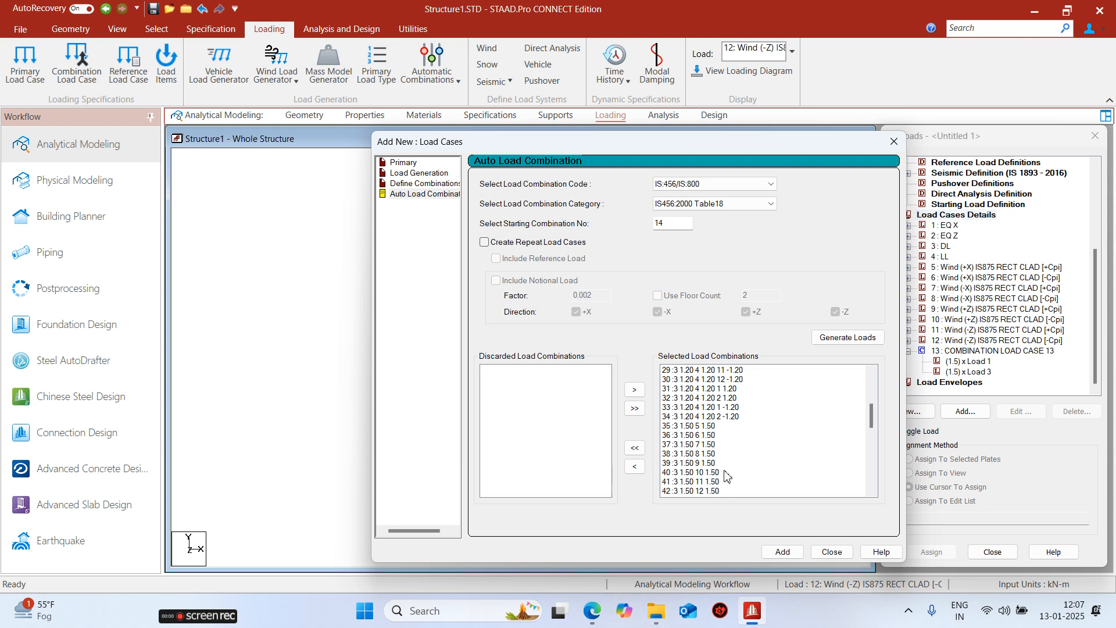
{"action": "scroll", "coordinate": [741, 413], "scroll_direction": "down", "scroll_amount": 11}
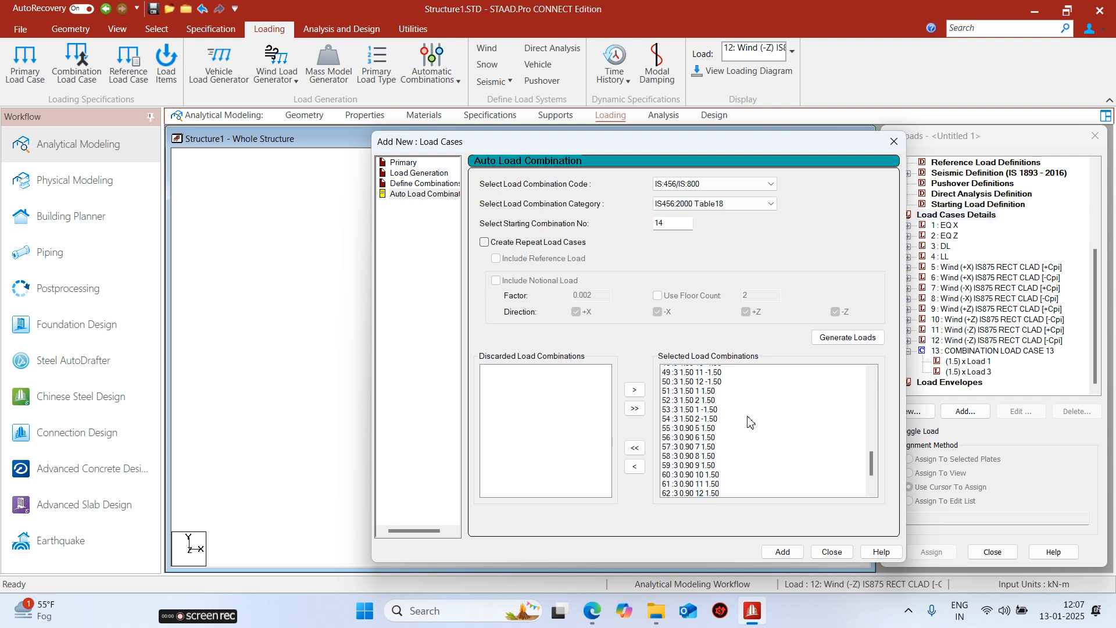
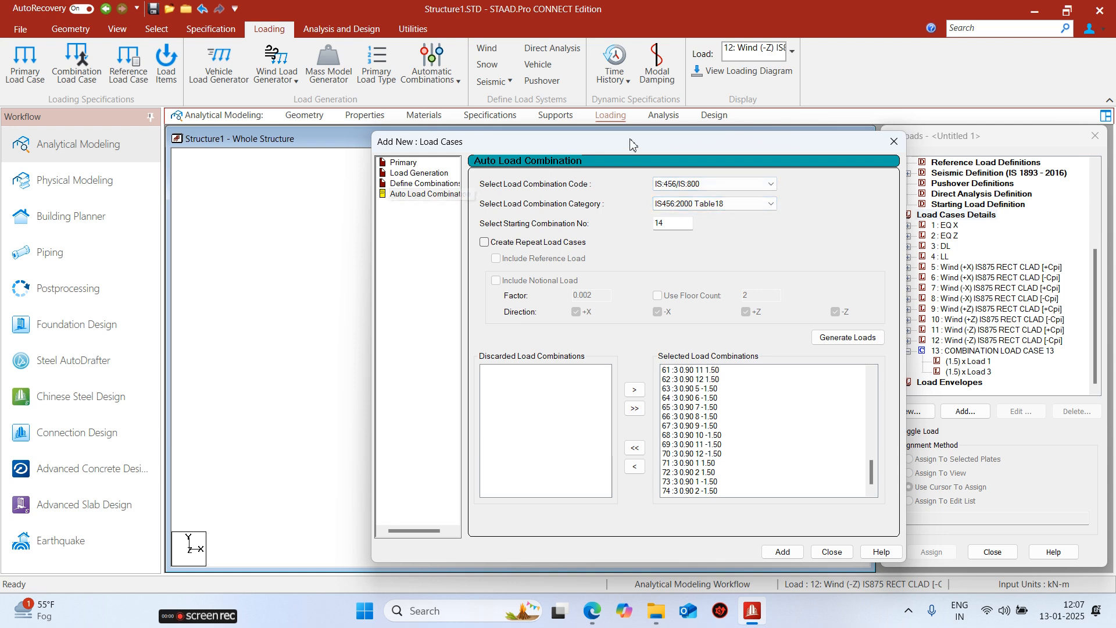
{"action": "left_click", "coordinate": [592, 610]}
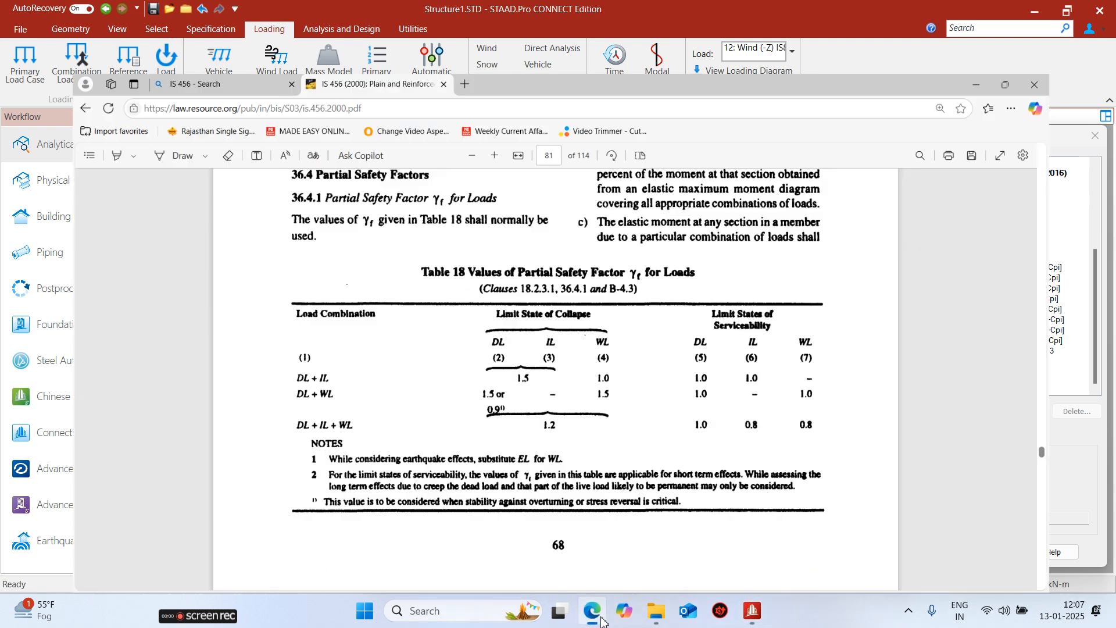
{"action": "left_click", "coordinate": [1032, 12]}
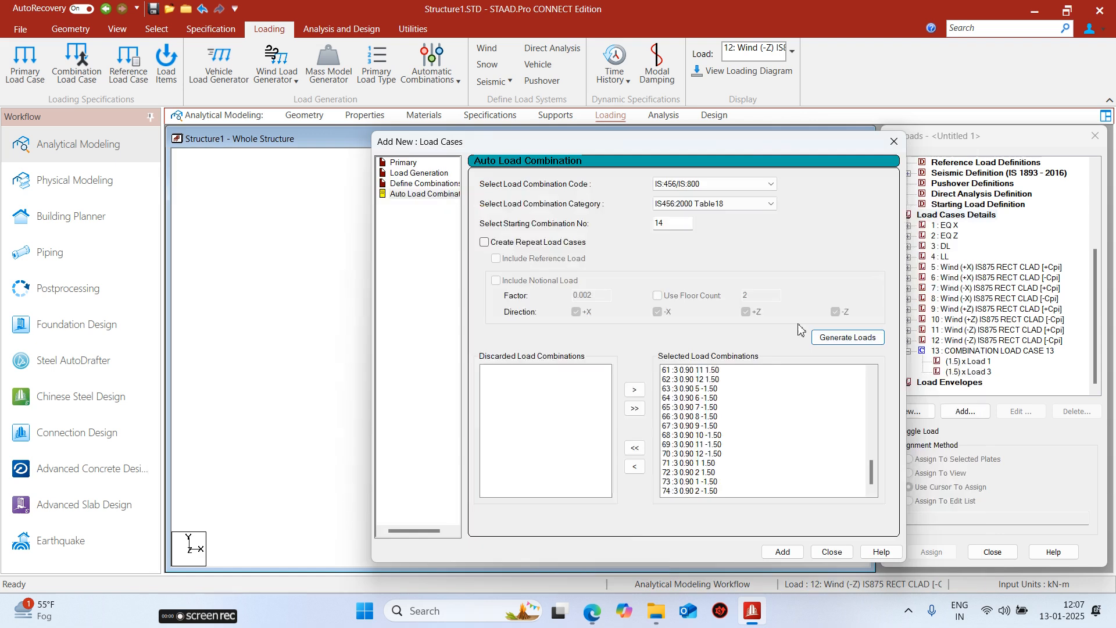
- Change the load combination category to IS800:2007 Table4 and generate the combinations
{"action": "left_click", "coordinate": [704, 208]}
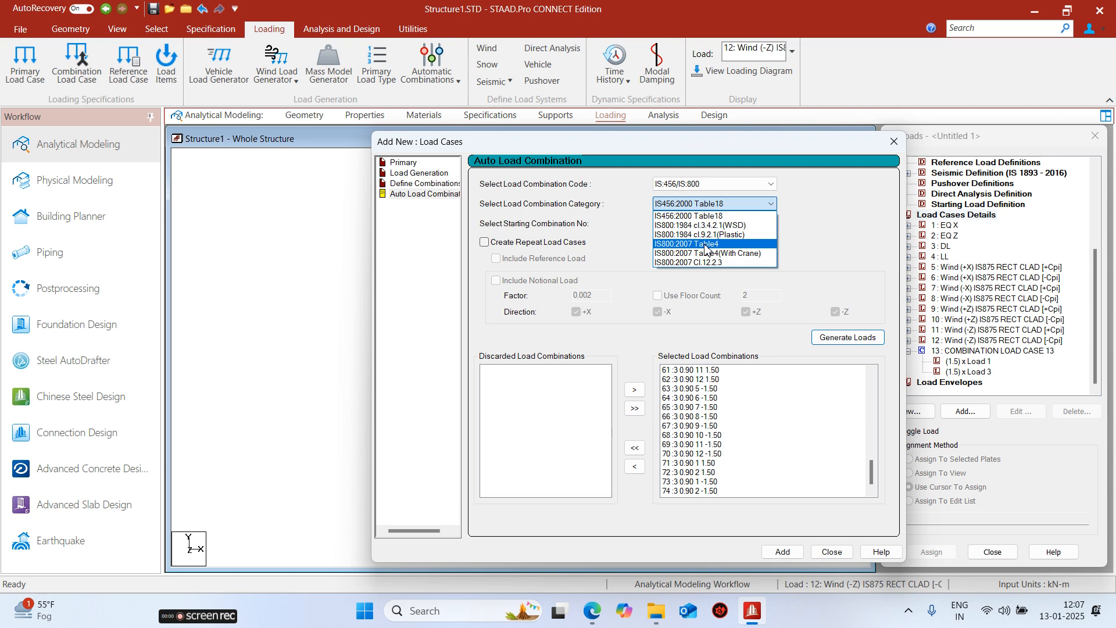
{"action": "left_click", "coordinate": [706, 245]}
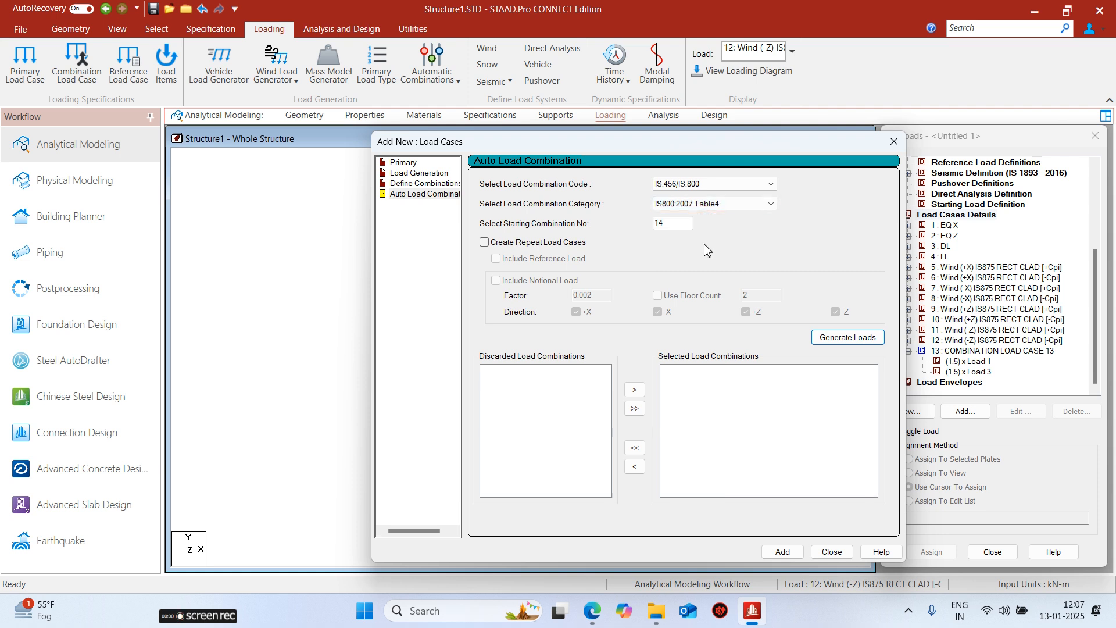
{"action": "left_click", "coordinate": [845, 340]}
- Examine the generated IS800:2007 Table4 combinations and their dead, live, wind and seismic factors through the whole list
{"action": "scroll", "coordinate": [755, 422], "scroll_direction": "down", "scroll_amount": 15}
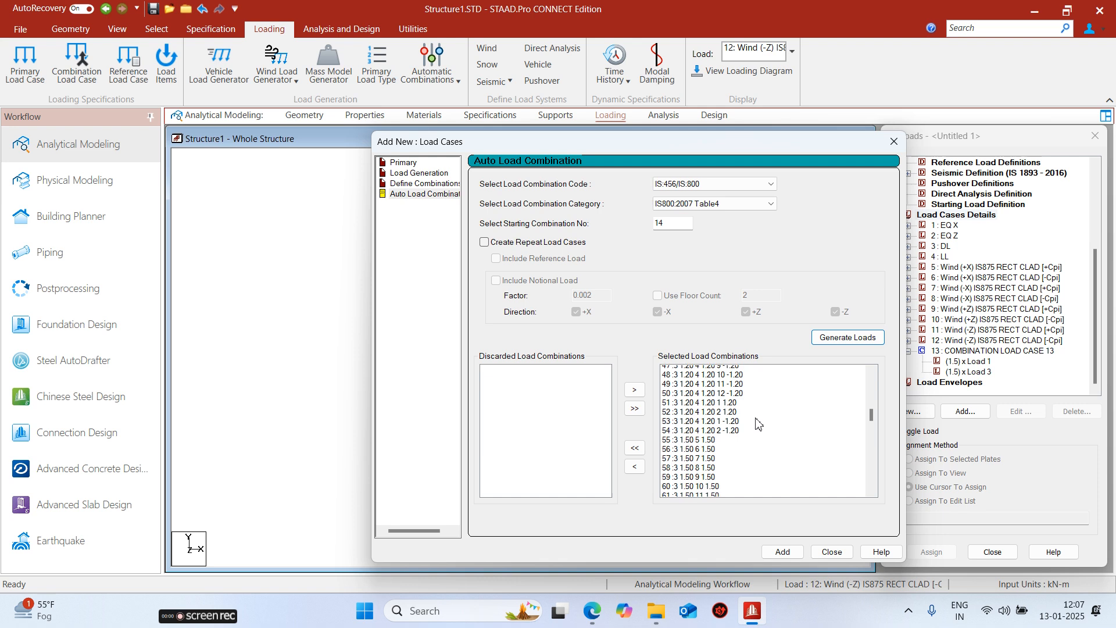
{"action": "scroll", "coordinate": [757, 423], "scroll_direction": "down", "scroll_amount": 19}
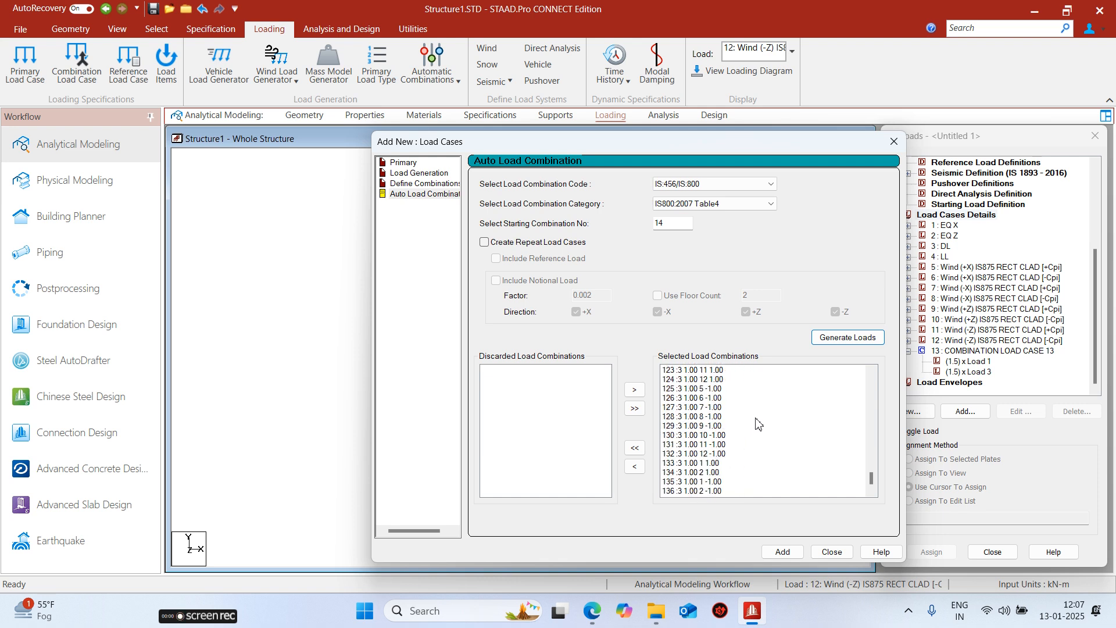
{"action": "left_click_drag", "start_coordinate": [871, 474], "coordinate": [863, 452]}
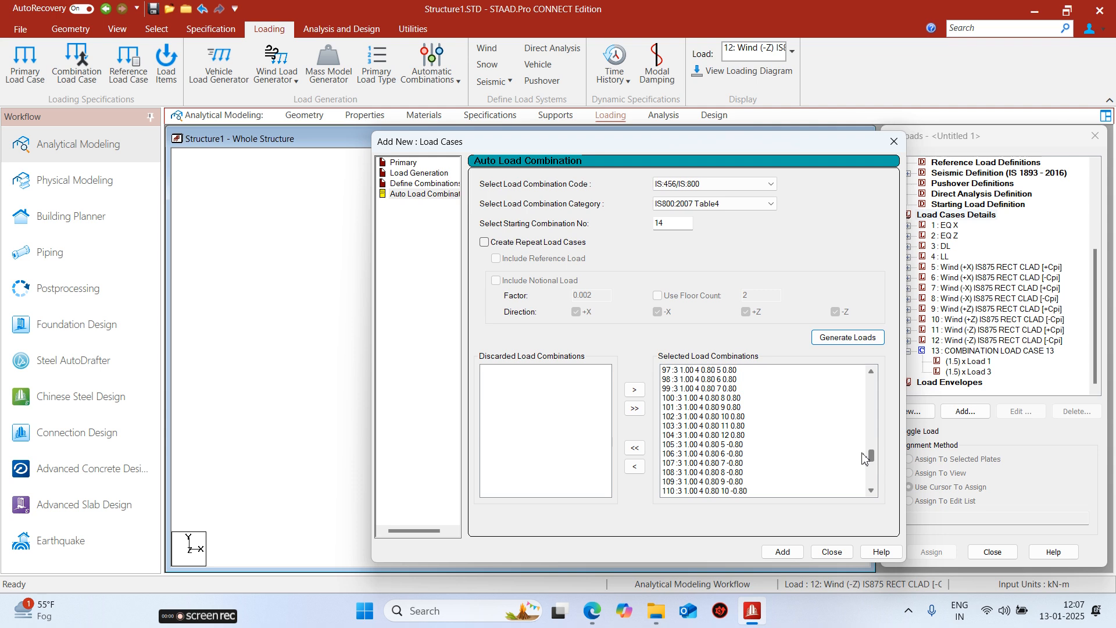
{"action": "scroll", "coordinate": [738, 418], "scroll_direction": "up", "scroll_amount": 1}
{"action": "scroll", "coordinate": [739, 423], "scroll_direction": "up", "scroll_amount": 2}
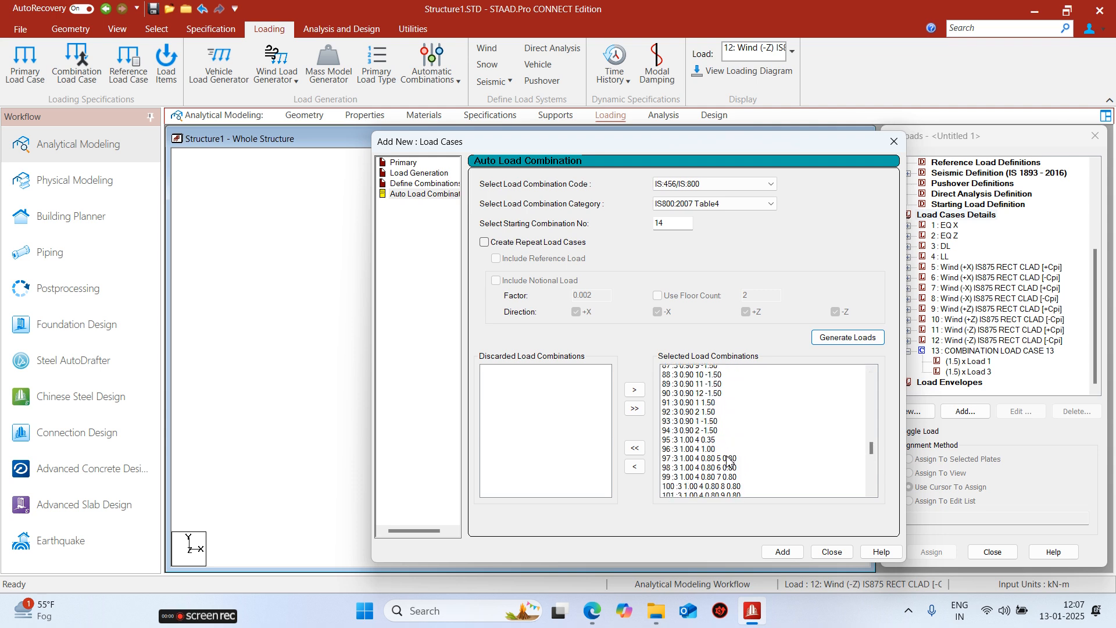
{"action": "scroll", "coordinate": [715, 451], "scroll_direction": "up", "scroll_amount": 5}
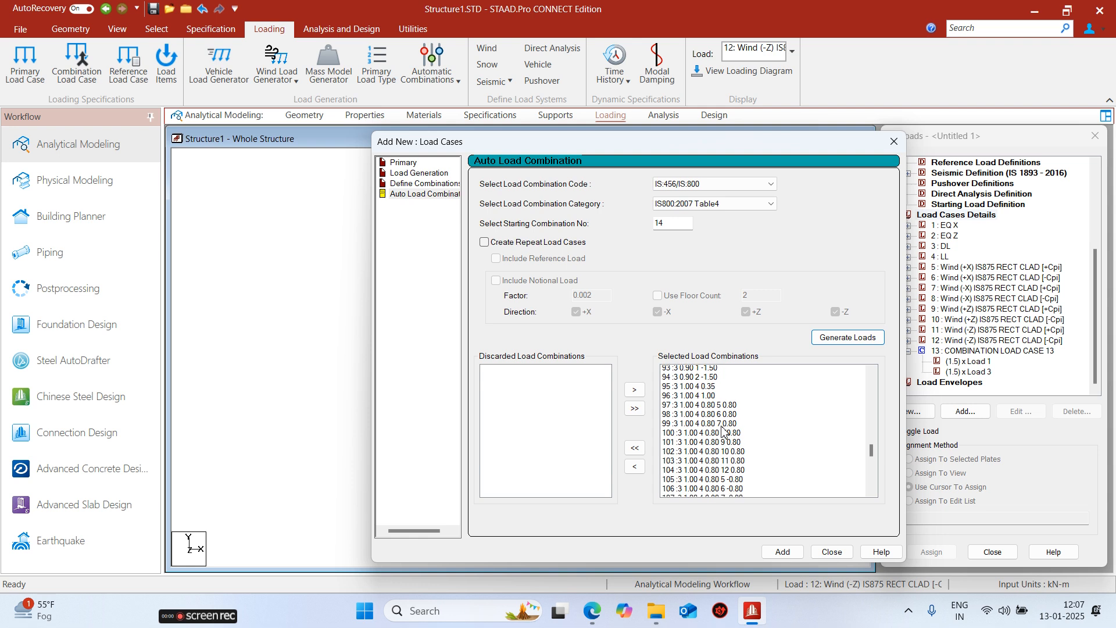
{"action": "scroll", "coordinate": [699, 414], "scroll_direction": "up", "scroll_amount": 7}
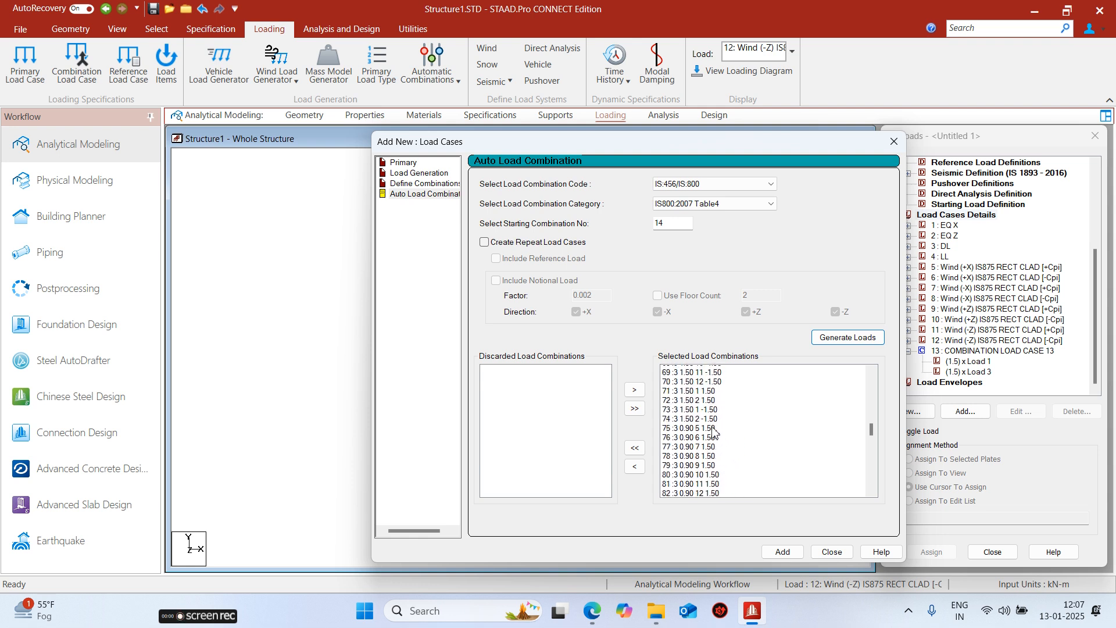
{"action": "scroll", "coordinate": [720, 421], "scroll_direction": "up", "scroll_amount": 13}
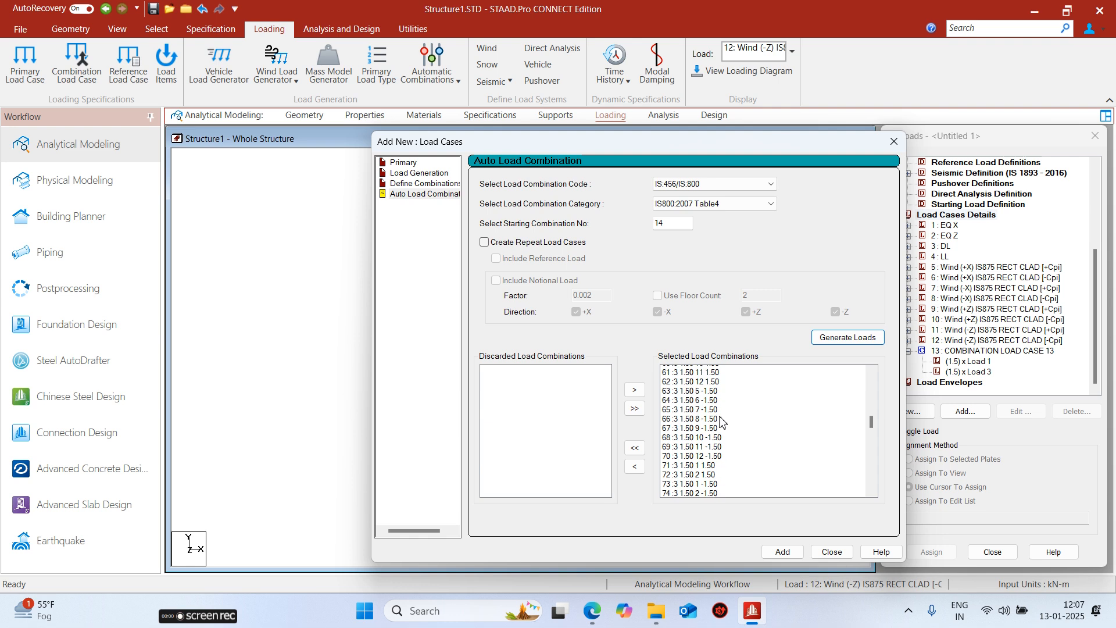
{"action": "scroll", "coordinate": [730, 389], "scroll_direction": "up", "scroll_amount": 2}
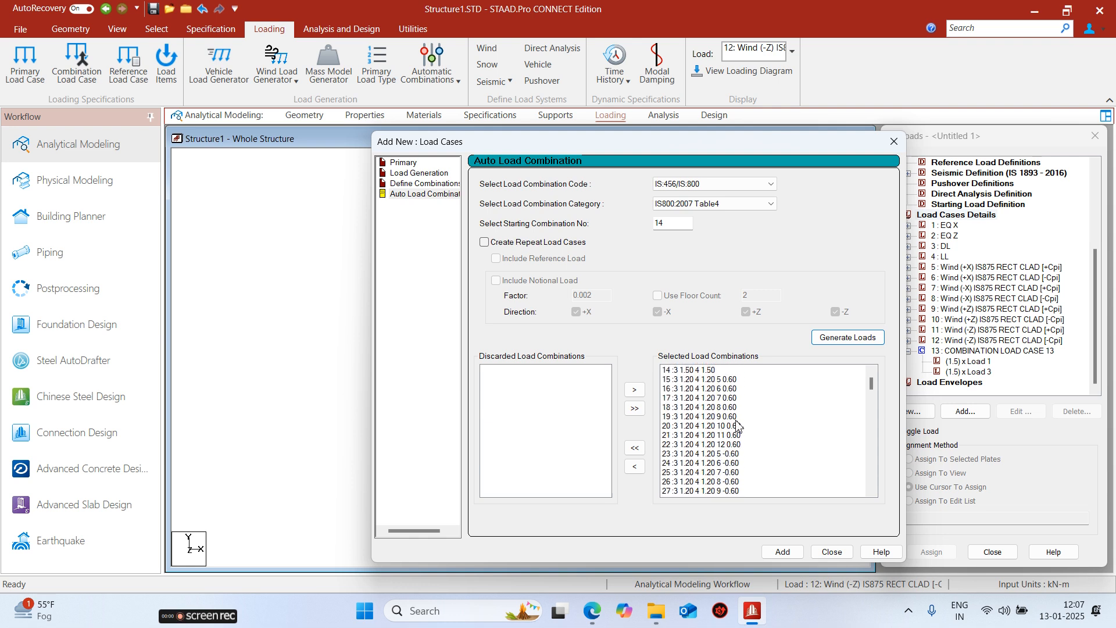
- Compare the load factors of combinations 14, 15 and 17 in the selected load combinations
{"action": "left_click", "coordinate": [724, 381]}
{"action": "left_click", "coordinate": [733, 398]}
{"action": "left_click", "coordinate": [734, 382]}
{"action": "left_click", "coordinate": [734, 397]}
{"action": "left_click", "coordinate": [733, 381]}
{"action": "left_click", "coordinate": [706, 386]}
{"action": "left_click", "coordinate": [699, 372]}
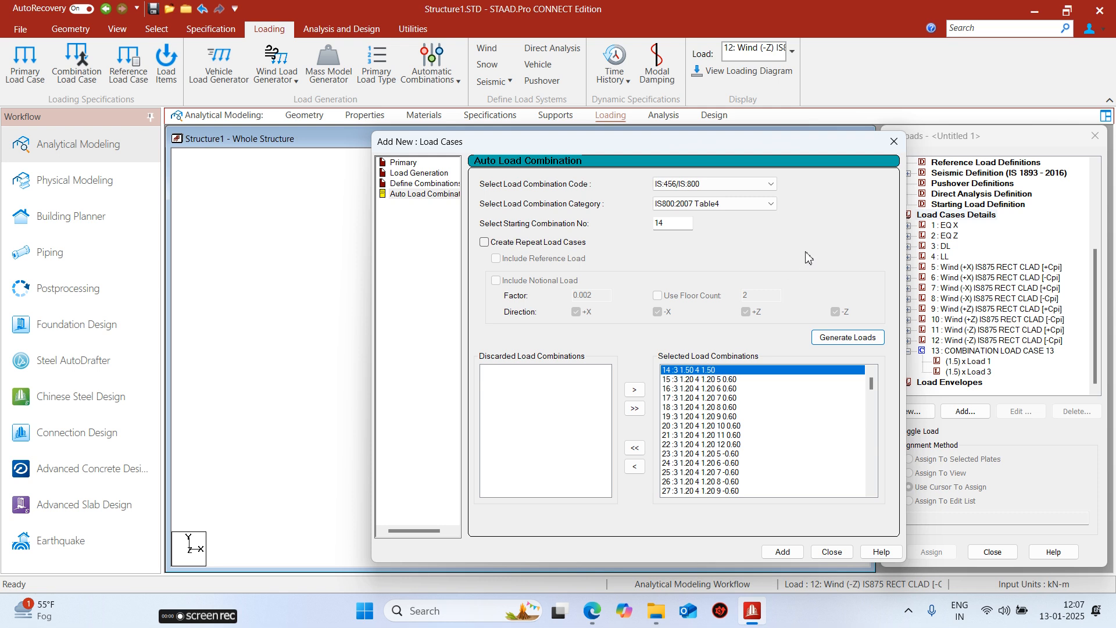
- Add the selected IS800:2007 Table4 combinations to the model, close the dialog and review them in the load list
{"action": "left_click_drag", "start_coordinate": [800, 150], "coordinate": [516, 141]}
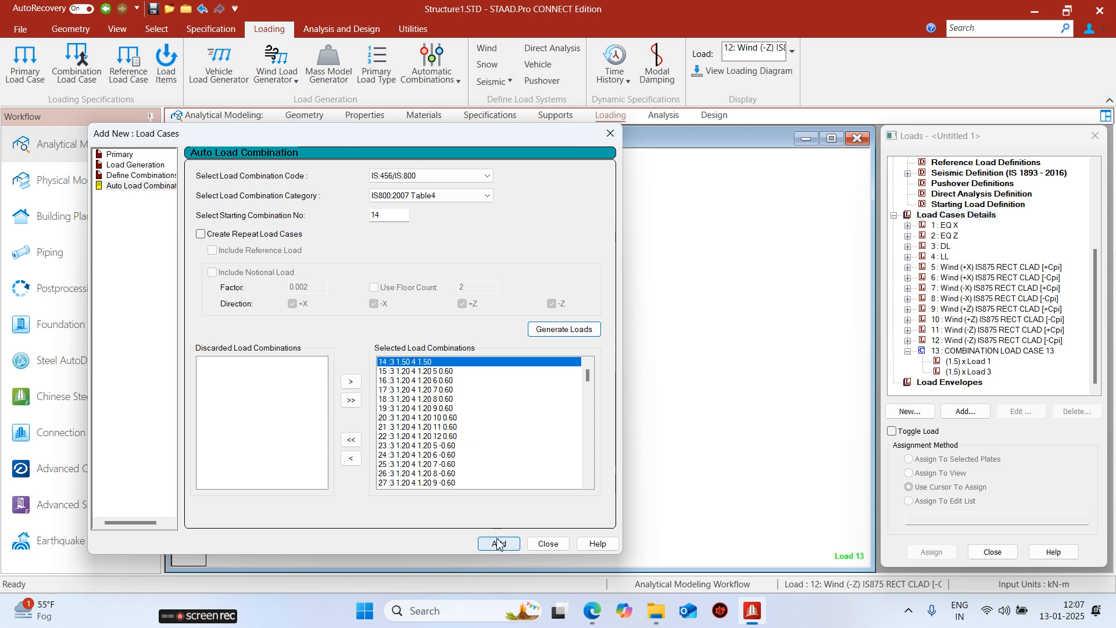
{"action": "left_click", "coordinate": [549, 544]}
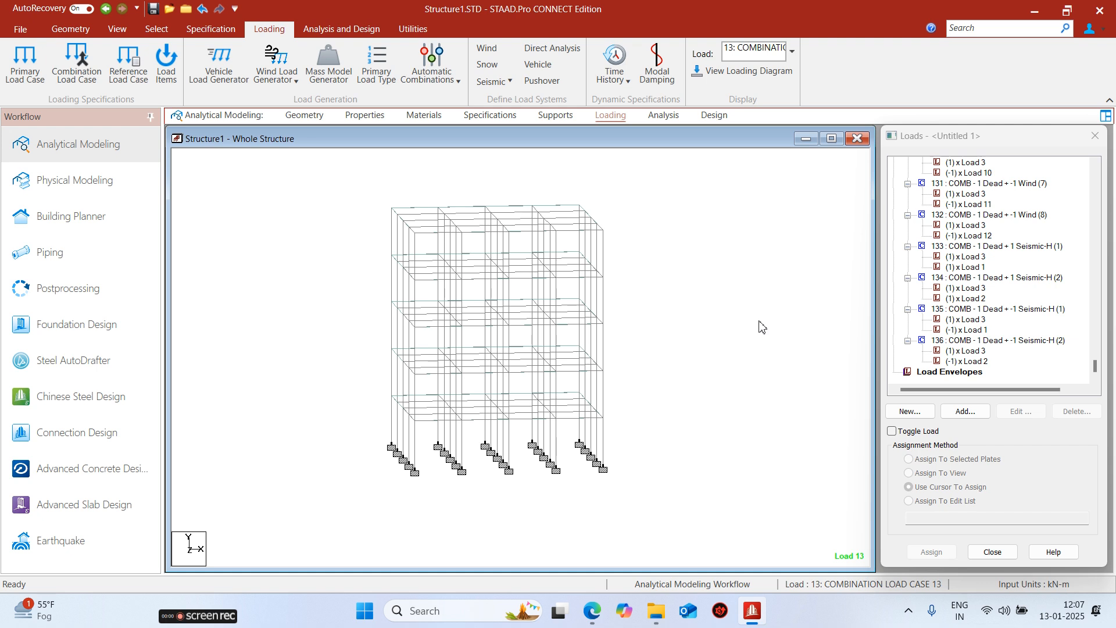
{"action": "scroll", "coordinate": [975, 346], "scroll_direction": "up", "scroll_amount": 9}
{"action": "scroll", "coordinate": [974, 346], "scroll_direction": "up", "scroll_amount": 3}
{"action": "left_click_drag", "start_coordinate": [1095, 352], "coordinate": [1093, 191]}
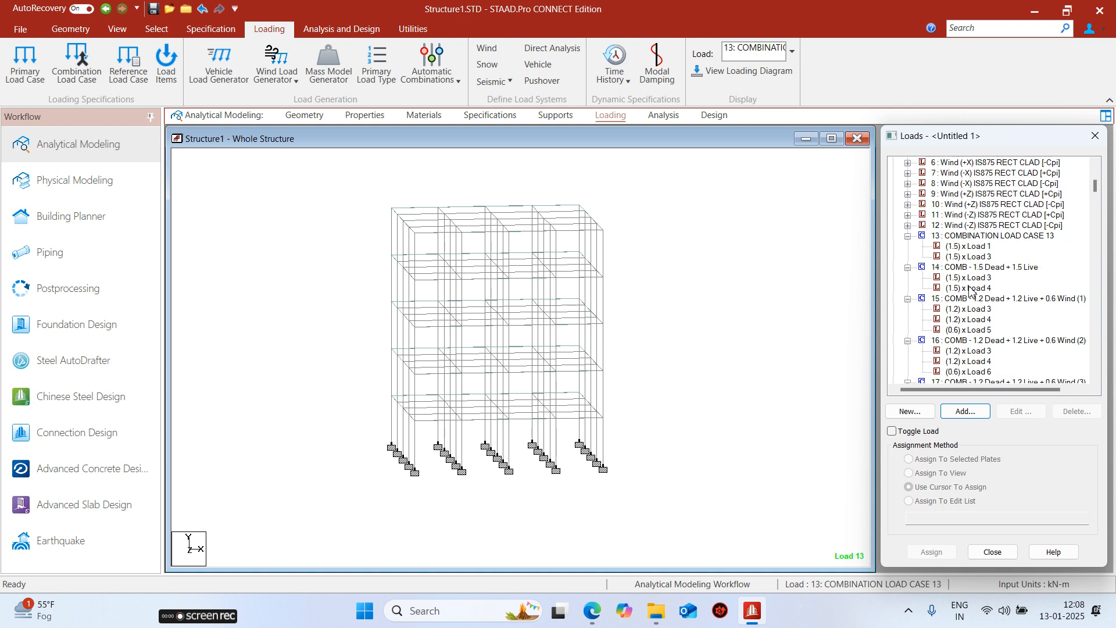
- Delete combination load case 13 and combination 14 (1.5 Dead + 1.5 Live) from the load cases
{"action": "left_click", "coordinate": [969, 247]}
{"action": "left_click", "coordinate": [976, 237]}
{"action": "key", "text": "Delete"}
{"action": "key", "text": "Return"}
{"action": "key", "text": "Delete"}
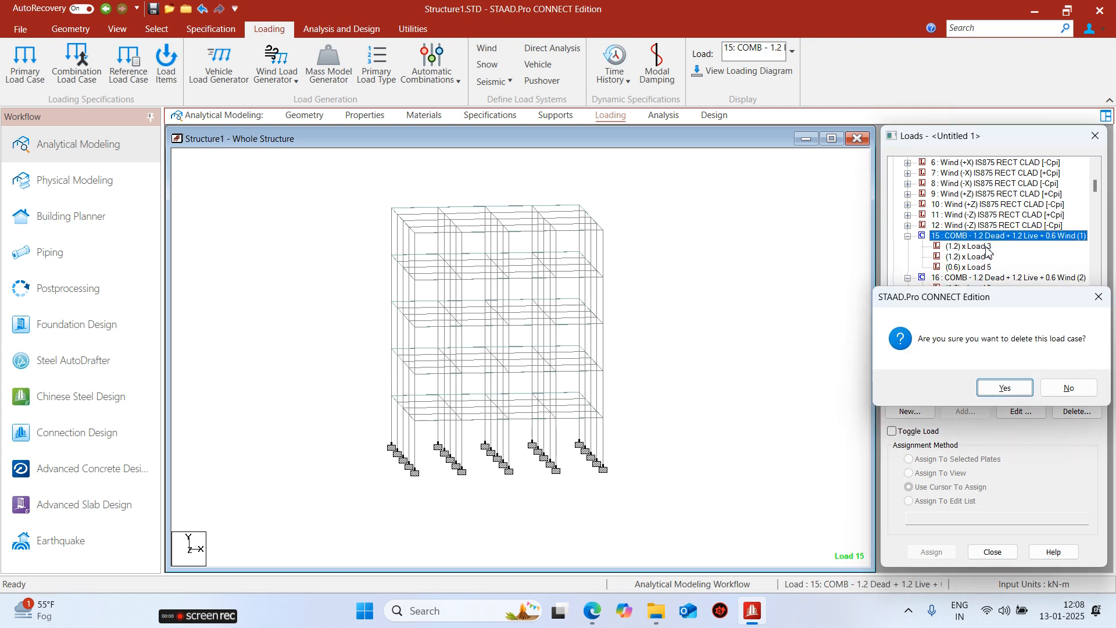
{"action": "key", "text": "Return"}
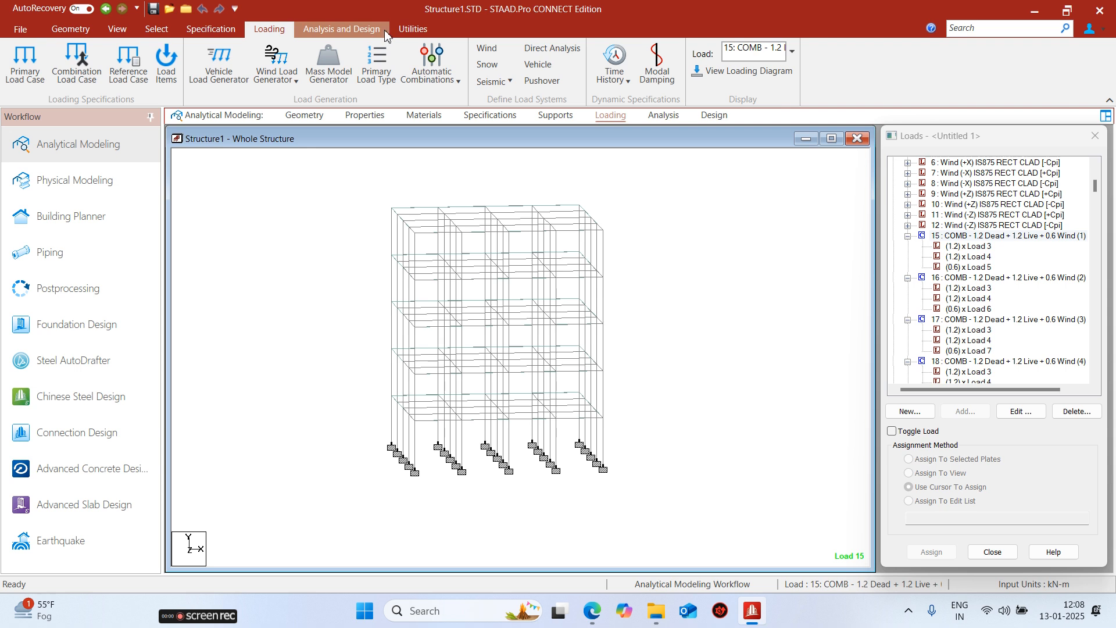
- Open the command file of Structure1.STD, saving the modified structure, and maximize the editor window
{"action": "left_click", "coordinate": [413, 29]}
{"action": "left_click", "coordinate": [382, 81]}
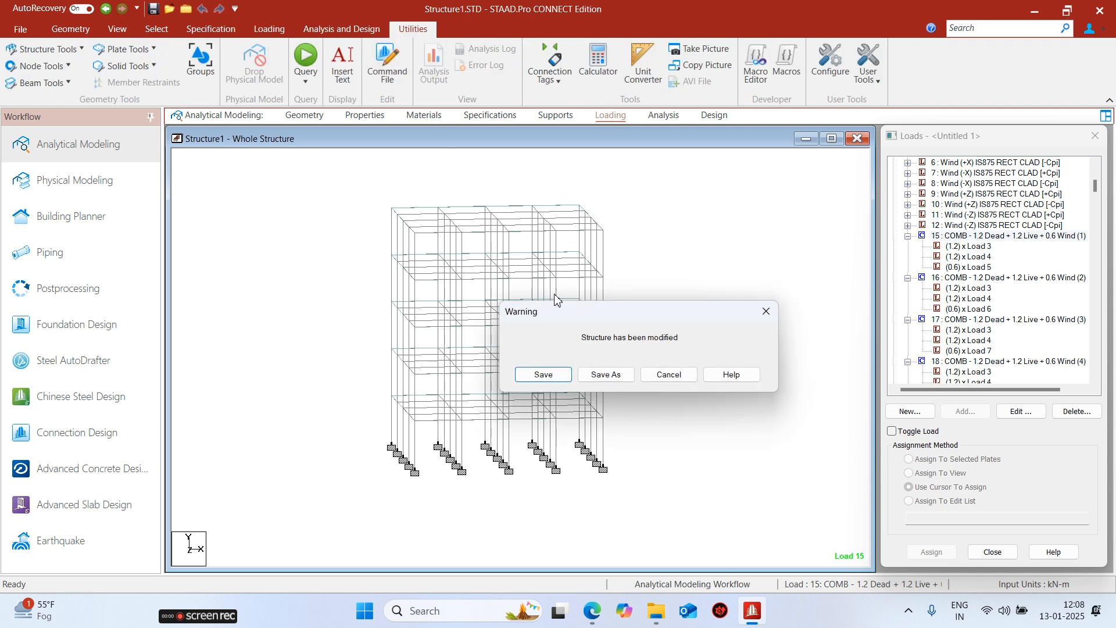
{"action": "left_click", "coordinate": [540, 374]}
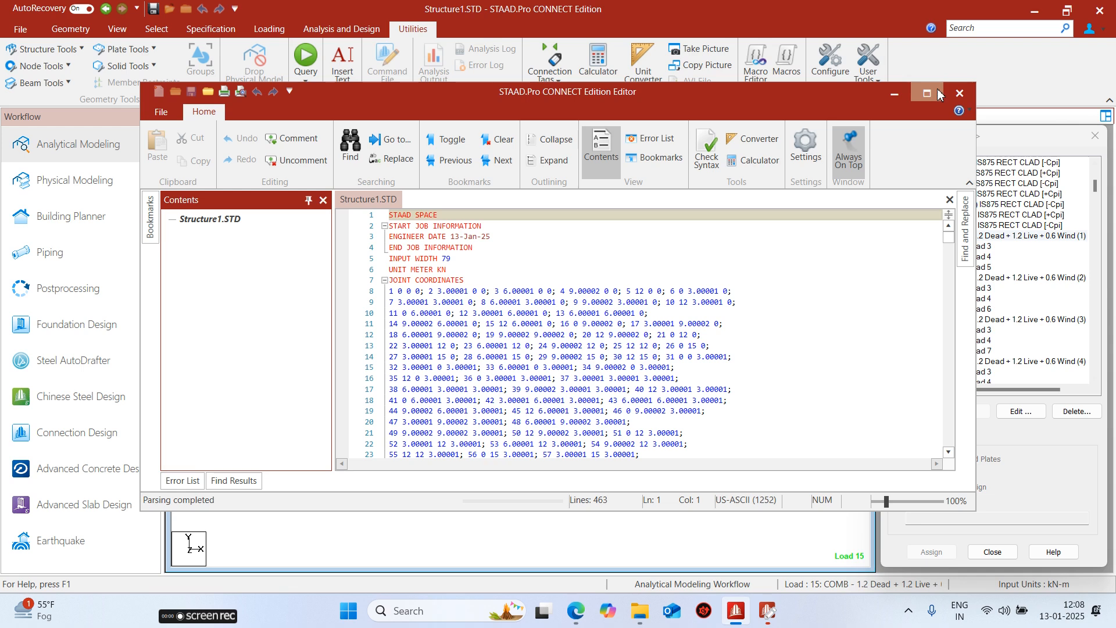
{"action": "left_click", "coordinate": [927, 93]}
- Delete all LOAD COMB entries from 15 to 136 and the leftover blank lines above FINISH in the command file
{"action": "scroll", "coordinate": [648, 389], "scroll_direction": "down", "scroll_amount": 2}
{"action": "left_click_drag", "start_coordinate": [1084, 191], "coordinate": [573, 343]}
{"action": "scroll", "coordinate": [546, 383], "scroll_direction": "up", "scroll_amount": 10}
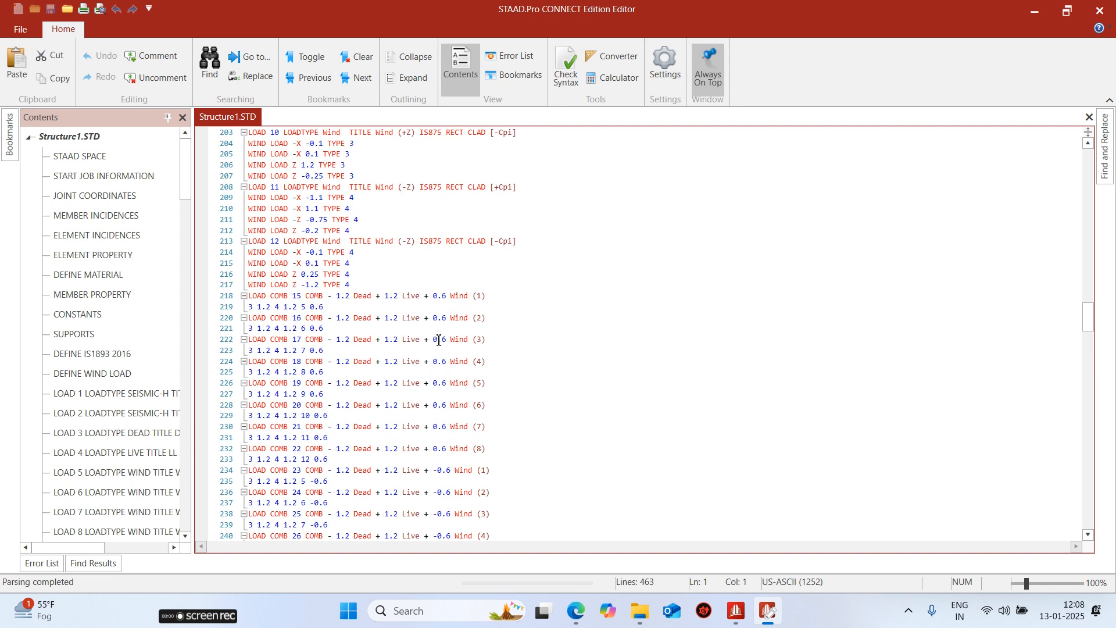
{"action": "left_click_drag", "start_coordinate": [251, 298], "coordinate": [365, 515]}
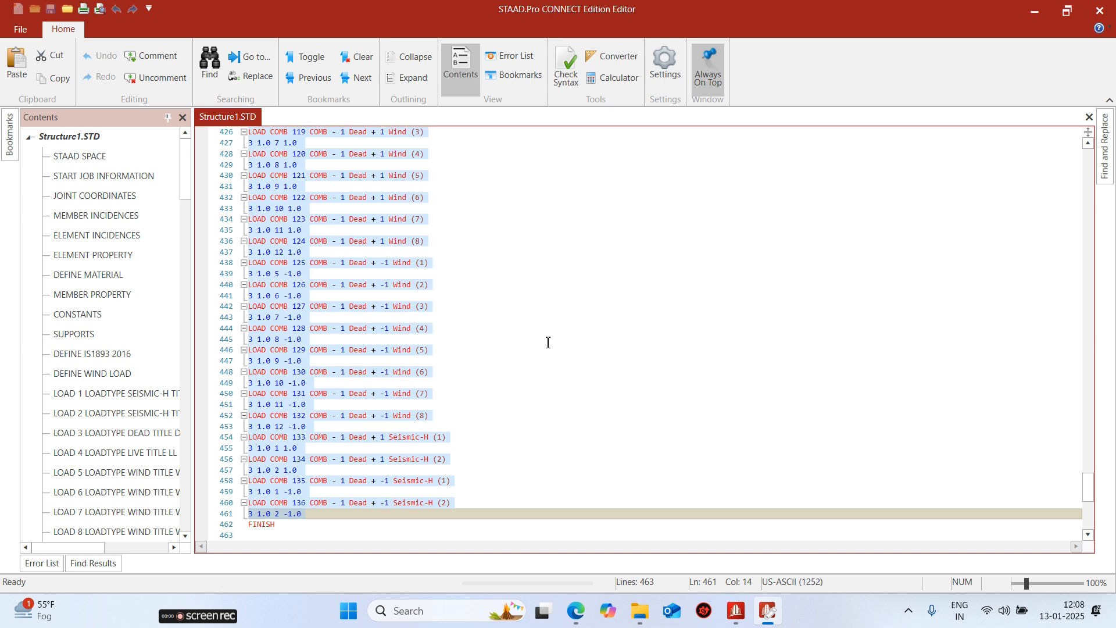
{"action": "key", "text": "Delete"}
{"action": "key", "text": "Return"}
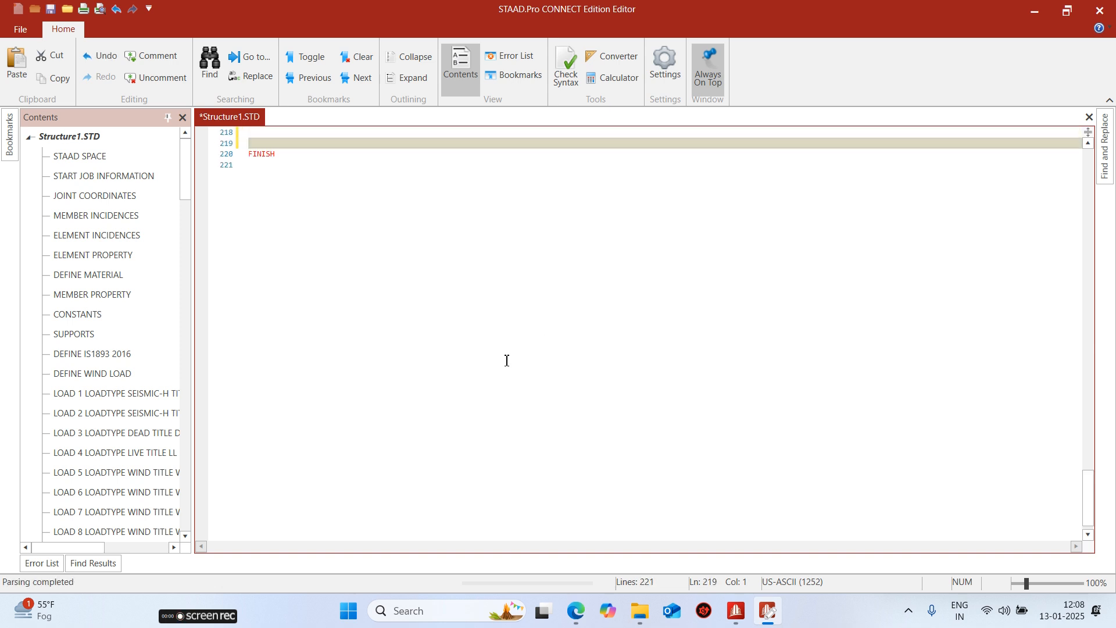
{"action": "key", "text": "BackSpace"}
{"action": "key", "text": "BackSpace"}
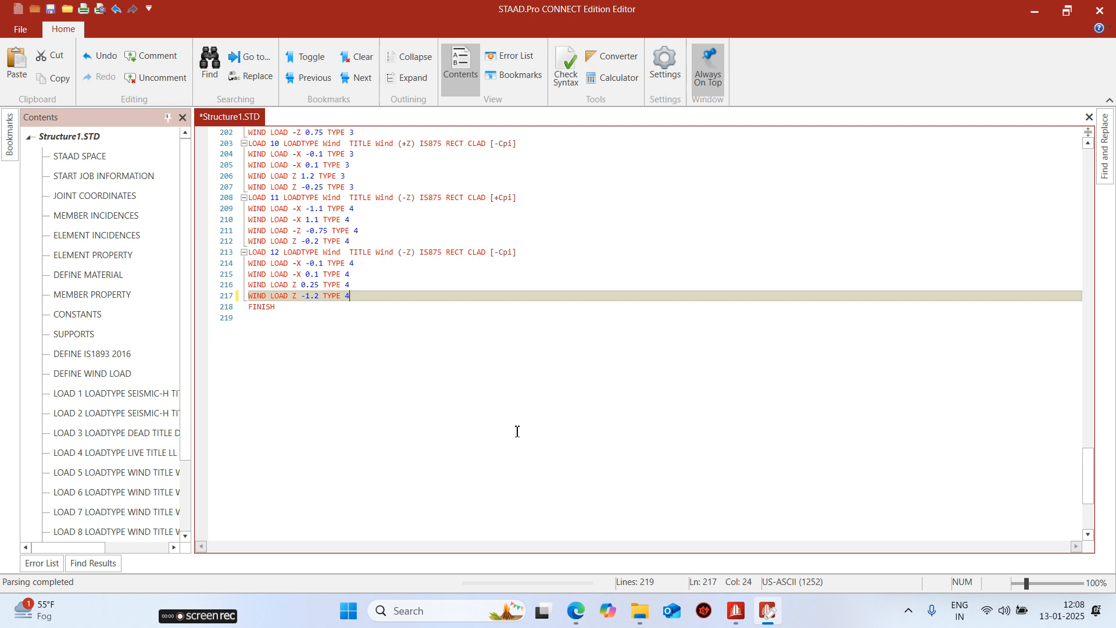
- Save the edited command file and return to the STAAD.Pro model window
{"action": "key", "text": "ctrl+s"}
{"action": "key", "text": "alt+Tab"}
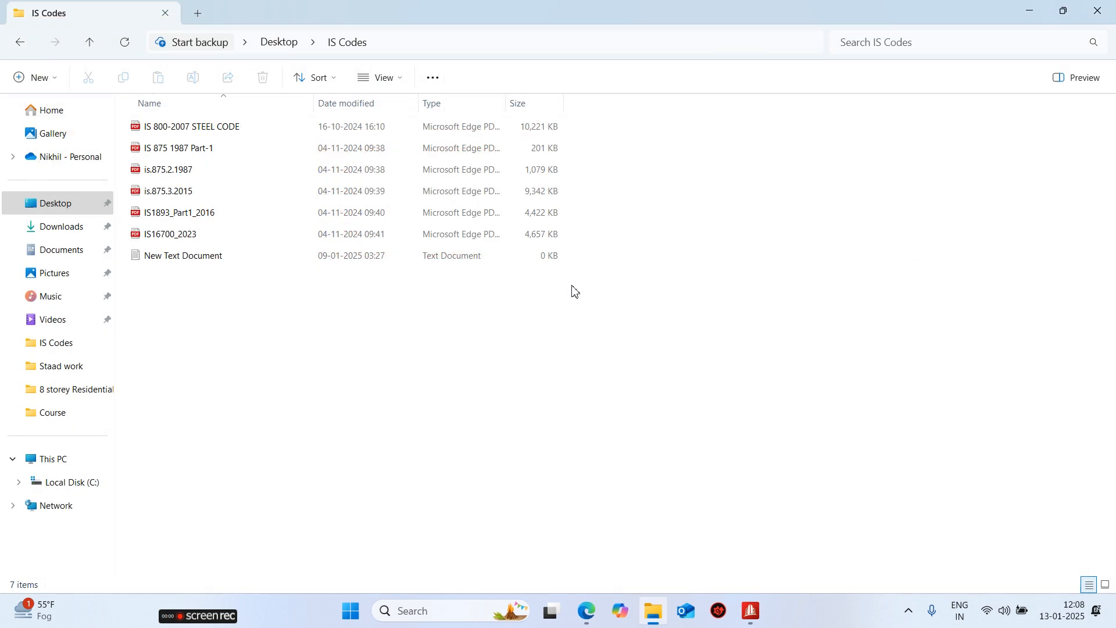
{"action": "left_click", "coordinate": [754, 612]}
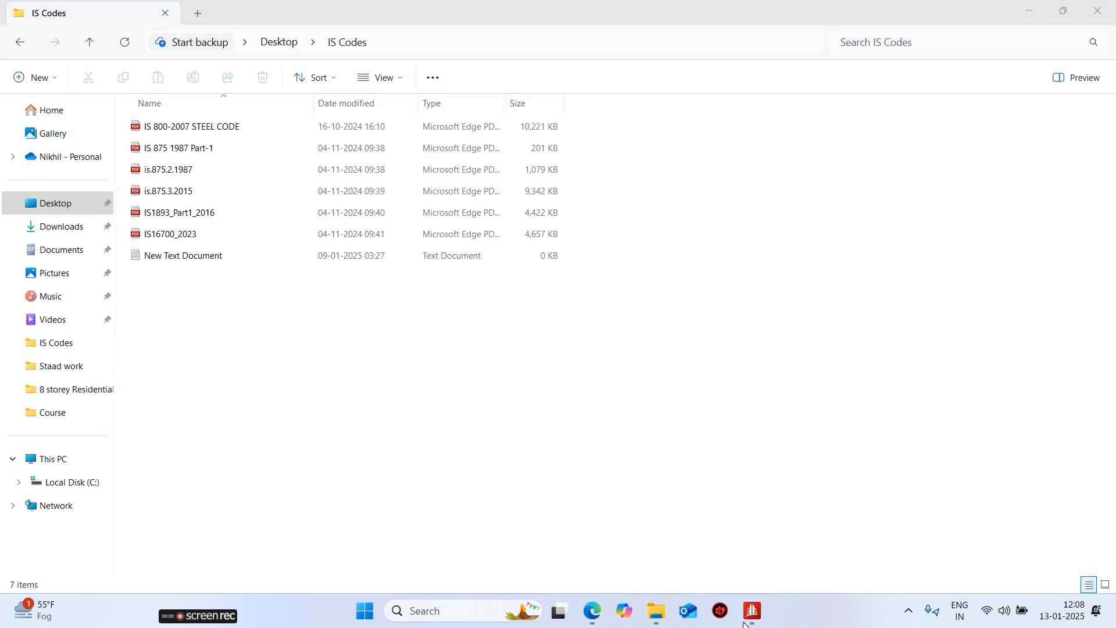
{"action": "left_click", "coordinate": [1029, 16]}
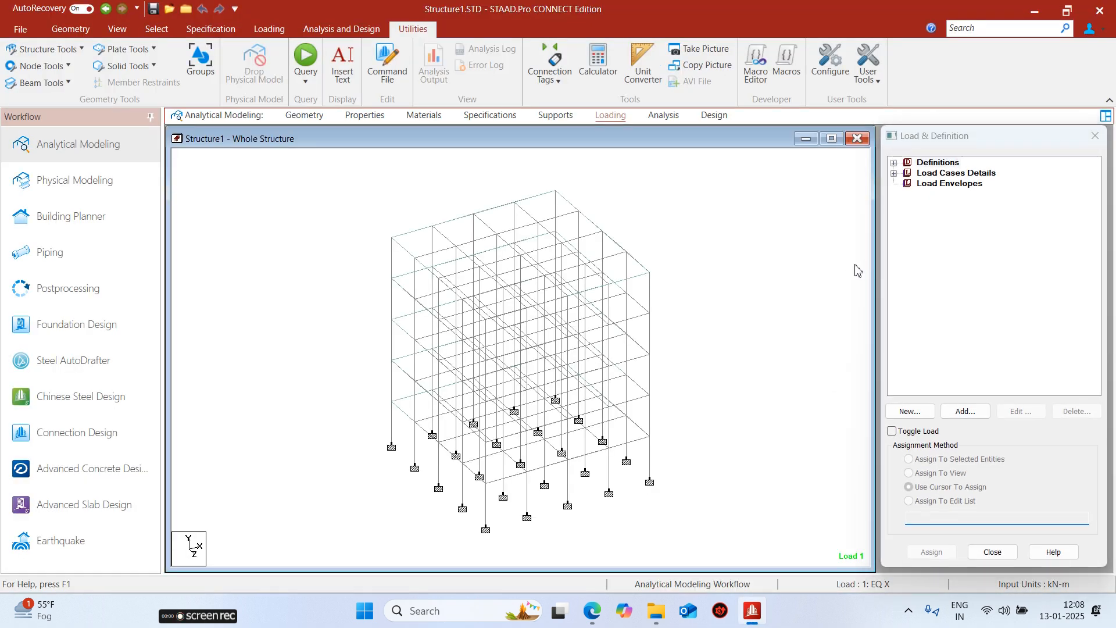
- Generate and add automatic load combinations using the IS:456/IS:800 code and the IS456:2000 Table18 category
{"action": "left_click", "coordinate": [898, 169]}
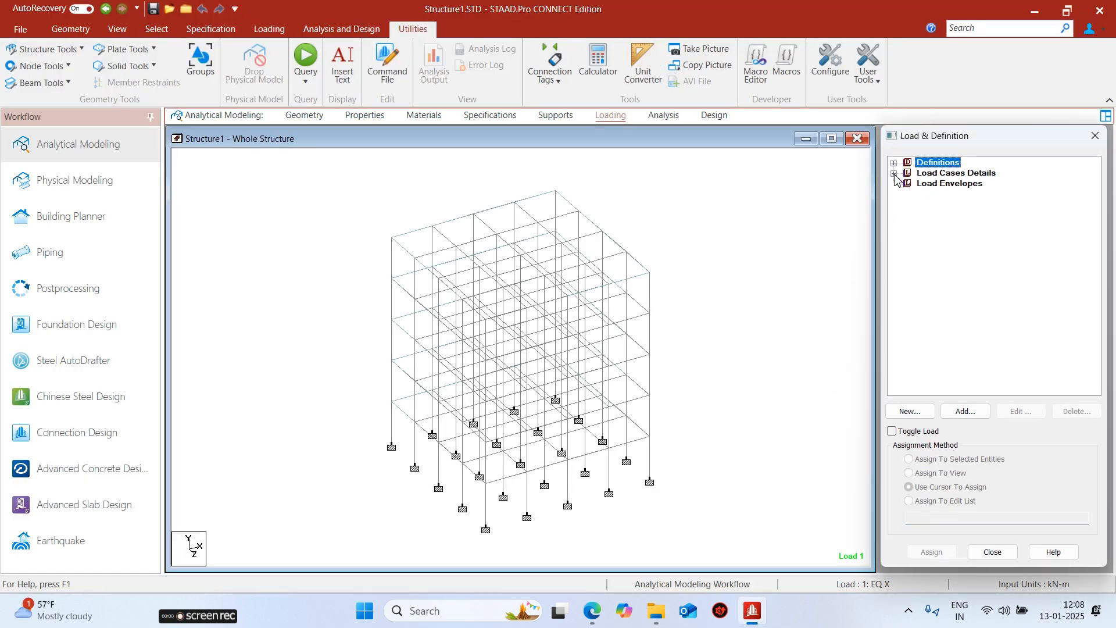
{"action": "left_click", "coordinate": [893, 173]}
{"action": "left_click", "coordinate": [953, 173]}
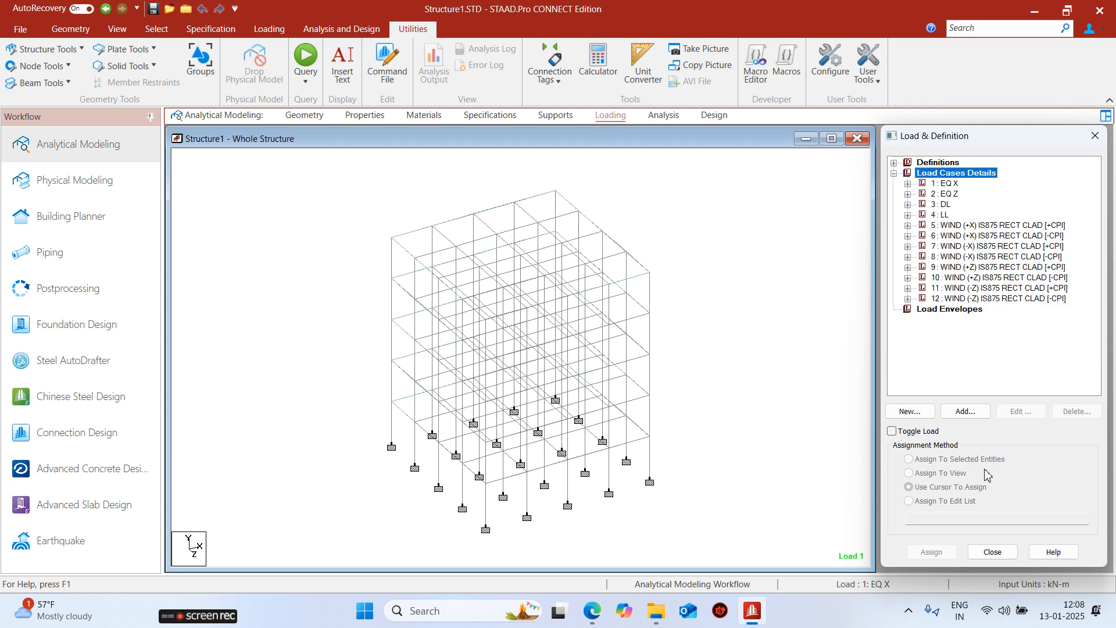
{"action": "left_click", "coordinate": [965, 410]}
{"action": "left_click", "coordinate": [423, 193]}
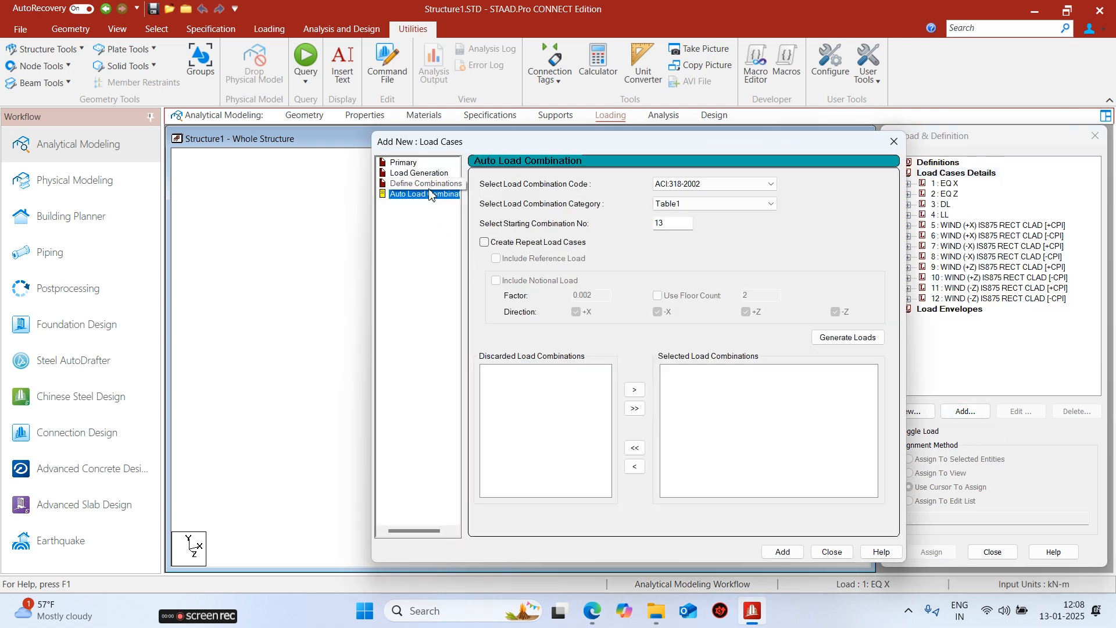
{"action": "left_click", "coordinate": [715, 183]}
{"action": "left_click", "coordinate": [677, 289]}
{"action": "left_click", "coordinate": [714, 204]}
{"action": "left_click", "coordinate": [692, 213]}
{"action": "left_click", "coordinate": [844, 338]}
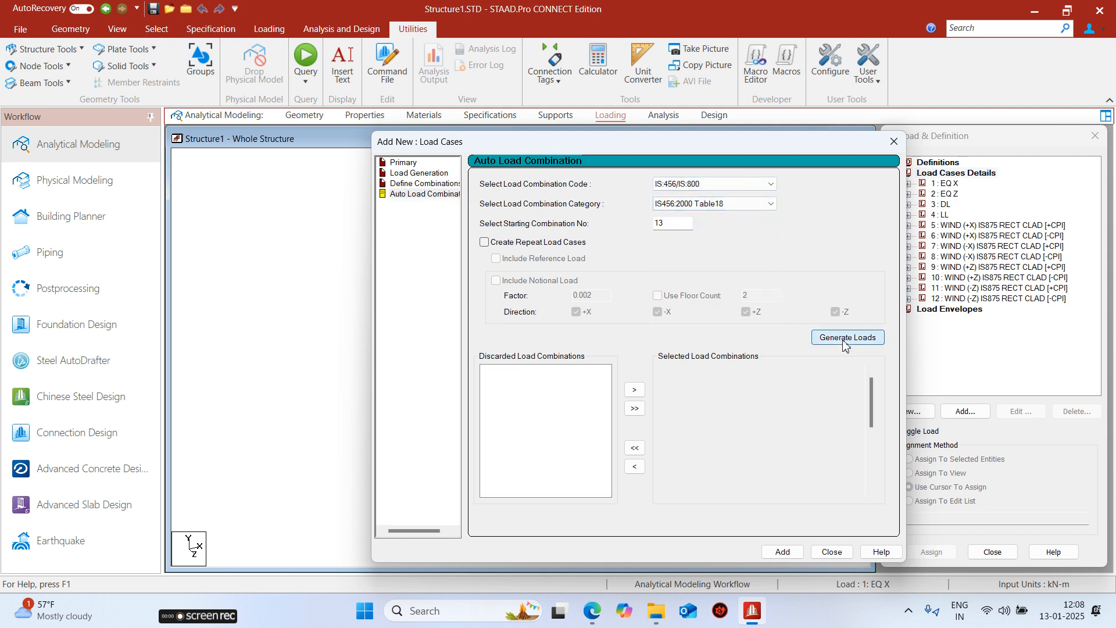
{"action": "left_click", "coordinate": [782, 551]}
{"action": "left_click", "coordinate": [832, 552]}
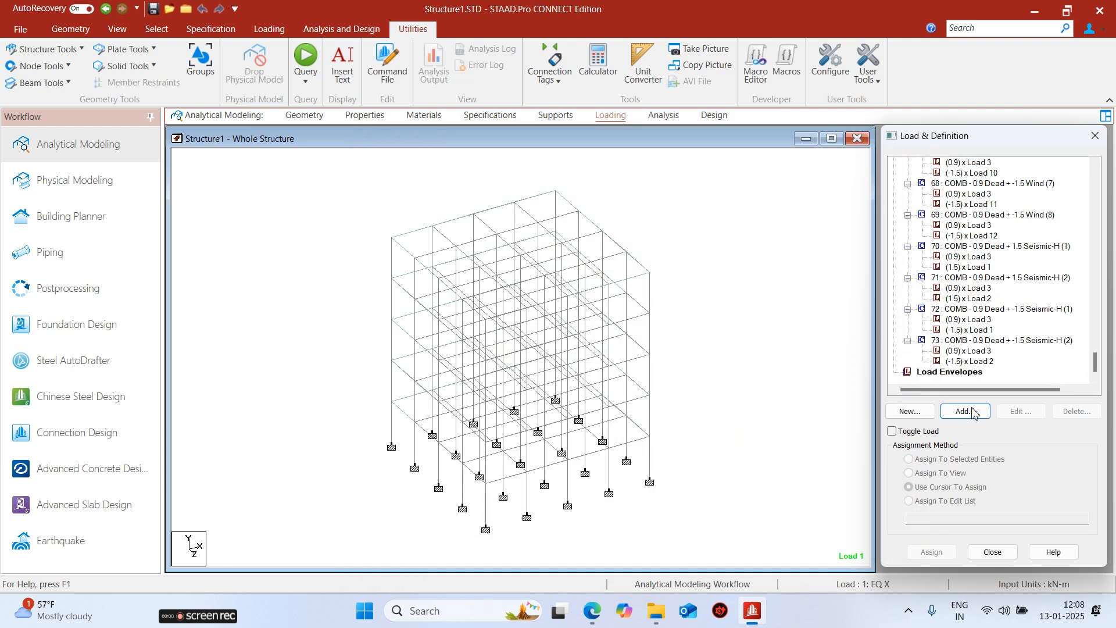
- Save the modified structure and open its command file at the load combination entries
{"action": "left_click", "coordinate": [387, 64]}
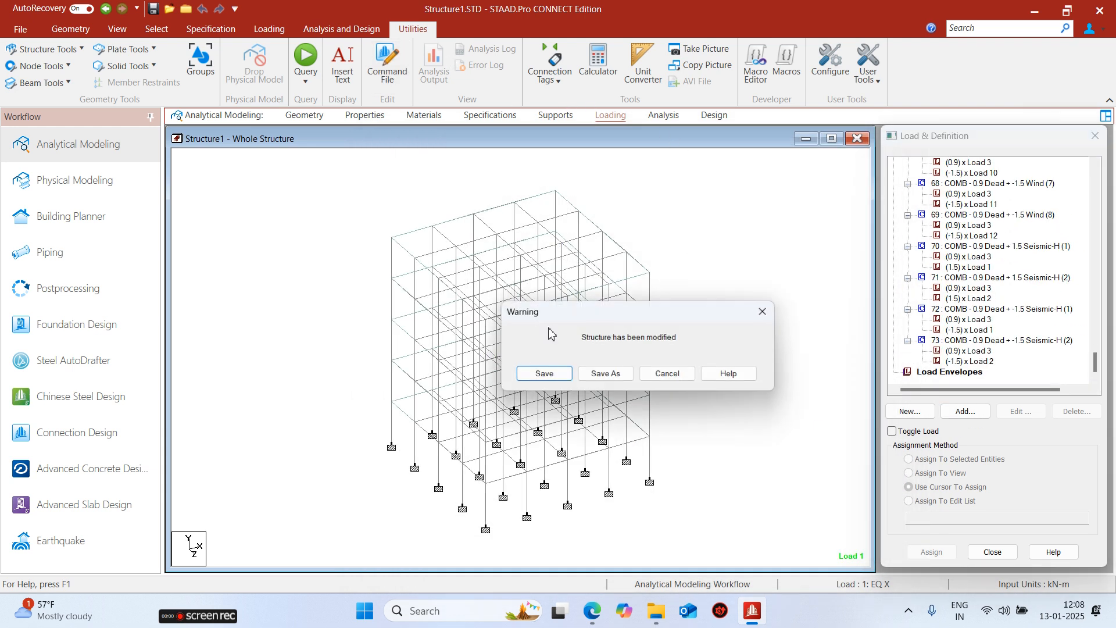
{"action": "left_click", "coordinate": [542, 372]}
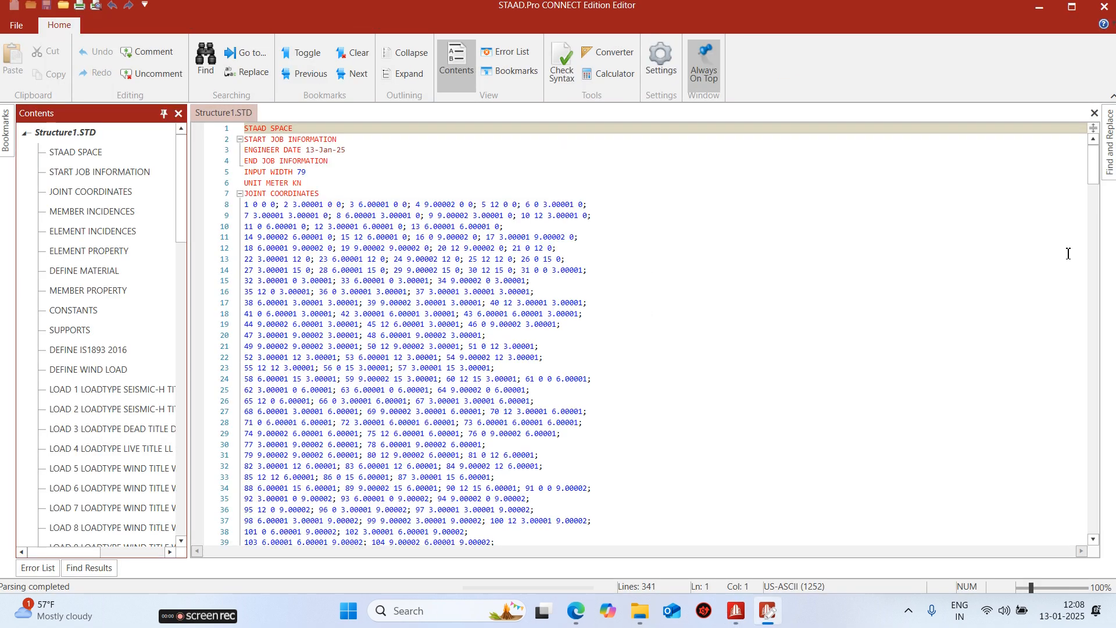
{"action": "scroll", "coordinate": [1074, 154], "scroll_direction": "down", "scroll_amount": 13}
{"action": "left_click_drag", "start_coordinate": [1091, 206], "coordinate": [1096, 492]}
- Copy the LOAD COMB 13 to 73 entries and paste the copy below combination 73, above FINISH
{"action": "left_click_drag", "start_coordinate": [276, 324], "coordinate": [238, 290]}
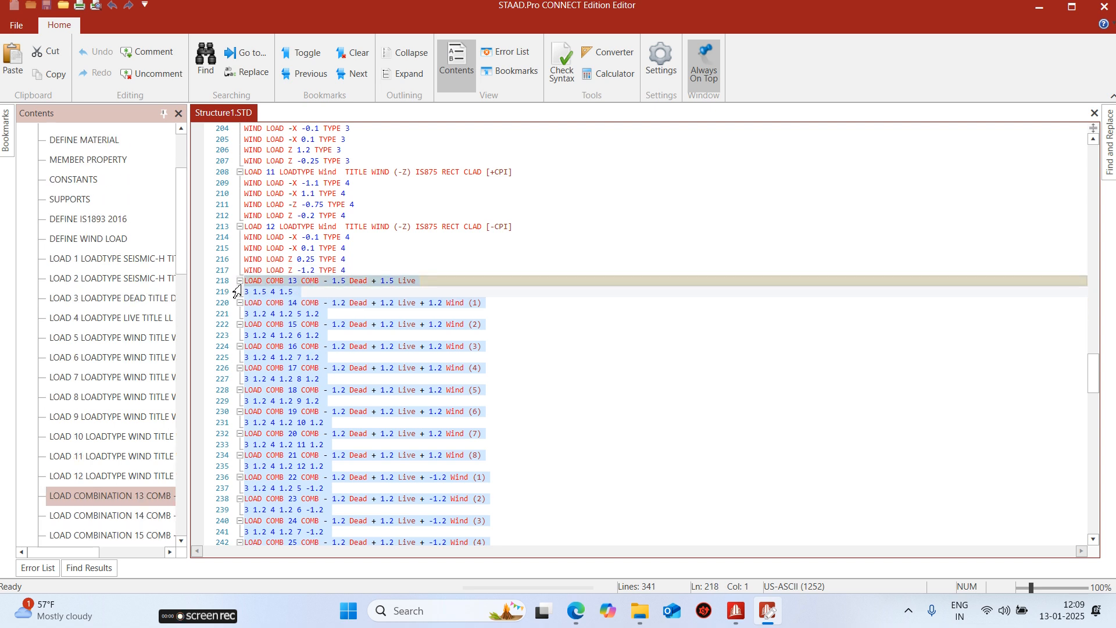
{"action": "scroll", "coordinate": [383, 401], "scroll_direction": "down", "scroll_amount": 20}
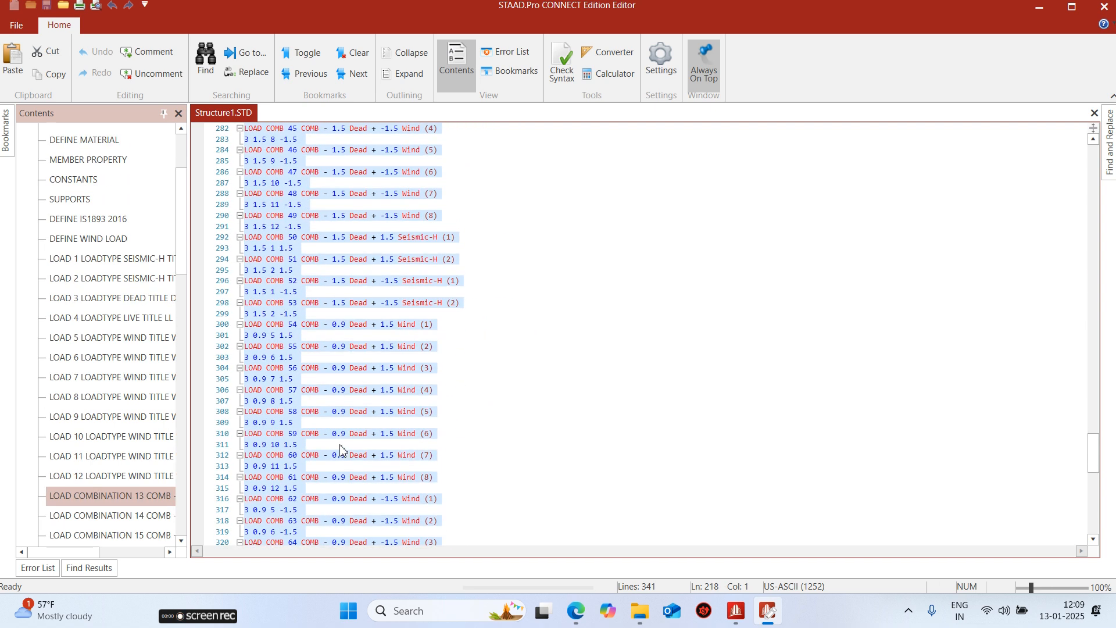
{"action": "scroll", "coordinate": [340, 450], "scroll_direction": "down", "scroll_amount": 14}
{"action": "left_click", "coordinate": [307, 292]}
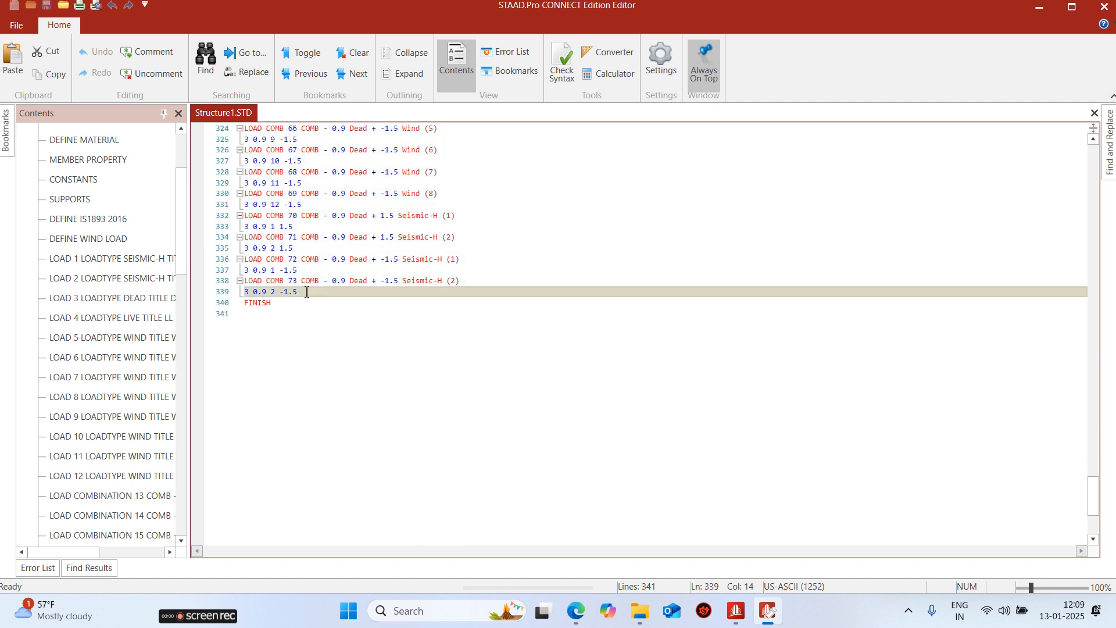
{"action": "key", "text": "Return"}
{"action": "key", "text": "ctrl+v"}
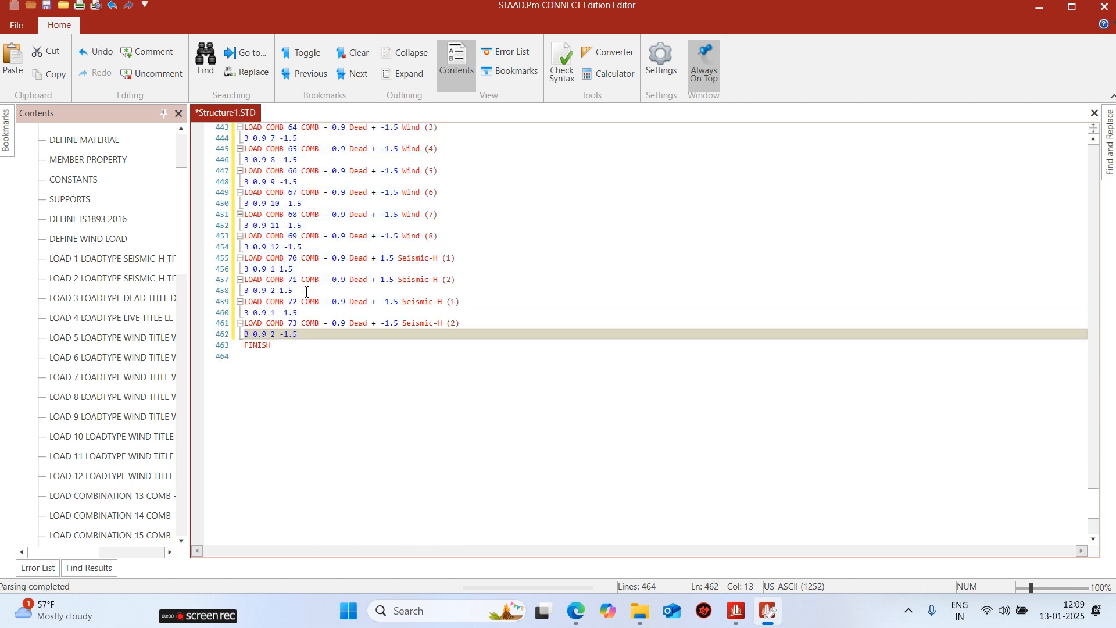
- Renumber the first pasted combination, the 1.5 Dead + 1.5 Live entry, as LOAD COMB 74
{"action": "scroll", "coordinate": [399, 312], "scroll_direction": "up", "scroll_amount": 20}
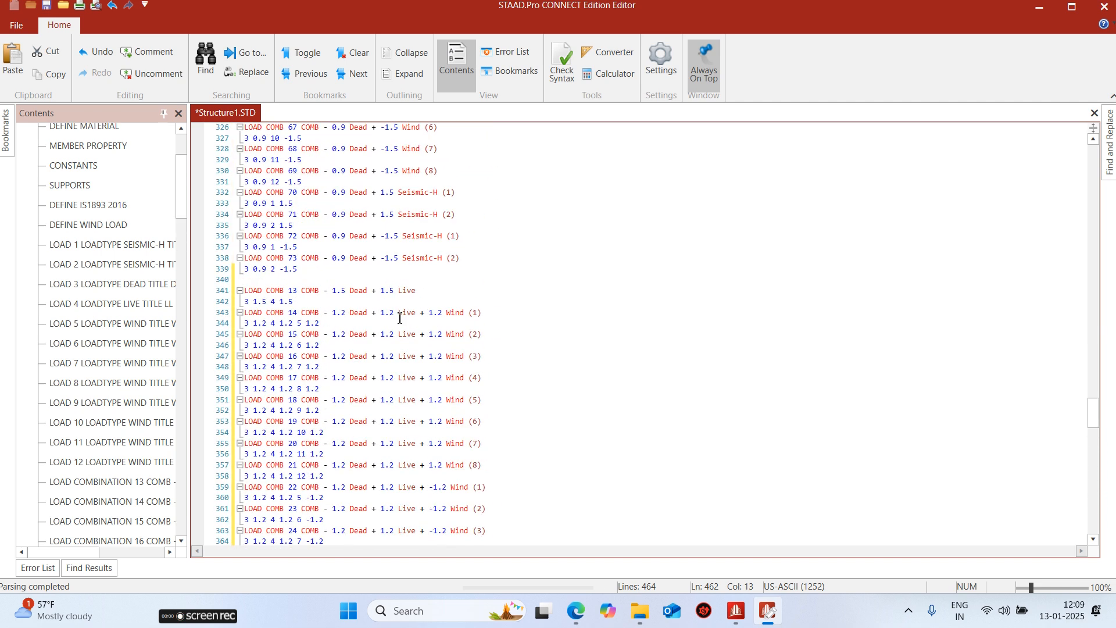
{"action": "scroll", "coordinate": [378, 313], "scroll_direction": "up", "scroll_amount": 1}
{"action": "left_click", "coordinate": [271, 314]}
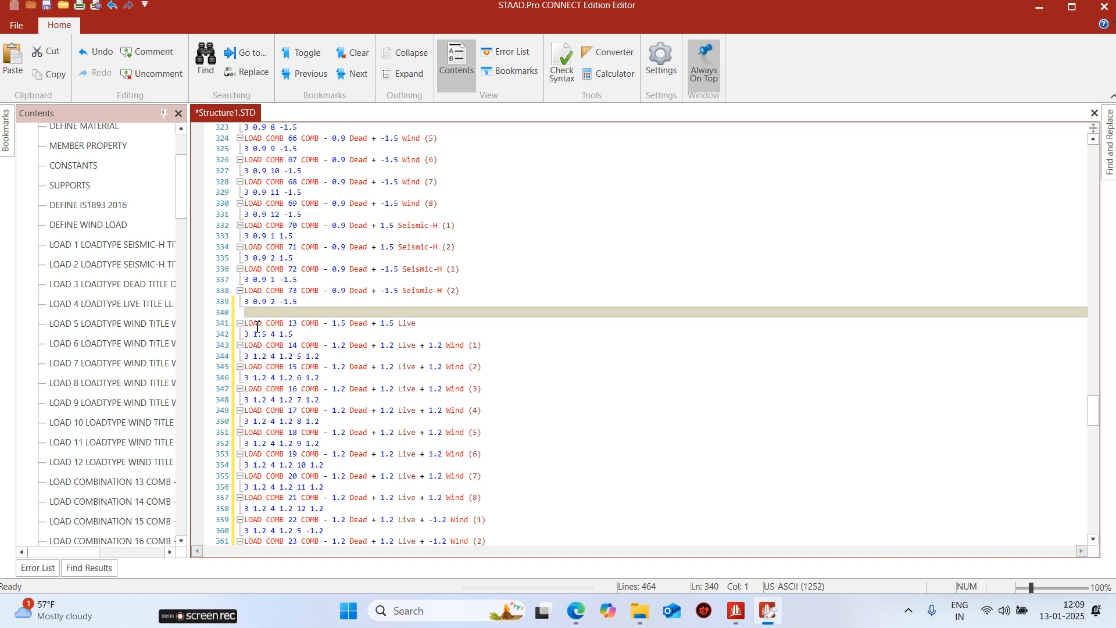
{"action": "scroll", "coordinate": [293, 336], "scroll_direction": "up", "scroll_amount": 4}
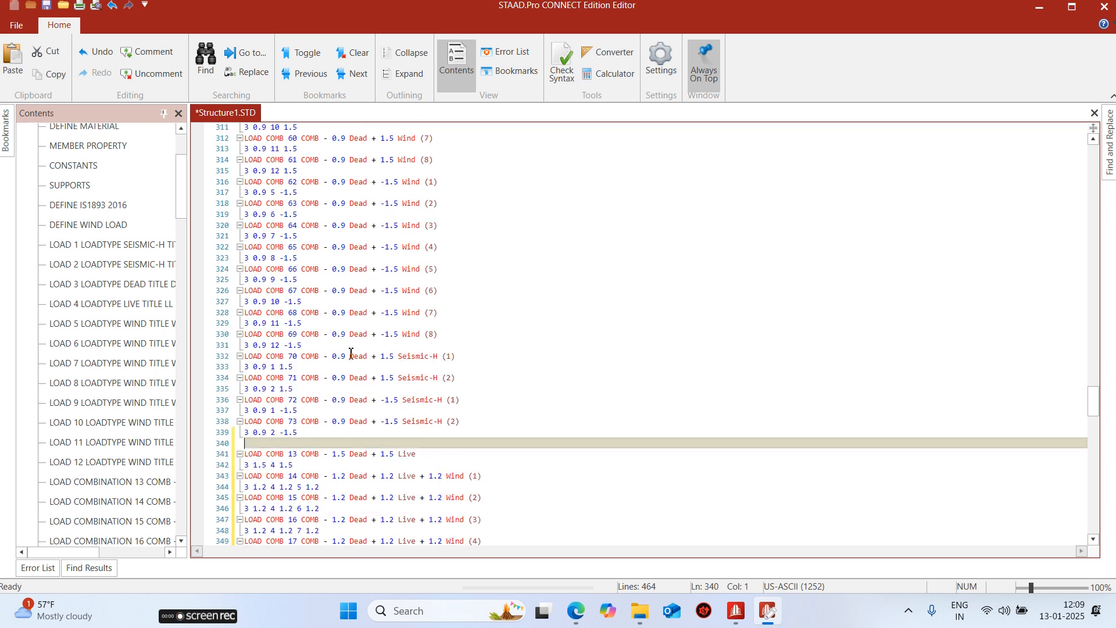
{"action": "scroll", "coordinate": [351, 354], "scroll_direction": "down", "scroll_amount": 7}
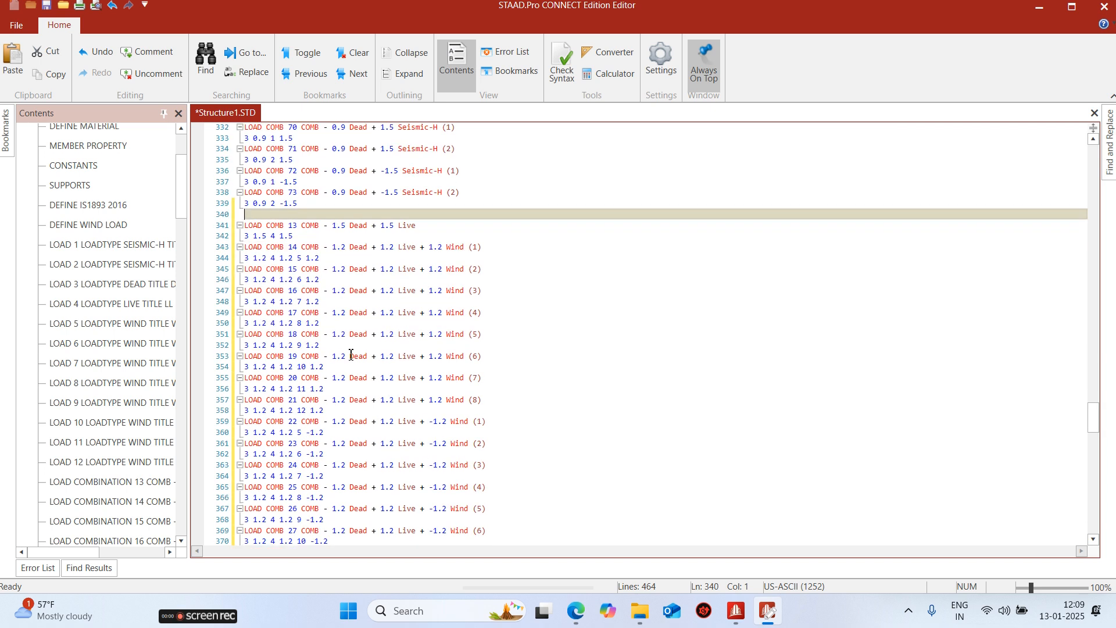
{"action": "left_click", "coordinate": [250, 226]}
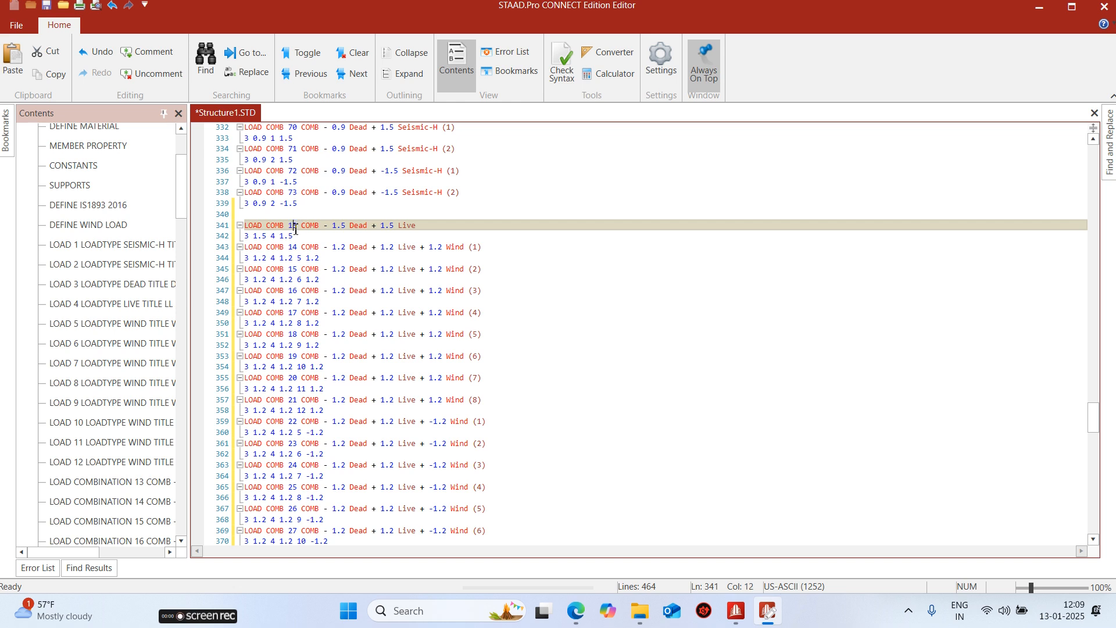
{"action": "key", "text": "Delete"}
{"action": "key", "text": "Delete"}
{"action": "type", "text": "74"}
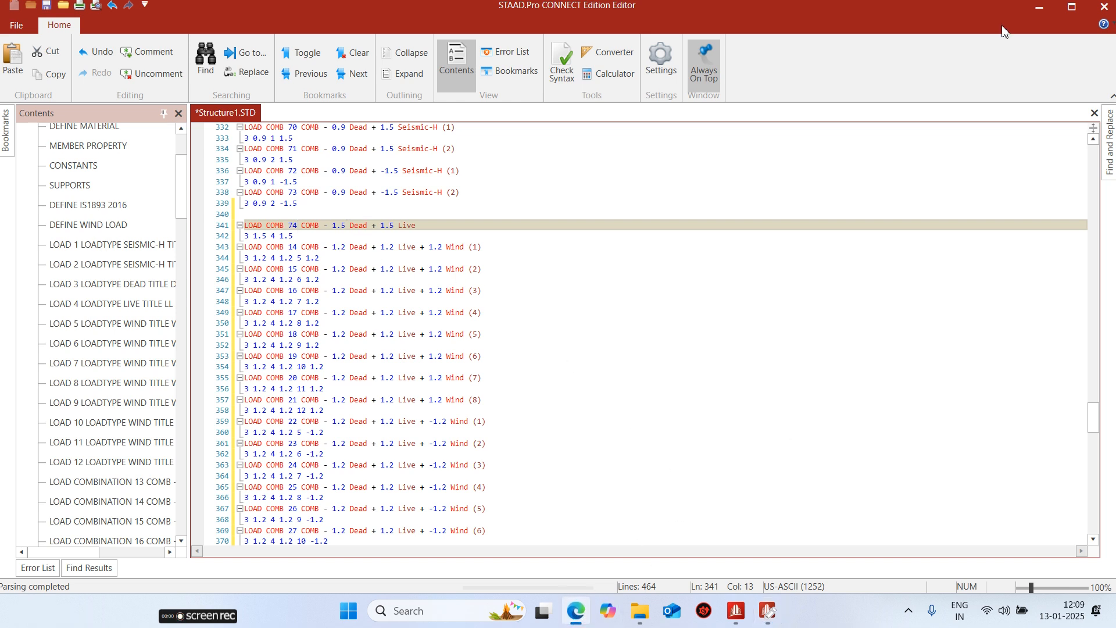
- Check the partial safety factors in IS 456 Table 18 in the browser and return to the command file editor
{"action": "left_click", "coordinate": [584, 622]}
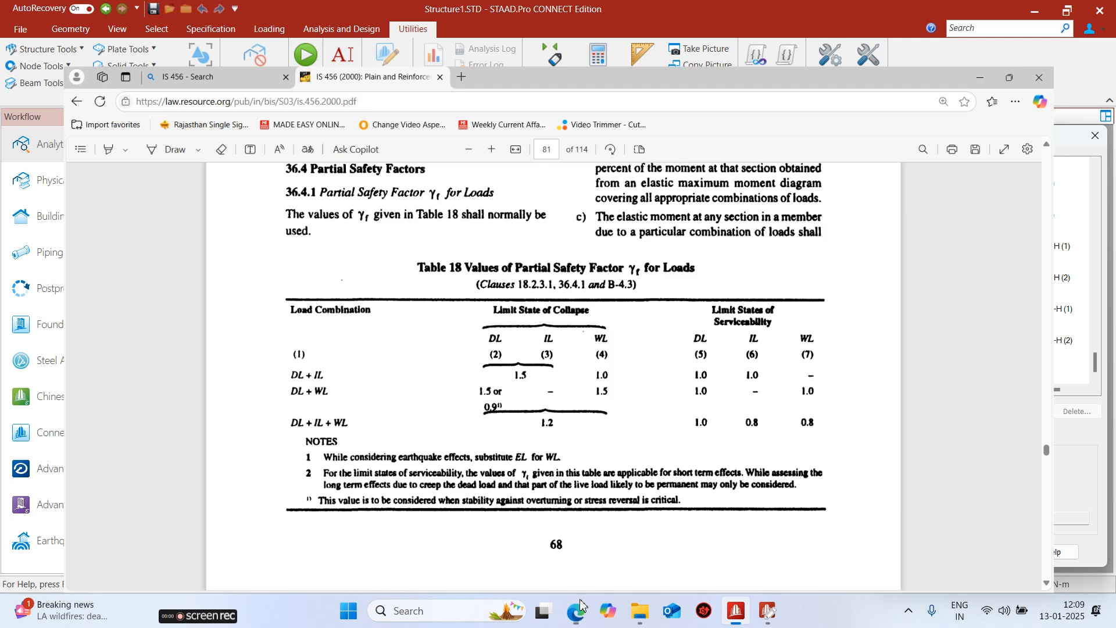
{"action": "left_click", "coordinate": [577, 611]}
{"action": "left_click", "coordinate": [767, 616]}
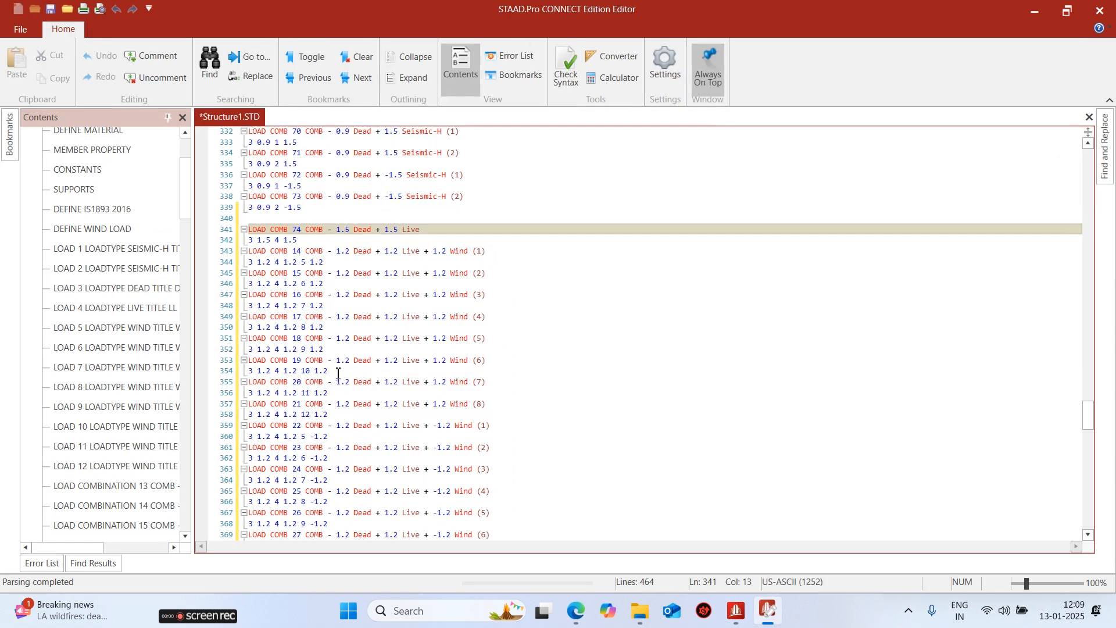
- Set the dead and live factors of LOAD COMB 74 to 1.0 in both its factor line and its title
{"action": "left_click", "coordinate": [268, 241]}
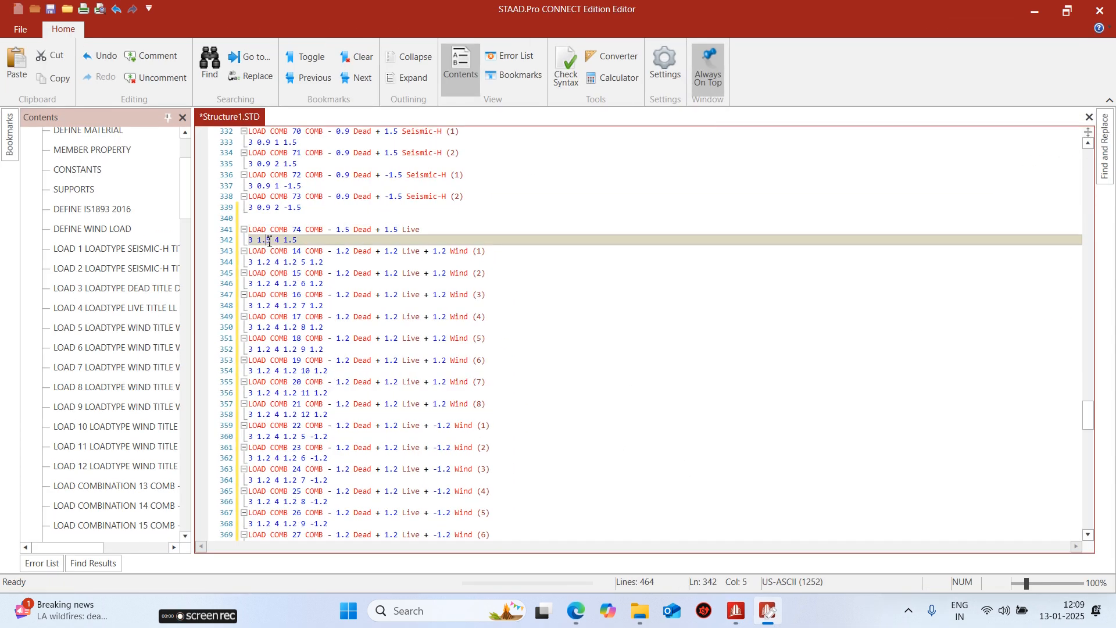
{"action": "left_click", "coordinate": [300, 240]}
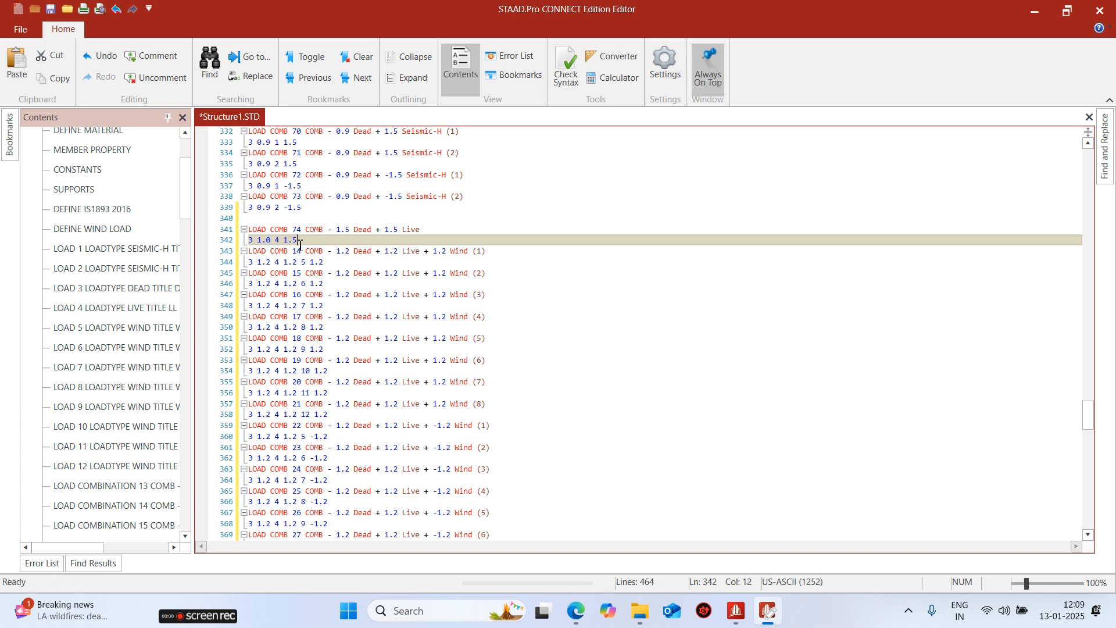
{"action": "left_click", "coordinate": [351, 231]}
{"action": "key", "text": "BackSpace"}
{"action": "type", "text": "0"}
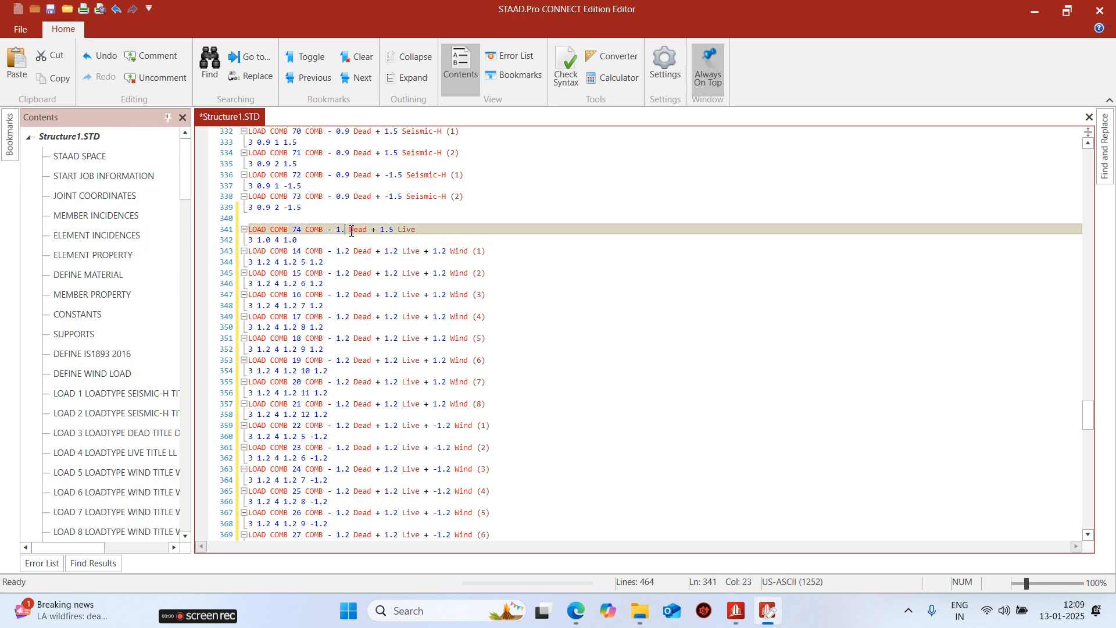
{"action": "left_click", "coordinate": [401, 231]}
{"action": "type", "text": "0"}
{"action": "key", "text": "BackSpace"}
{"action": "key", "text": "BackSpace"}
{"action": "type", "text": "0"}
- Renumber the pasted Wind (1) combination as LOAD COMB 75 and set the dead factor in its title to 1.0
{"action": "left_click", "coordinate": [336, 251]}
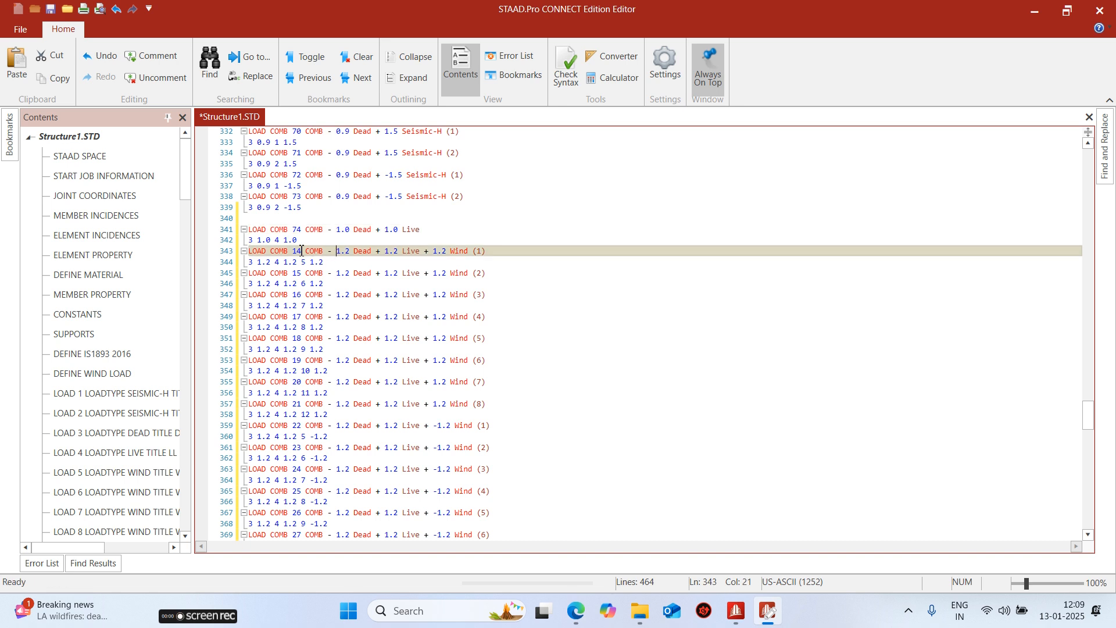
{"action": "key", "text": "BackSpace"}
{"action": "key", "text": "BackSpace"}
{"action": "type", "text": "75"}
{"action": "left_click", "coordinate": [351, 251]}
{"action": "key", "text": "BackSpace"}
{"action": "type", "text": "0"}
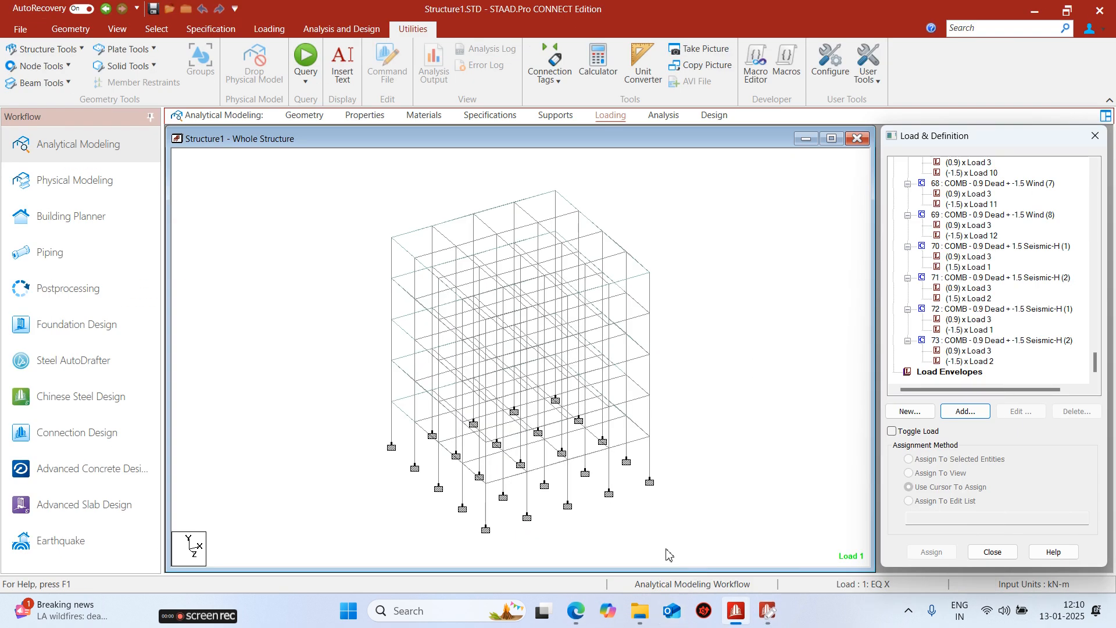
- Look up the serviceability factors for DL + IL + WL in IS 456 Table 18 and return to the editor
{"action": "left_click", "coordinate": [575, 610]}
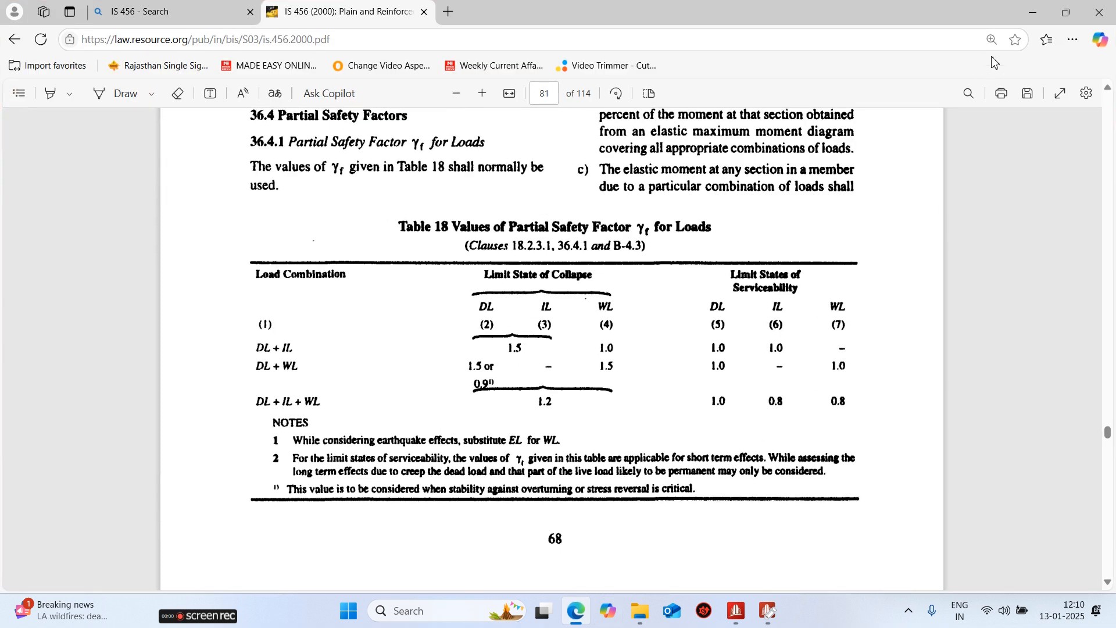
{"action": "left_click", "coordinate": [1032, 11]}
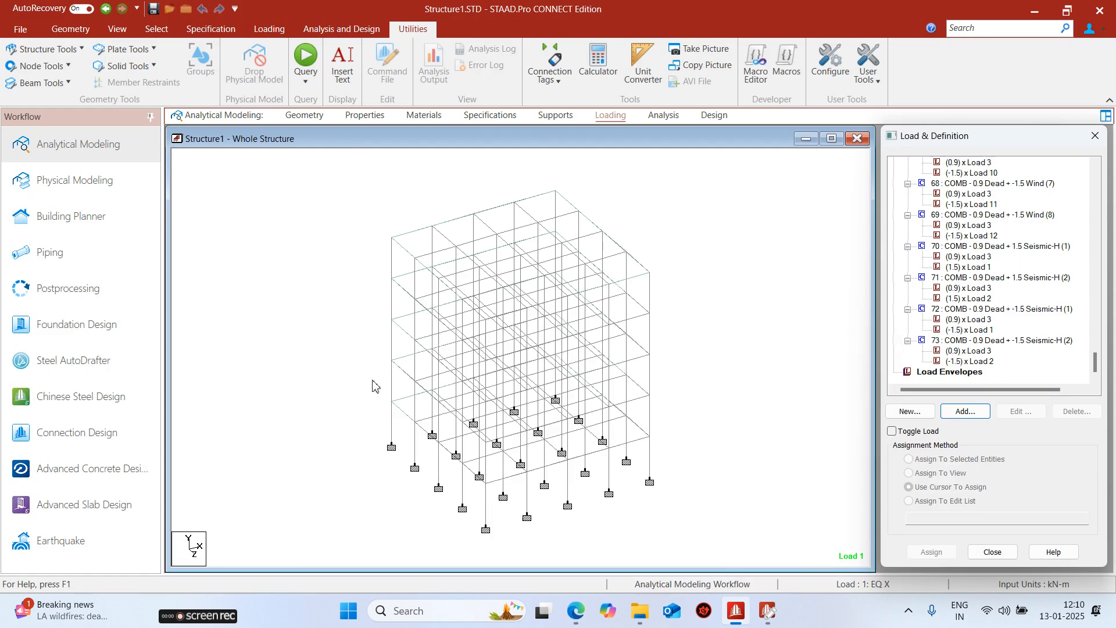
{"action": "left_click", "coordinate": [767, 610]}
- Set the live and wind factors in the title of LOAD COMB 75 to 0.8
{"action": "left_click", "coordinate": [401, 257]}
{"action": "key", "text": "BackSpace"}
{"action": "key", "text": "BackSpace"}
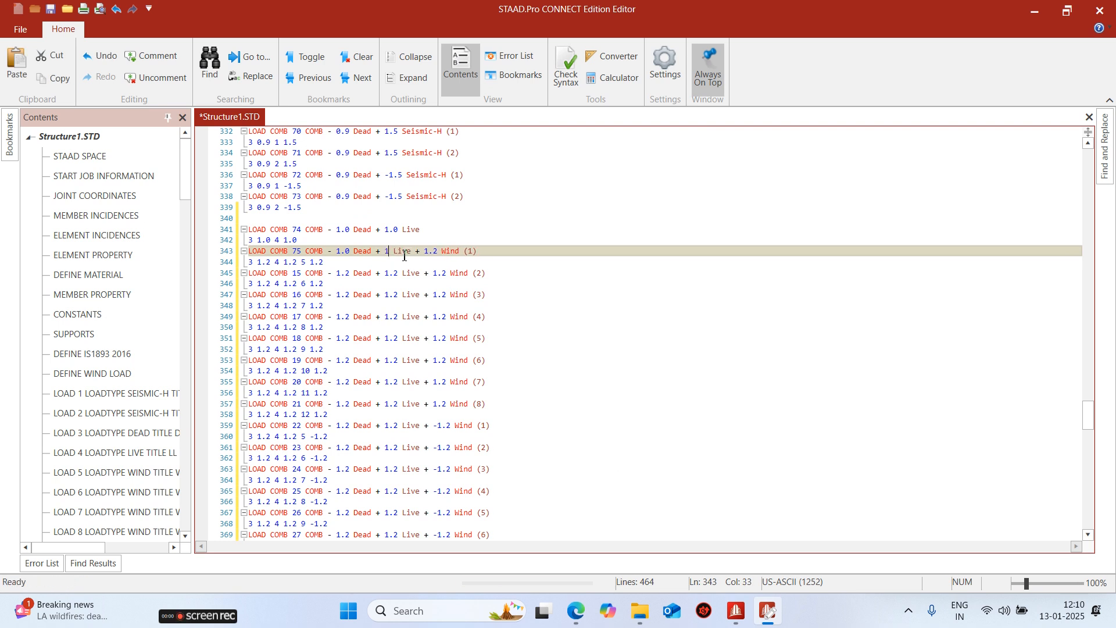
{"action": "key", "text": "BackSpace"}
{"action": "type", "text": "02"}
{"action": "key", "text": "BackSpace"}
{"action": "type", "text": ".8"}
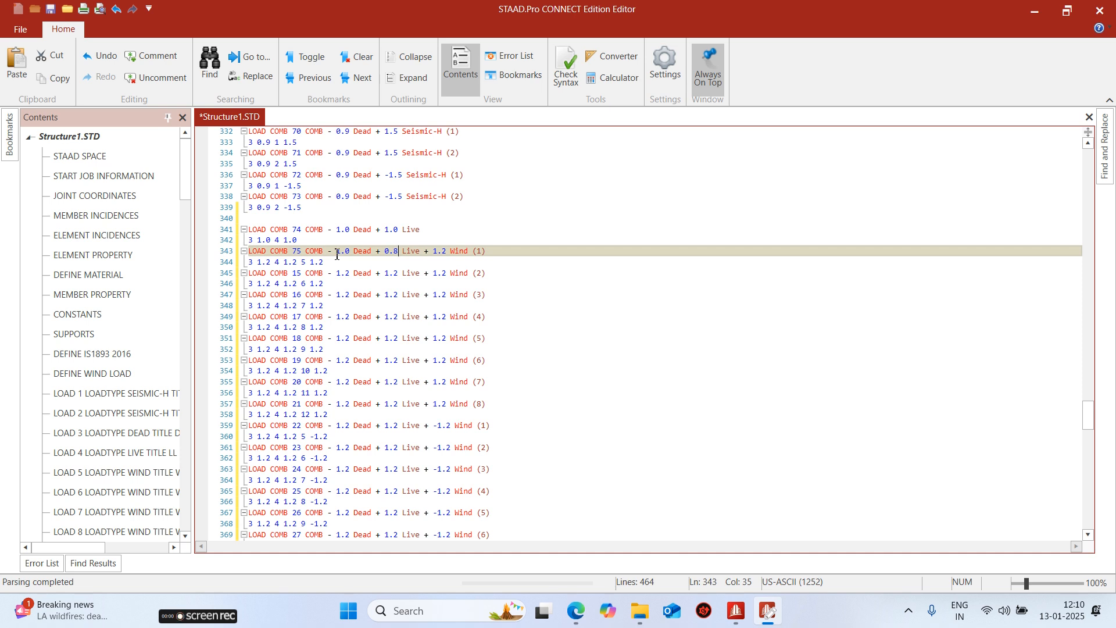
{"action": "left_click_drag", "start_coordinate": [326, 263], "coordinate": [267, 262]}
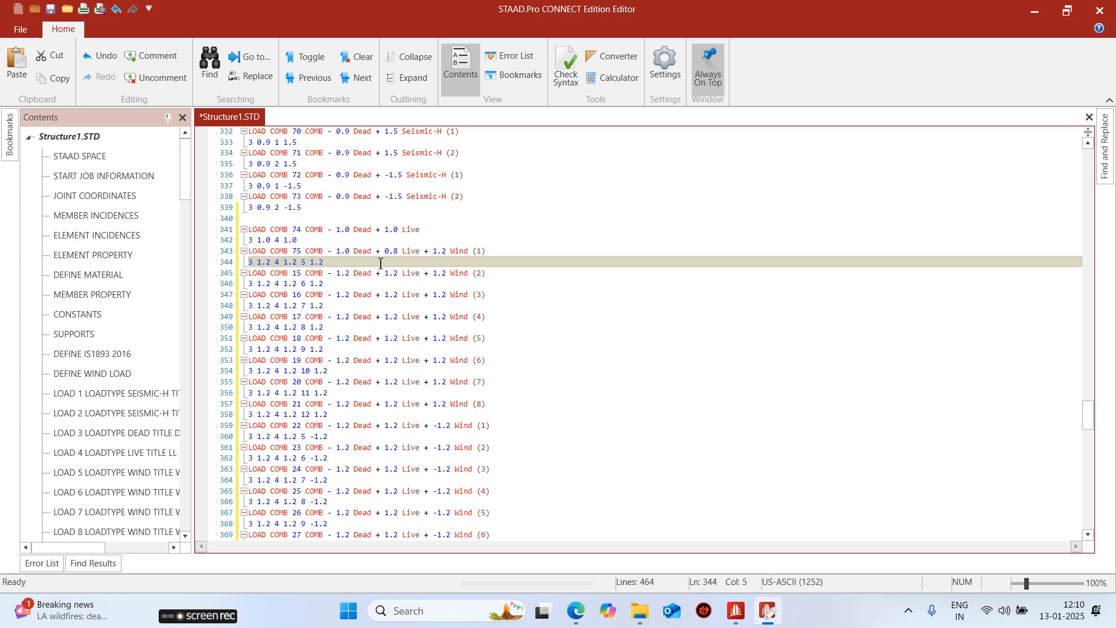
{"action": "left_click", "coordinate": [447, 251]}
{"action": "key", "text": "BackSpace"}
{"action": "key", "text": "BackSpace"}
{"action": "key", "text": "BackSpace"}
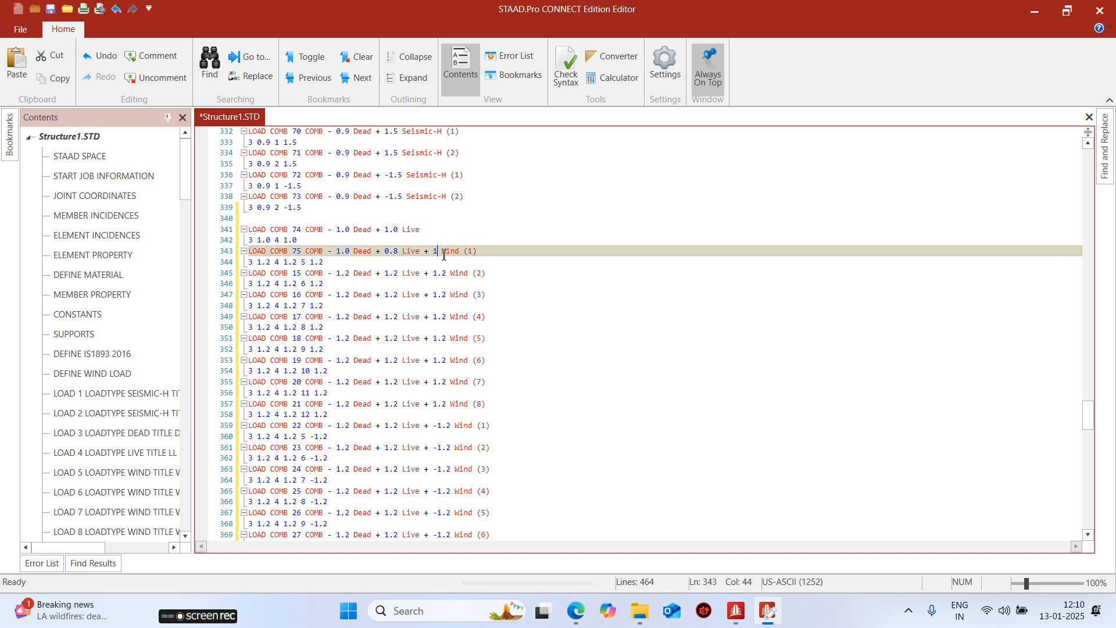
{"action": "type", "text": "0.8"}
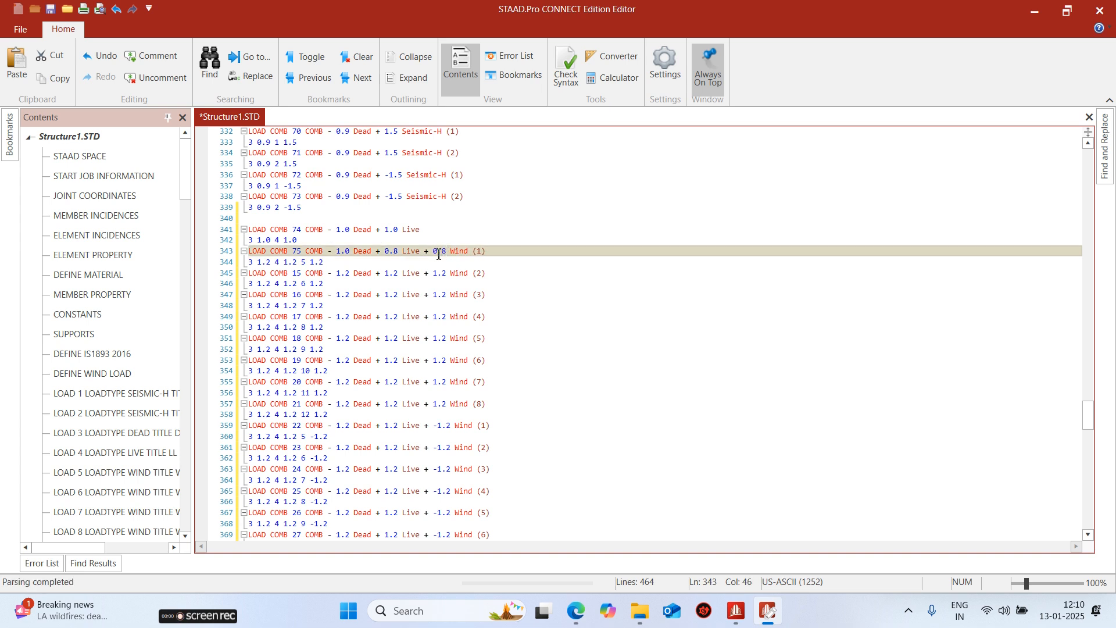
- Retitle the pasted Wind (2) combination as LOAD COMB 76 with 1.0 Dead + 0.8 Live + 0.8 Wind (2)
{"action": "left_click", "coordinate": [352, 274]}
{"action": "key", "text": "BackSpace"}
{"action": "type", "text": "0"}
{"action": "left_click", "coordinate": [401, 273]}
{"action": "key", "text": "BackSpace"}
{"action": "key", "text": "BackSpace"}
{"action": "key", "text": "BackSpace"}
{"action": "type", "text": "0.8"}
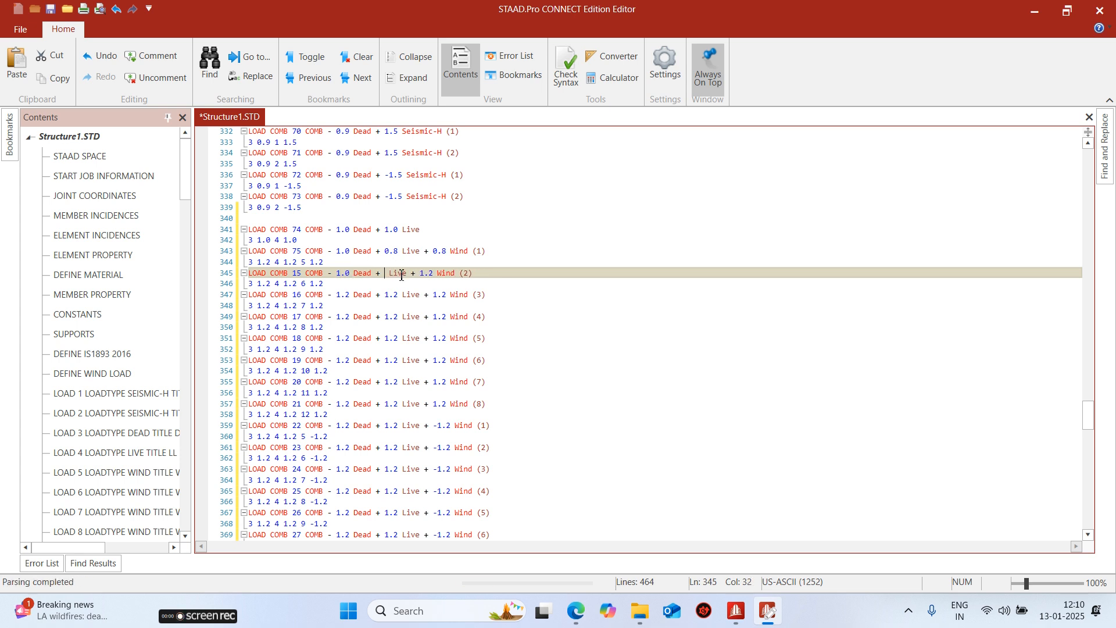
{"action": "left_click", "coordinate": [448, 273]}
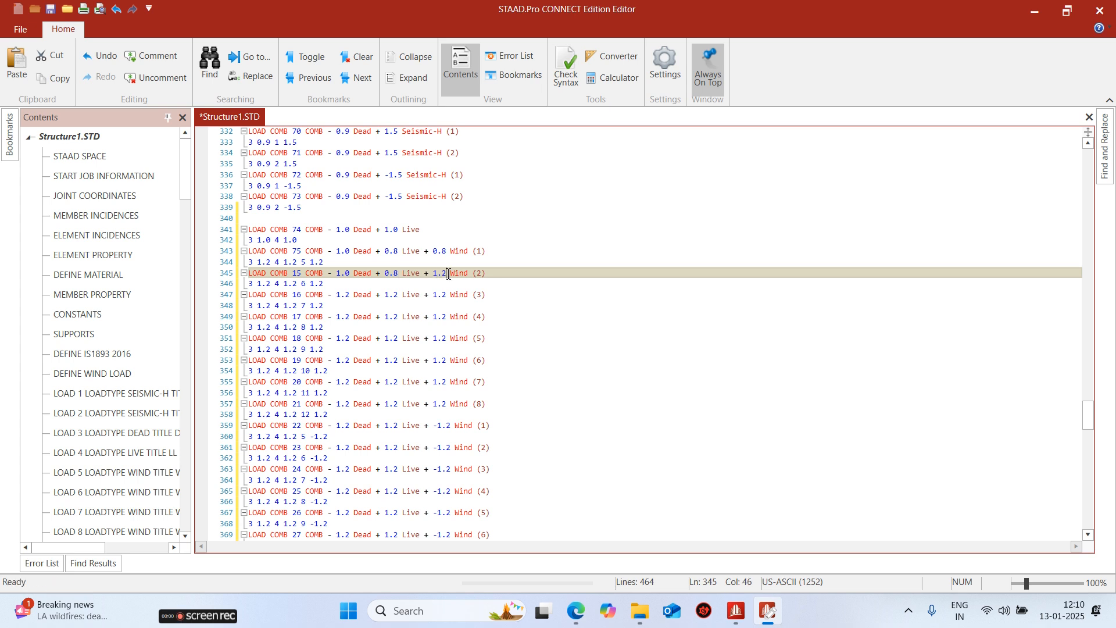
{"action": "key", "text": "BackSpace"}
{"action": "key", "text": "BackSpace"}
{"action": "key", "text": "BackSpace"}
{"action": "type", "text": "0.8"}
{"action": "double_click", "coordinate": [298, 274]}
{"action": "type", "text": "76"}
- Set the factors of load 4 and load 5 in the LOAD COMB 75 factor line to 0.8
{"action": "left_click", "coordinate": [293, 264]}
{"action": "key", "text": "BackSpace"}
{"action": "key", "text": "BackSpace"}
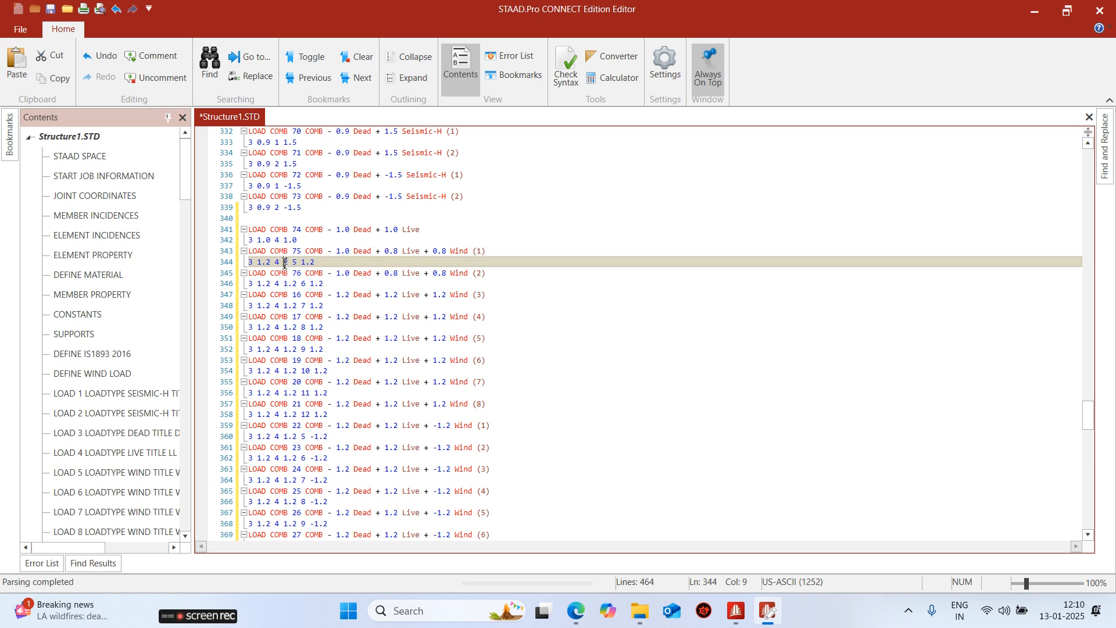
{"action": "key", "text": "Delete"}
{"action": "type", "text": "0.8"}
{"action": "left_click", "coordinate": [328, 266]}
{"action": "key", "text": "BackSpace"}
{"action": "type", "text": "0"}
- Set the factors of load 6 and load 4 in the LOAD COMB 76 factor line to 0.8
{"action": "left_click", "coordinate": [326, 284]}
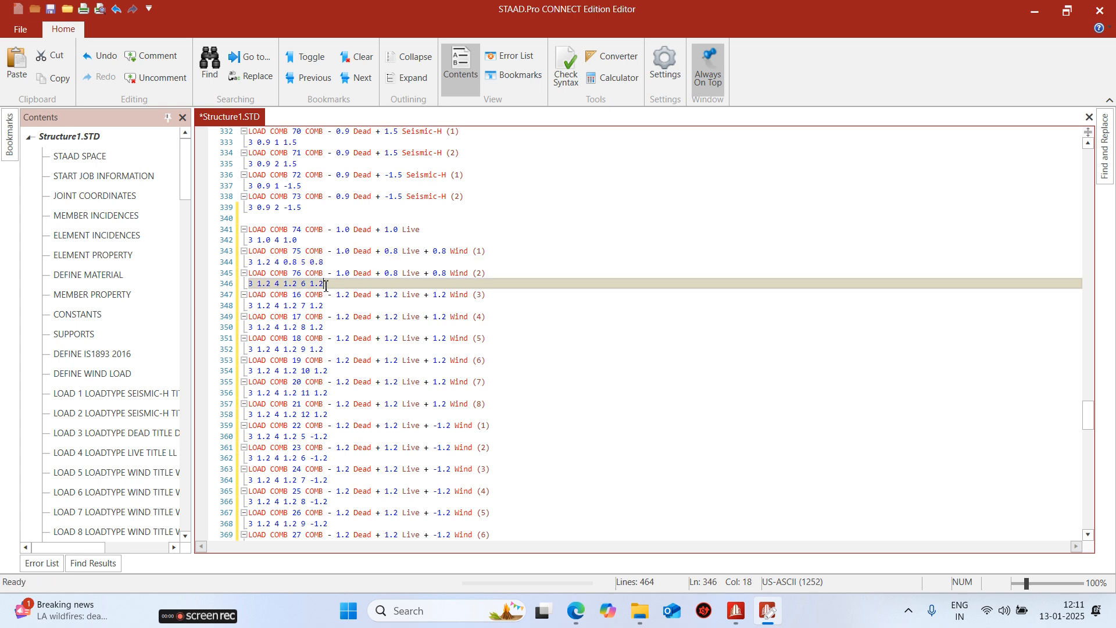
{"action": "key", "text": "BackSpace"}
{"action": "key", "text": "BackSpace"}
{"action": "key", "text": "BackSpace"}
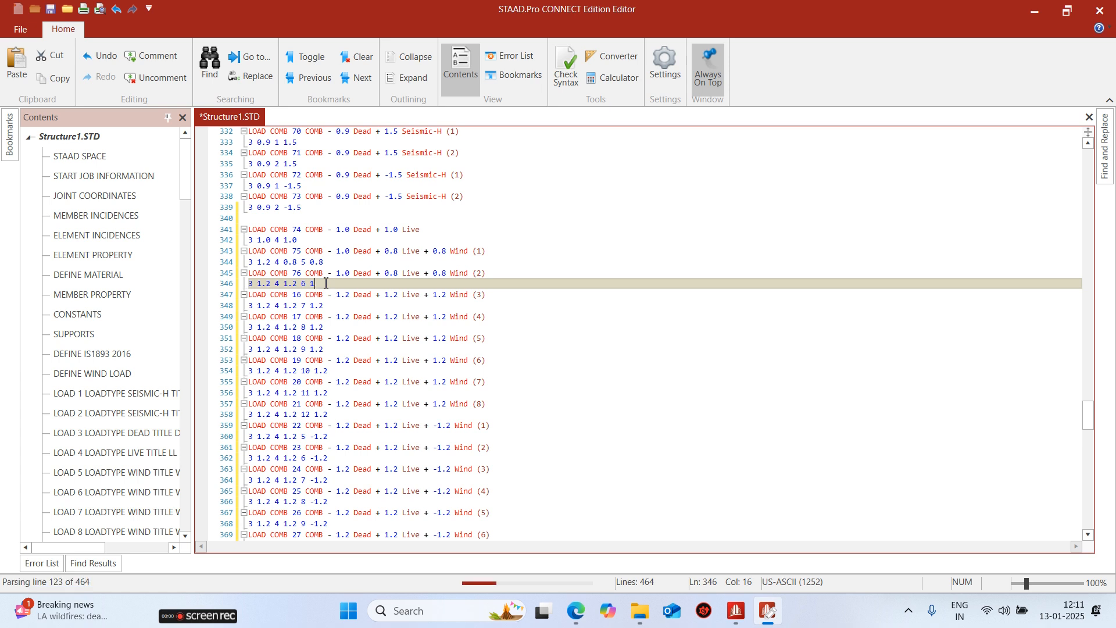
{"action": "type", "text": "0.8"}
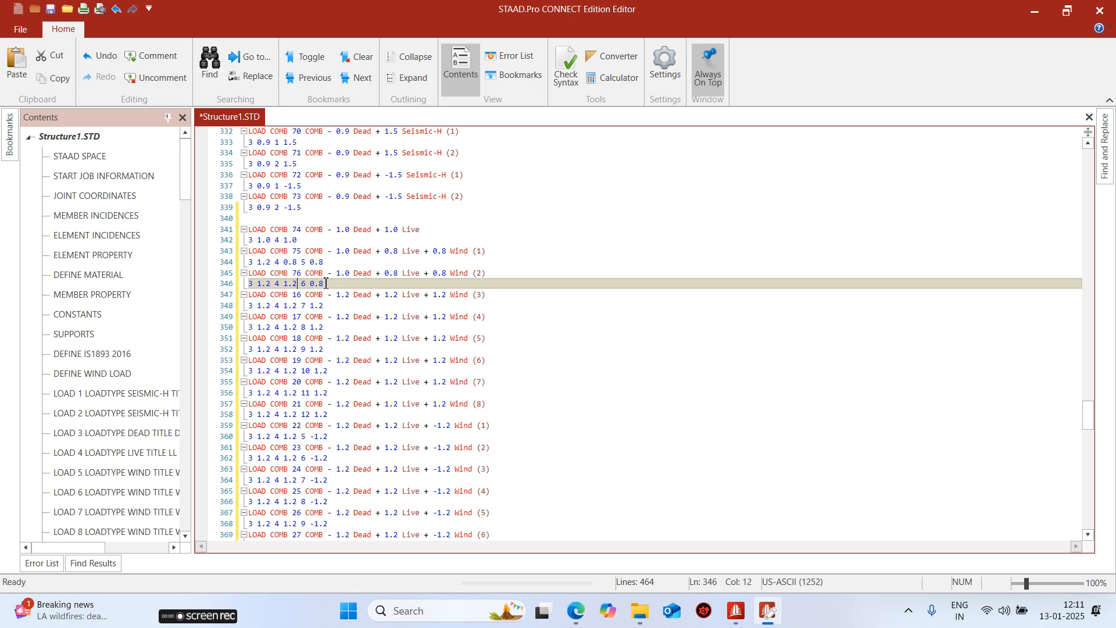
{"action": "key", "text": "BackSpace"}
{"action": "key", "text": "BackSpace"}
{"action": "key", "text": "BackSpace"}
{"action": "type", "text": "0.8"}
- Set the dead load factor to 1.0 in the factor lines of LOAD COMB 76 and LOAD COMB 75
{"action": "key", "text": "Left"}
{"action": "key", "text": "BackSpace"}
{"action": "type", "text": "0"}
{"action": "left_click", "coordinate": [273, 263]}
{"action": "key", "text": "BackSpace"}
{"action": "type", "text": "0"}
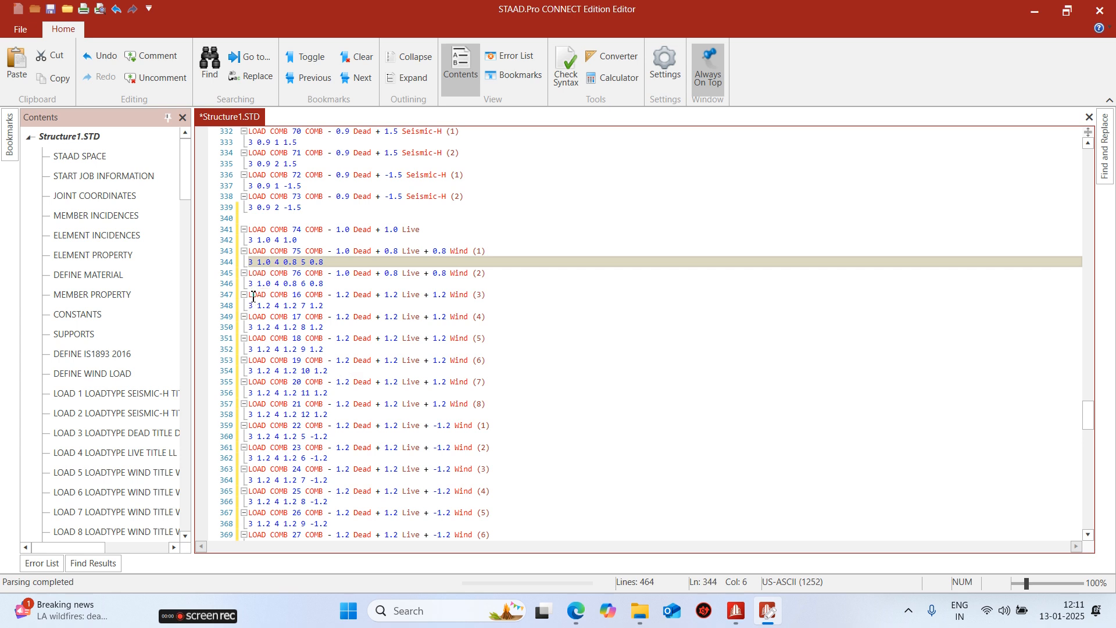
- Delete the leftover pasted combinations between LOAD COMB 76 and FINISH, then save the command file and close the editor
{"action": "left_click_drag", "start_coordinate": [251, 297], "coordinate": [304, 248]}
{"action": "key", "text": "Delete"}
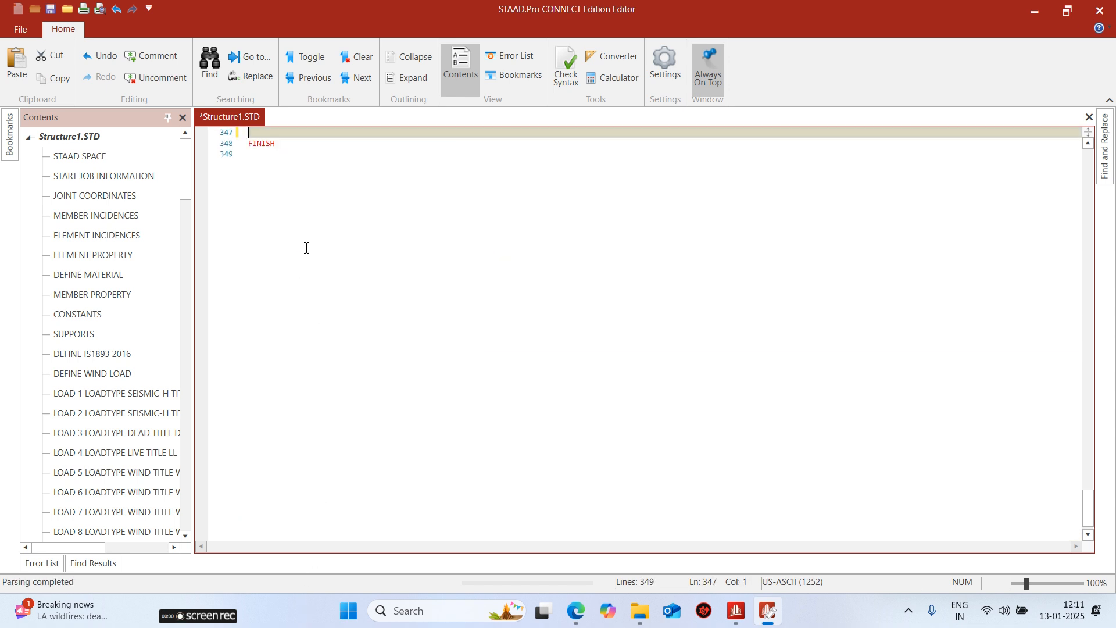
{"action": "scroll", "coordinate": [454, 279], "scroll_direction": "up", "scroll_amount": 4}
{"action": "key", "text": "ctrl+s"}
{"action": "left_click", "coordinate": [1099, 10]}
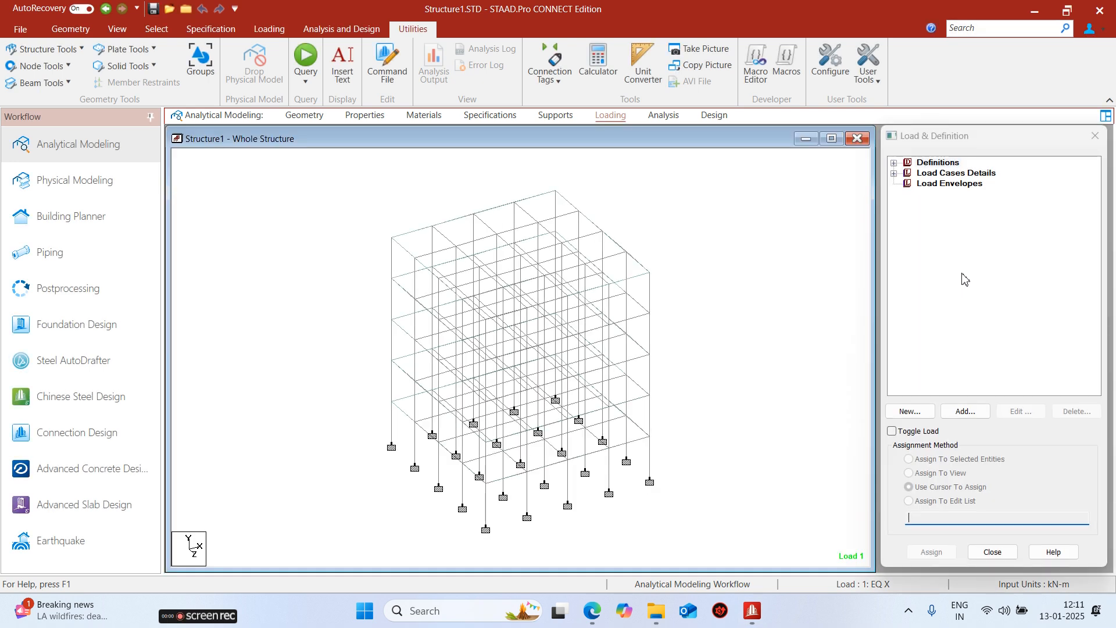
- Check the load factors of combinations 74, 75 and 76 in the load case details
{"action": "left_click", "coordinate": [894, 174]}
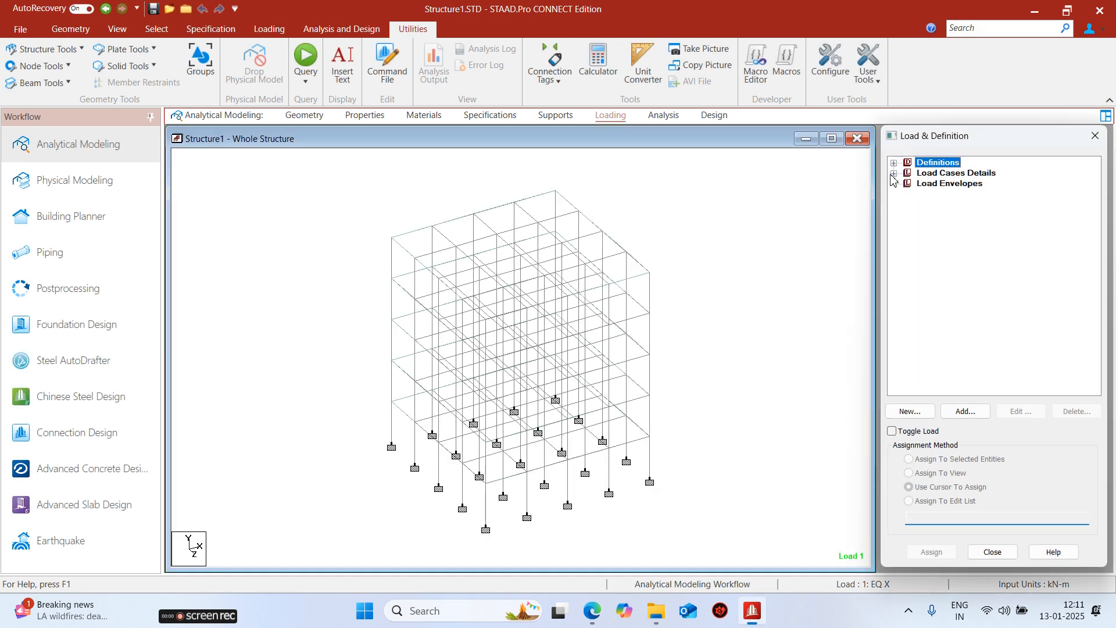
{"action": "scroll", "coordinate": [1058, 267], "scroll_direction": "down", "scroll_amount": 1}
{"action": "left_click_drag", "start_coordinate": [1094, 203], "coordinate": [1095, 345]}
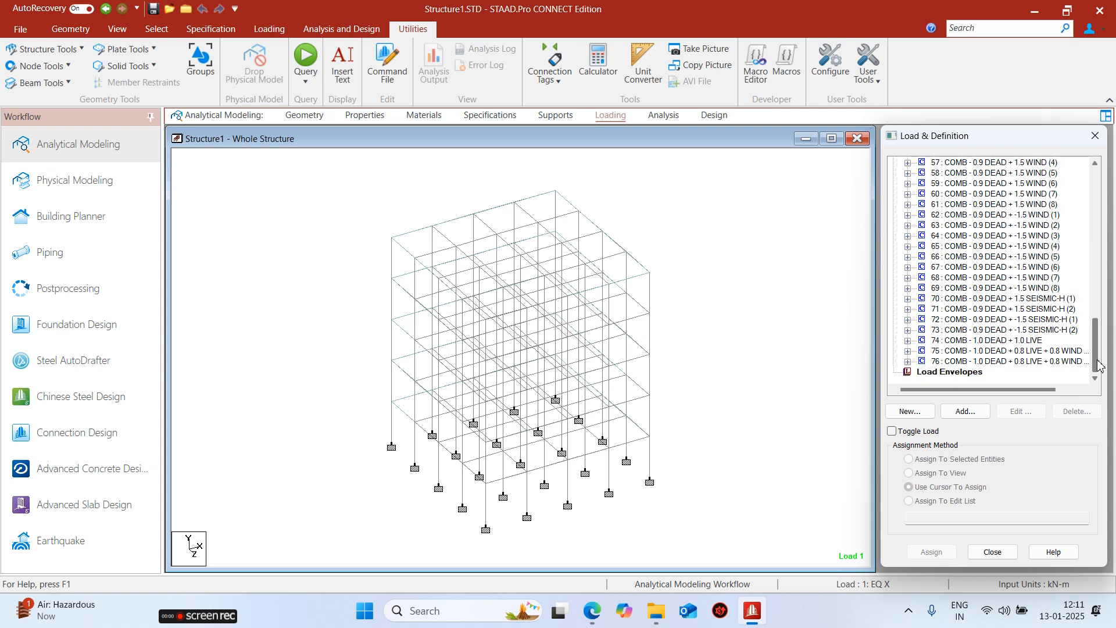
{"action": "left_click", "coordinate": [907, 341]}
{"action": "scroll", "coordinate": [953, 356], "scroll_direction": "down", "scroll_amount": 1}
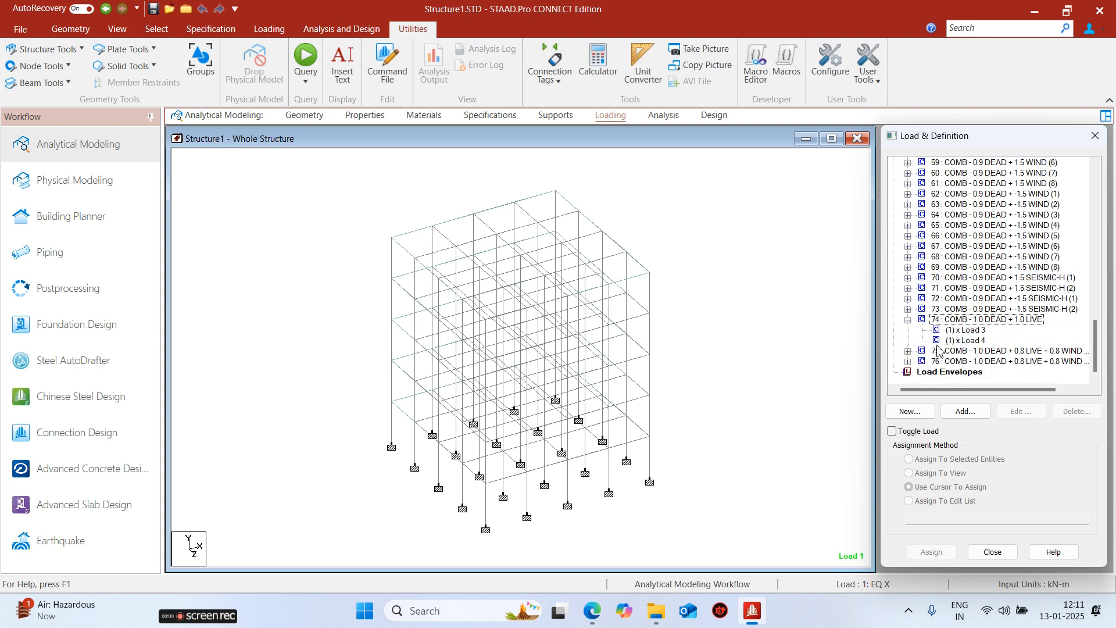
{"action": "left_click", "coordinate": [908, 350]}
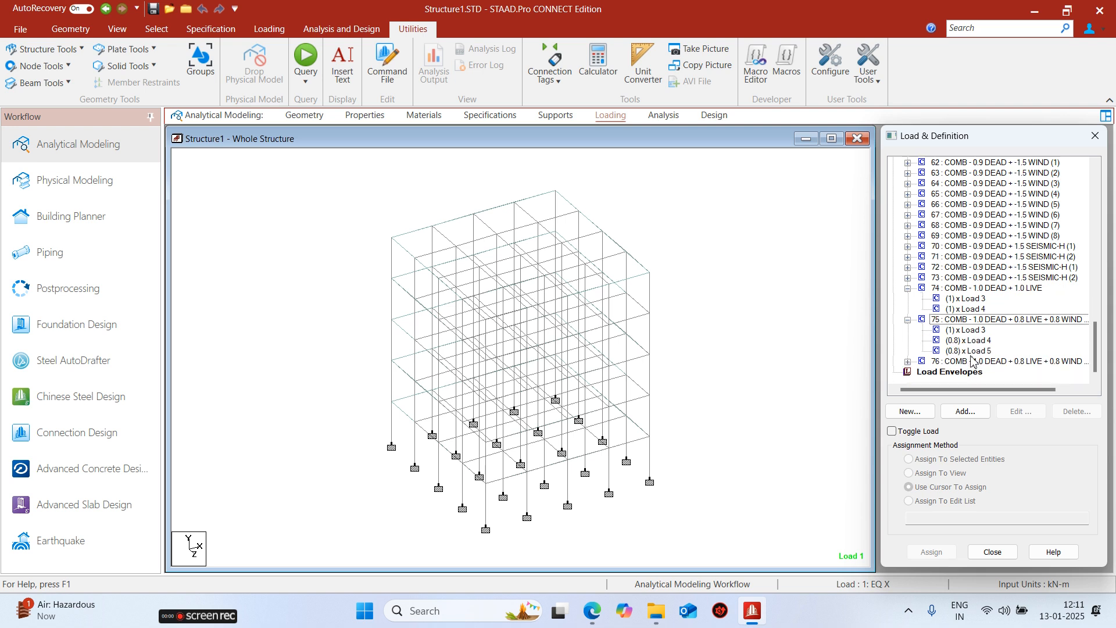
{"action": "left_click", "coordinate": [908, 361]}
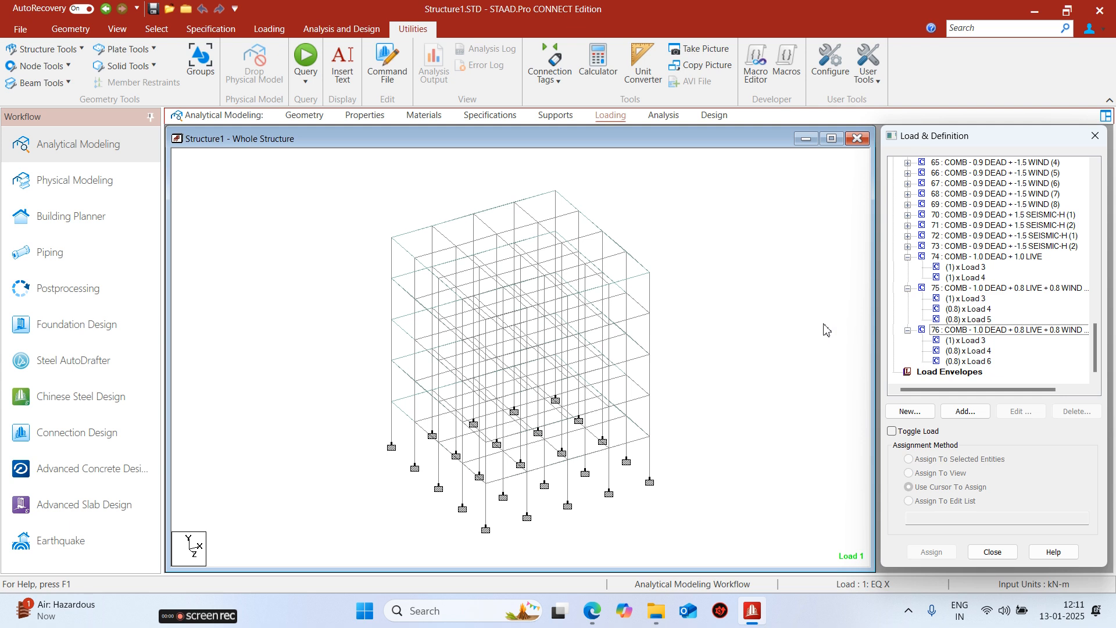
{"action": "scroll", "coordinate": [823, 325], "scroll_direction": "up", "scroll_amount": 1}
{"action": "scroll", "coordinate": [958, 331], "scroll_direction": "up", "scroll_amount": 3}
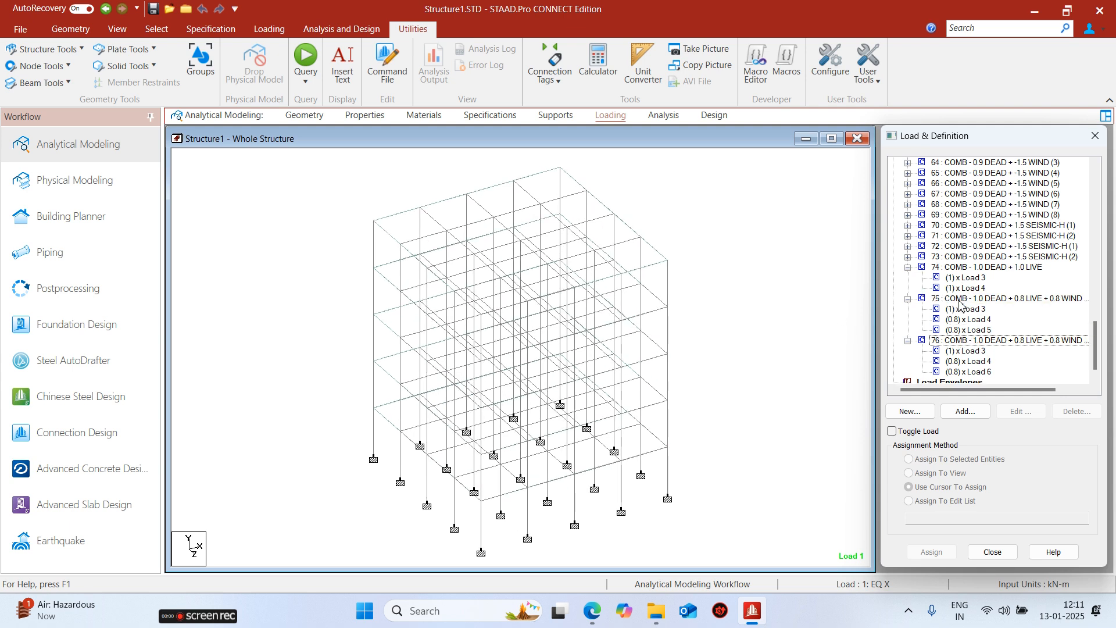
{"action": "left_click", "coordinate": [717, 165]}
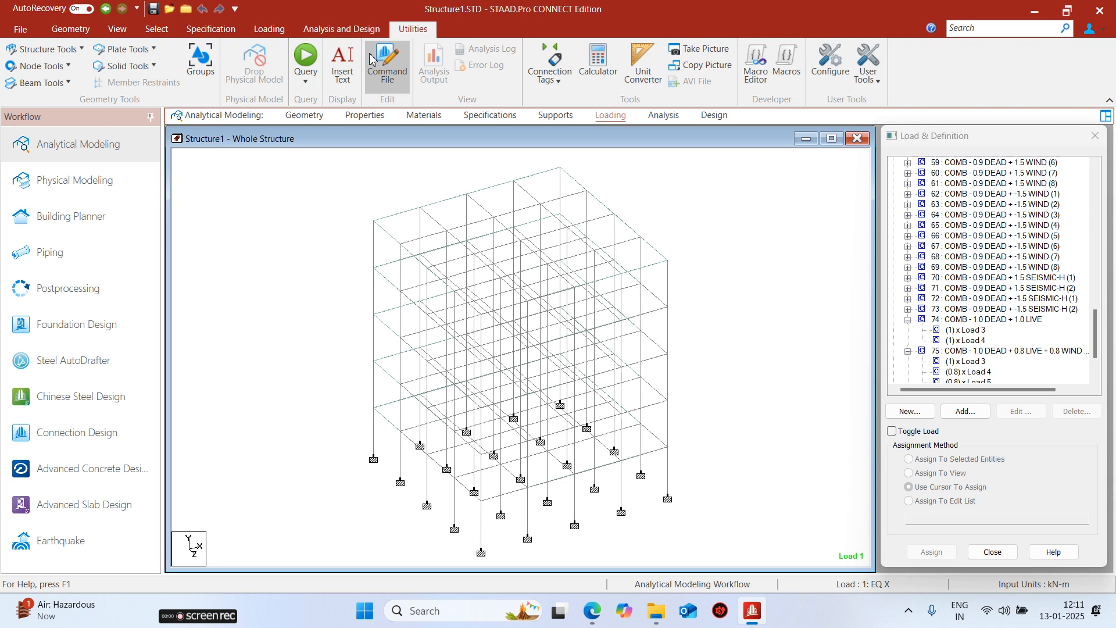
- Delete all load combinations from LOAD COMB 13 to LOAD COMB 76 in the command file, save it and close the editor
{"action": "left_click", "coordinate": [387, 61]}
{"action": "left_click_drag", "start_coordinate": [1093, 175], "coordinate": [1103, 532]}
{"action": "scroll", "coordinate": [372, 326], "scroll_direction": "up", "scroll_amount": 5}
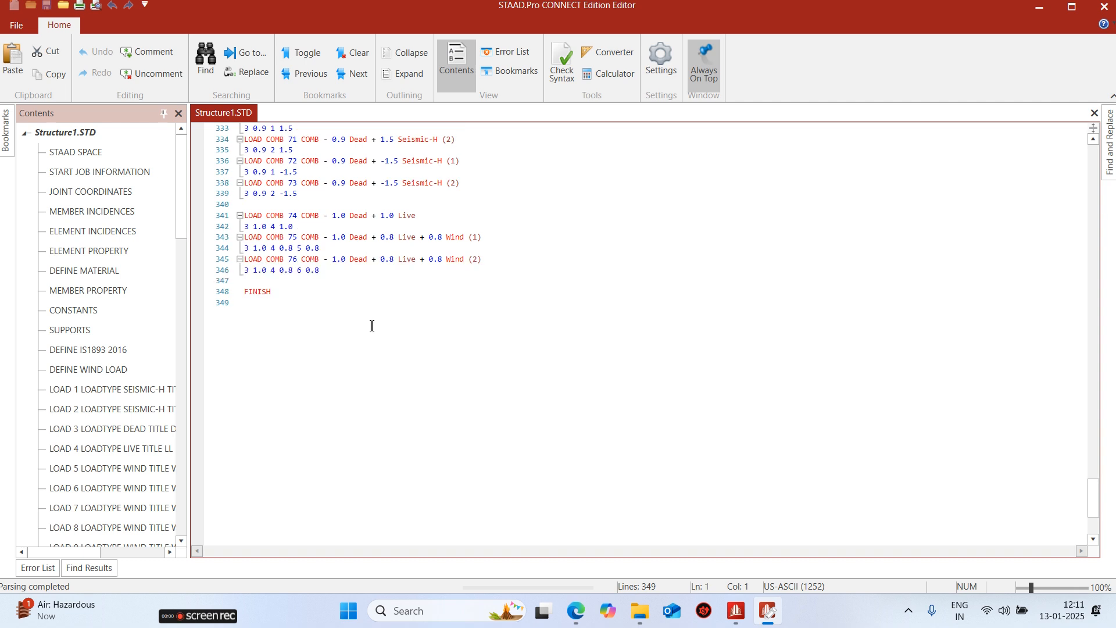
{"action": "left_click_drag", "start_coordinate": [265, 280], "coordinate": [239, 336]}
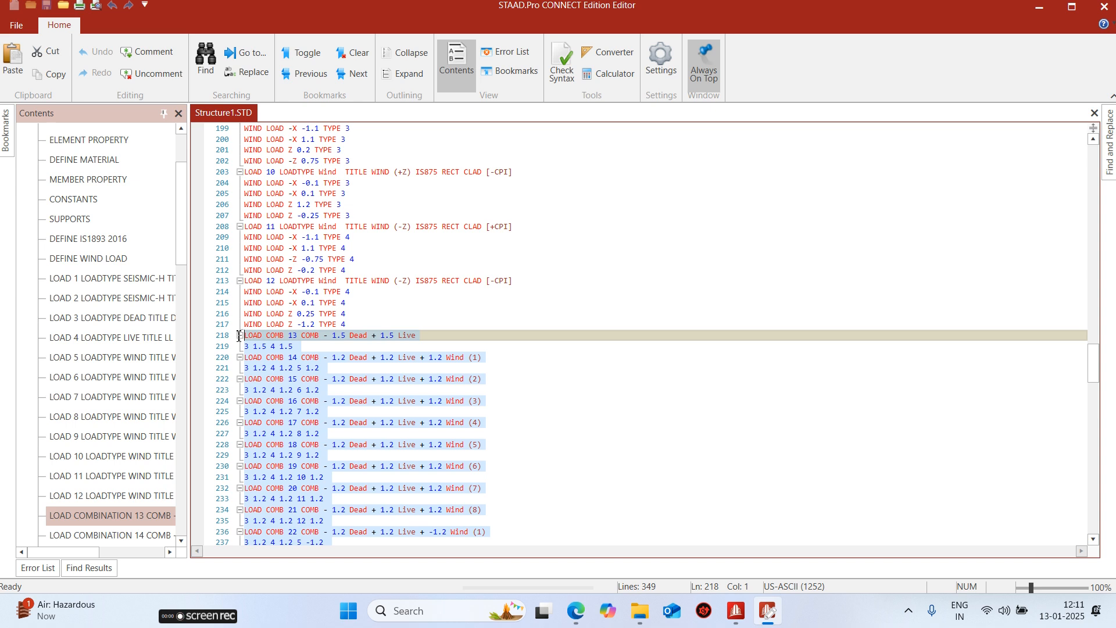
{"action": "key", "text": "Delete"}
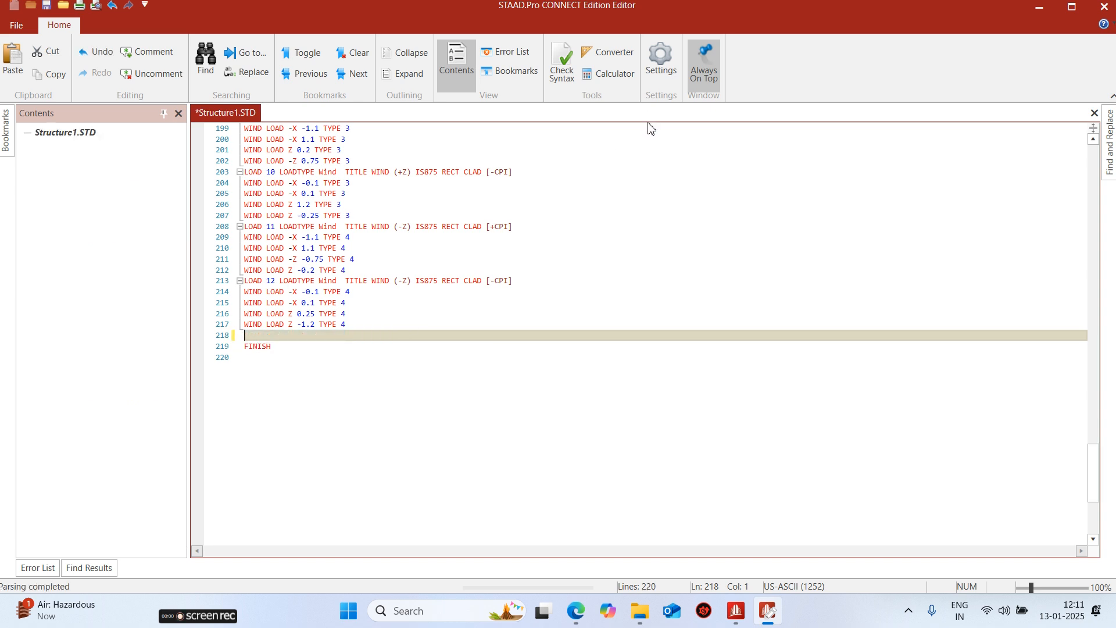
{"action": "key", "text": "ctrl+s"}
{"action": "left_click", "coordinate": [1104, 7]}
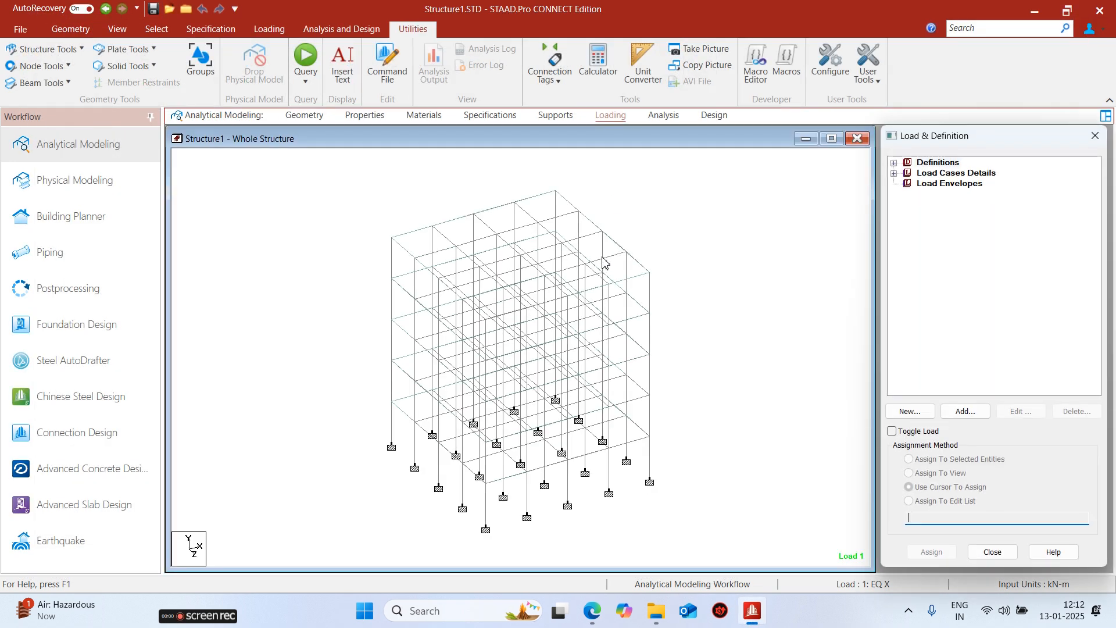
- Set up an automatic load combination with code IS:456/IS:800 and category IS800:2007 Table4
{"action": "left_click", "coordinate": [924, 174]}
{"action": "left_click", "coordinate": [965, 411]}
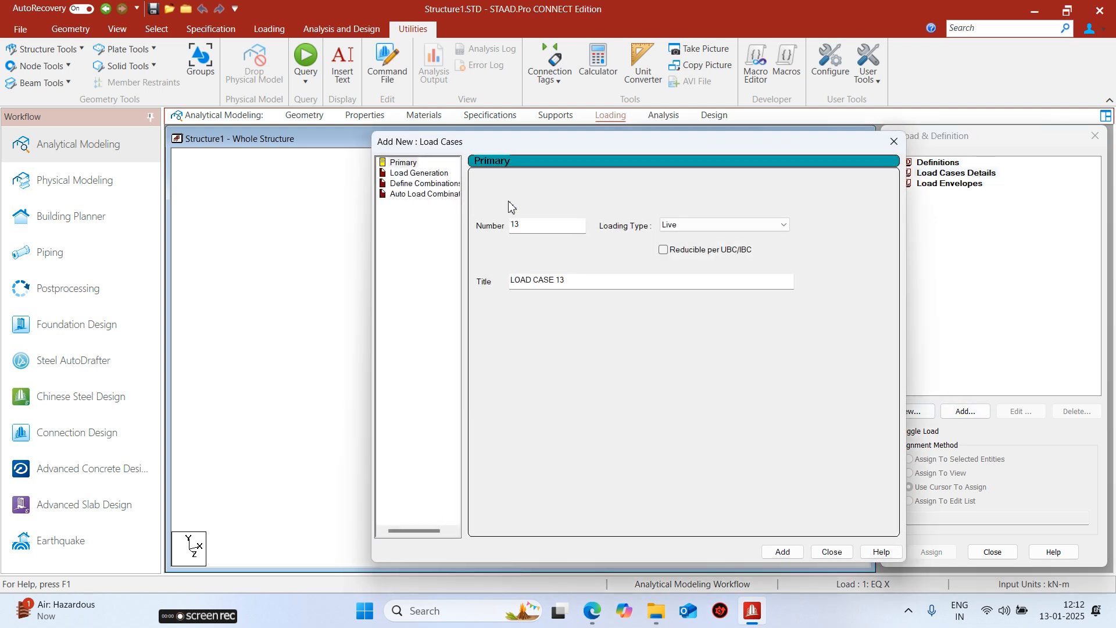
{"action": "left_click", "coordinate": [451, 194]}
{"action": "left_click", "coordinate": [706, 184]}
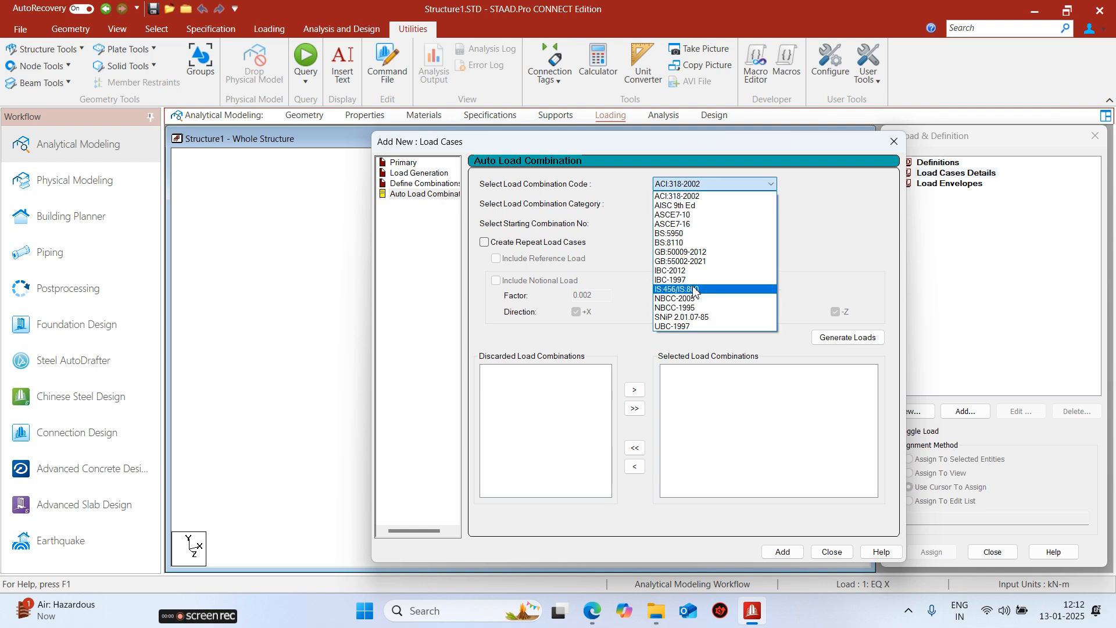
{"action": "left_click", "coordinate": [697, 292]}
{"action": "left_click", "coordinate": [706, 208]}
{"action": "left_click", "coordinate": [720, 255]}
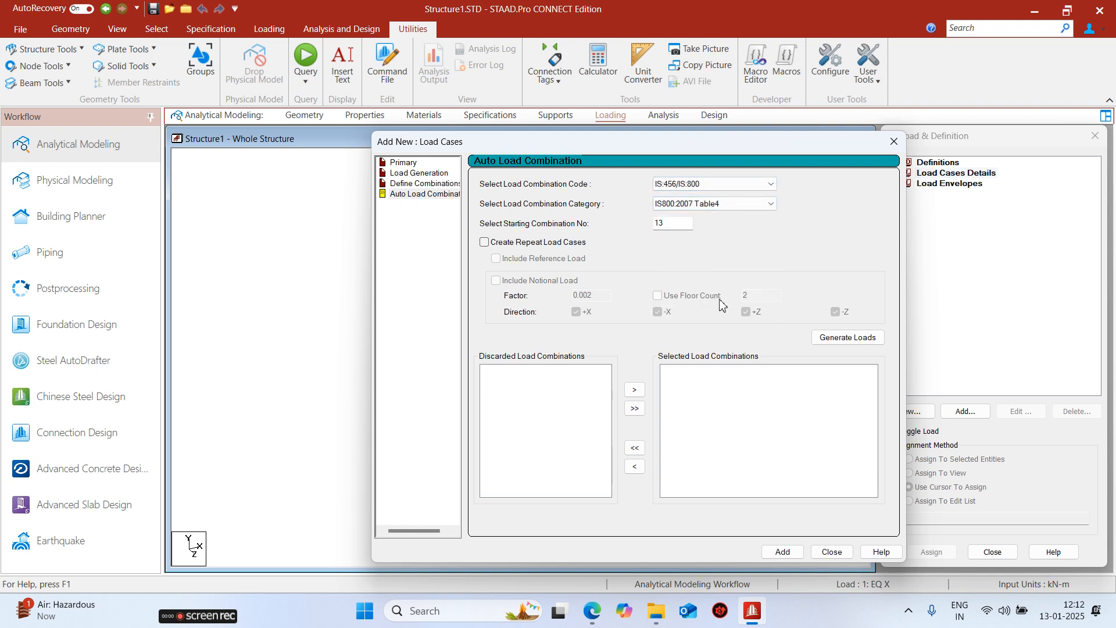
- Generate the IS800:2007 Table4 combinations and add them all to the load cases
{"action": "left_click", "coordinate": [844, 337]}
{"action": "left_click", "coordinate": [785, 550]}
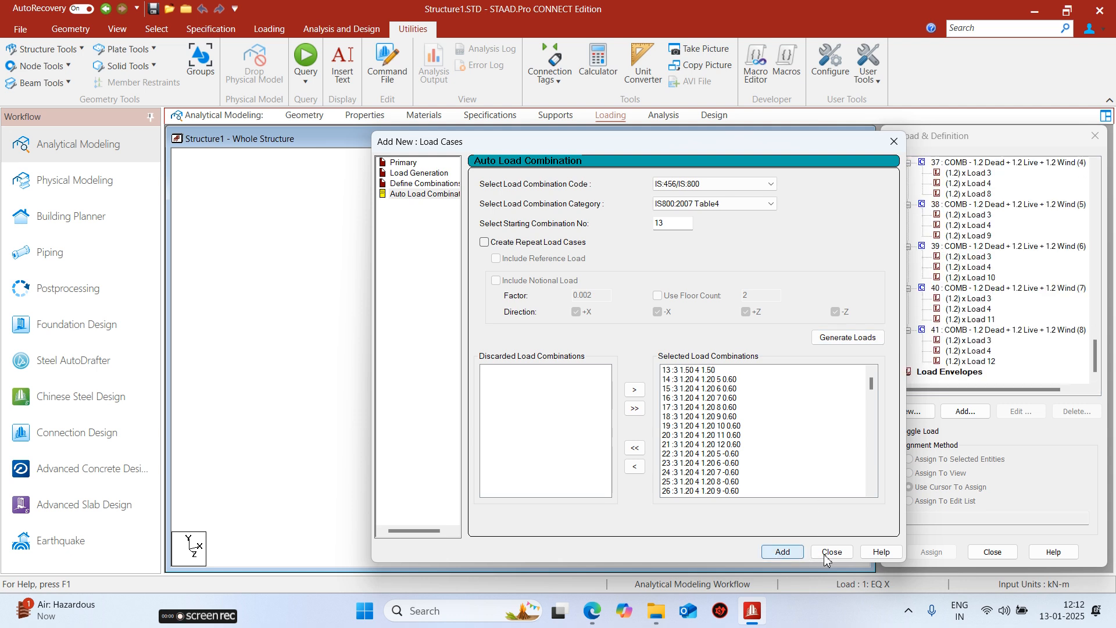
{"action": "left_click", "coordinate": [831, 552]}
{"action": "scroll", "coordinate": [976, 340], "scroll_direction": "up", "scroll_amount": 2}
{"action": "scroll", "coordinate": [976, 340], "scroll_direction": "up", "scroll_amount": 2}
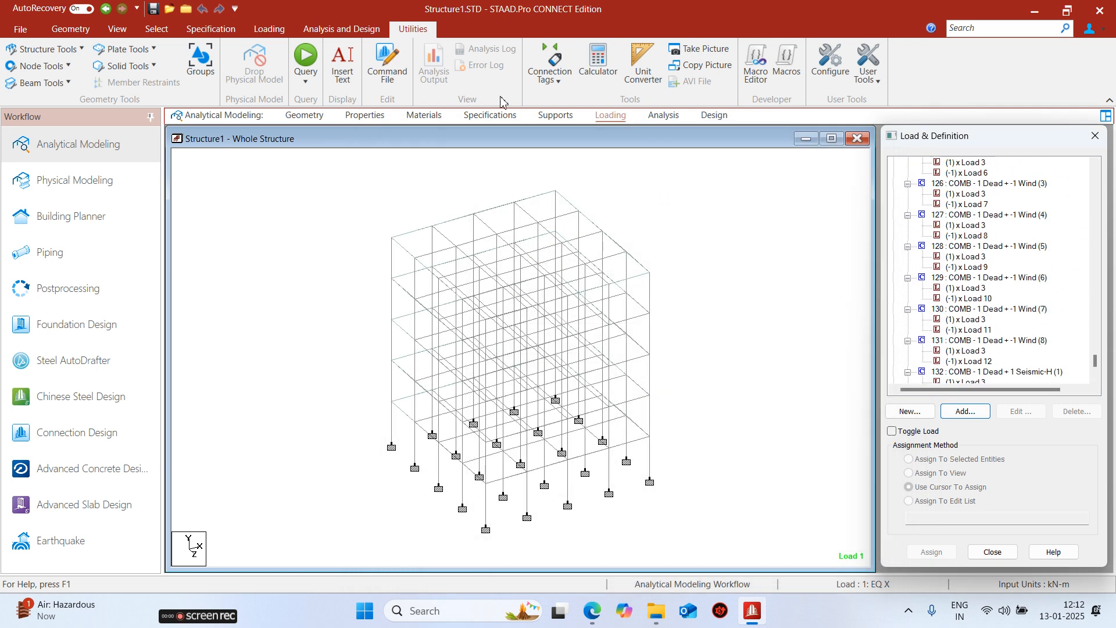
- Open the command file and locate the 1 Dead + 0.35 Live combination, LOAD COMB 94
{"action": "left_click", "coordinate": [387, 64]}
{"action": "left_click", "coordinate": [563, 377]}
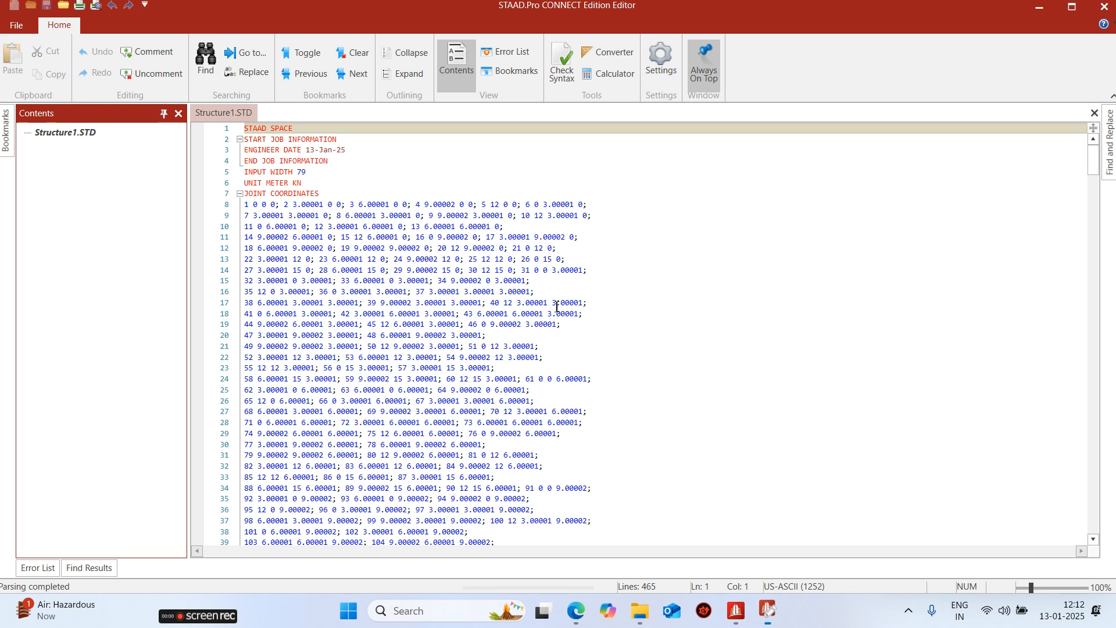
{"action": "left_click_drag", "start_coordinate": [1094, 164], "coordinate": [1109, 468]}
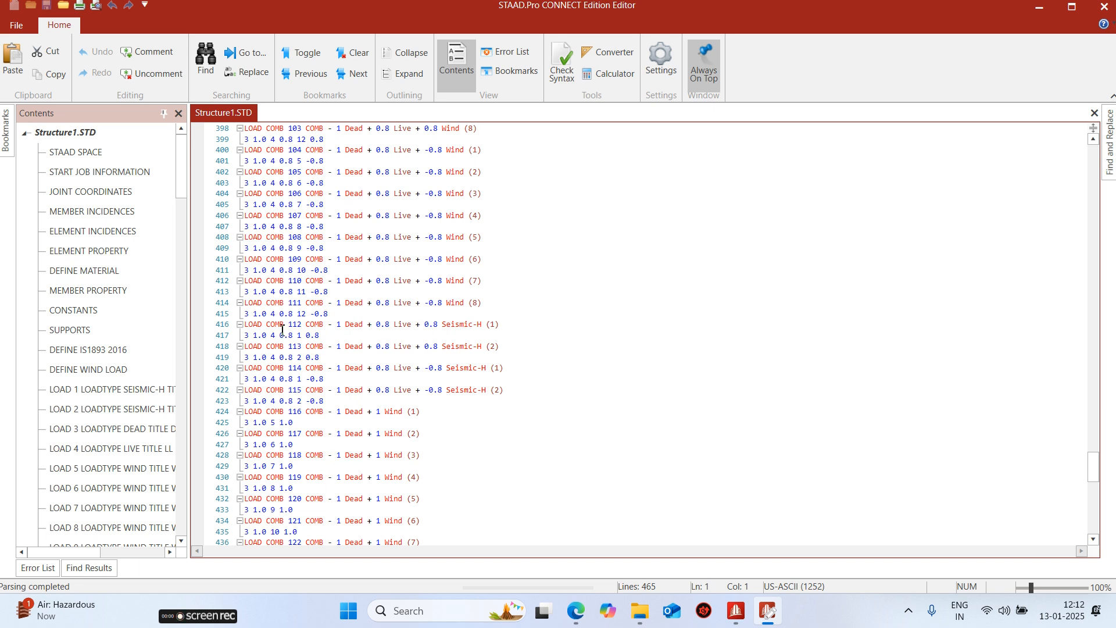
{"action": "scroll", "coordinate": [319, 336], "scroll_direction": "up", "scroll_amount": 14}
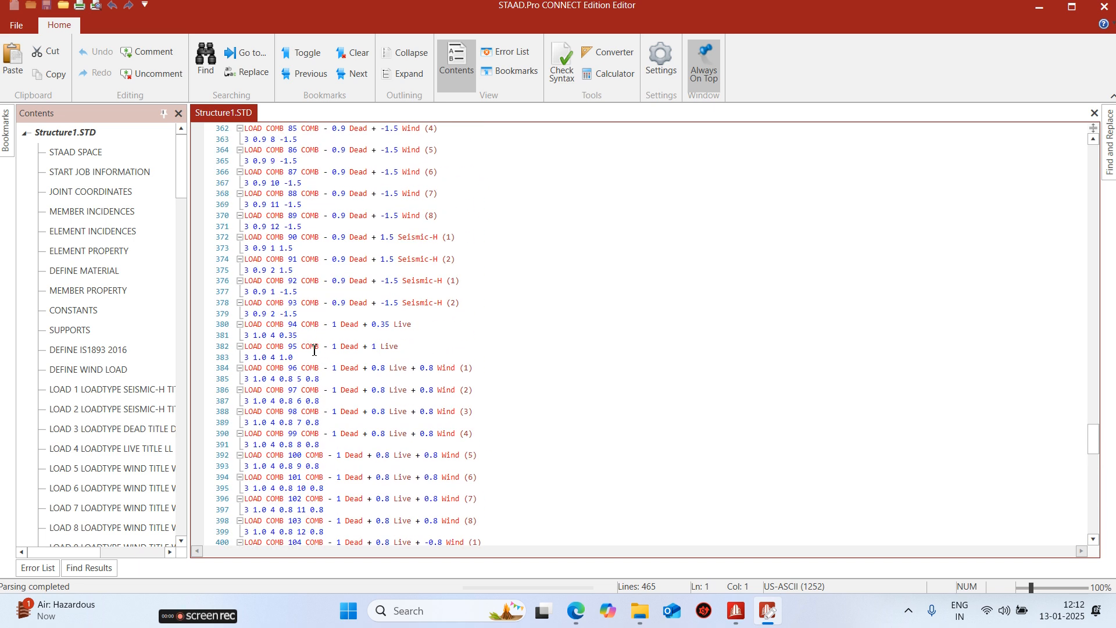
{"action": "scroll", "coordinate": [314, 290], "scroll_direction": "down", "scroll_amount": 2}
{"action": "left_click_drag", "start_coordinate": [329, 335], "coordinate": [261, 325]}
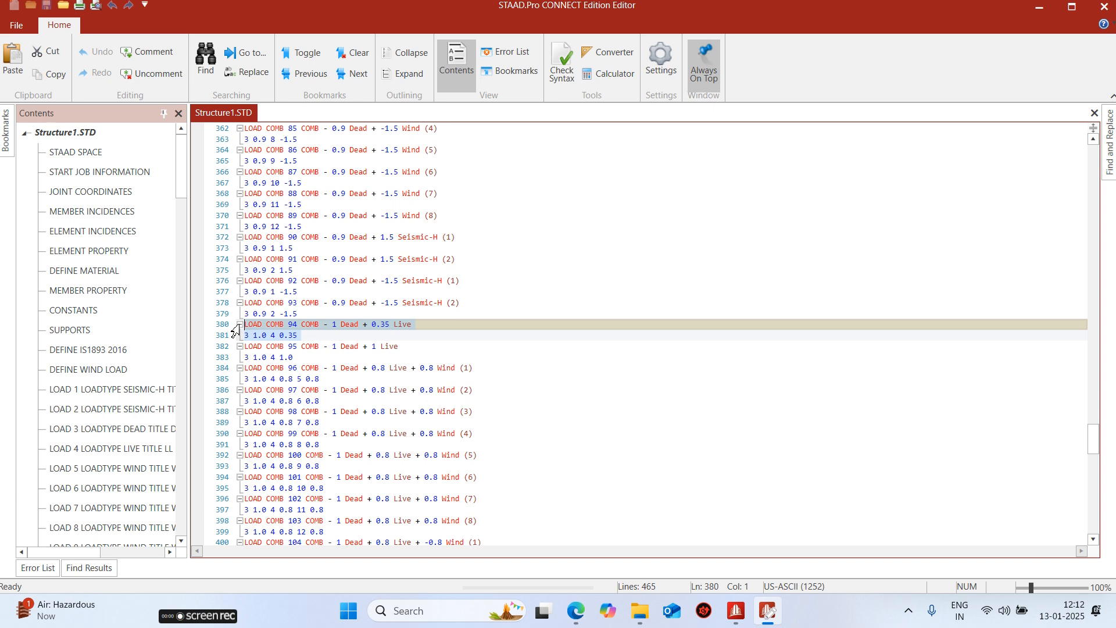
{"action": "key", "text": "BackSpace"}
{"action": "key", "text": "BackSpace"}
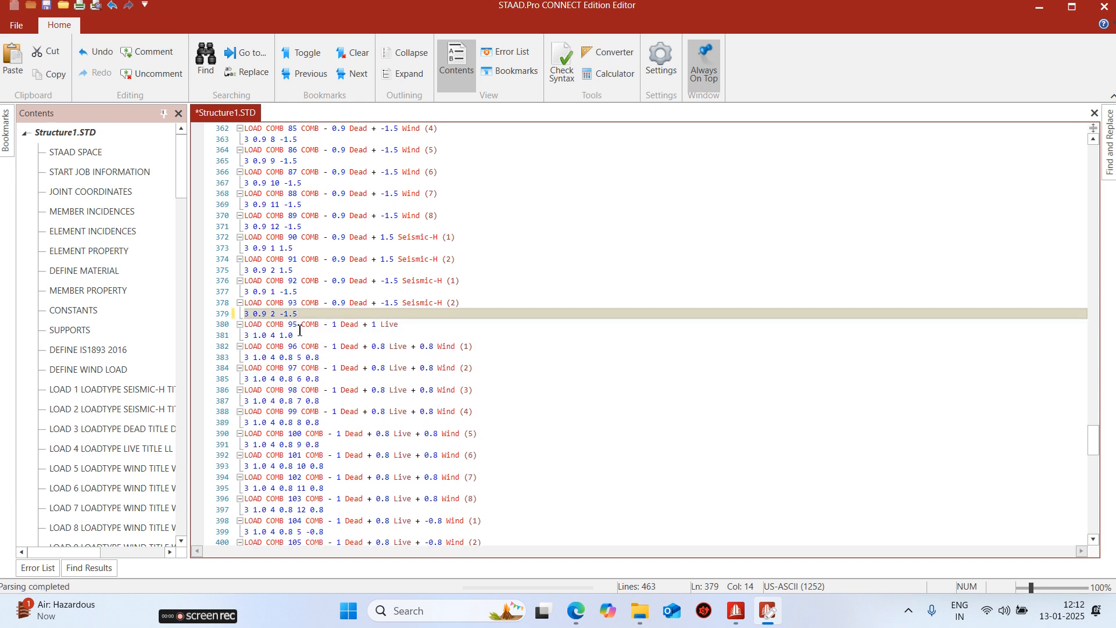
{"action": "key", "text": "ctrl+z"}
{"action": "key", "text": "ctrl+z"}
{"action": "left_click", "coordinate": [300, 338]}
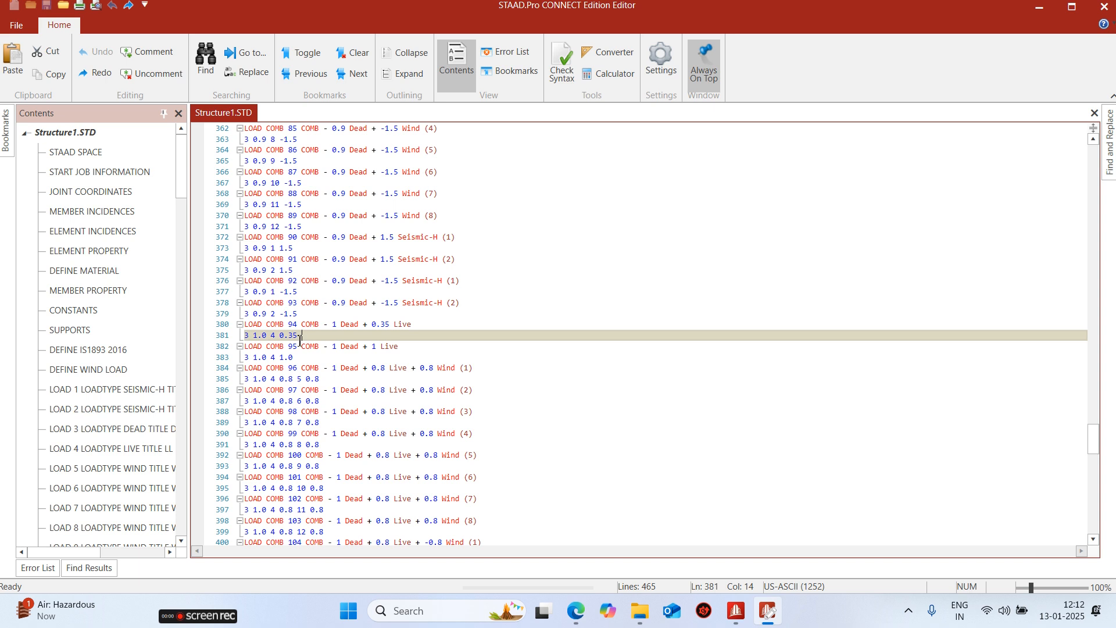
- Delete LOAD COMB 94 (1 Dead + 0.35 Live) together with its factor line
{"action": "left_click_drag", "start_coordinate": [303, 338], "coordinate": [244, 323]}
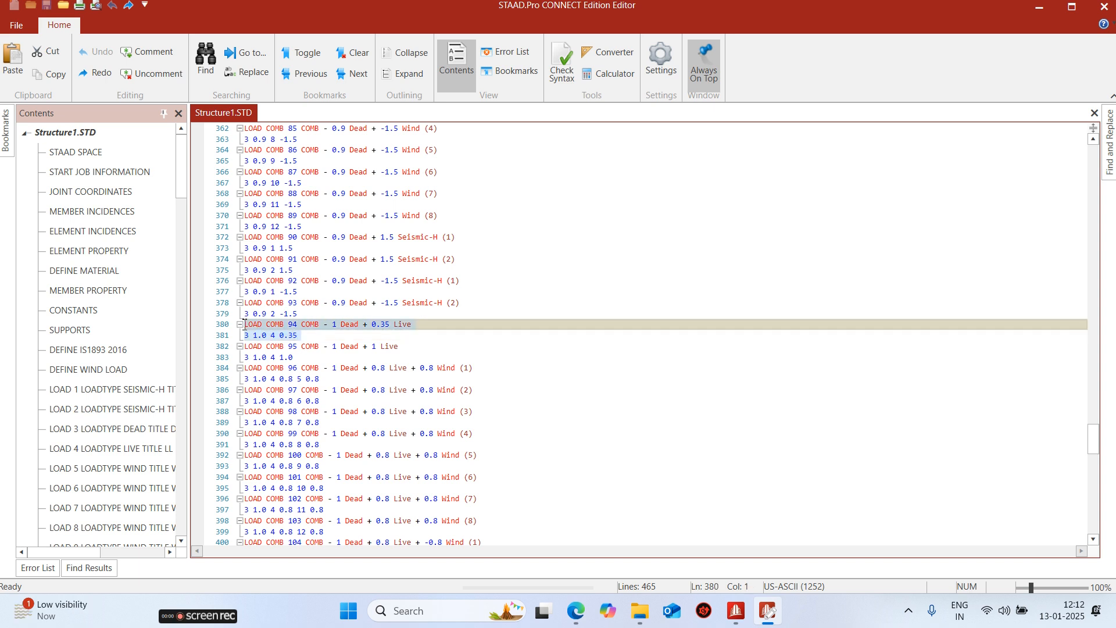
{"action": "key", "text": "BackSpace"}
{"action": "key", "text": "BackSpace"}
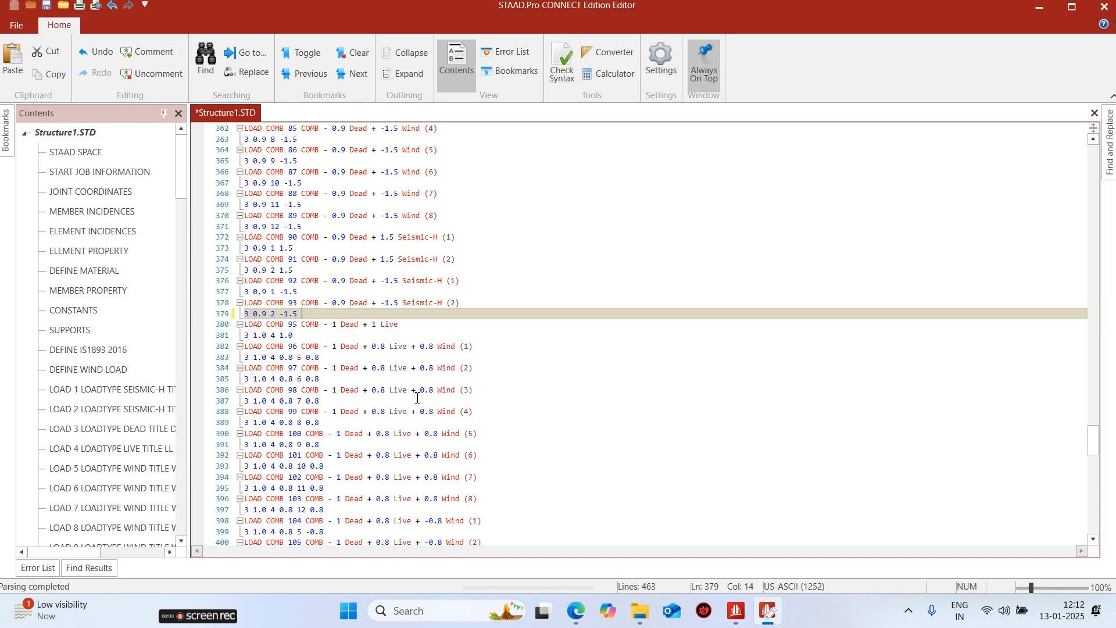
- Examine the 1.2 Dead + 1.2 Live combinations with 0.6 wind and seismic factors and consult Table 18 of IS 456 in Edge
{"action": "scroll", "coordinate": [398, 293], "scroll_direction": "up", "scroll_amount": 20}
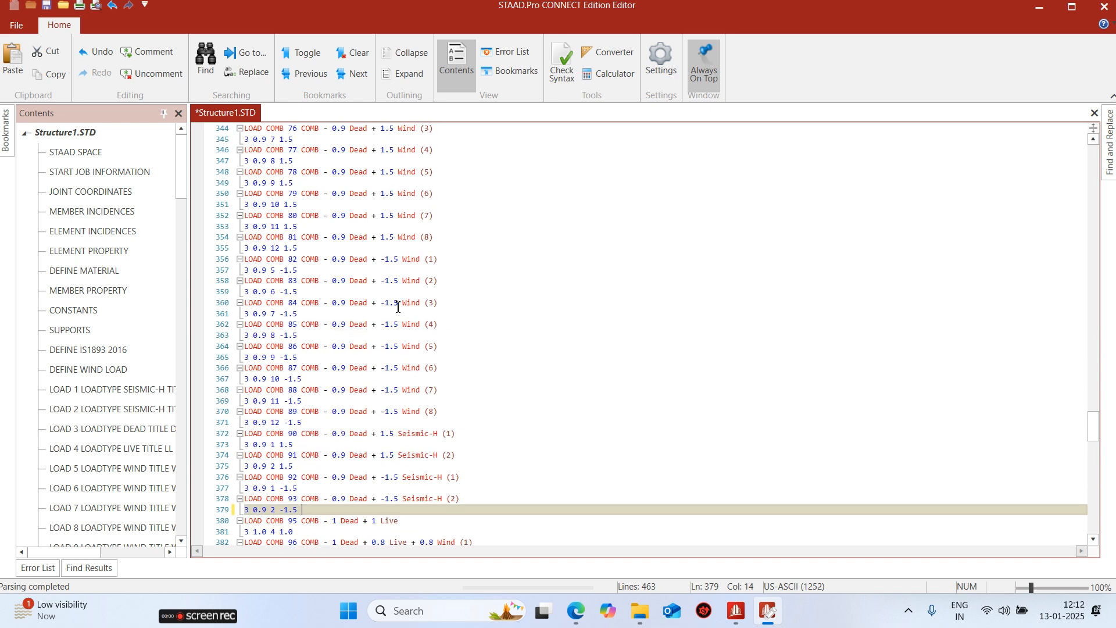
{"action": "scroll", "coordinate": [416, 366], "scroll_direction": "up", "scroll_amount": 19}
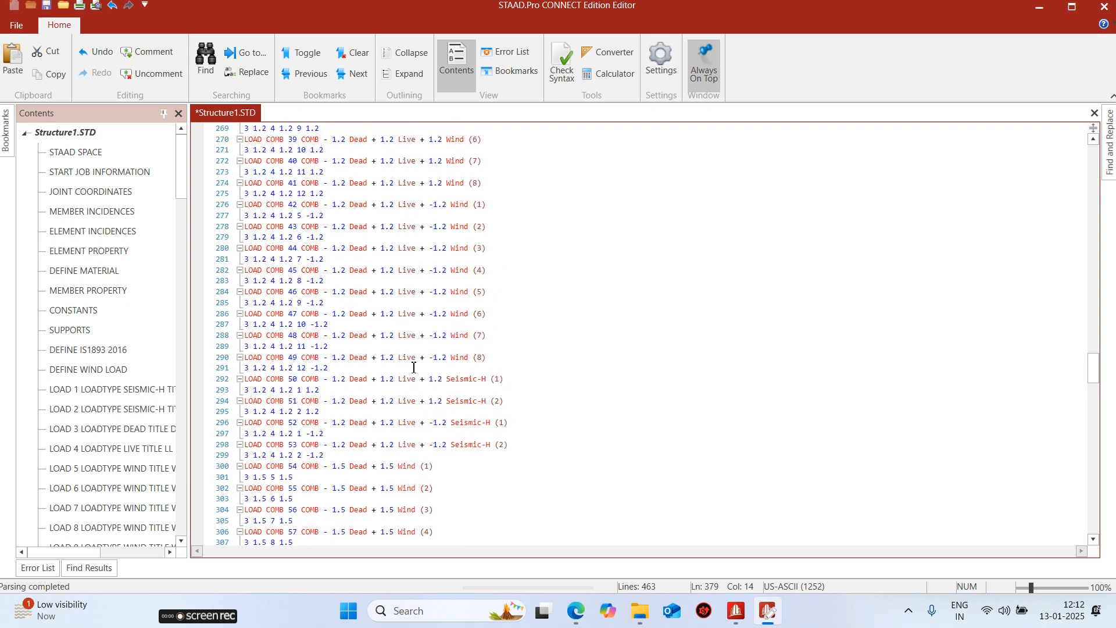
{"action": "scroll", "coordinate": [411, 367], "scroll_direction": "up", "scroll_amount": 1}
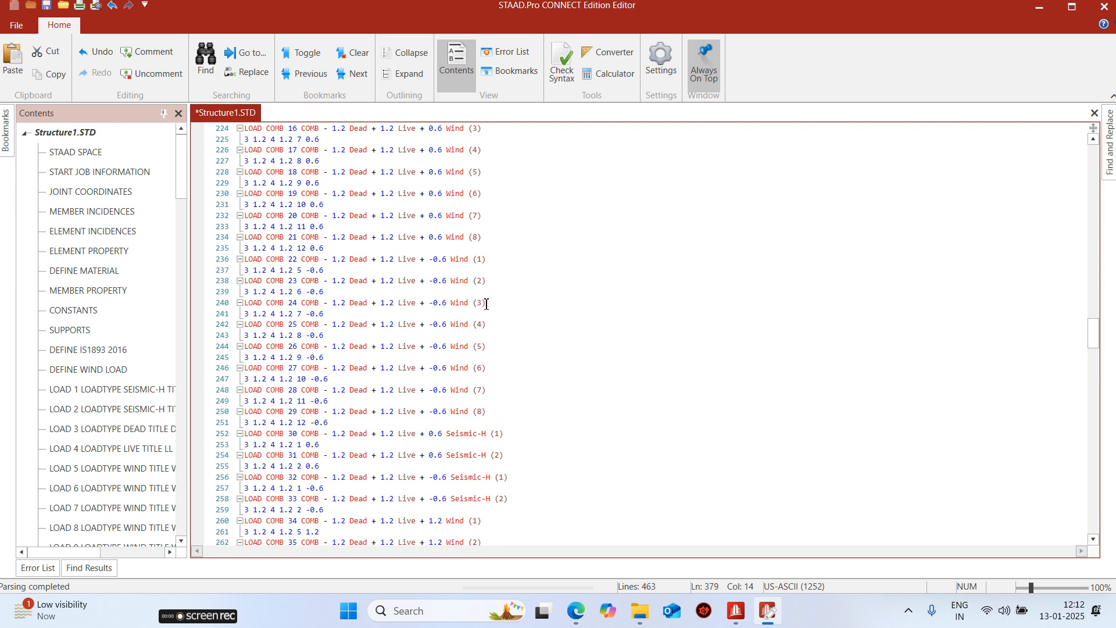
{"action": "scroll", "coordinate": [485, 436], "scroll_direction": "down", "scroll_amount": 3}
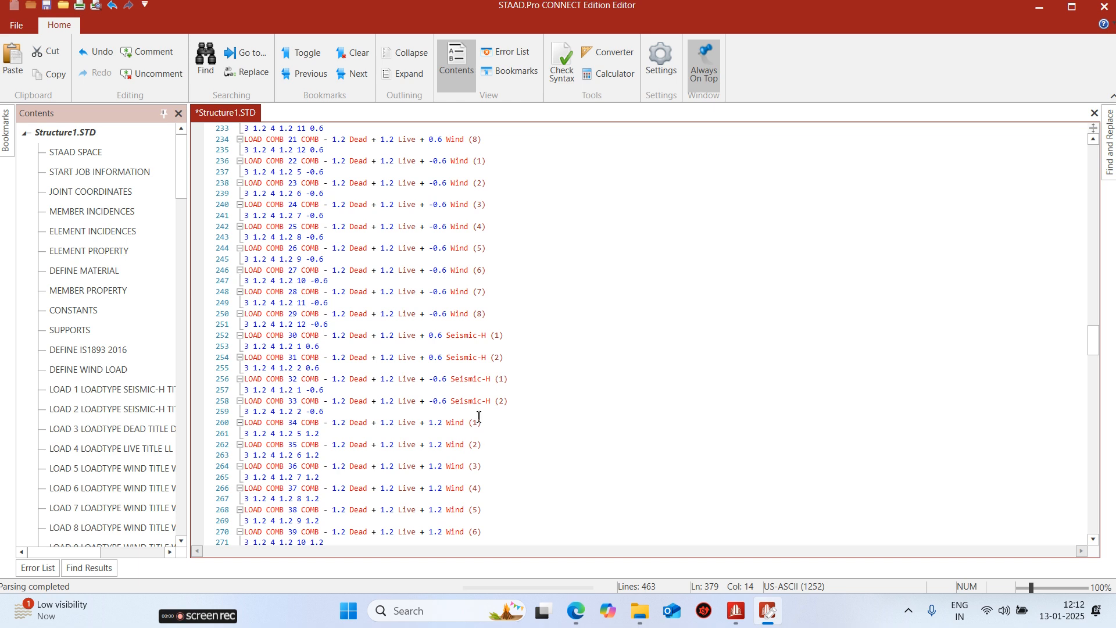
{"action": "left_click", "coordinate": [334, 410]}
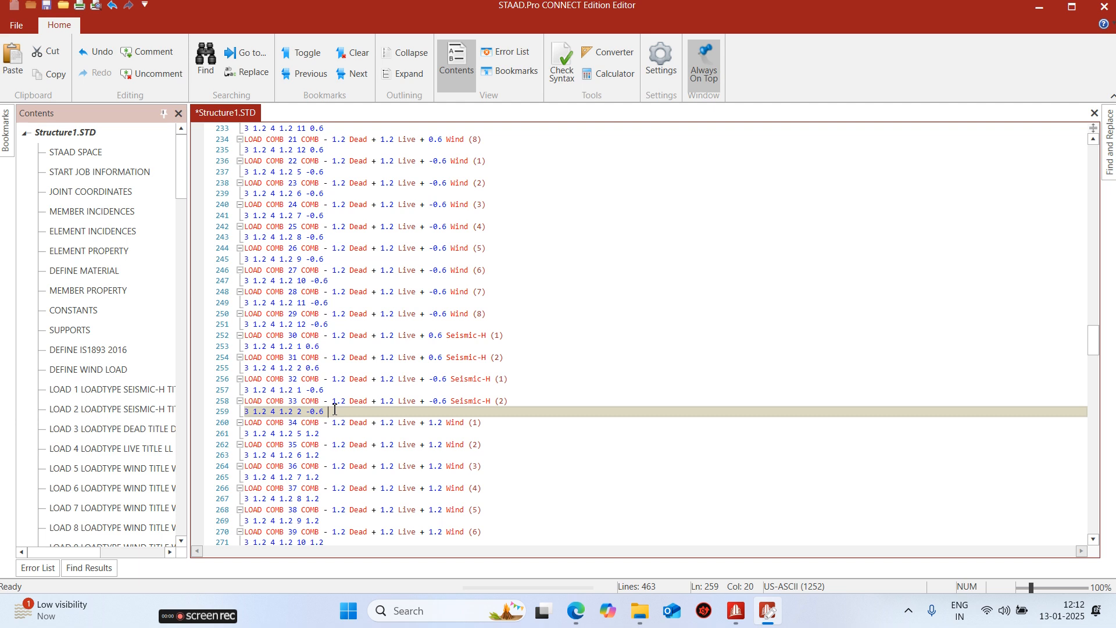
{"action": "scroll", "coordinate": [456, 370], "scroll_direction": "up", "scroll_amount": 1}
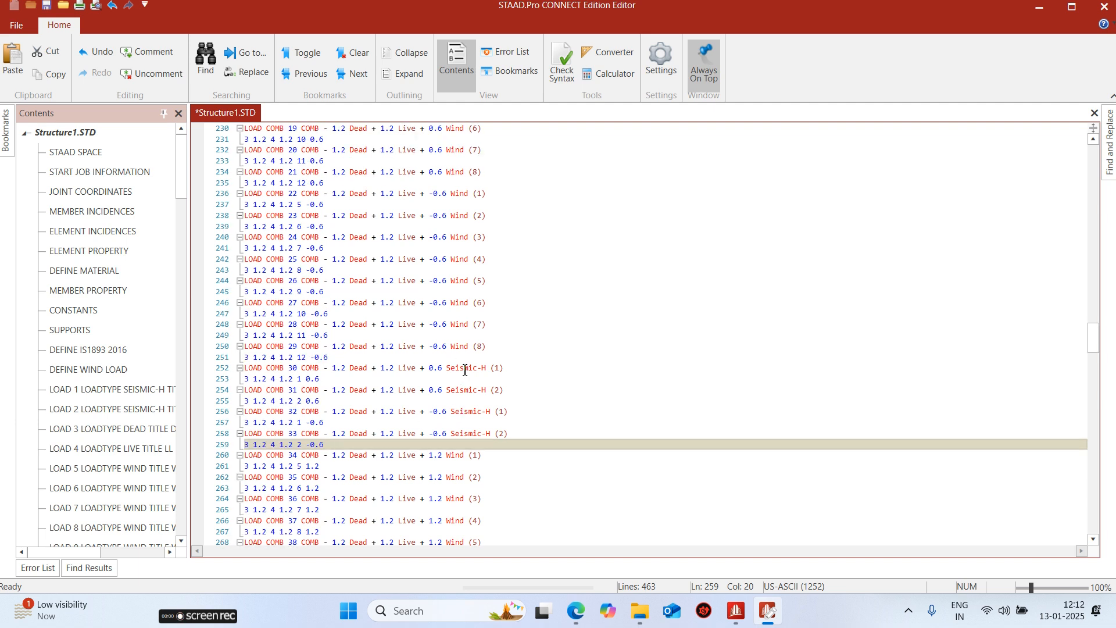
{"action": "scroll", "coordinate": [464, 370], "scroll_direction": "up", "scroll_amount": 4}
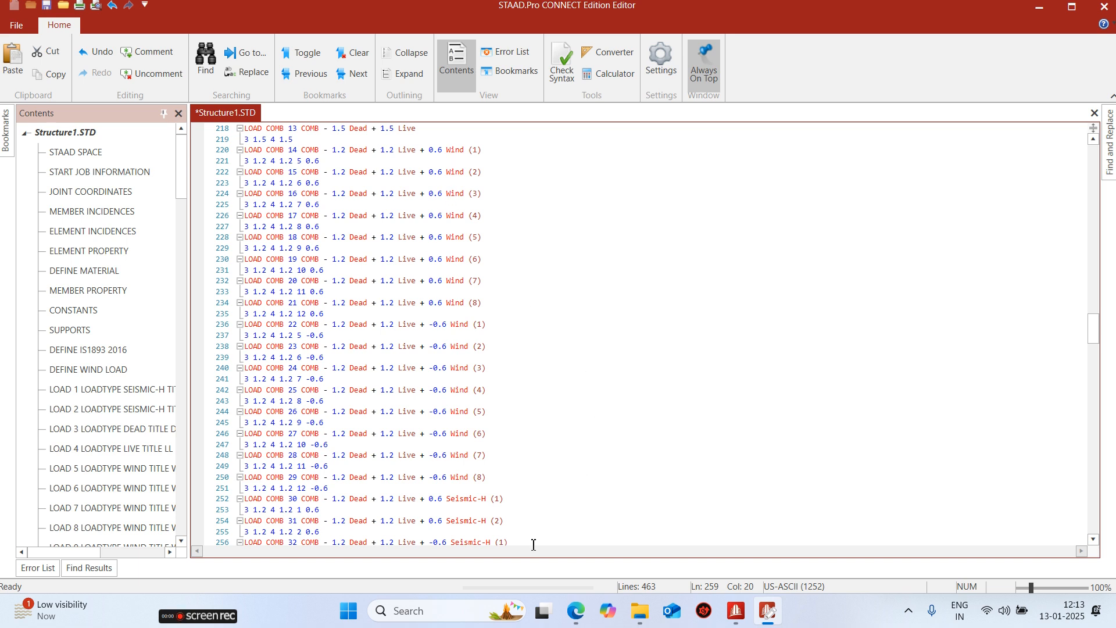
{"action": "left_click", "coordinate": [1038, 8]}
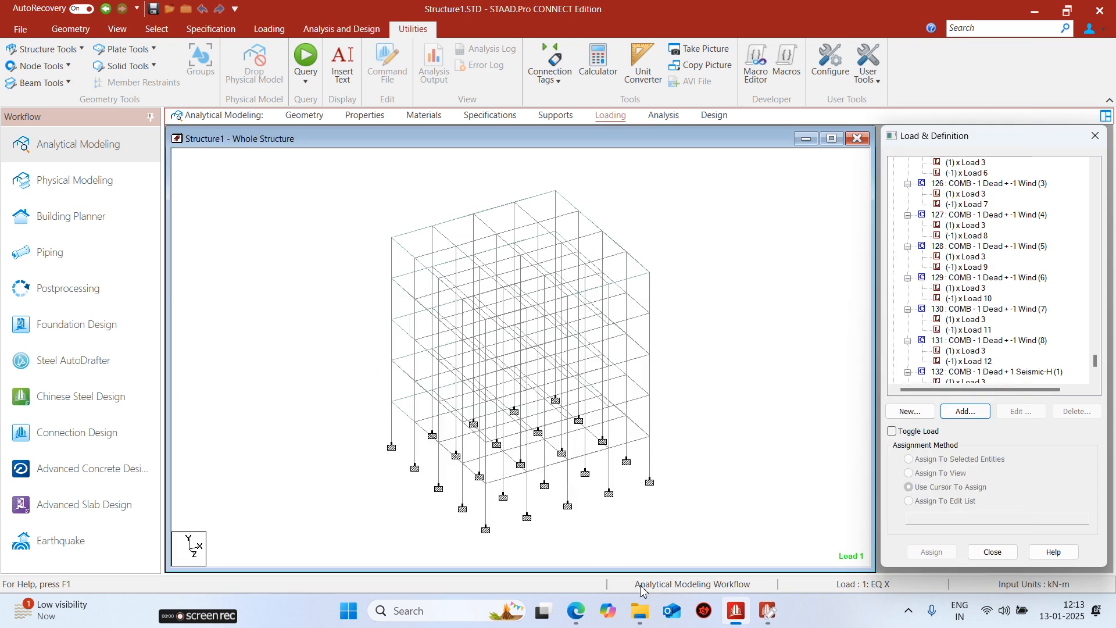
{"action": "left_click", "coordinate": [575, 610]}
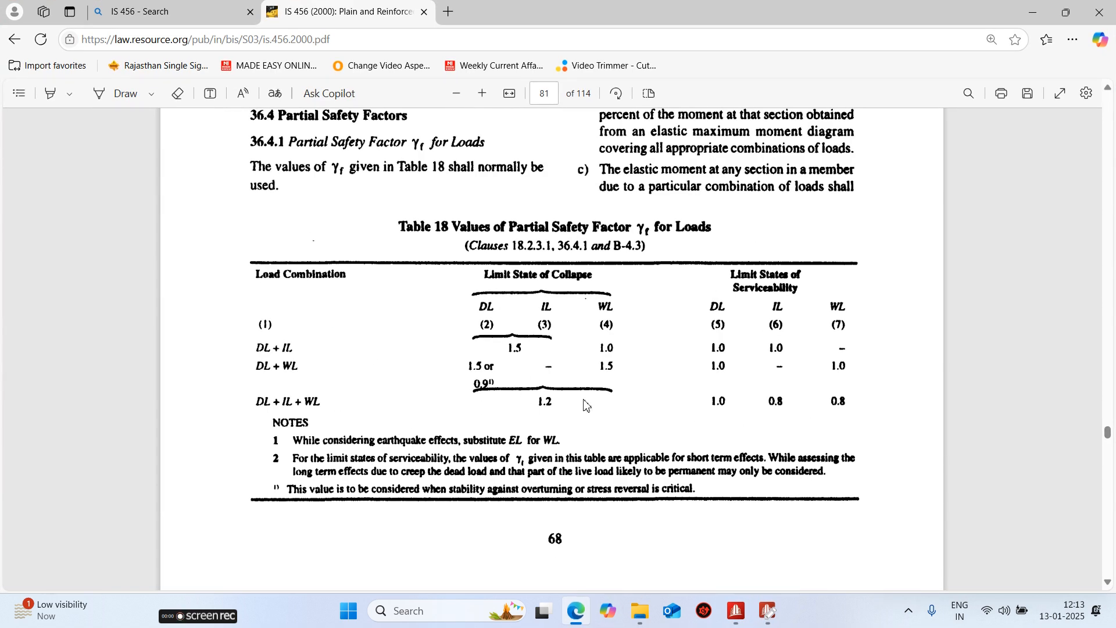
{"action": "left_click", "coordinate": [1033, 11]}
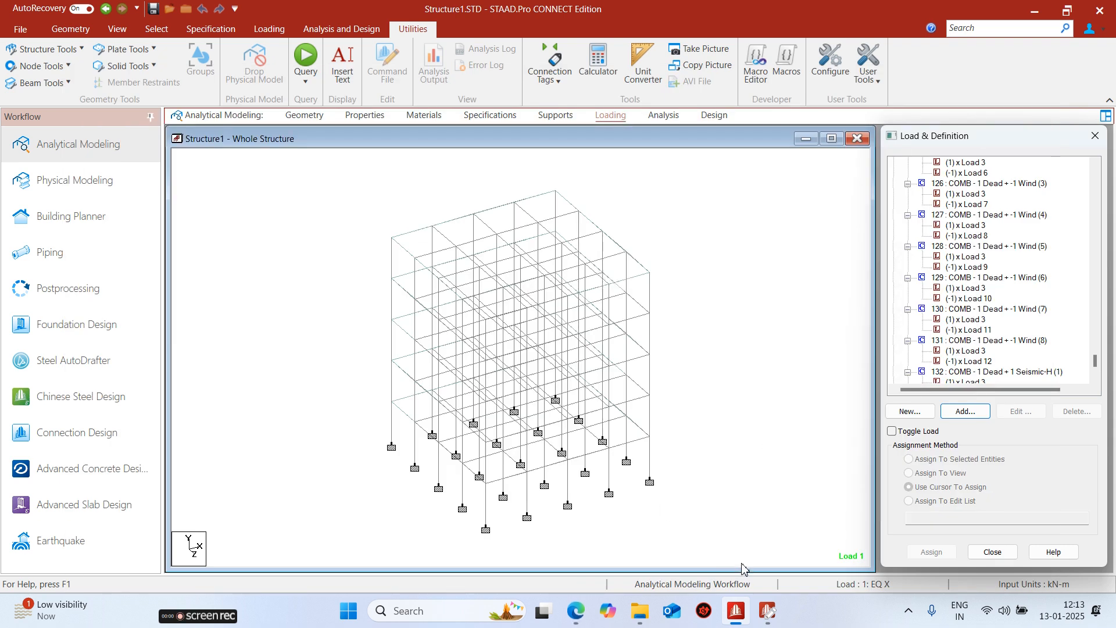
{"action": "left_click", "coordinate": [767, 610]}
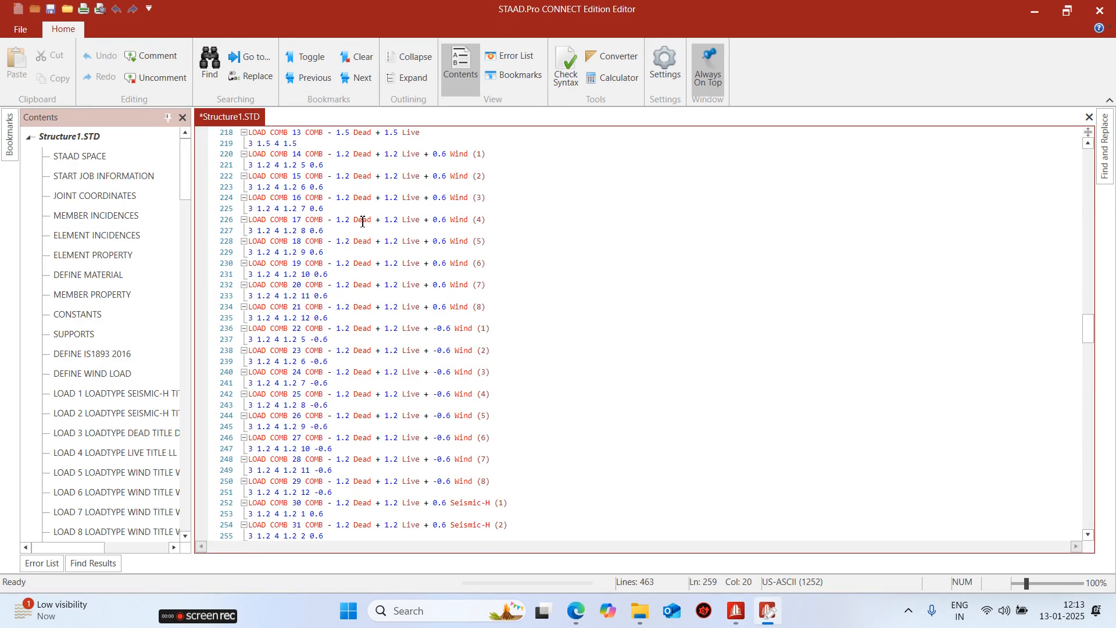
- Delete LOAD COMB 14 to 33, the 1.2 Dead + 1.2 Live combinations with ±0.6 wind and seismic factors, including their factor lines
{"action": "scroll", "coordinate": [434, 244], "scroll_direction": "up", "scroll_amount": 2}
{"action": "left_click", "coordinate": [314, 232]}
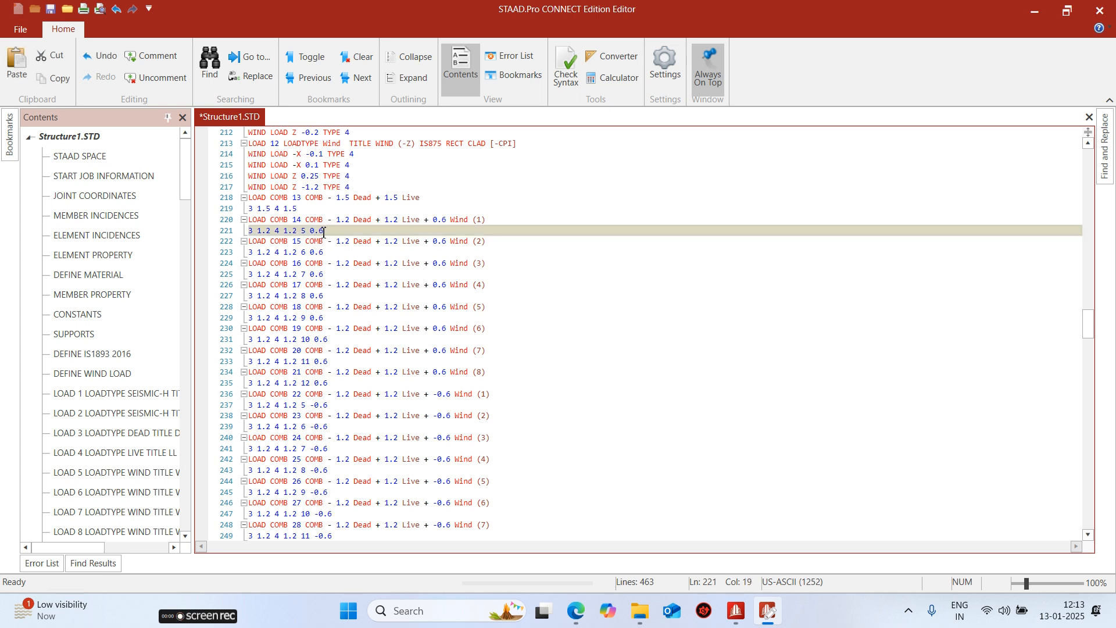
{"action": "key", "text": "Left"}
{"action": "key", "text": "Left"}
{"action": "key", "text": "Left"}
{"action": "key", "text": "Left"}
{"action": "key", "text": "Left"}
{"action": "left_click", "coordinate": [436, 220]}
{"action": "left_click", "coordinate": [453, 241]}
{"action": "scroll", "coordinate": [453, 291], "scroll_direction": "down", "scroll_amount": 8}
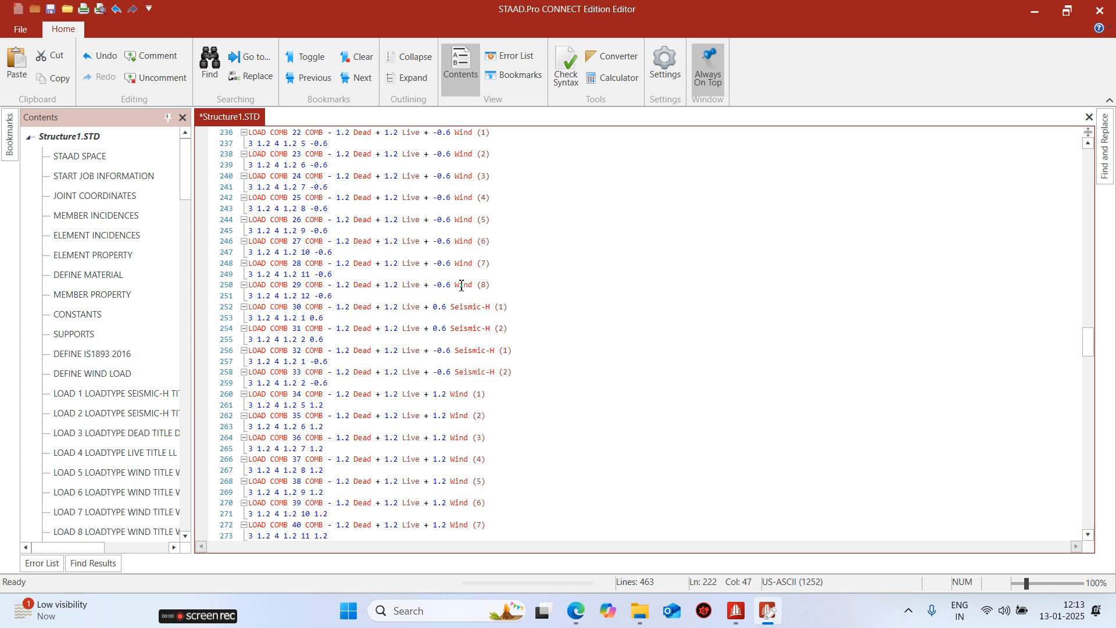
{"action": "scroll", "coordinate": [432, 324], "scroll_direction": "down", "scroll_amount": 4}
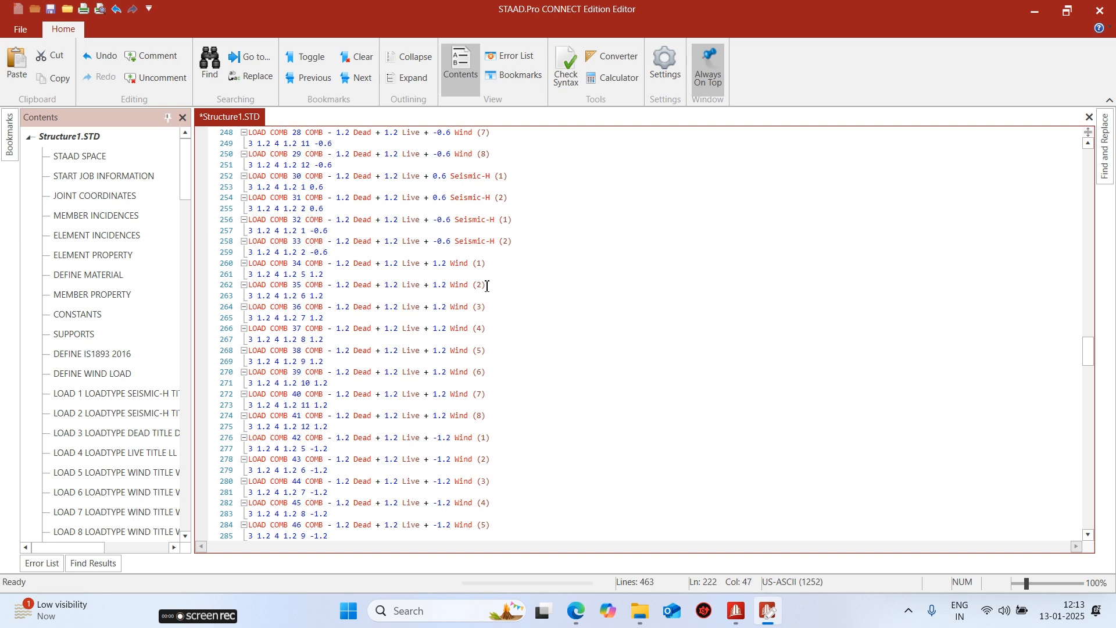
{"action": "scroll", "coordinate": [495, 413], "scroll_direction": "up", "scroll_amount": 3}
{"action": "left_click_drag", "start_coordinate": [328, 256], "coordinate": [247, 360]}
{"action": "key", "text": "Delete"}
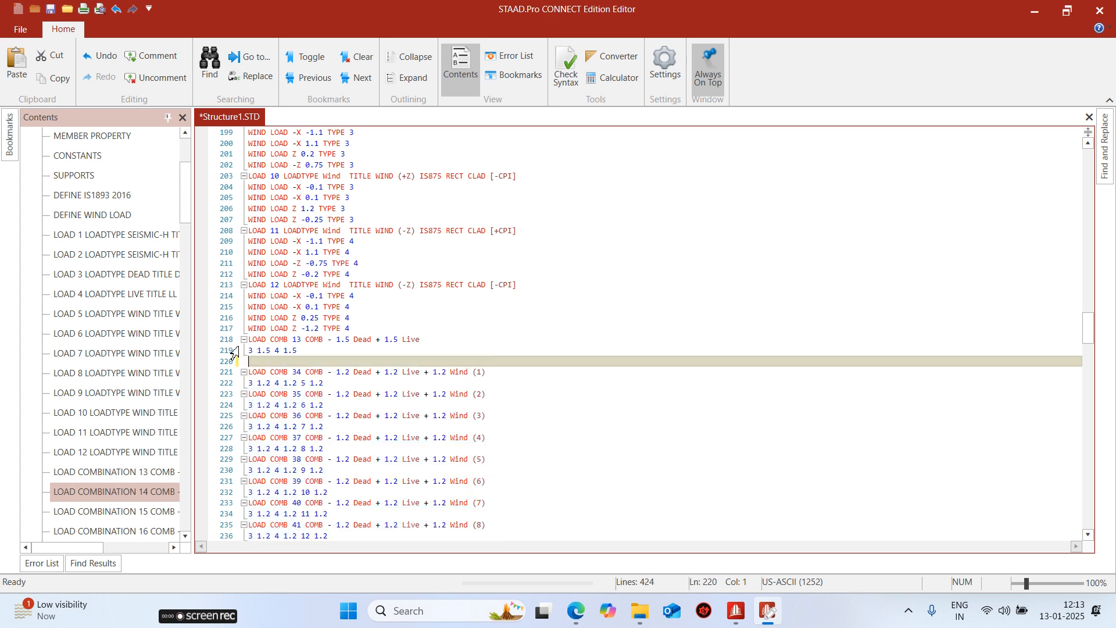
{"action": "key", "text": "BackSpace"}
- Review the remaining combinations in the command file from LOAD COMB 13 through LOAD COMB 135
{"action": "scroll", "coordinate": [349, 372], "scroll_direction": "down", "scroll_amount": 1}
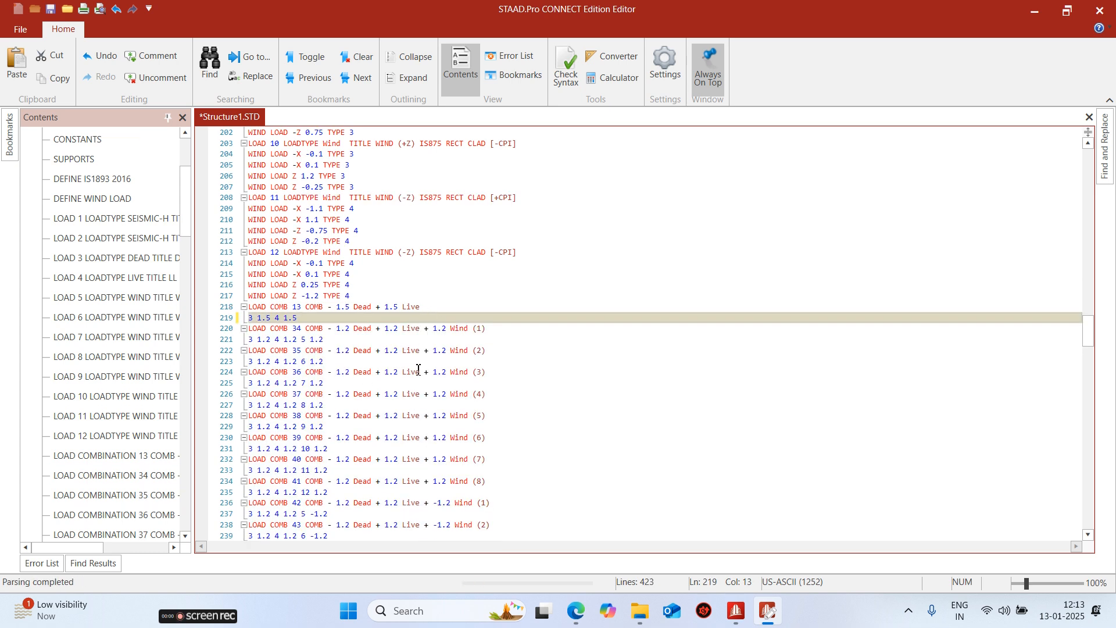
{"action": "scroll", "coordinate": [408, 349], "scroll_direction": "down", "scroll_amount": 8}
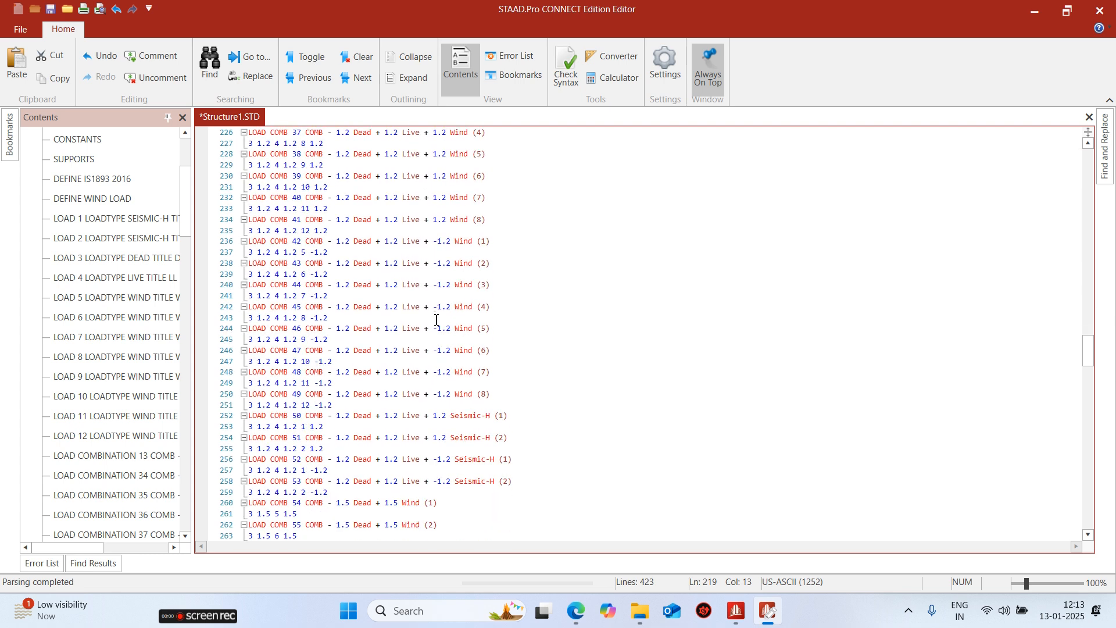
{"action": "scroll", "coordinate": [455, 427], "scroll_direction": "up", "scroll_amount": 4}
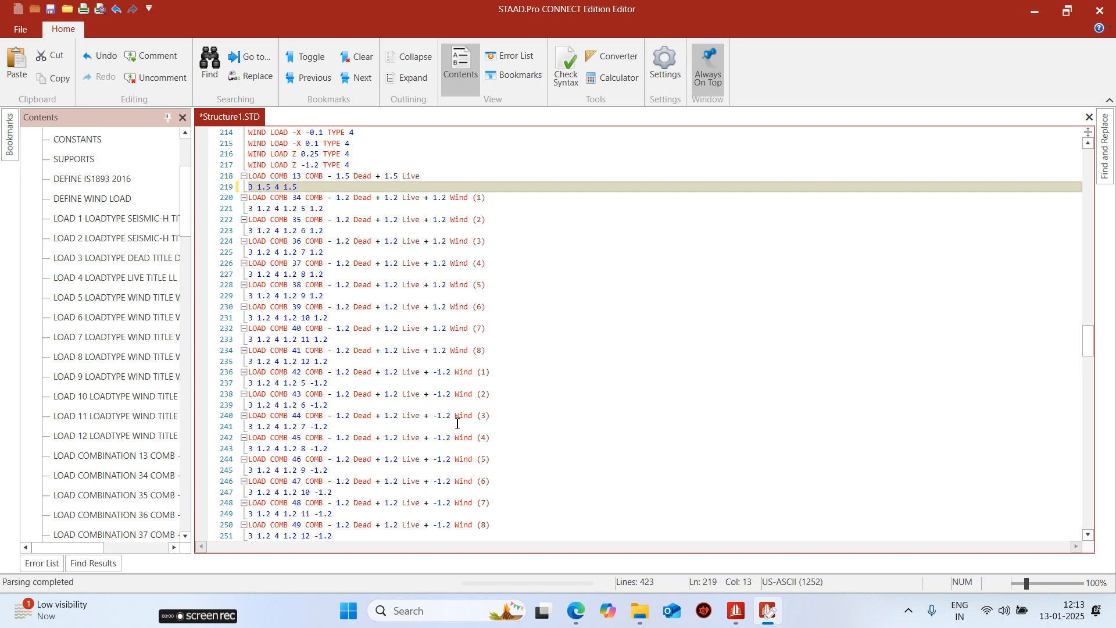
{"action": "scroll", "coordinate": [457, 423], "scroll_direction": "down", "scroll_amount": 9}
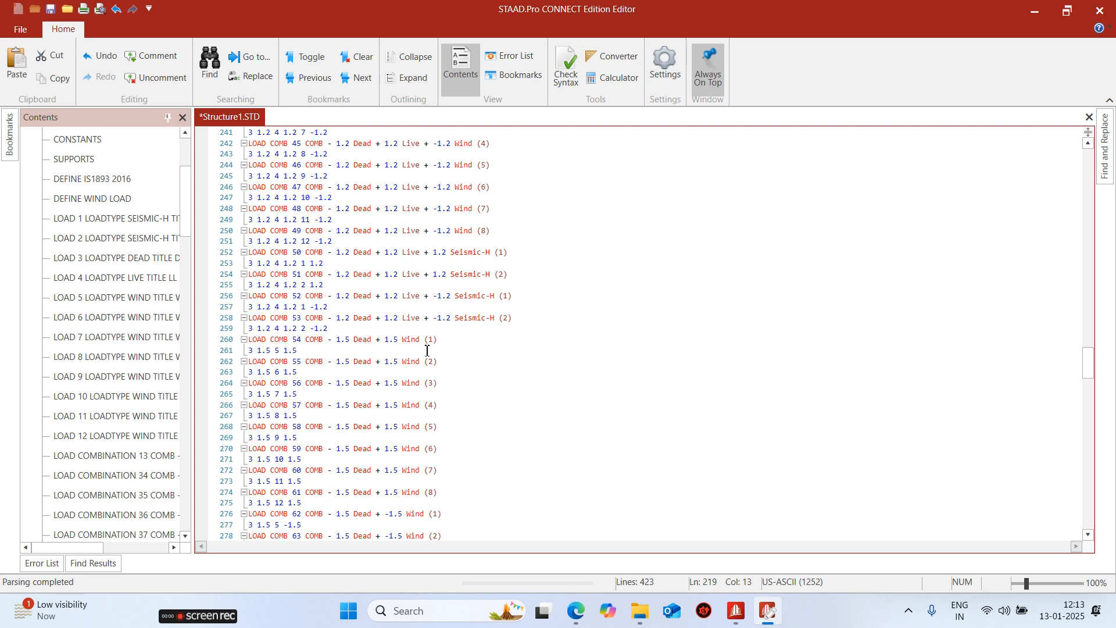
{"action": "scroll", "coordinate": [427, 351], "scroll_direction": "down", "scroll_amount": 2}
{"action": "scroll", "coordinate": [424, 360], "scroll_direction": "down", "scroll_amount": 9}
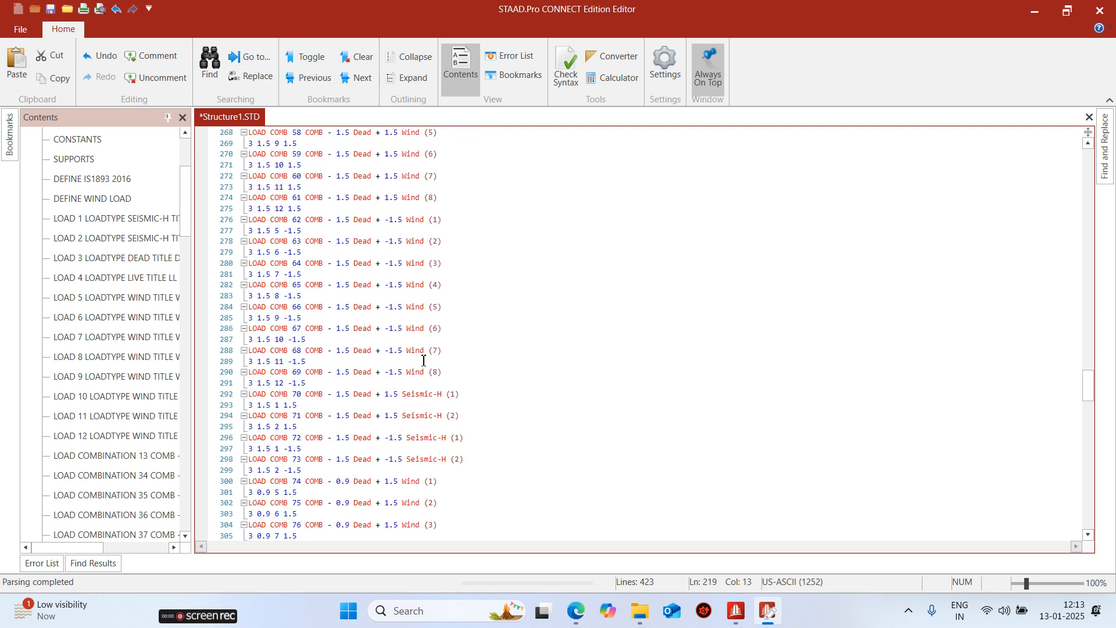
{"action": "scroll", "coordinate": [419, 408], "scroll_direction": "down", "scroll_amount": 2}
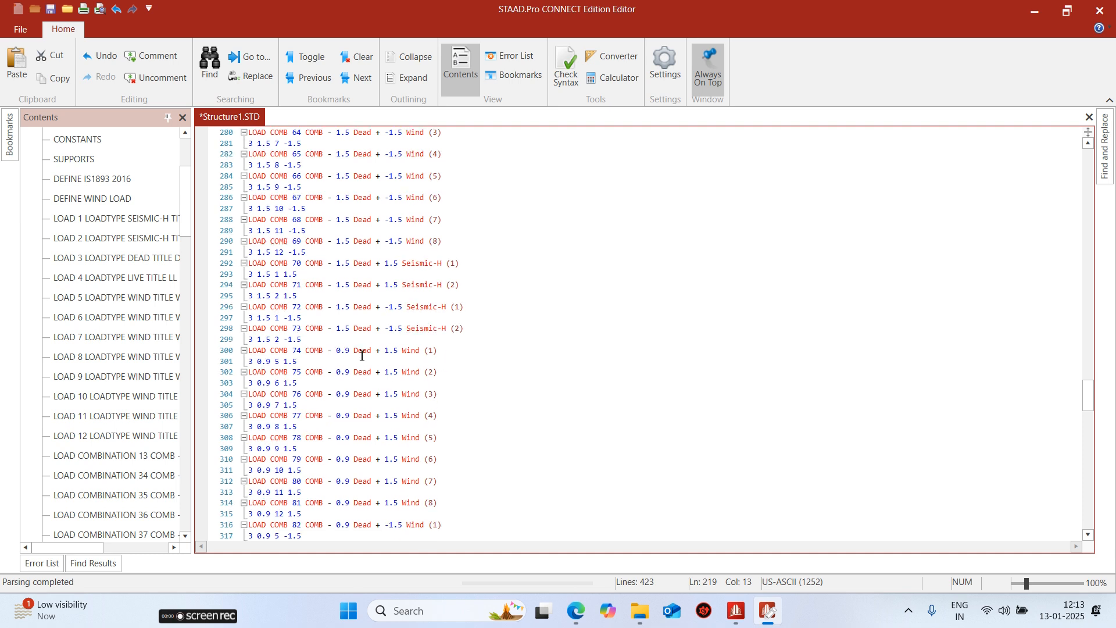
{"action": "scroll", "coordinate": [385, 361], "scroll_direction": "down", "scroll_amount": 13}
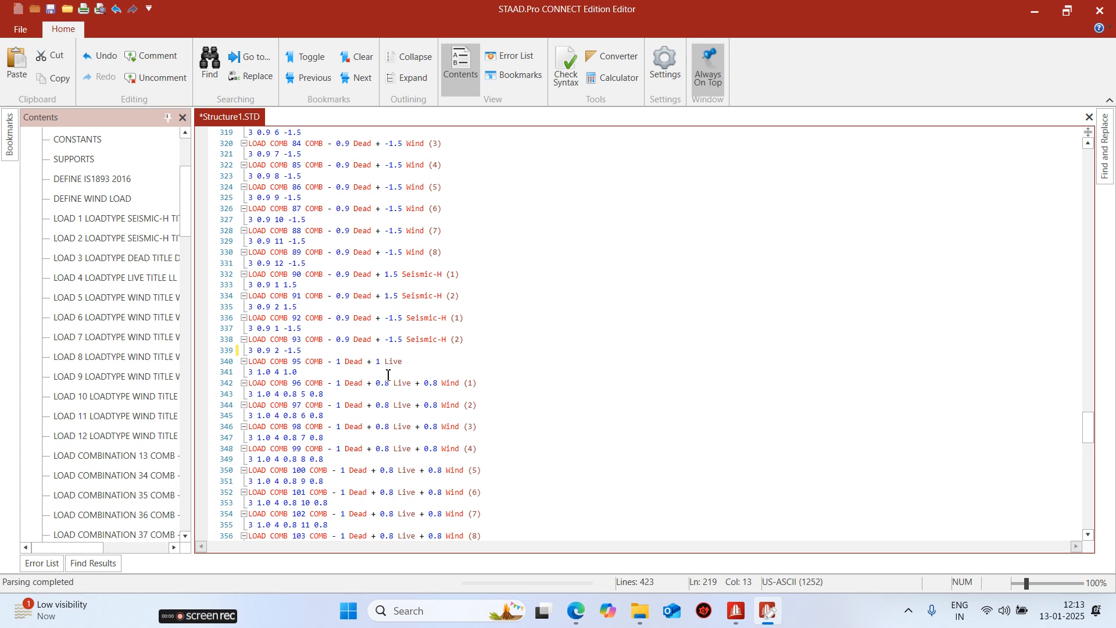
{"action": "scroll", "coordinate": [494, 381], "scroll_direction": "down", "scroll_amount": 13}
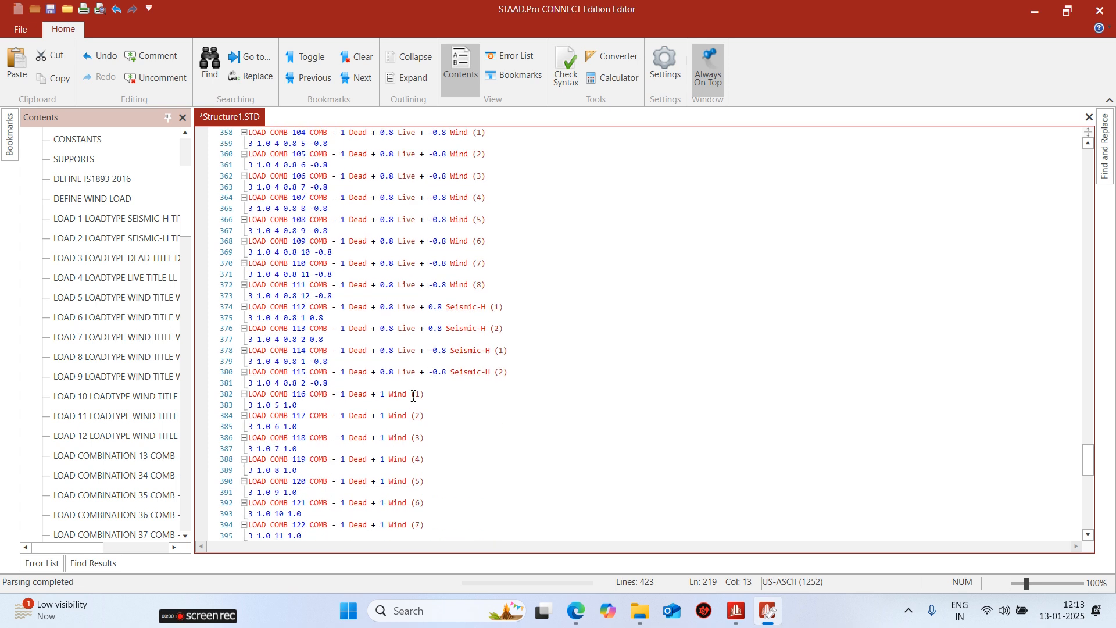
{"action": "scroll", "coordinate": [390, 400], "scroll_direction": "down", "scroll_amount": 14}
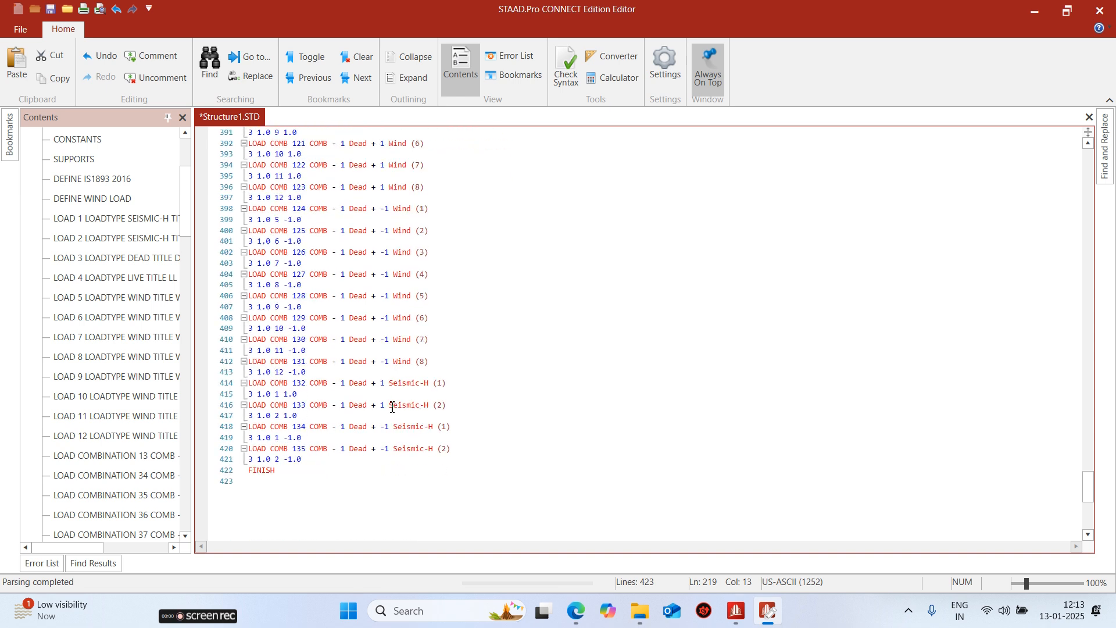
- Copy LOAD COMB 34 to 135 with their factor lines and create a new text document in File Explorer's IS Codes folder
{"action": "left_click_drag", "start_coordinate": [318, 368], "coordinate": [242, 379]}
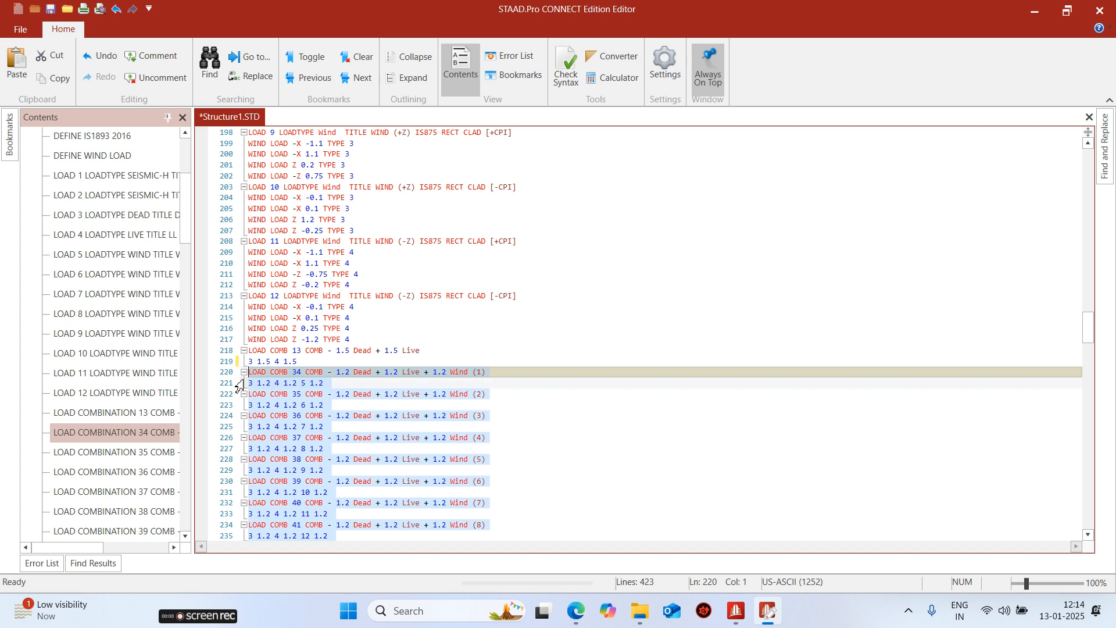
{"action": "left_click", "coordinate": [1034, 11]}
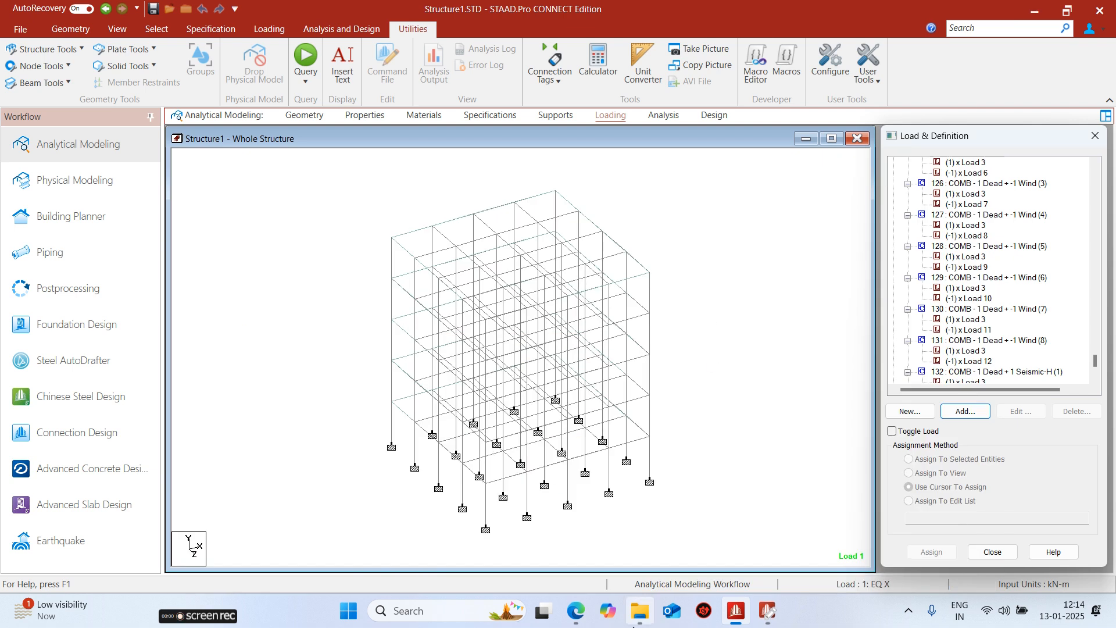
{"action": "left_click", "coordinate": [640, 610]}
{"action": "left_click", "coordinate": [334, 258]}
{"action": "left_click", "coordinate": [302, 335]}
{"action": "right_click", "coordinate": [302, 330]}
{"action": "right_click", "coordinate": [238, 334]}
{"action": "right_click", "coordinate": [192, 340]}
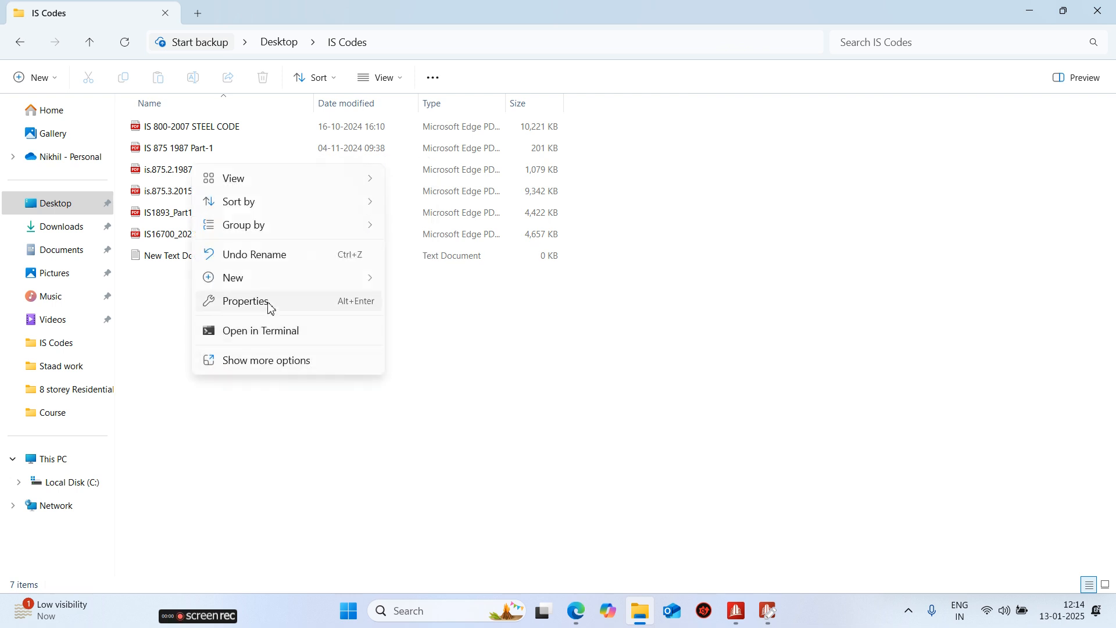
{"action": "mouse_move", "coordinate": [273, 280]}
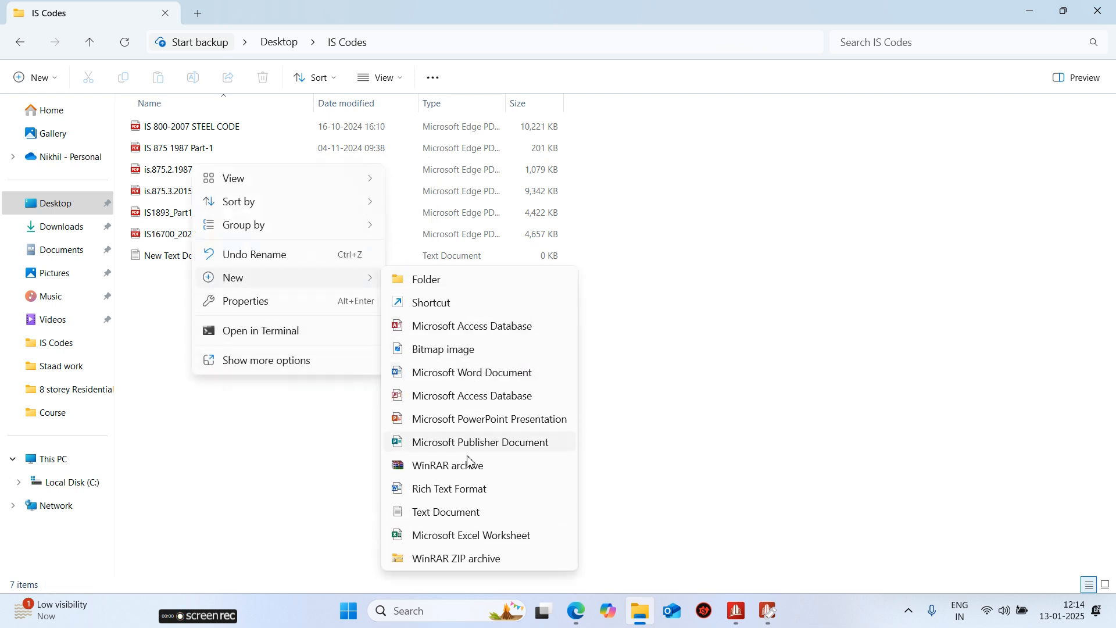
{"action": "left_click", "coordinate": [477, 513]}
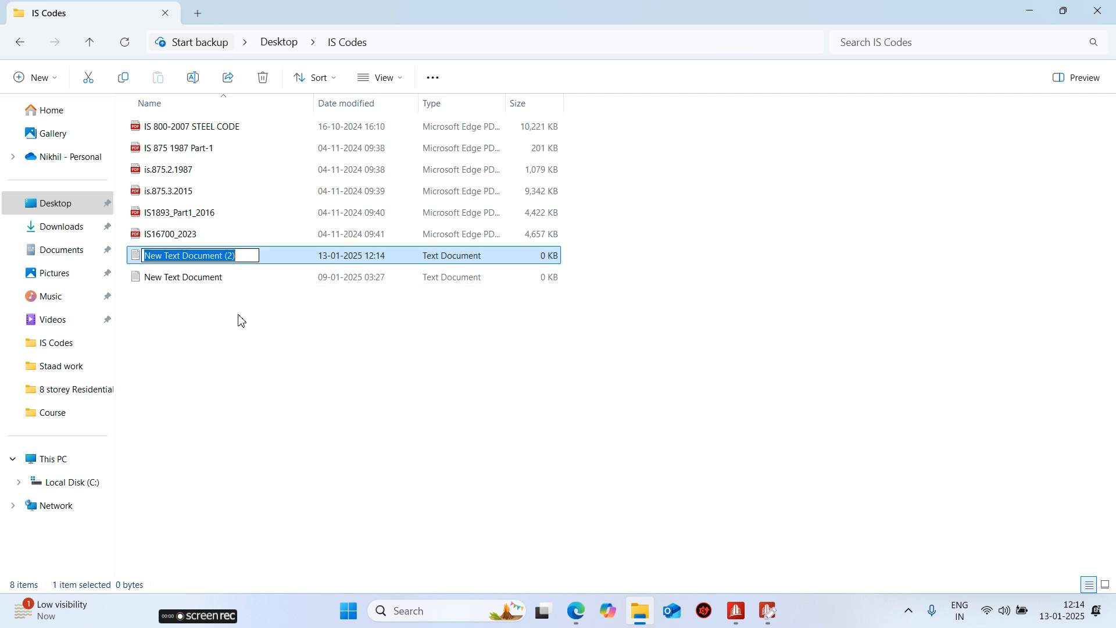
- Name the new text document Load Comb IS 456
{"action": "type", "text": "L"}
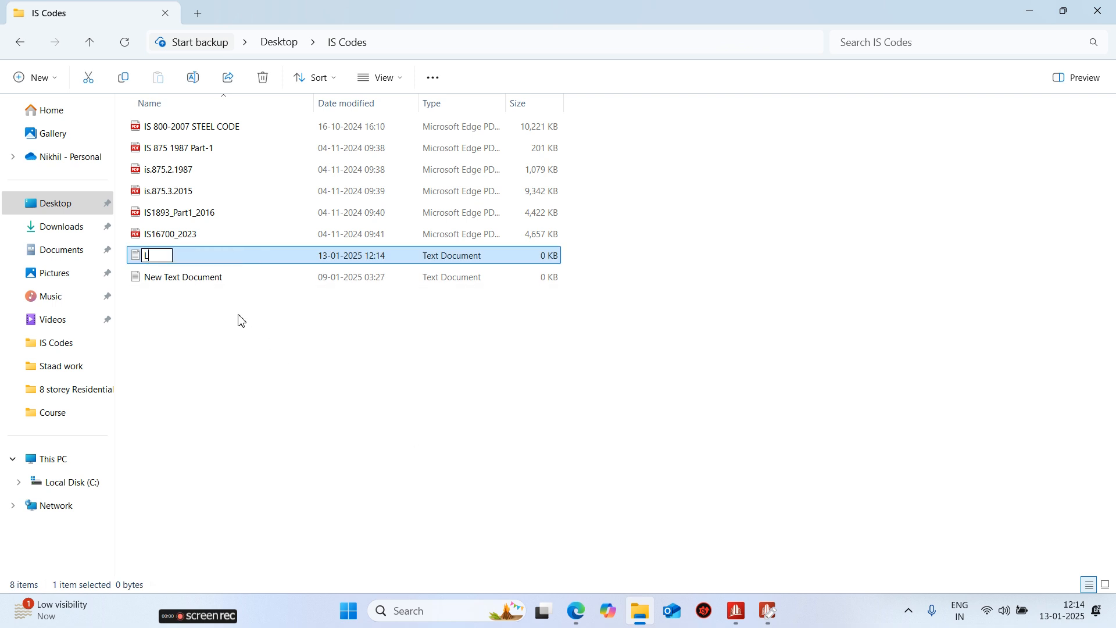
{"action": "type", "text": "oad Comb IDS"}
{"action": "key", "text": "BackSpace"}
{"action": "key", "text": "BackSpace"}
{"action": "key", "text": "BackSpace"}
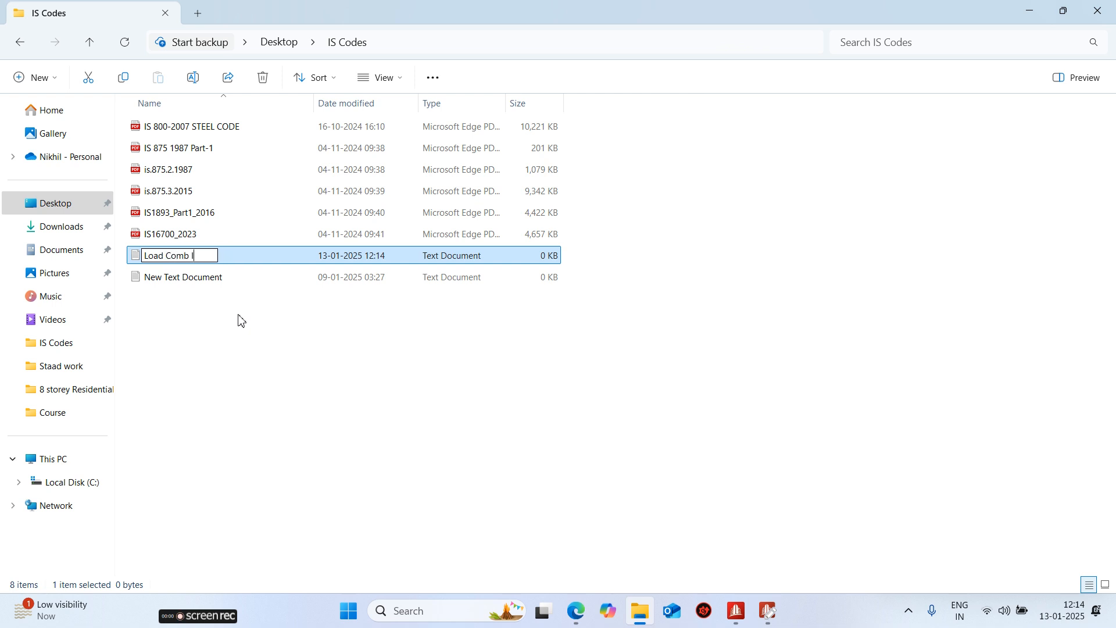
{"action": "type", "text": "S 456"}
{"action": "key", "text": "Return"}
- Paste the copied combinations into the Load Comb IS 456 text file, save it and return to the STAAD.Pro model
{"action": "double_click", "coordinate": [310, 257]}
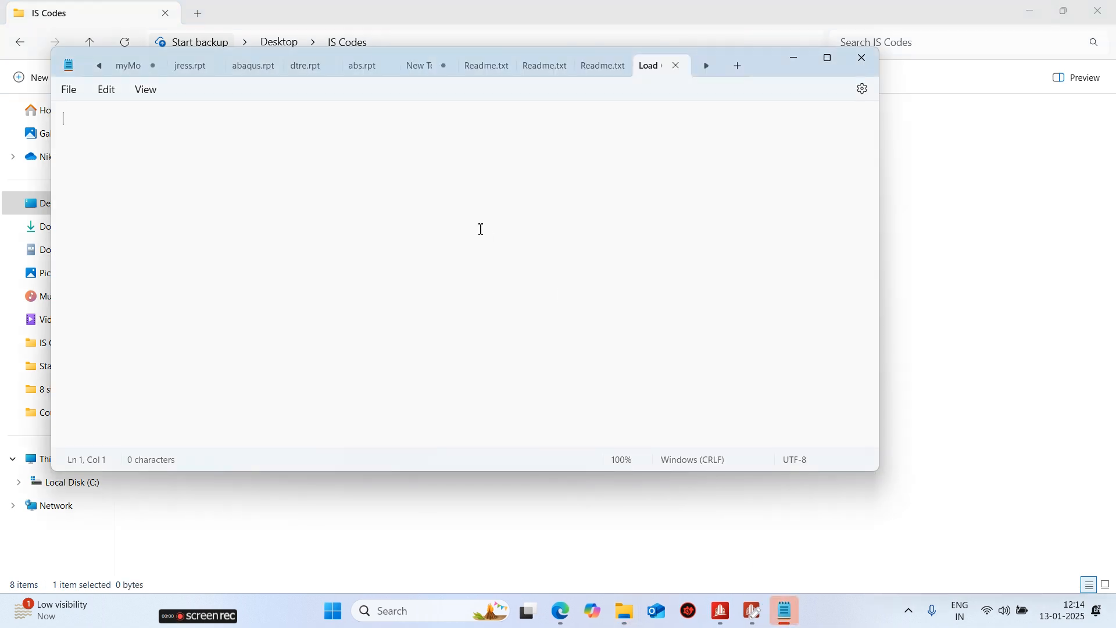
{"action": "key", "text": "ctrl+v"}
{"action": "key", "text": "ctrl+s"}
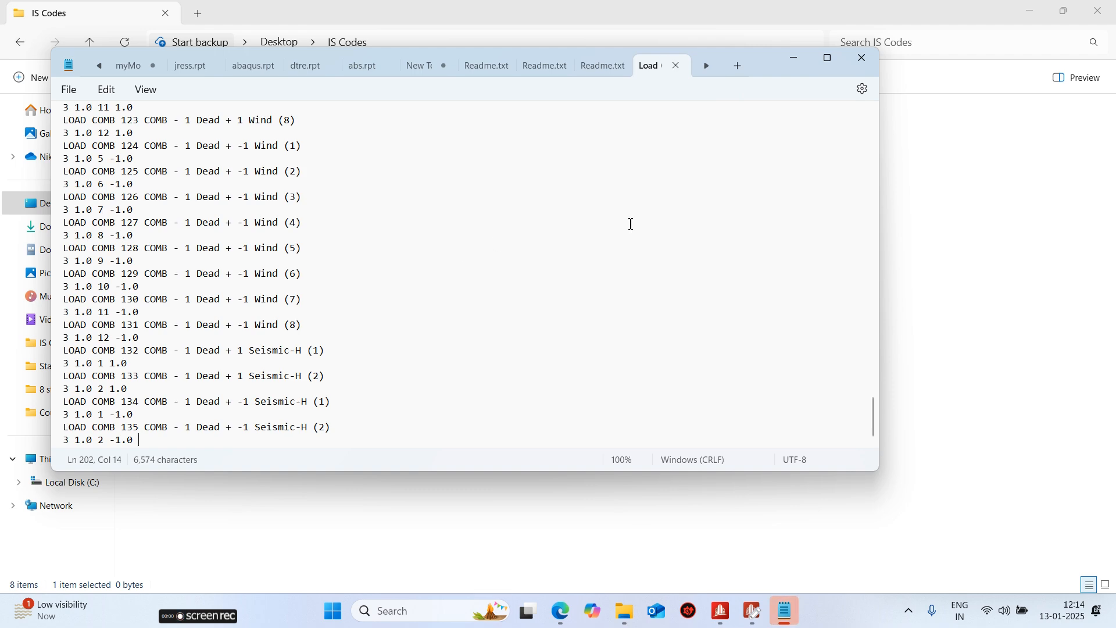
{"action": "left_click", "coordinate": [862, 57]}
{"action": "left_click", "coordinate": [1097, 11]}
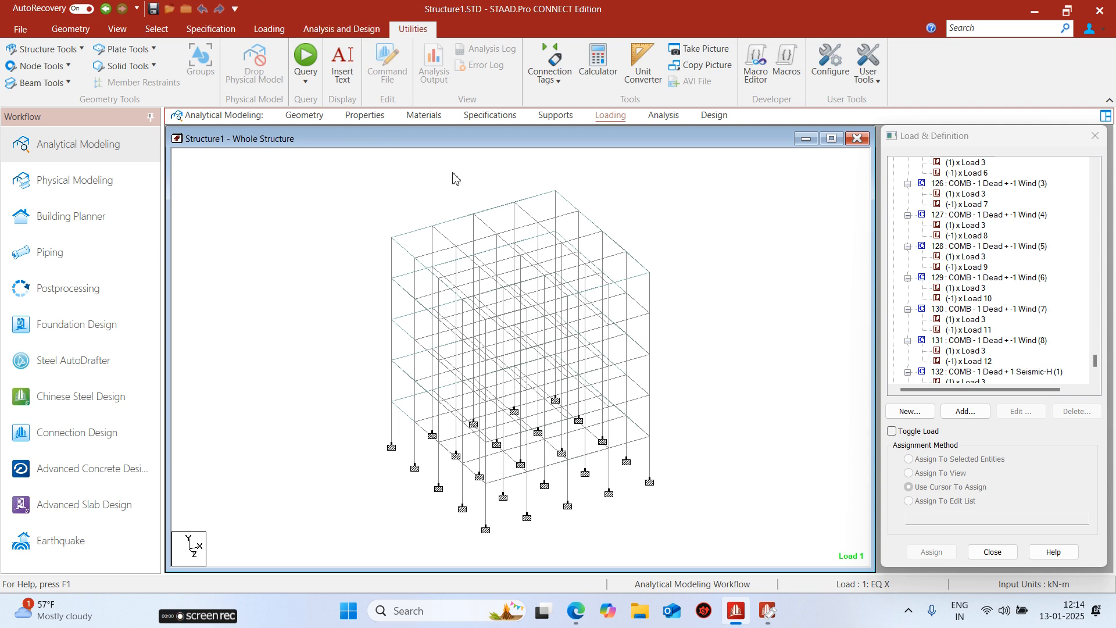
- Save the edited Structure1.STD command file in the STAAD.Pro Editor and close the editor to return to the model
{"action": "scroll", "coordinate": [934, 274], "scroll_direction": "up", "scroll_amount": 7}
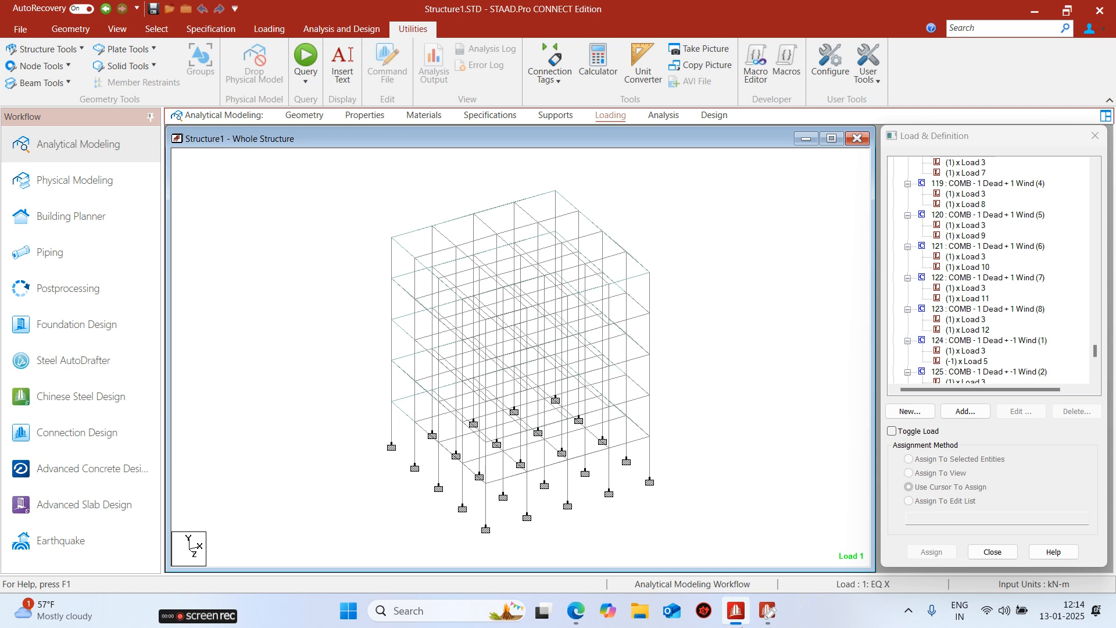
{"action": "left_click", "coordinate": [767, 611]}
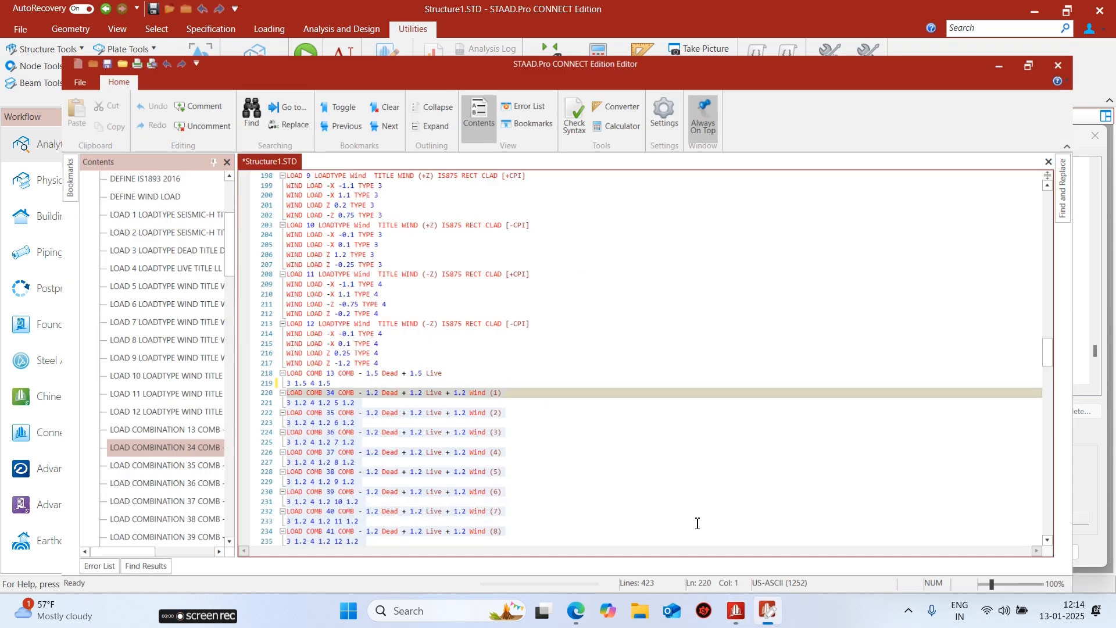
{"action": "left_click", "coordinate": [555, 340]}
{"action": "key", "text": "ctrl+s"}
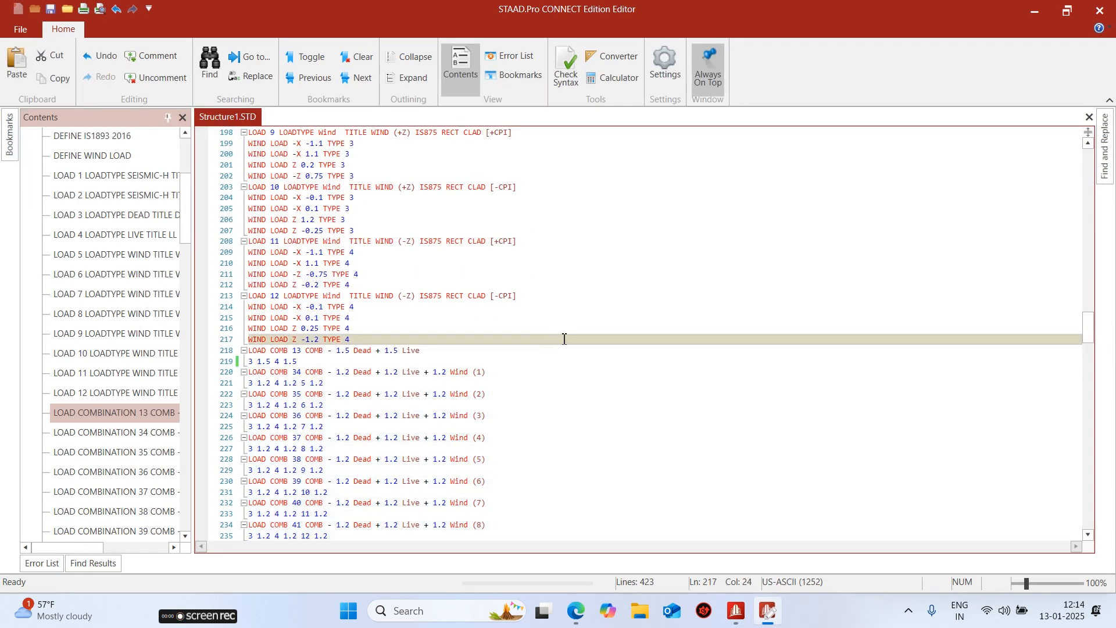
{"action": "scroll", "coordinate": [552, 363], "scroll_direction": "down", "scroll_amount": 6}
{"action": "left_click", "coordinate": [1102, 8]}
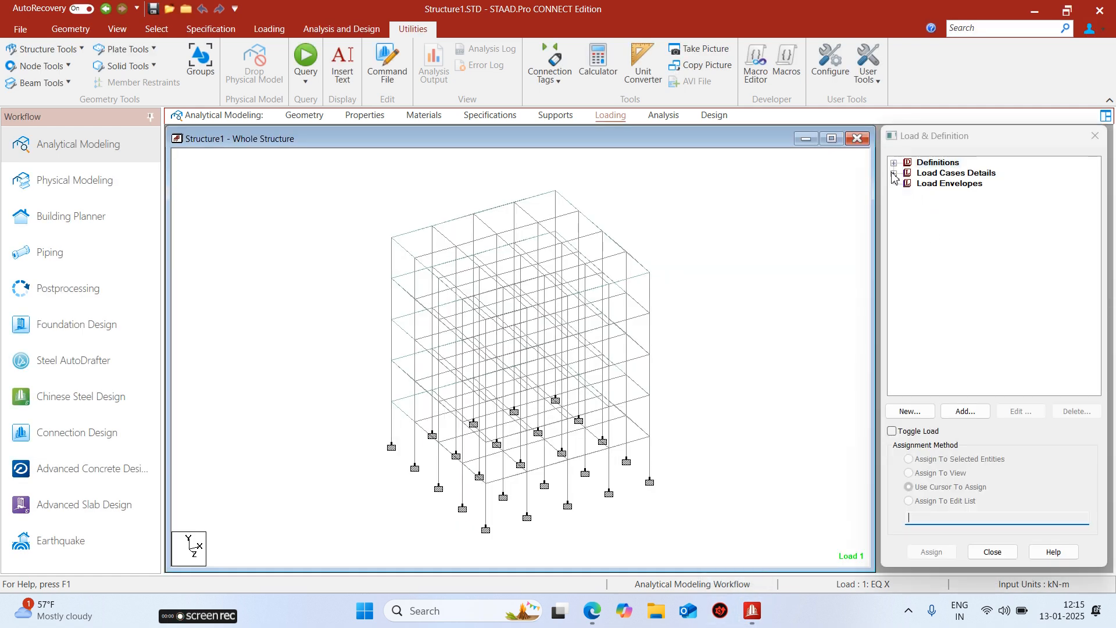
- Start a new load envelope numbered 1 under Load Envelopes and set its type to SERVICEABILITY
{"action": "left_click", "coordinate": [893, 173]}
{"action": "scroll", "coordinate": [1078, 244], "scroll_direction": "down", "scroll_amount": 2}
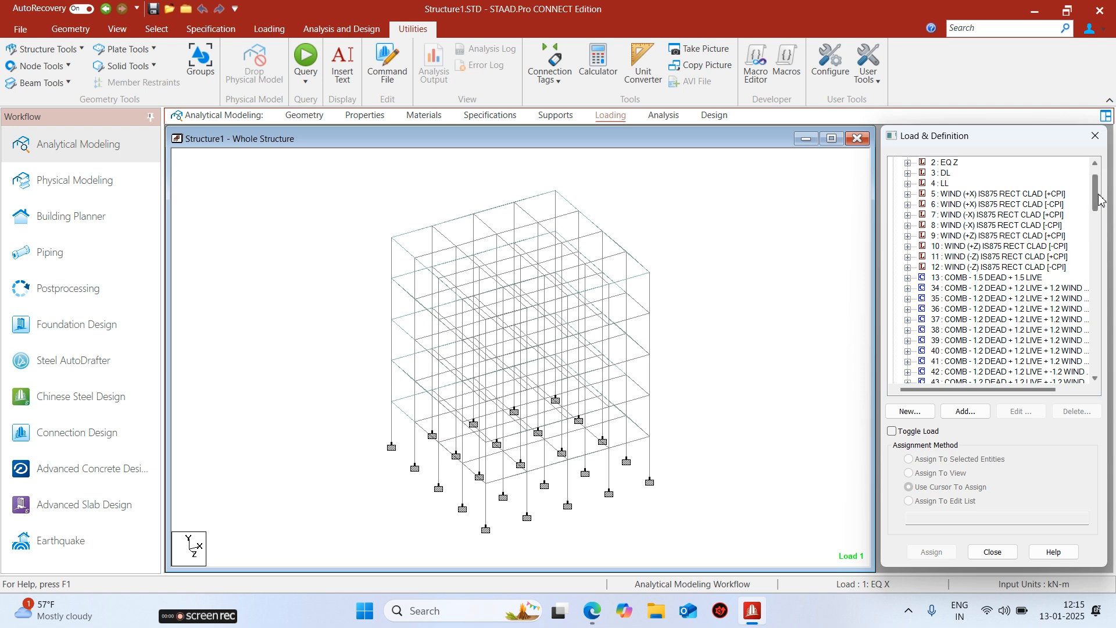
{"action": "left_click_drag", "start_coordinate": [1099, 199], "coordinate": [1096, 367]}
{"action": "left_click", "coordinate": [936, 372]}
{"action": "left_click", "coordinate": [946, 412]}
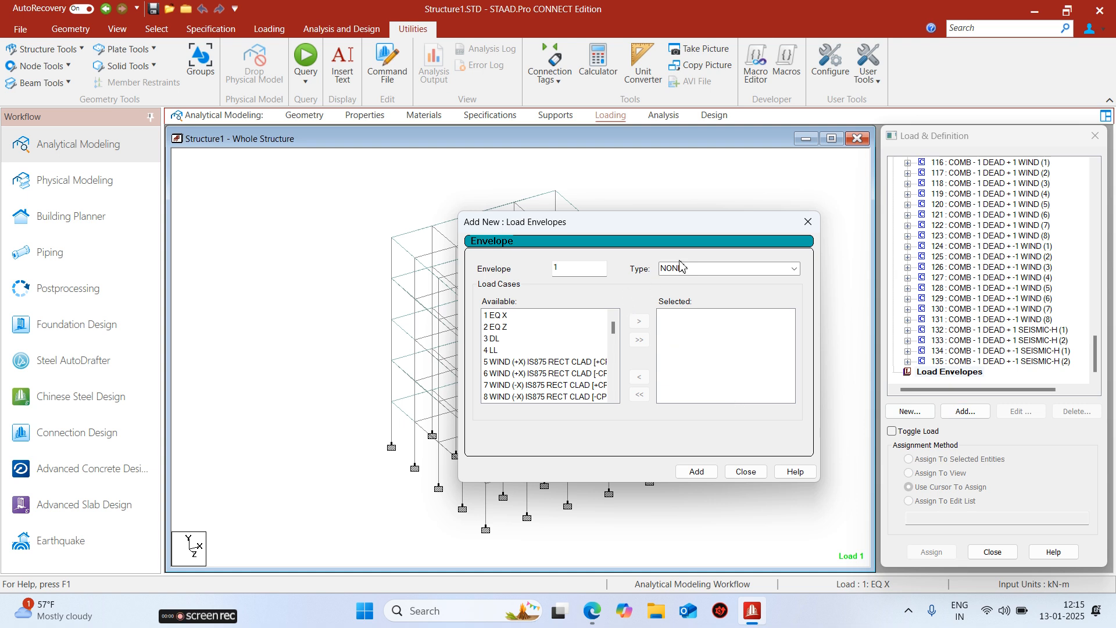
{"action": "left_click", "coordinate": [794, 269]}
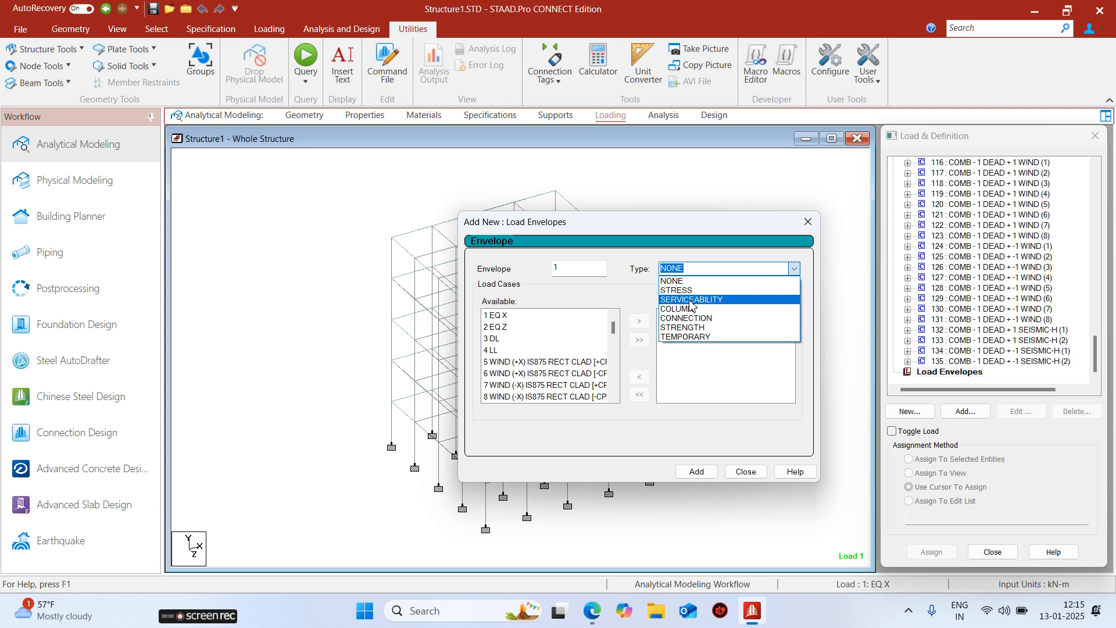
{"action": "left_click", "coordinate": [691, 300]}
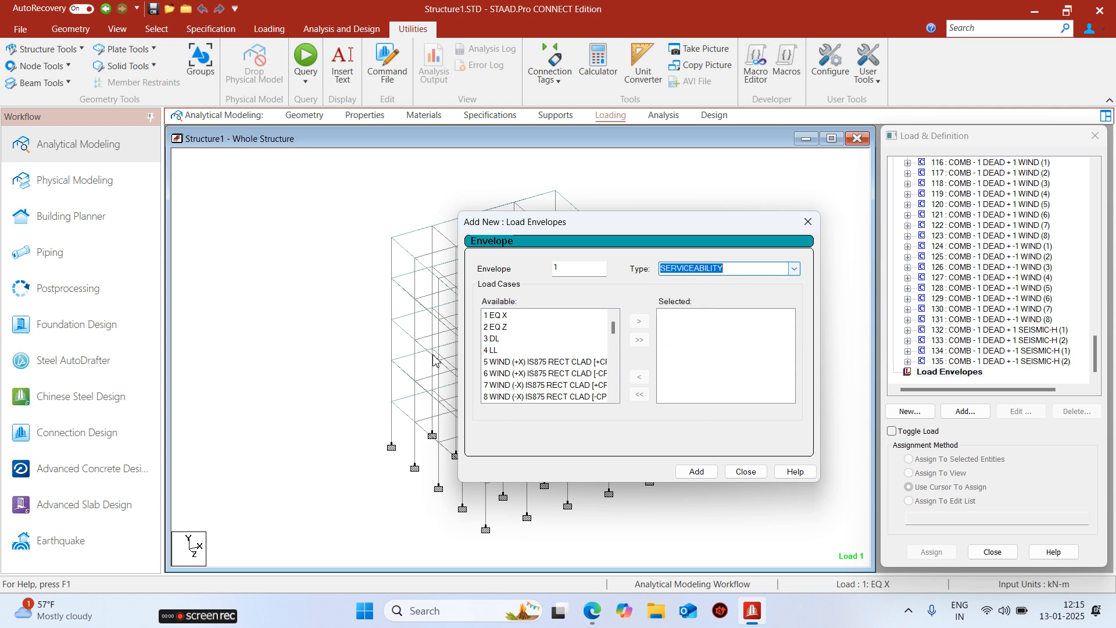
- Check the serviceability factors in IS 456 Table 18 and add envelope 1 with load combinations 95 through 135
{"action": "scroll", "coordinate": [433, 355], "scroll_direction": "down", "scroll_amount": 3}
{"action": "scroll", "coordinate": [574, 360], "scroll_direction": "down", "scroll_amount": 12}
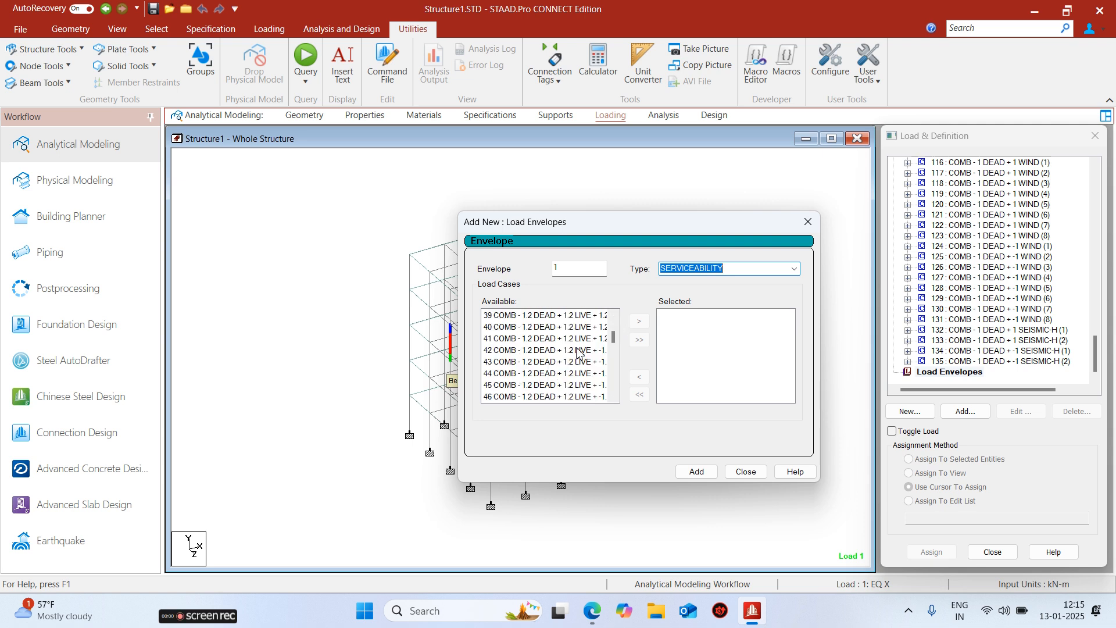
{"action": "scroll", "coordinate": [574, 361], "scroll_direction": "down", "scroll_amount": 10}
{"action": "left_click", "coordinate": [602, 611]}
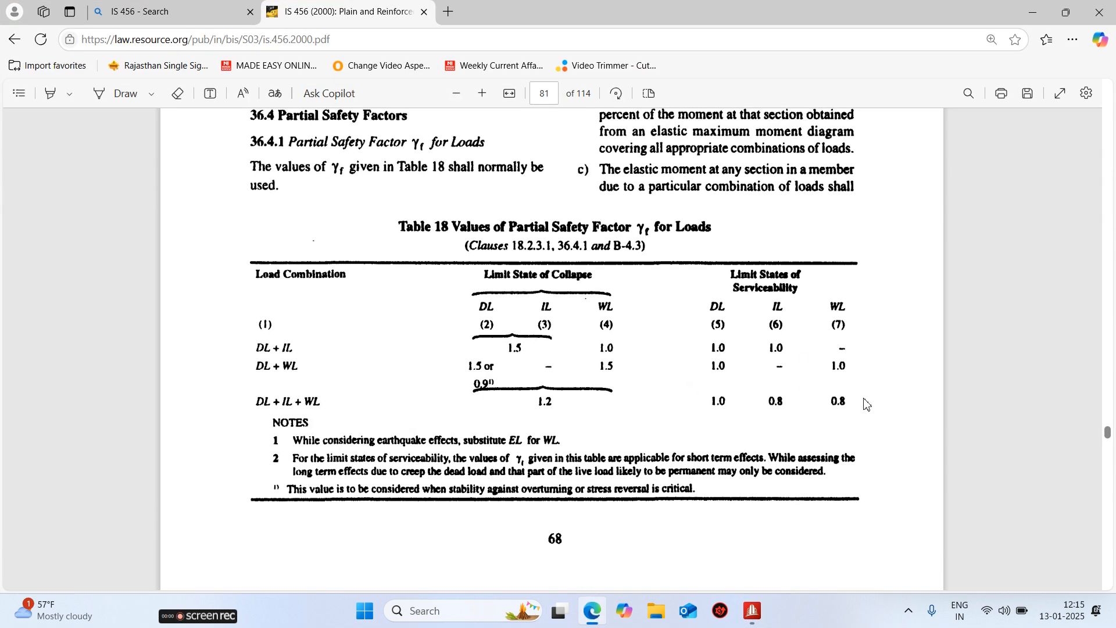
{"action": "left_click", "coordinate": [1032, 12]}
{"action": "scroll", "coordinate": [555, 366], "scroll_direction": "down", "scroll_amount": 9}
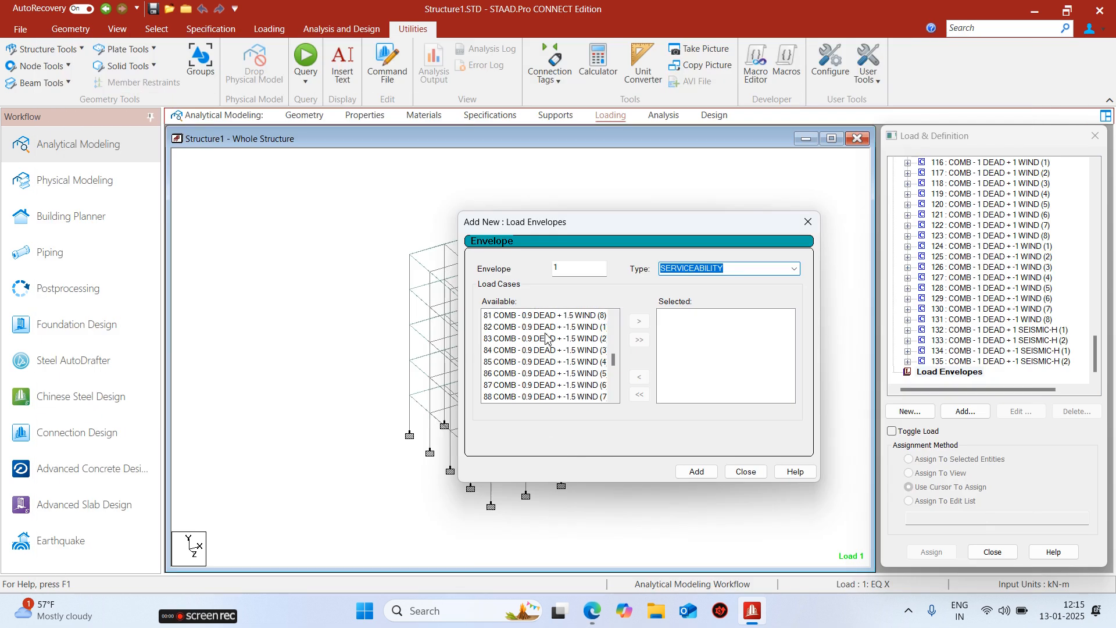
{"action": "left_click", "coordinate": [561, 328]}
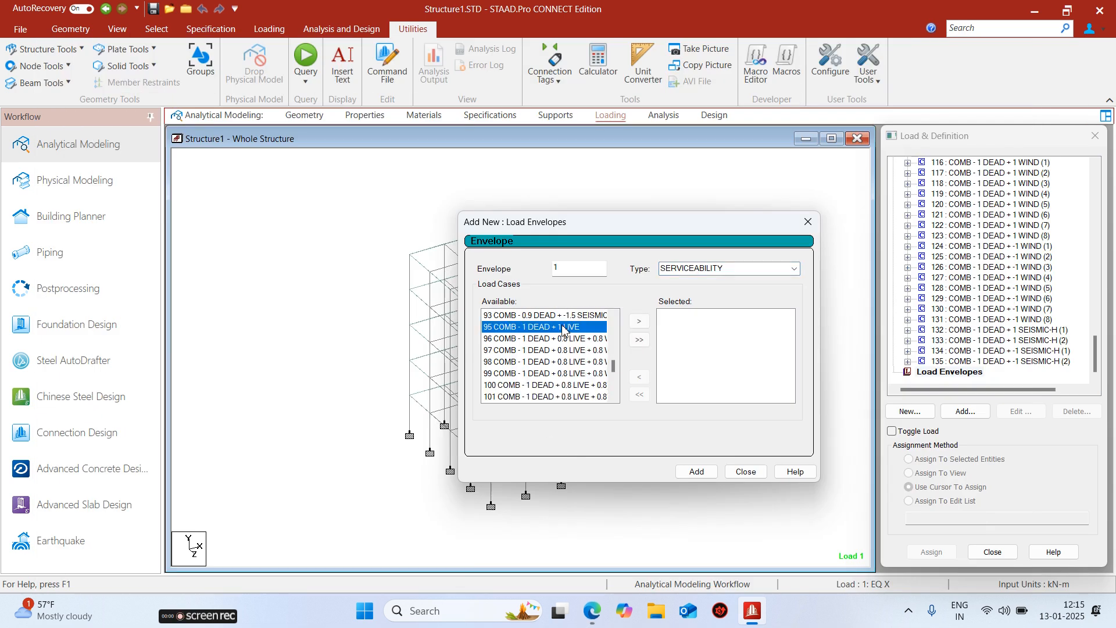
{"action": "scroll", "coordinate": [561, 347], "scroll_direction": "up", "scroll_amount": 1}
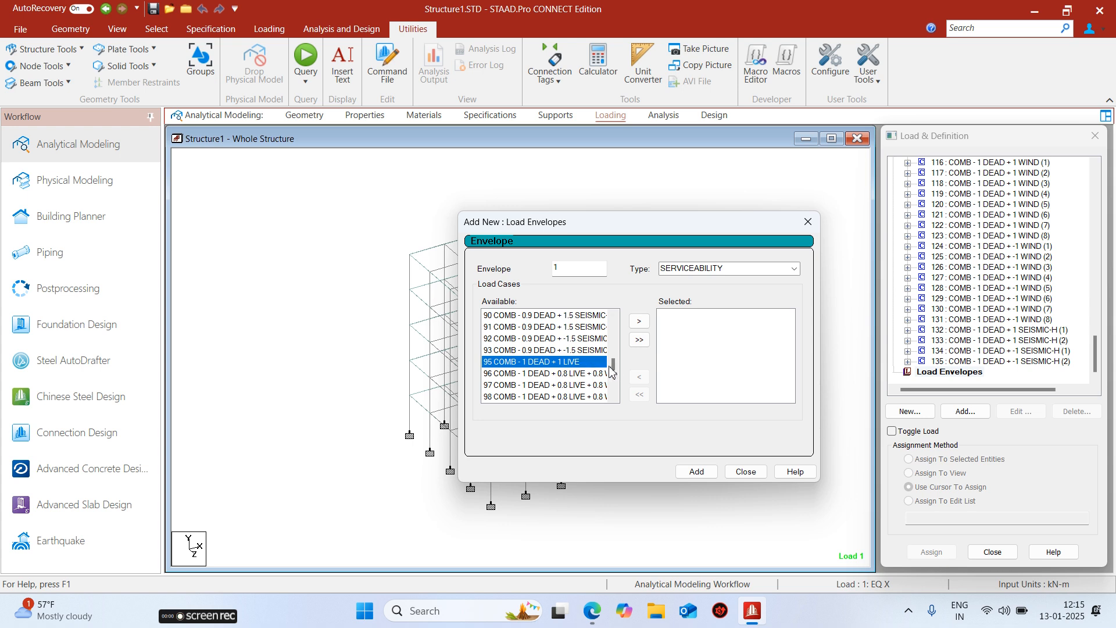
{"action": "left_click_drag", "start_coordinate": [612, 369], "coordinate": [617, 395]}
{"action": "left_click", "coordinate": [584, 397], "text": "shift"}
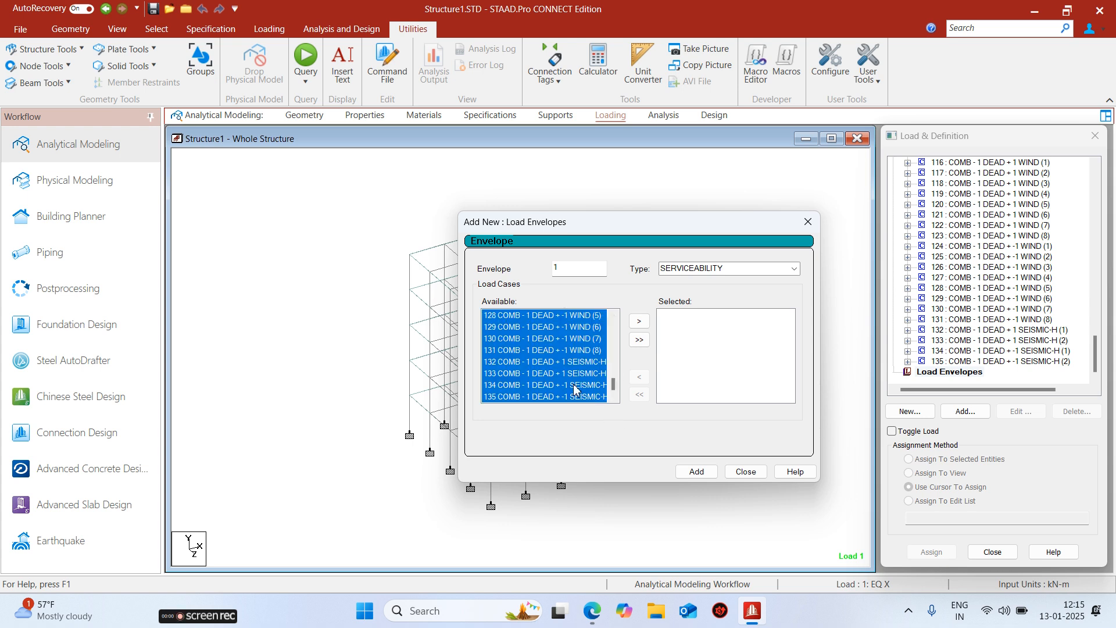
{"action": "left_click", "coordinate": [638, 321]}
{"action": "left_click", "coordinate": [684, 473]}
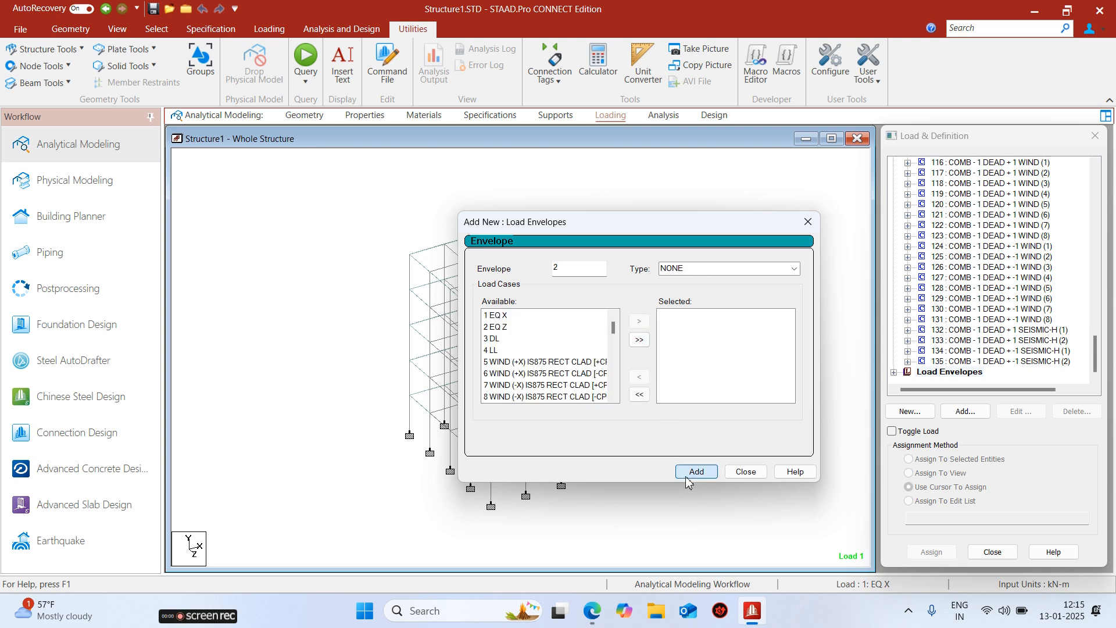
- Add envelope 2 of type STRENGTH with load combinations 13 through 93 and expand the Load Envelopes list
{"action": "left_click", "coordinate": [794, 268]}
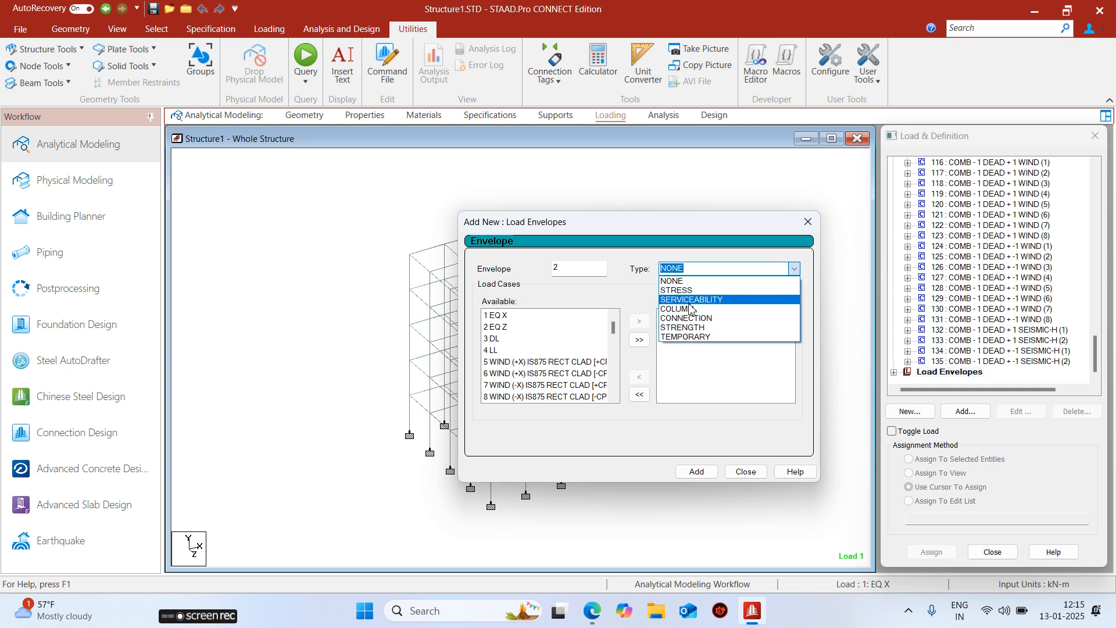
{"action": "left_click", "coordinate": [702, 327]}
{"action": "left_click", "coordinate": [701, 328]}
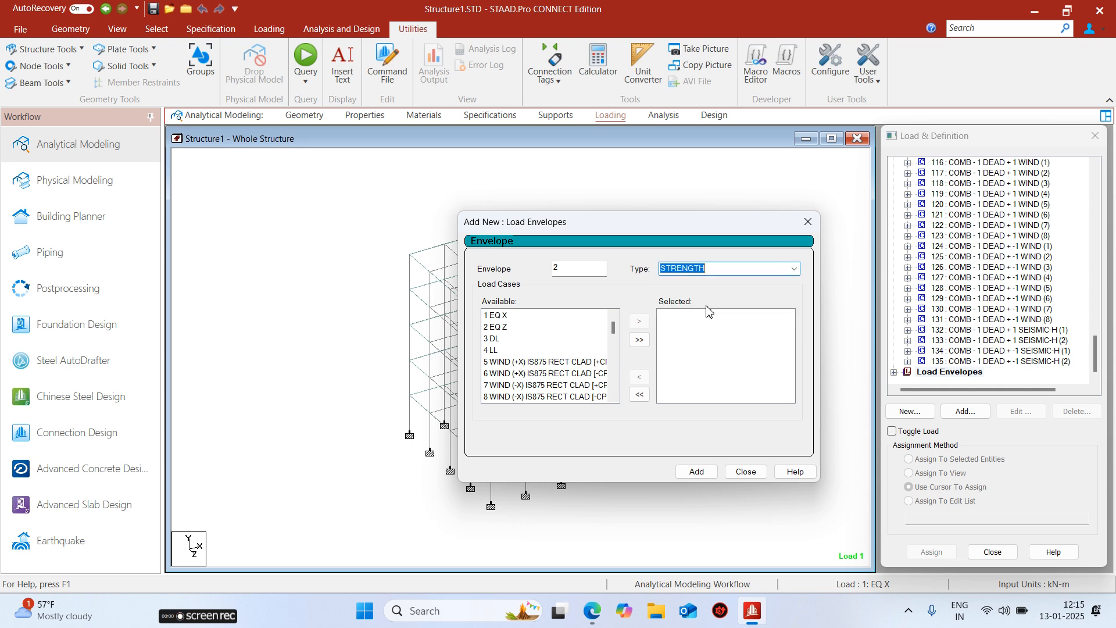
{"action": "scroll", "coordinate": [590, 369], "scroll_direction": "down", "scroll_amount": 3}
{"action": "scroll", "coordinate": [585, 365], "scroll_direction": "up", "scroll_amount": 1}
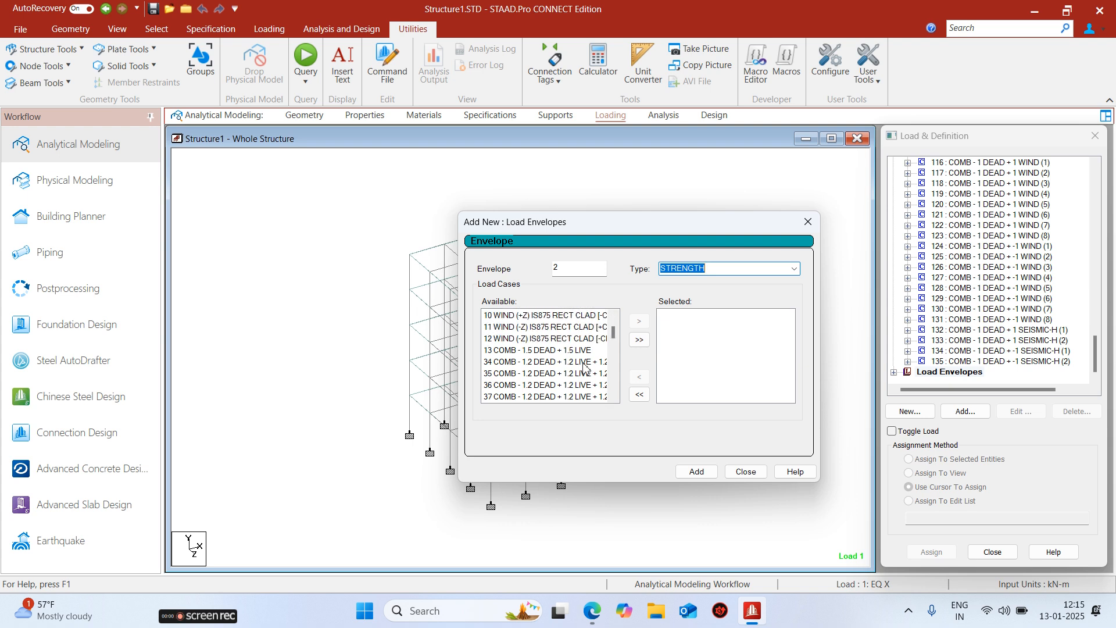
{"action": "left_click", "coordinate": [582, 352]}
{"action": "left_click_drag", "start_coordinate": [614, 337], "coordinate": [616, 373]}
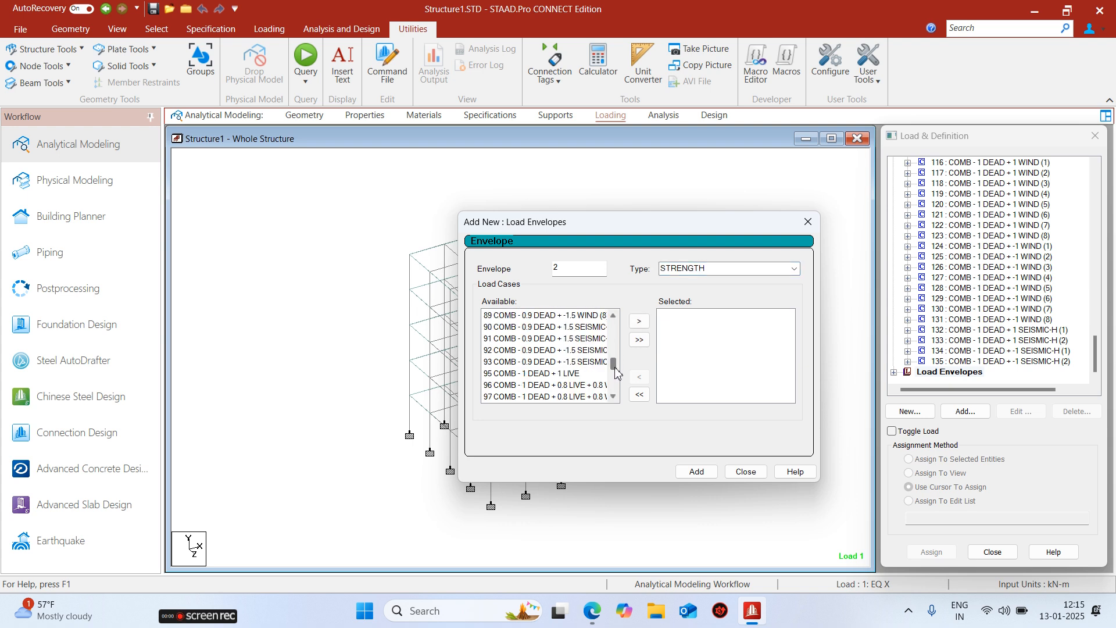
{"action": "left_click", "coordinate": [584, 362], "text": "shift"}
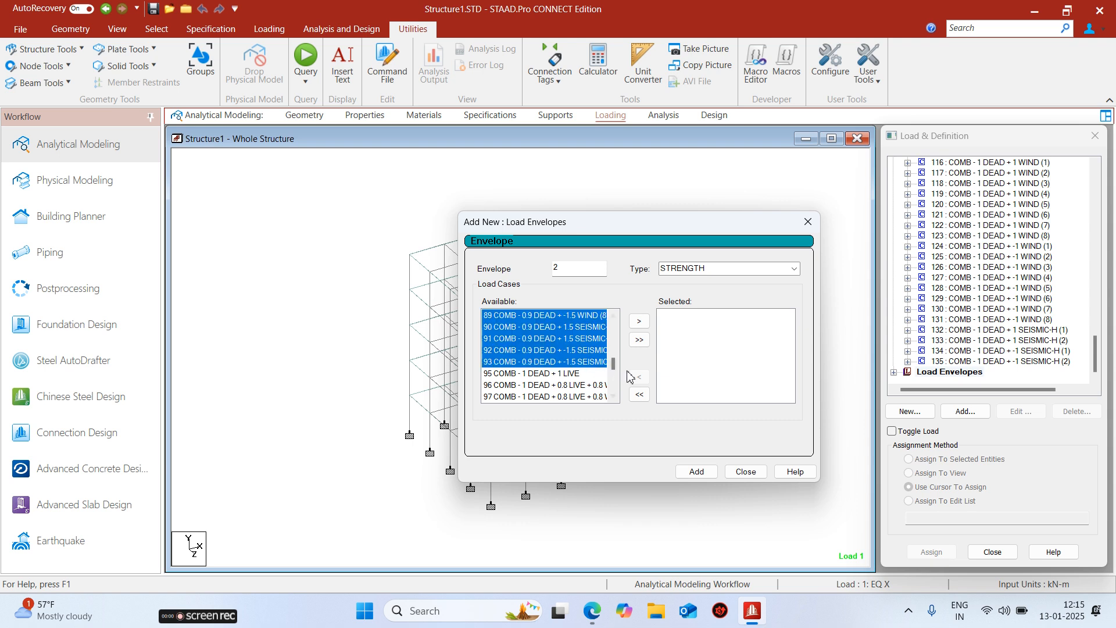
{"action": "left_click", "coordinate": [639, 321]}
{"action": "left_click", "coordinate": [704, 471]}
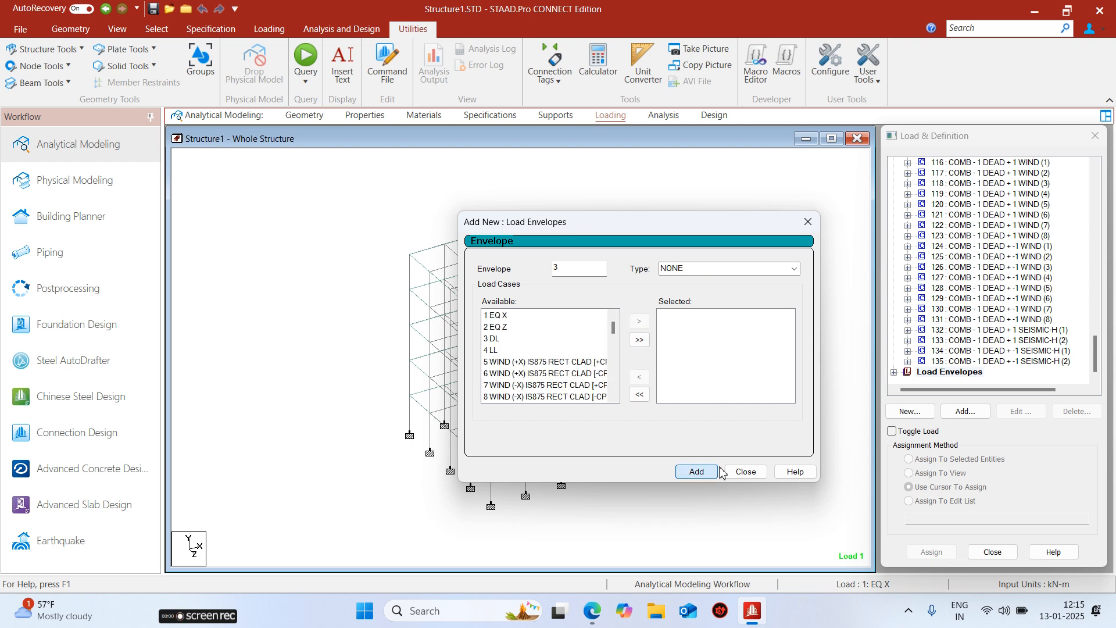
{"action": "left_click", "coordinate": [746, 472]}
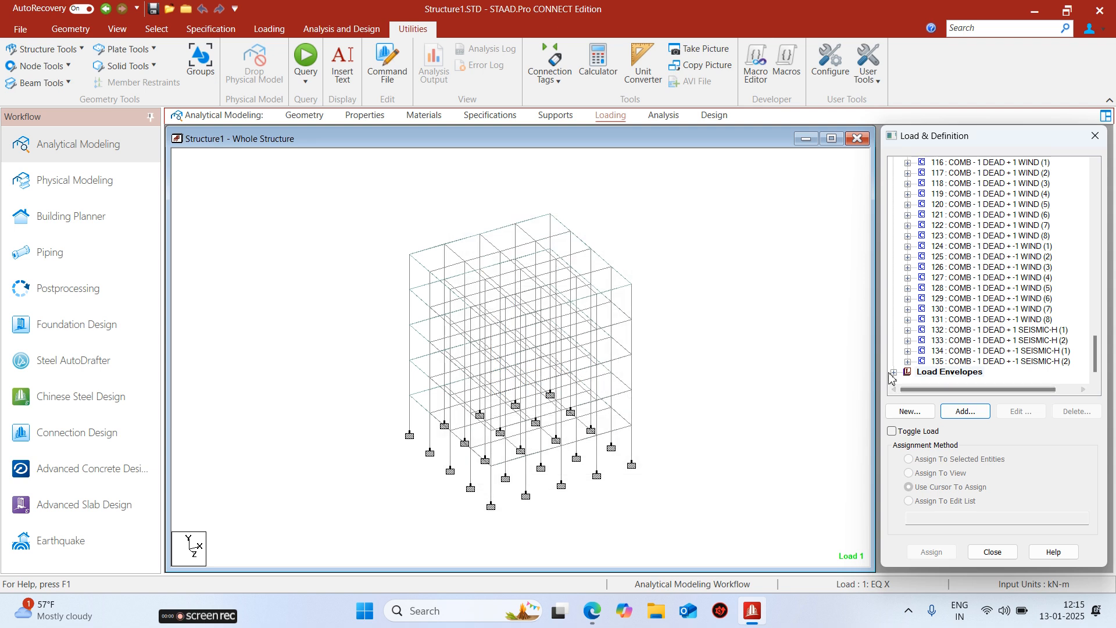
{"action": "left_click", "coordinate": [890, 373]}
{"action": "left_click", "coordinate": [893, 372]}
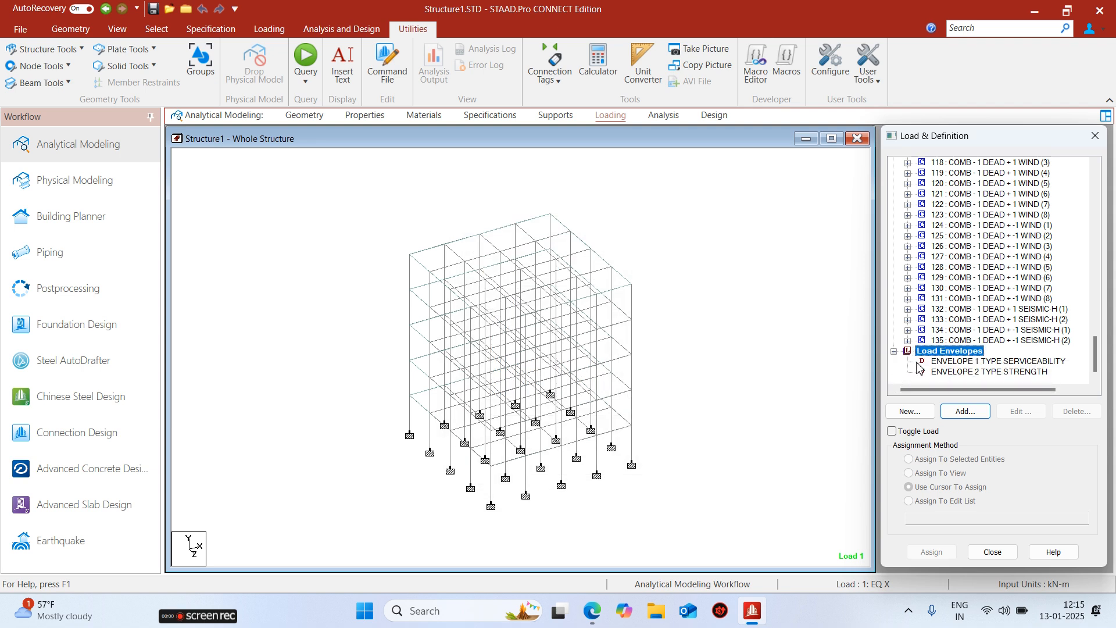
- Add a Perform Analysis command with the All print option to the model
{"action": "left_click", "coordinate": [663, 115]}
{"action": "left_click", "coordinate": [1007, 430]}
{"action": "left_click", "coordinate": [561, 393]}
{"action": "left_click", "coordinate": [602, 511]}
{"action": "left_click", "coordinate": [715, 507]}
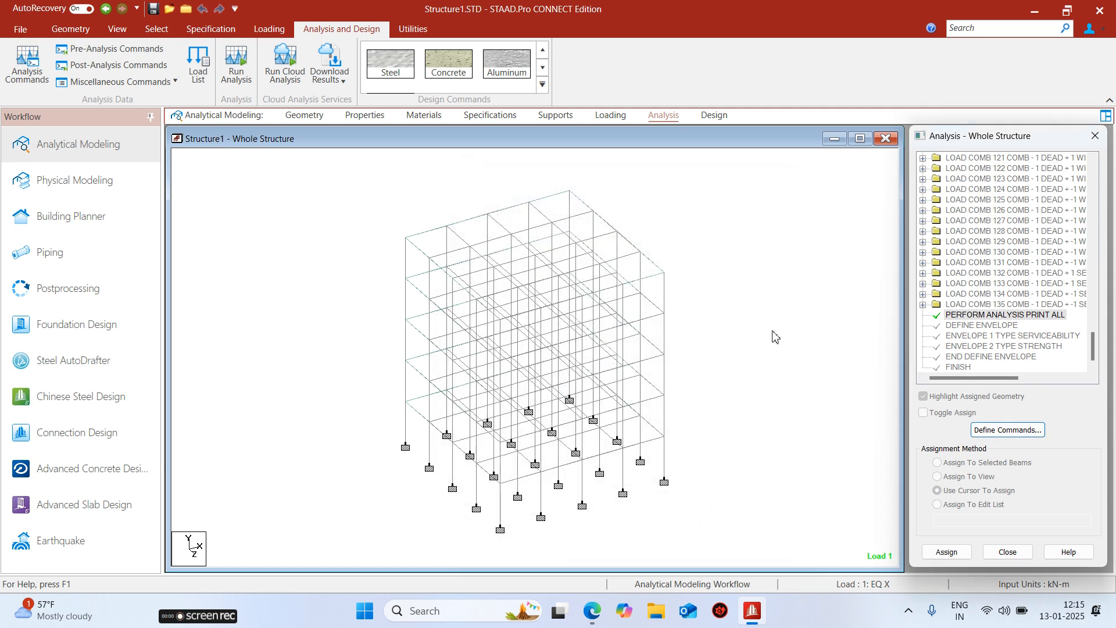
- Run the analysis, saving the modified structure, and go to post-processing mode
{"action": "left_click", "coordinate": [236, 67]}
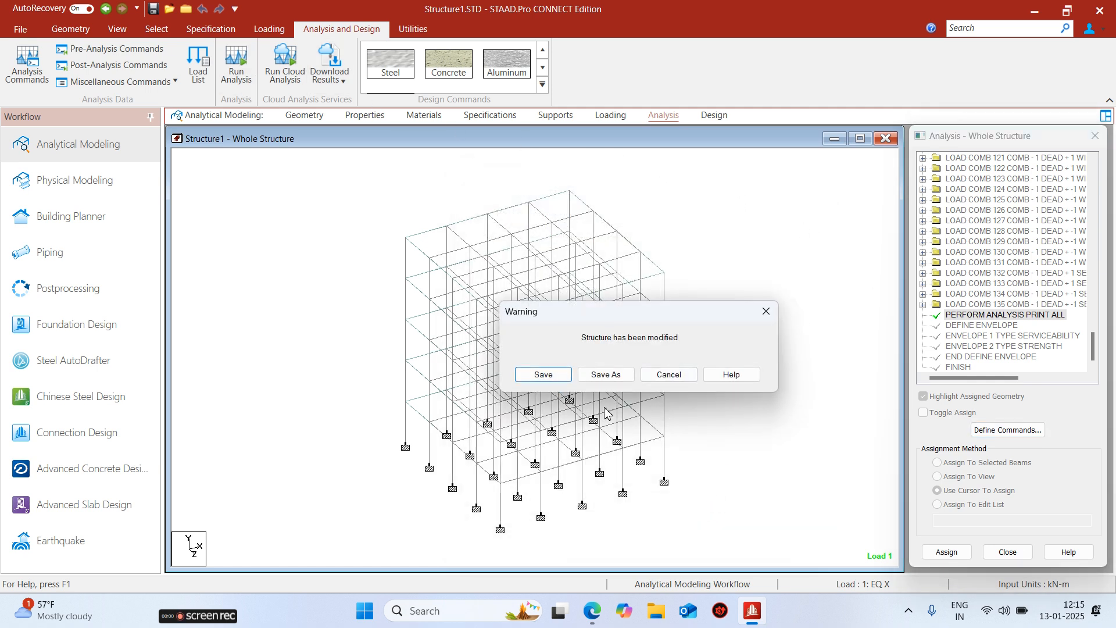
{"action": "left_click", "coordinate": [545, 373]}
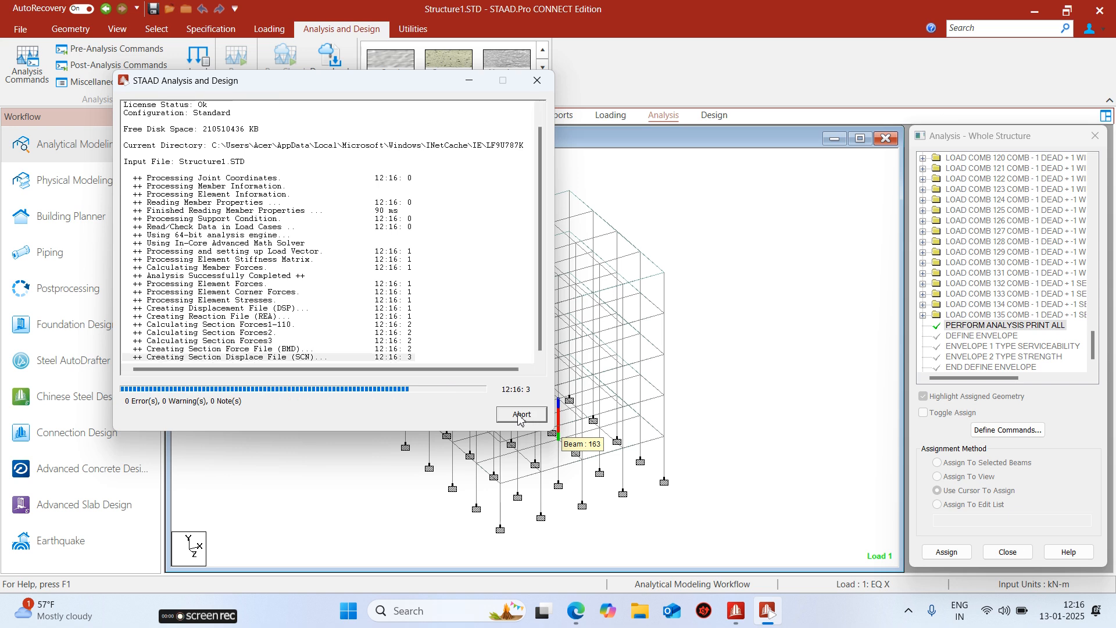
{"action": "left_click", "coordinate": [192, 407]}
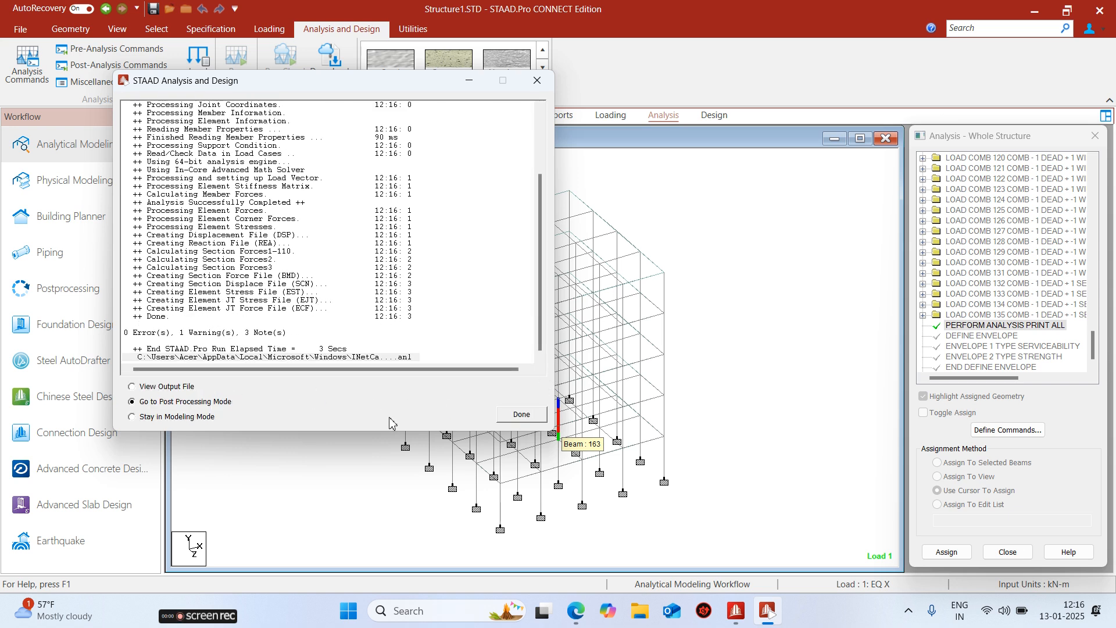
{"action": "left_click", "coordinate": [522, 414]}
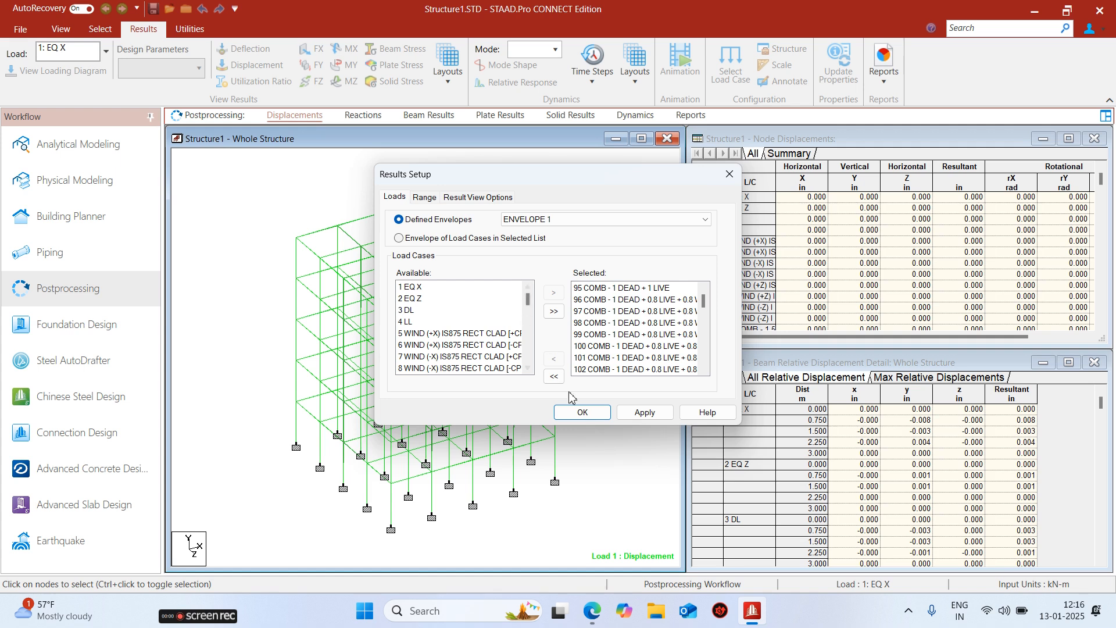
- Set up the results to use the defined envelope ENVELOPE 1
{"action": "left_click", "coordinate": [702, 220]}
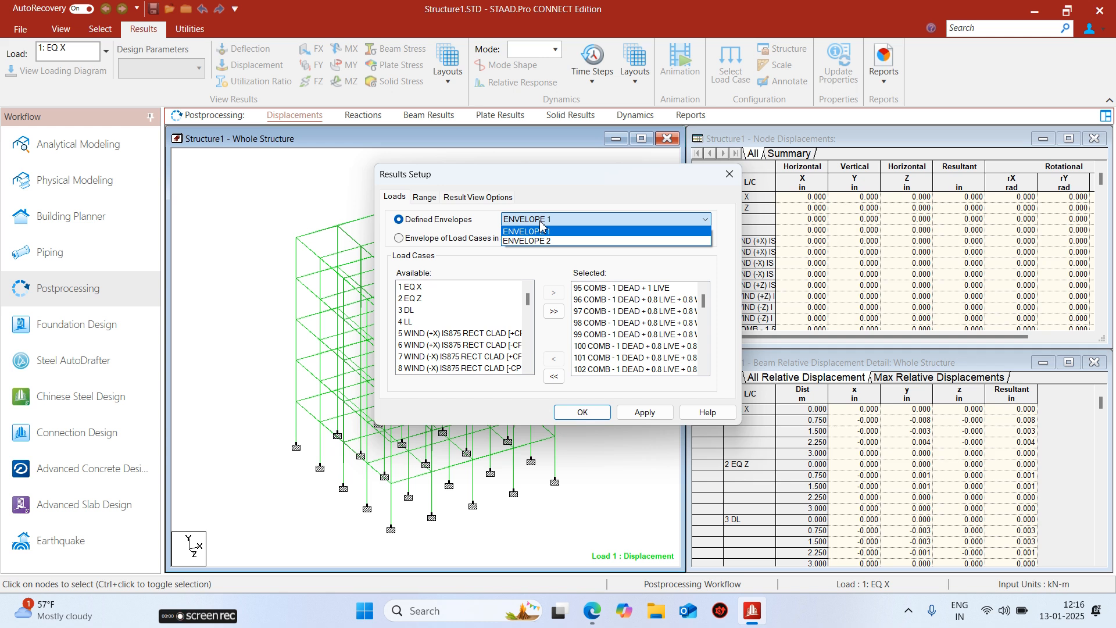
{"action": "left_click", "coordinate": [522, 231]}
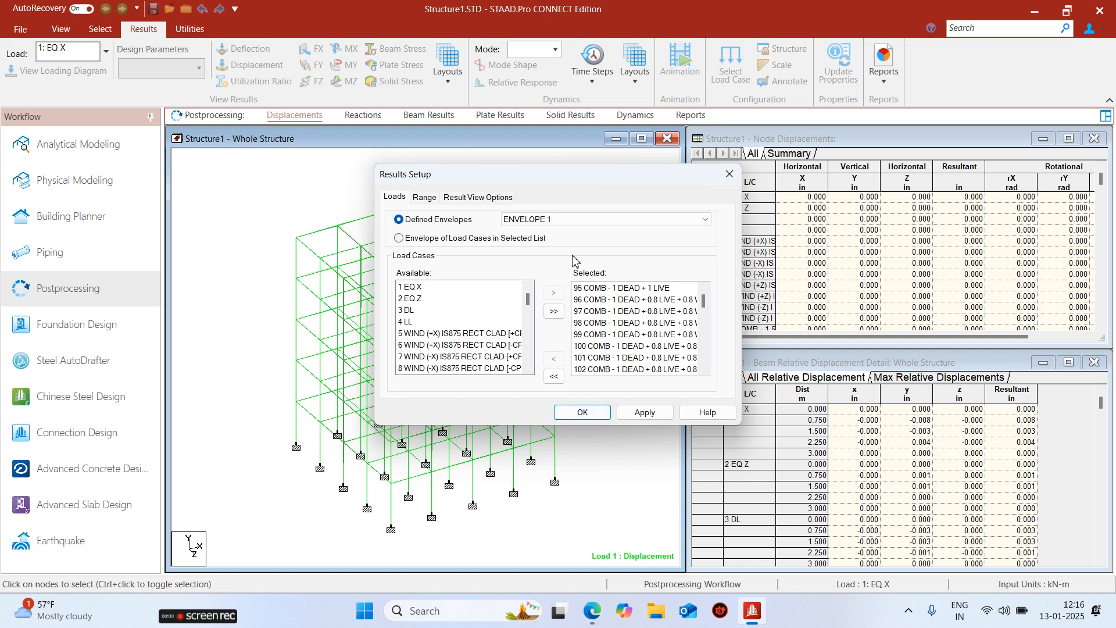
{"action": "left_click", "coordinate": [581, 411]}
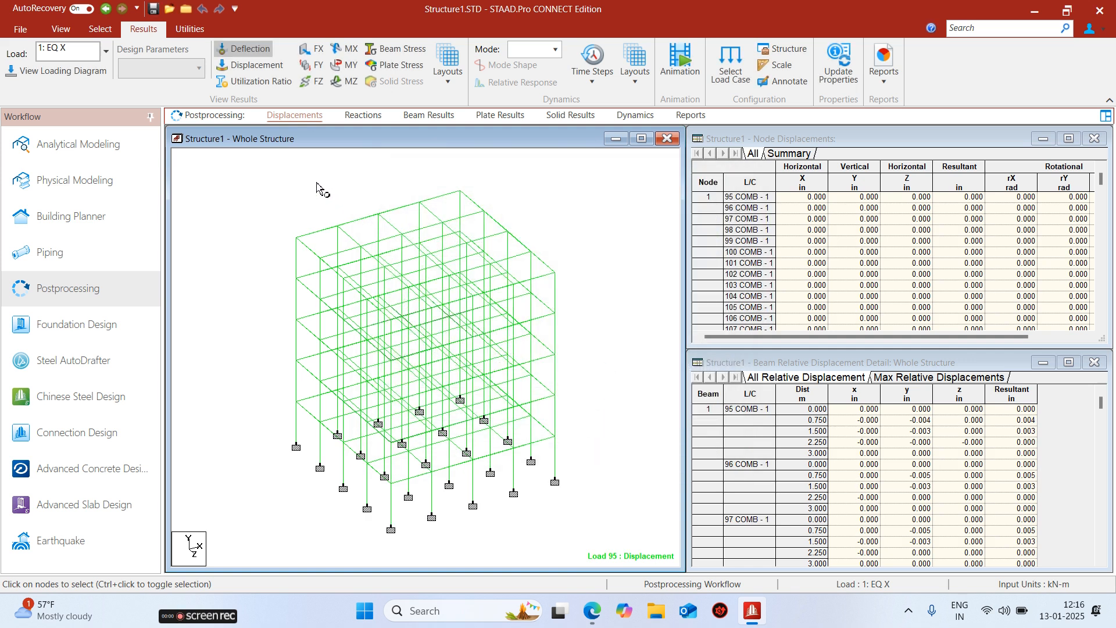
- Select the Envelope load for the results and display the structure's displacement
{"action": "left_click", "coordinate": [106, 51]}
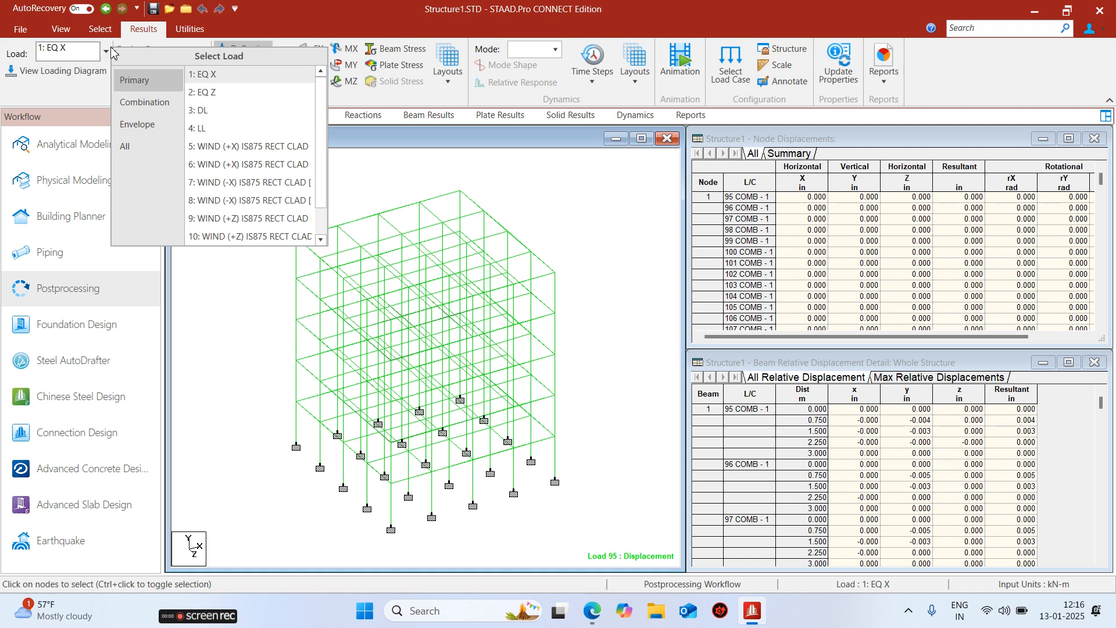
{"action": "left_click", "coordinate": [146, 123]}
{"action": "left_click", "coordinate": [215, 76]}
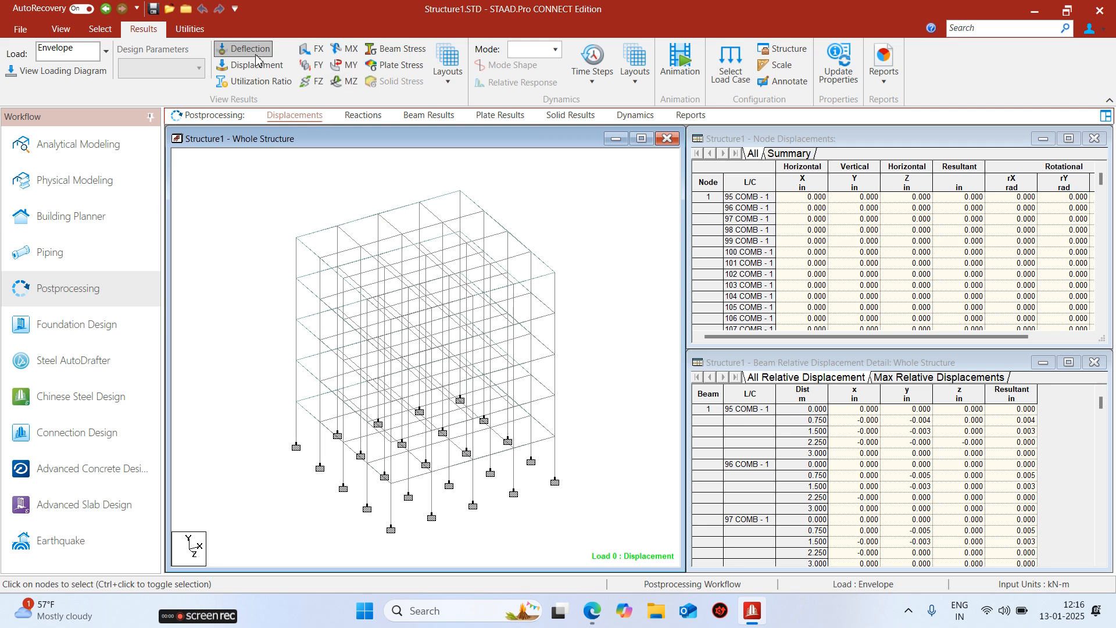
{"action": "left_click", "coordinate": [256, 65]}
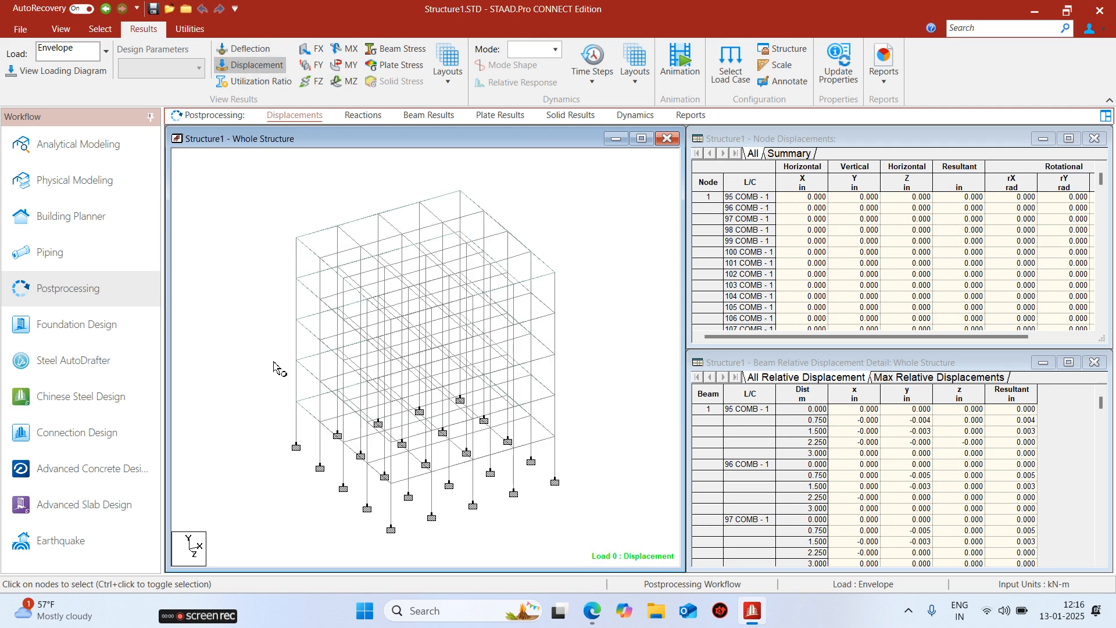
{"action": "scroll", "coordinate": [295, 228], "scroll_direction": "up", "scroll_amount": 1}
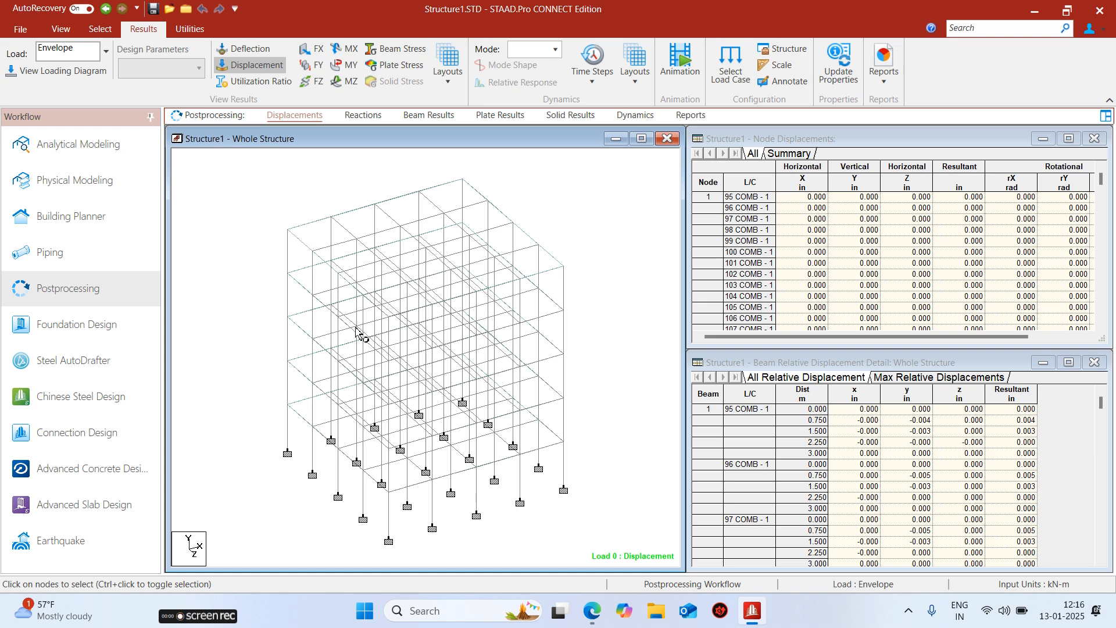
- Show the frame in front view and look through the complete list of load cases available for the results
{"action": "right_click", "coordinate": [265, 283]}
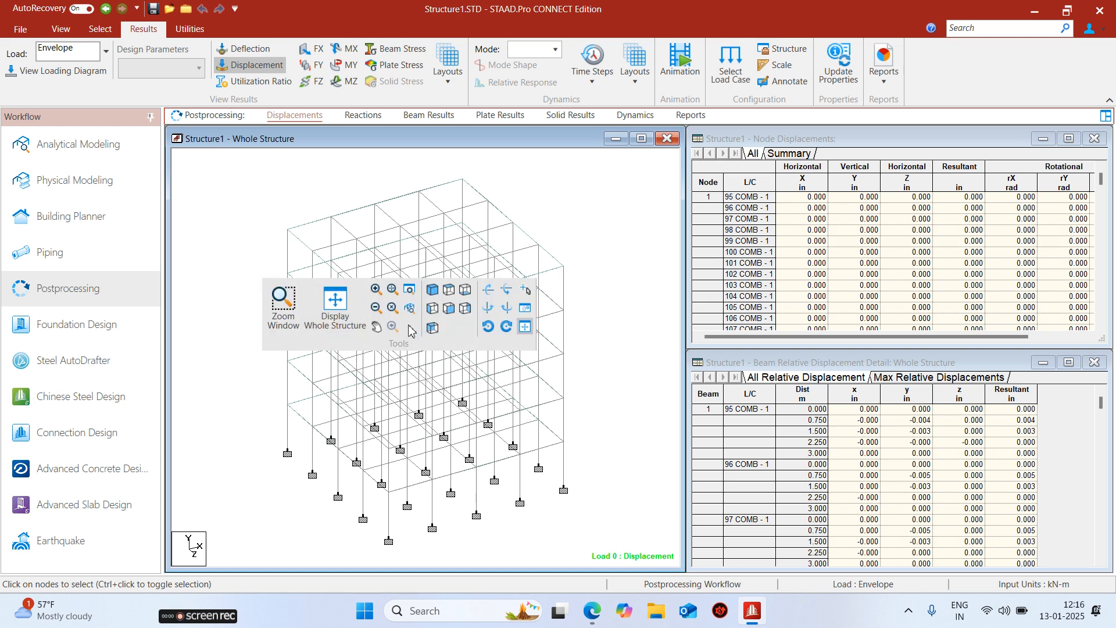
{"action": "left_click", "coordinate": [443, 304]}
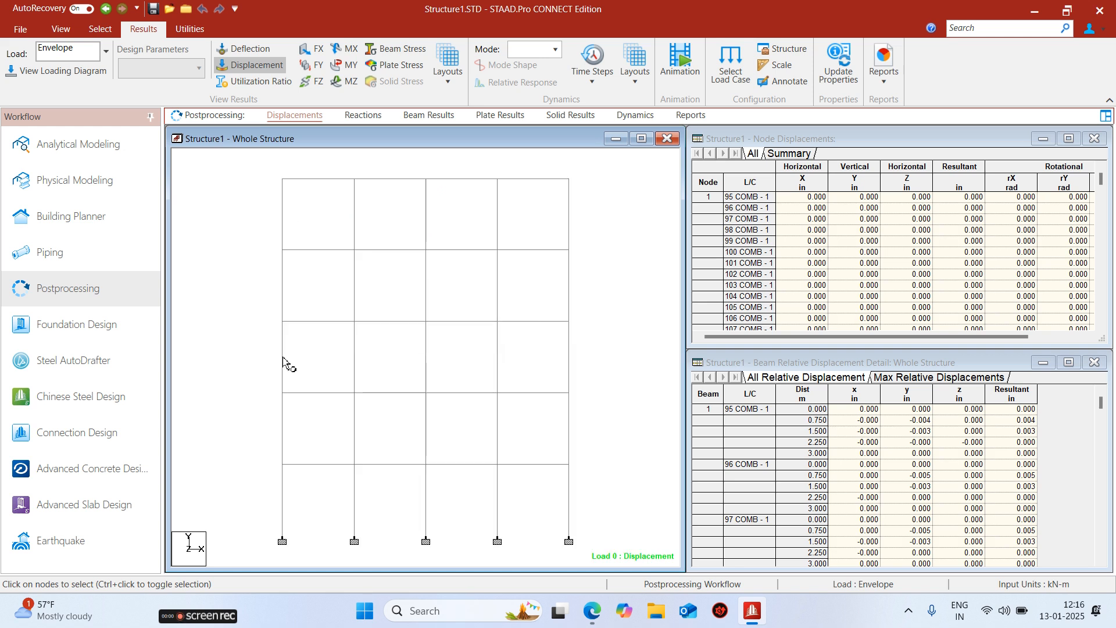
{"action": "left_click", "coordinate": [106, 51]}
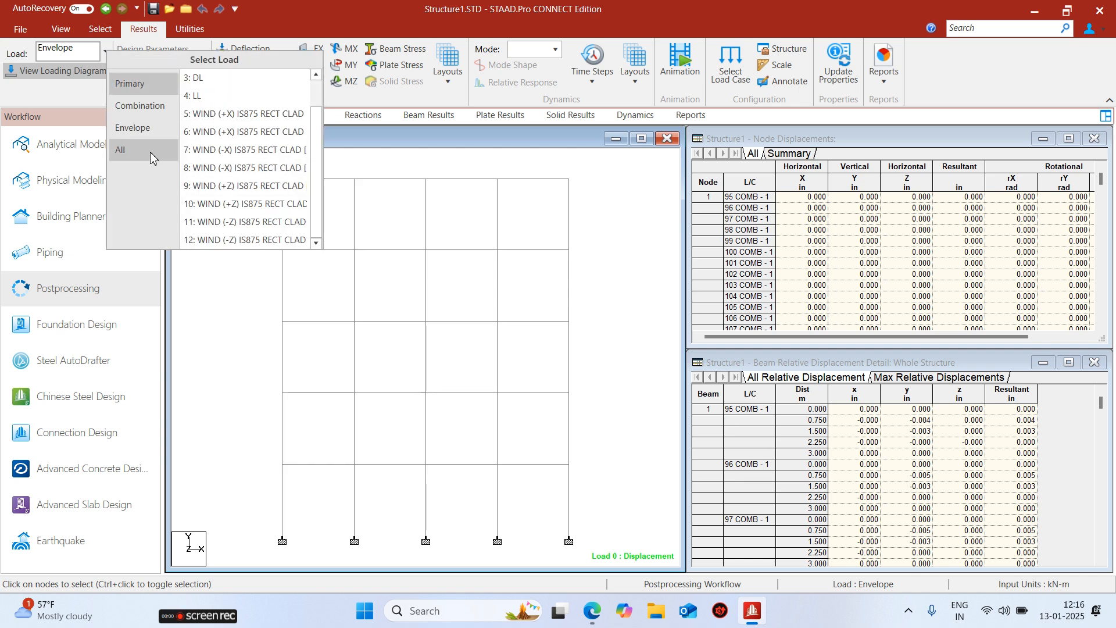
{"action": "left_click", "coordinate": [122, 150]}
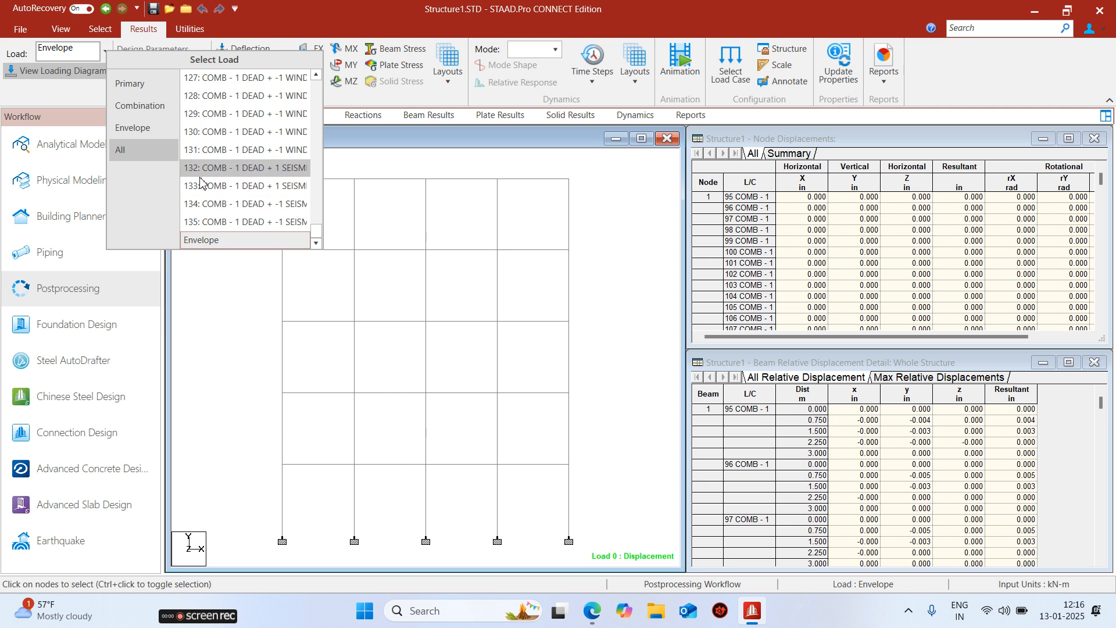
{"action": "scroll", "coordinate": [232, 214], "scroll_direction": "up", "scroll_amount": 14}
{"action": "scroll", "coordinate": [232, 214], "scroll_direction": "up", "scroll_amount": 6}
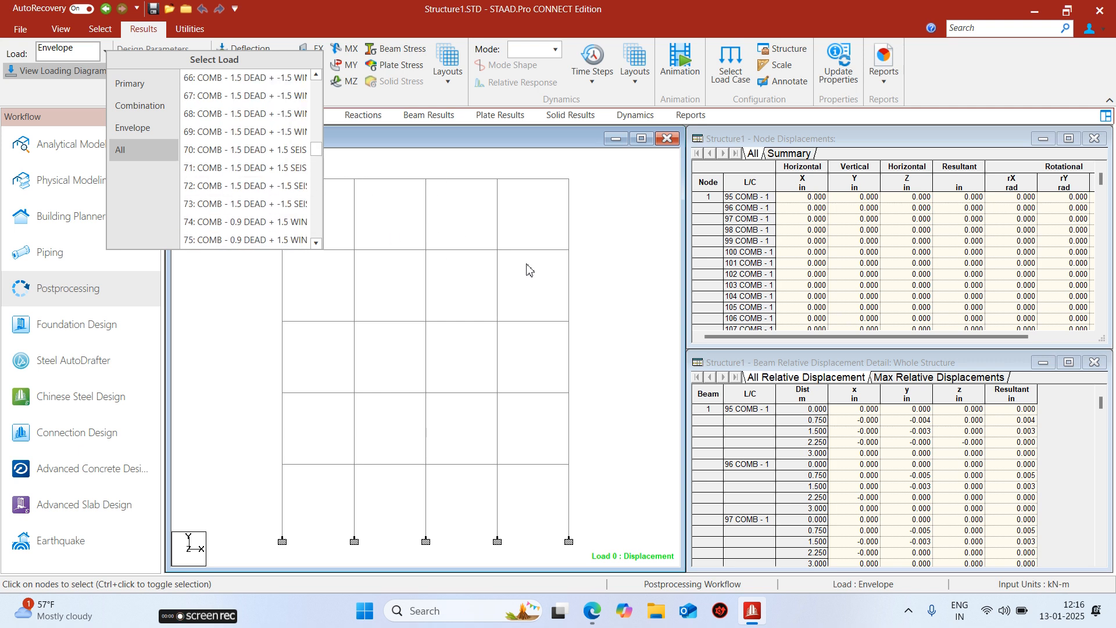
{"action": "left_click", "coordinate": [611, 213]}
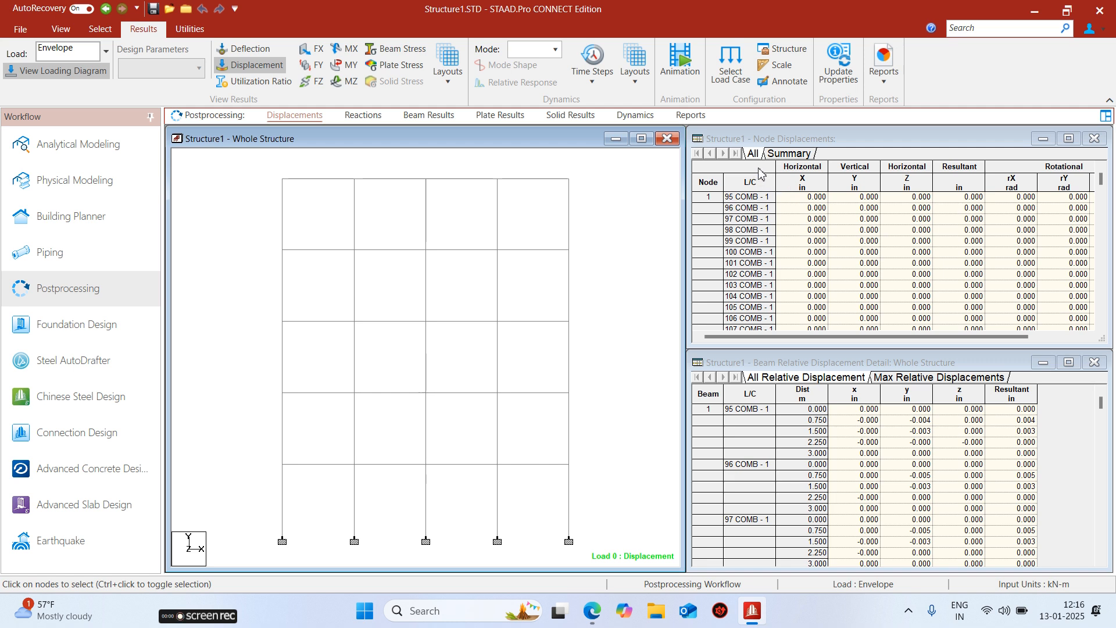
- Examine the node displacements for the envelope's load combinations from node 1 through node 2
{"action": "scroll", "coordinate": [747, 249], "scroll_direction": "down", "scroll_amount": 5}
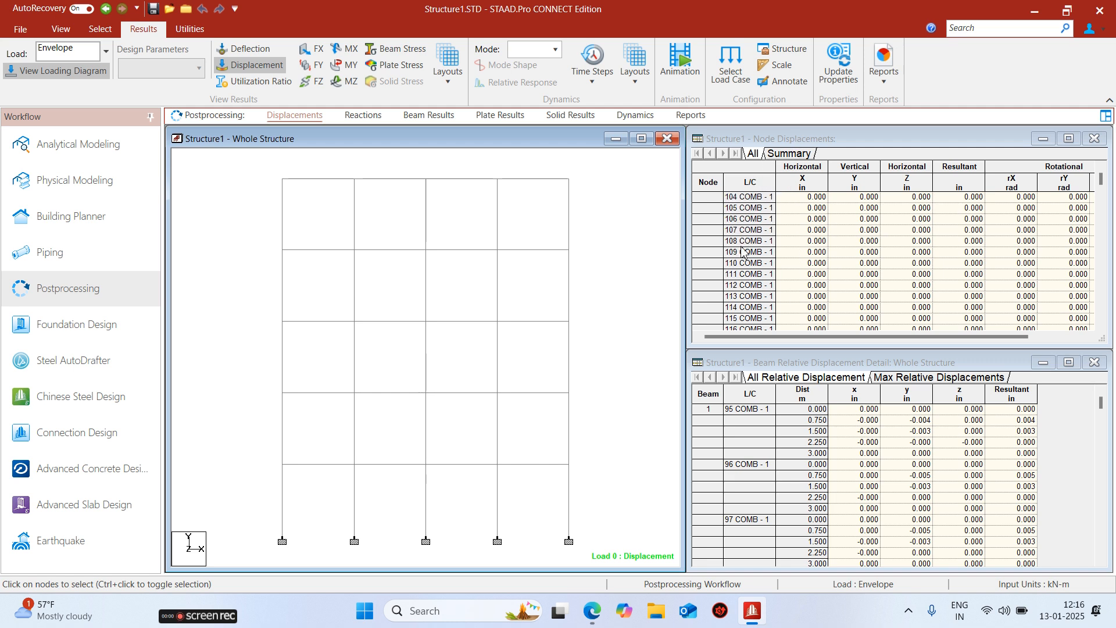
{"action": "scroll", "coordinate": [750, 273], "scroll_direction": "down", "scroll_amount": 7}
{"action": "scroll", "coordinate": [756, 299], "scroll_direction": "down", "scroll_amount": 1}
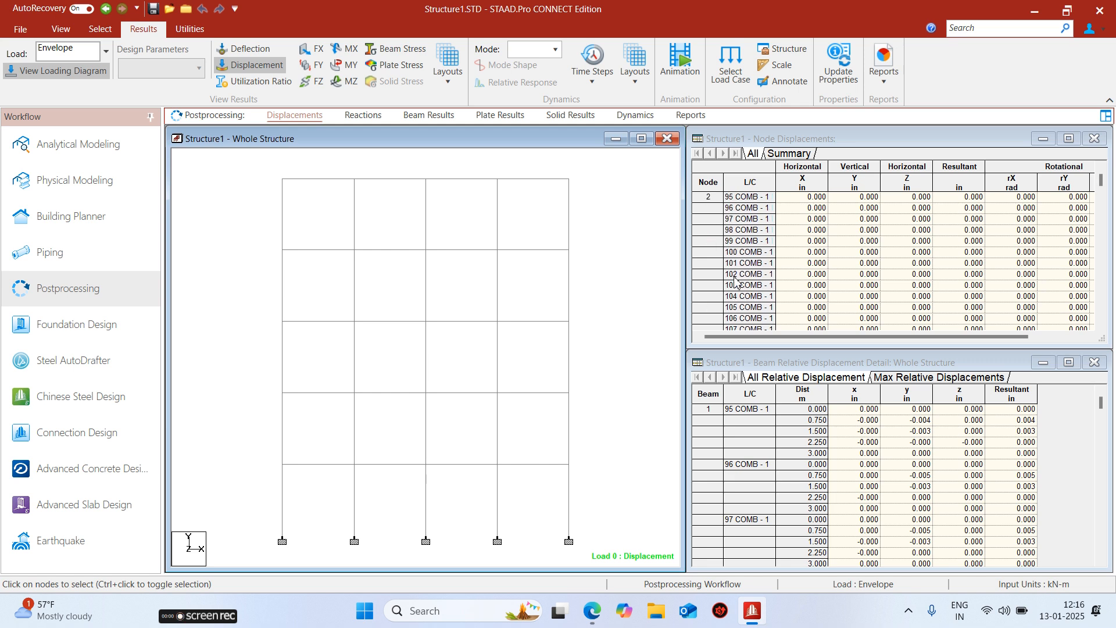
- Display the frame's displacement under 3: DL and under 4: LL, with the loading diagram hidden
{"action": "left_click", "coordinate": [108, 52]}
{"action": "left_click", "coordinate": [212, 80]}
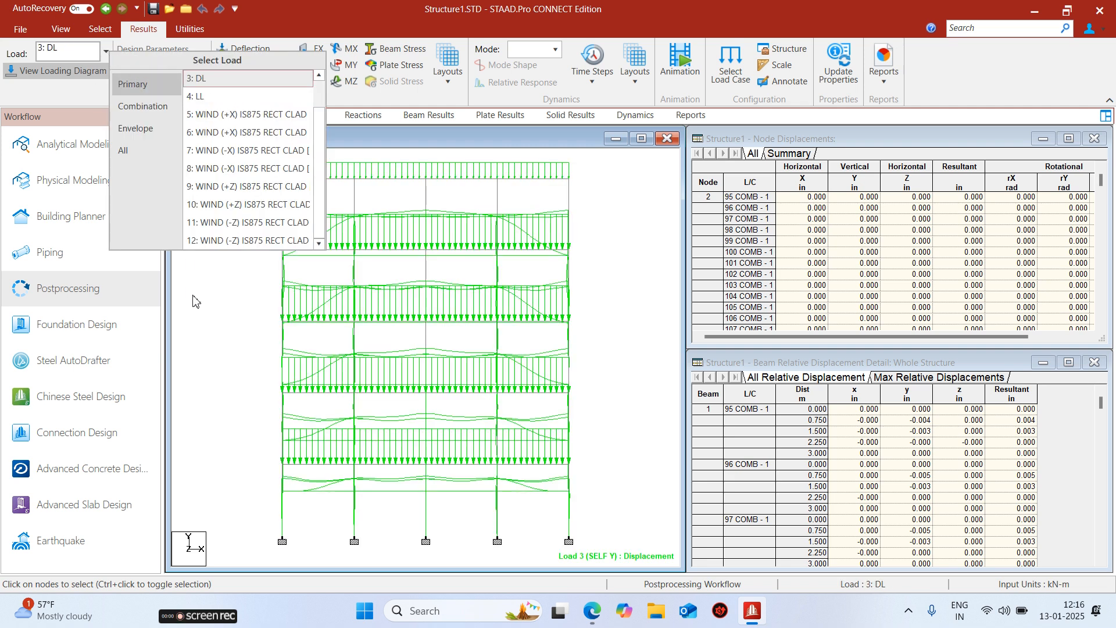
{"action": "left_click", "coordinate": [234, 97]}
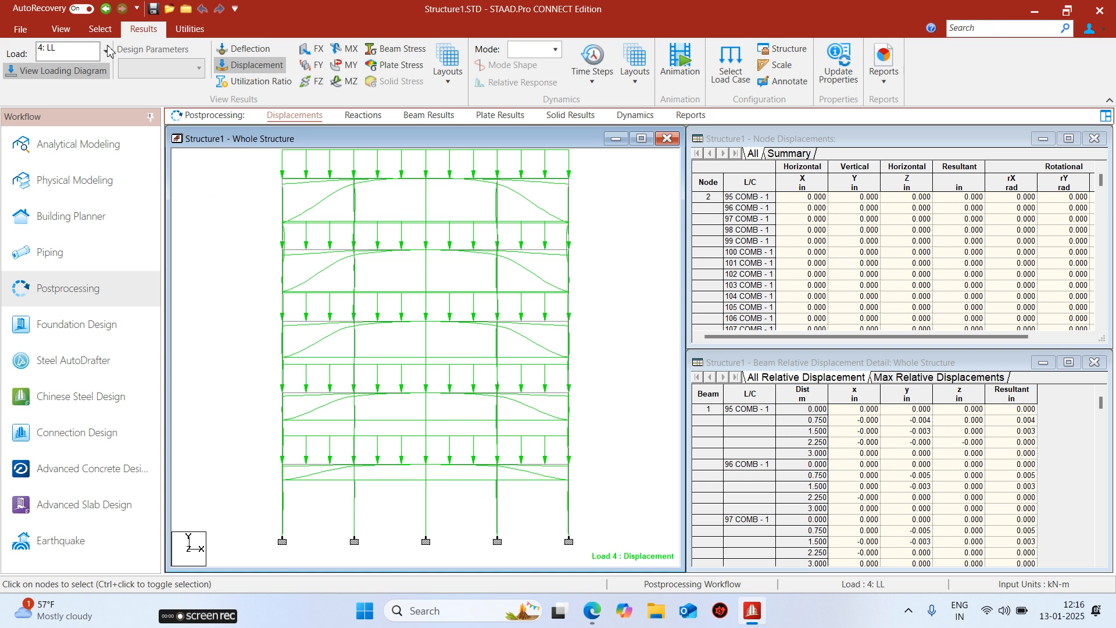
{"action": "left_click", "coordinate": [100, 66]}
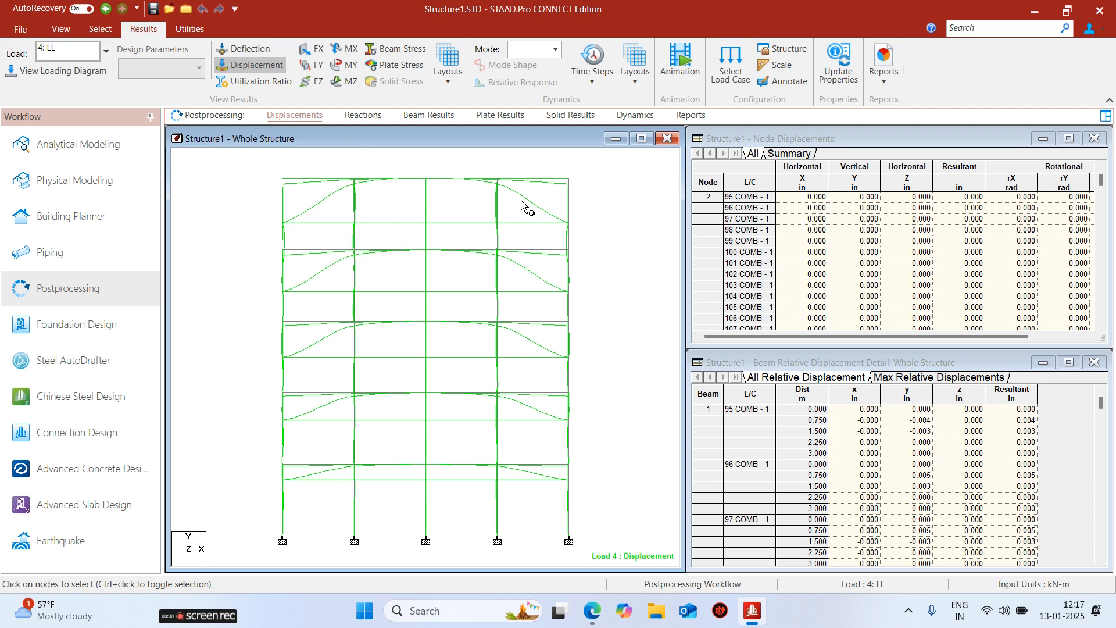
- Return to the Analytical Modeling workflow and show the defined load envelopes in the loading definitions
{"action": "left_click", "coordinate": [79, 145]}
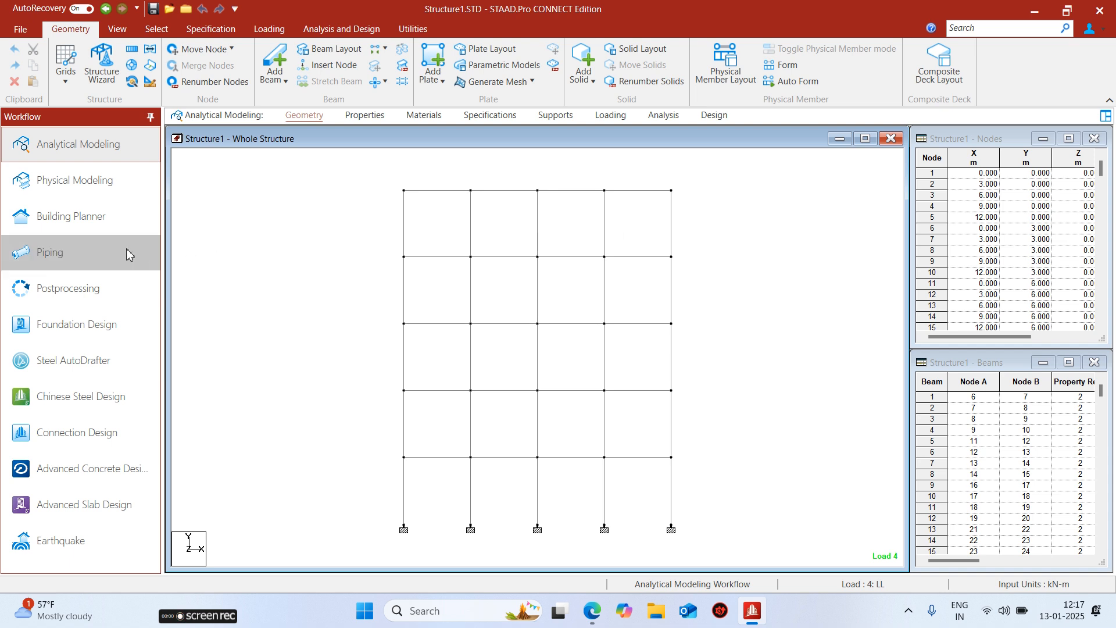
{"action": "left_click", "coordinate": [611, 115]}
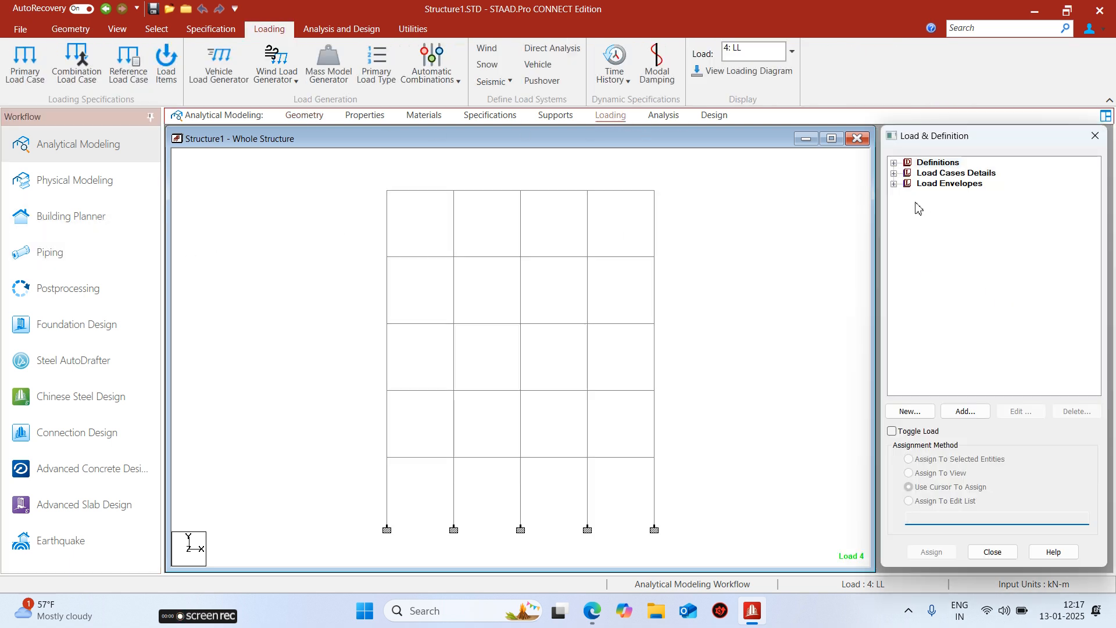
{"action": "left_click", "coordinate": [894, 184]}
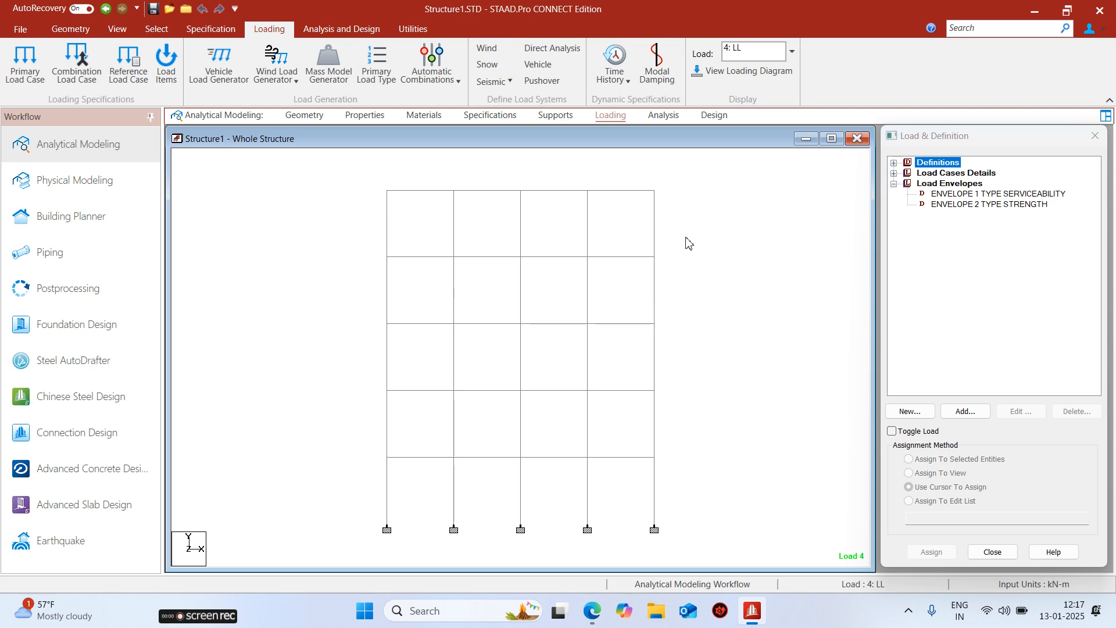
{"action": "mouse_move", "coordinate": [201, 618]}
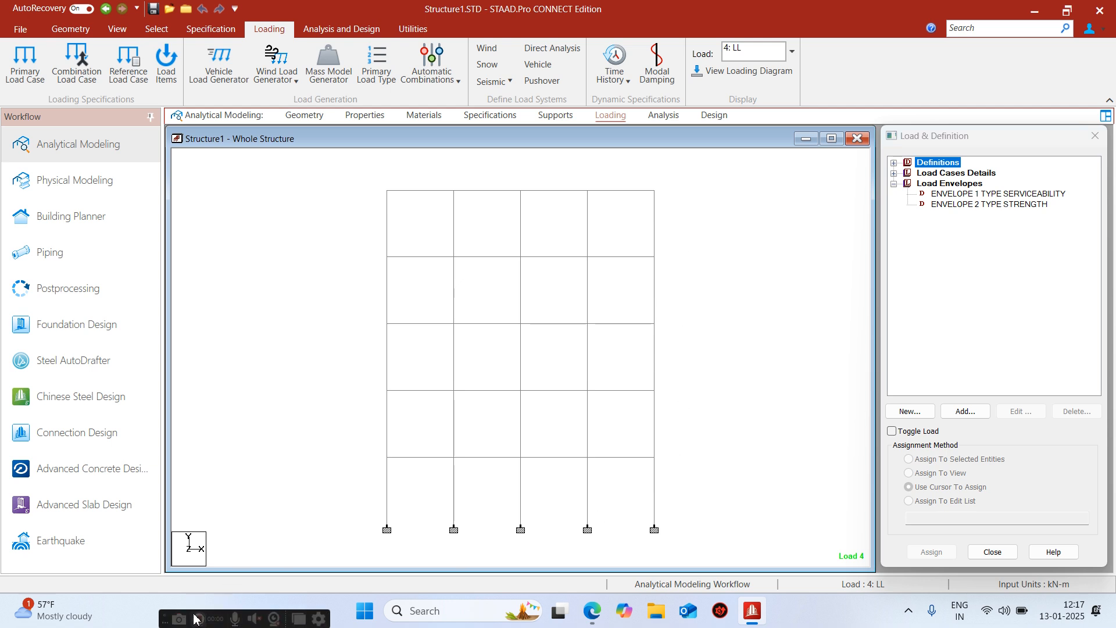